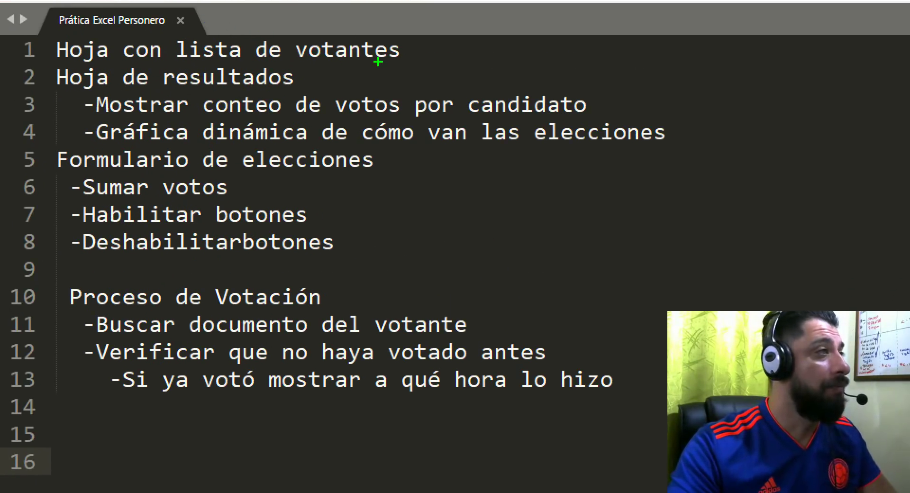
# Step: Mark the voter list and results sheet outline items as done, then switch to the Personero workbook
pyautogui.moveTo(420, 52); pyautogui.dragTo(445, 52)
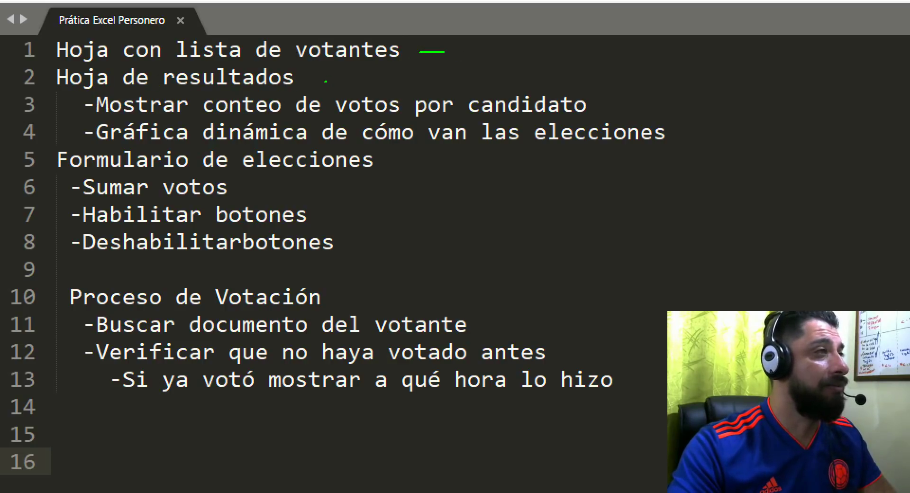
pyautogui.moveTo(326, 82); pyautogui.dragTo(354, 81)
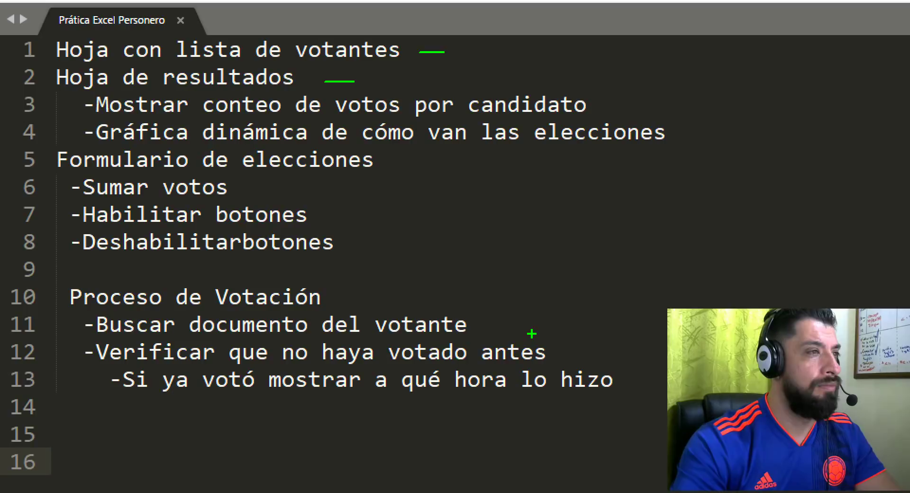
pyautogui.hotkey('alt', 'Tab')
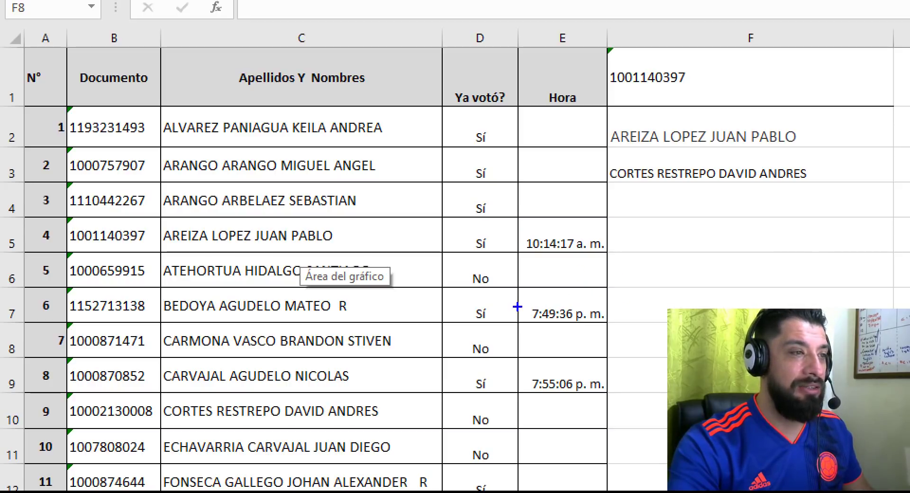
# Step: Highlight the Hora voting times, scroll the votantes list, and go to the Hoja1 results sheet
pyautogui.moveTo(499, 311); pyautogui.dragTo(533, 311)
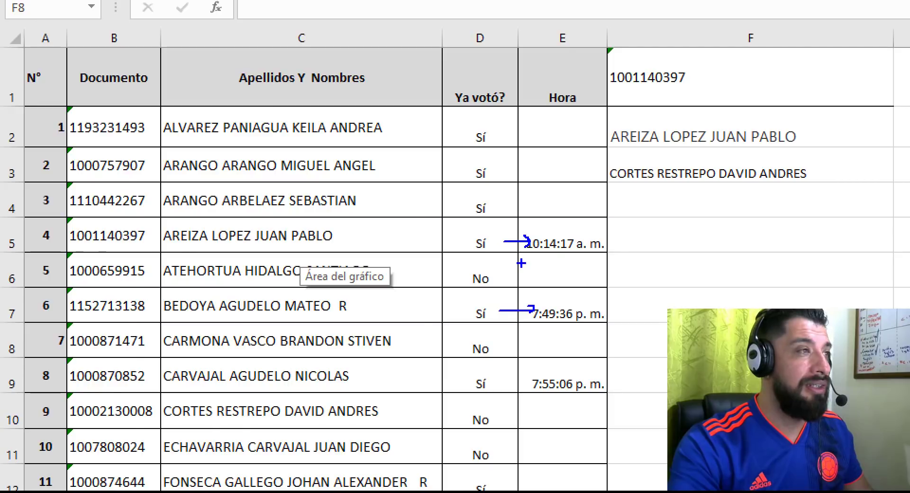
pyautogui.press('Escape')
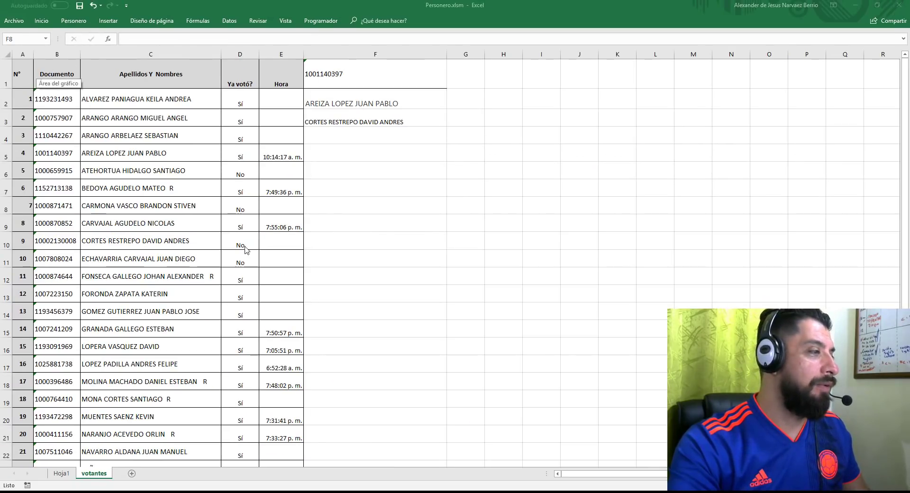
pyautogui.scroll(-3, 241, 228)
pyautogui.scroll(-3, 240, 317)
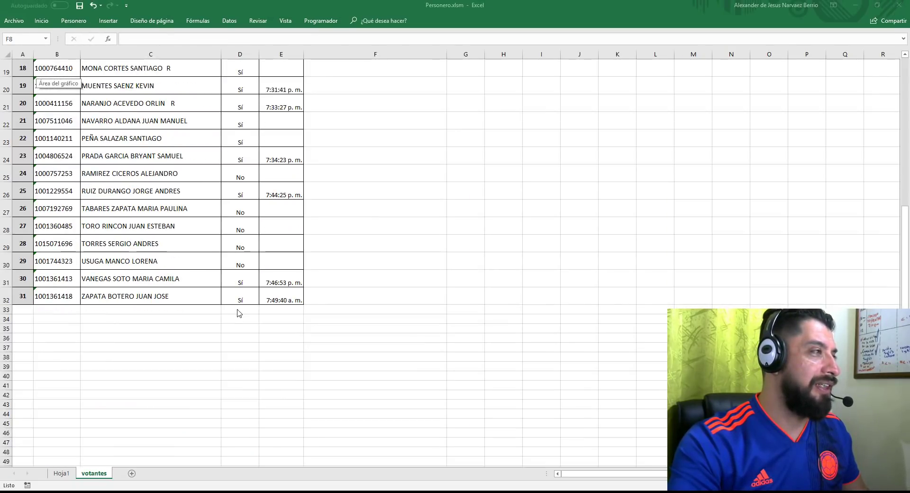
pyautogui.scroll(1, 239, 312)
pyautogui.scroll(1, 239, 313)
pyautogui.scroll(1, 239, 313)
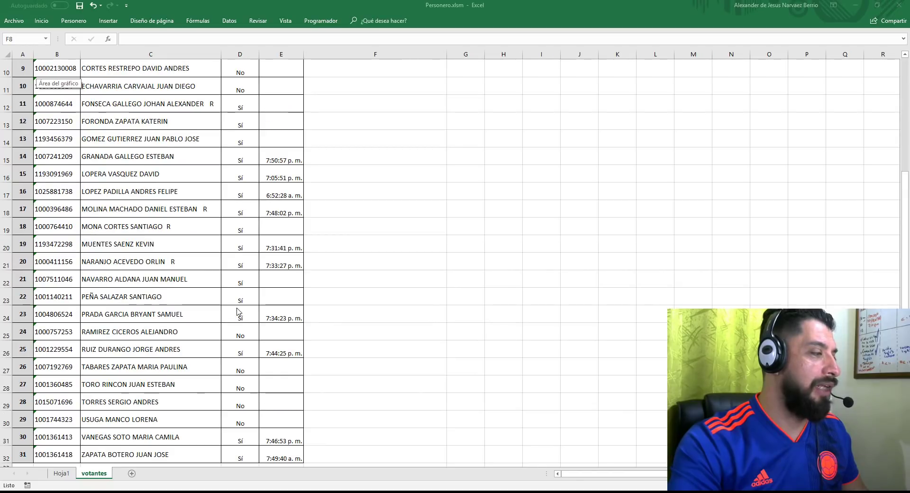
pyautogui.click(67, 475)
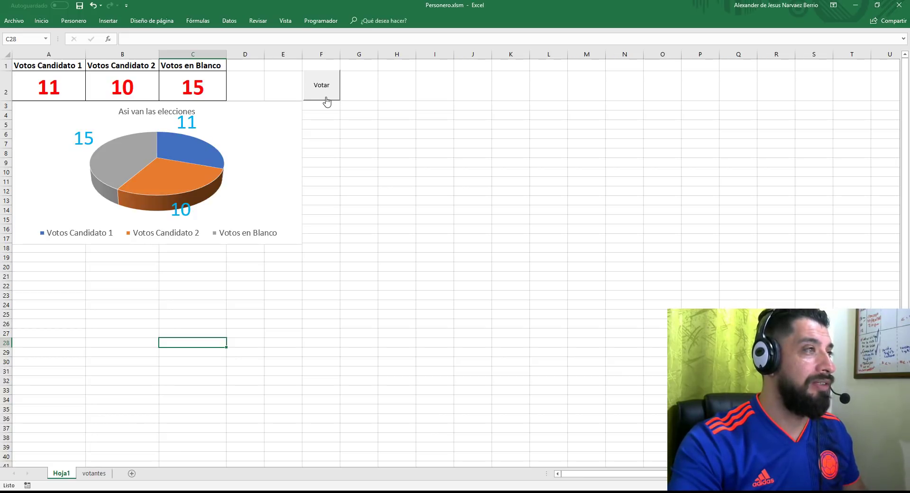
# Step: Look up the student's document number via Votar, mark their details in the message, and open the ballot
pyautogui.click(327, 100)
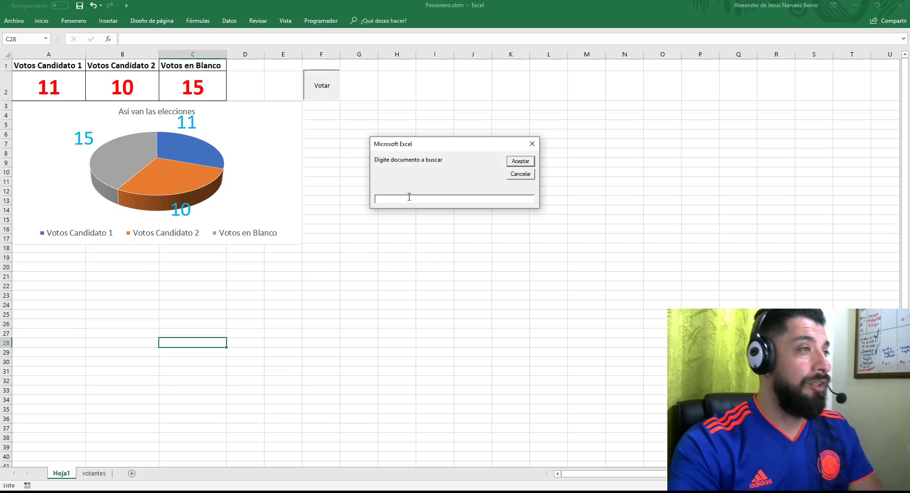
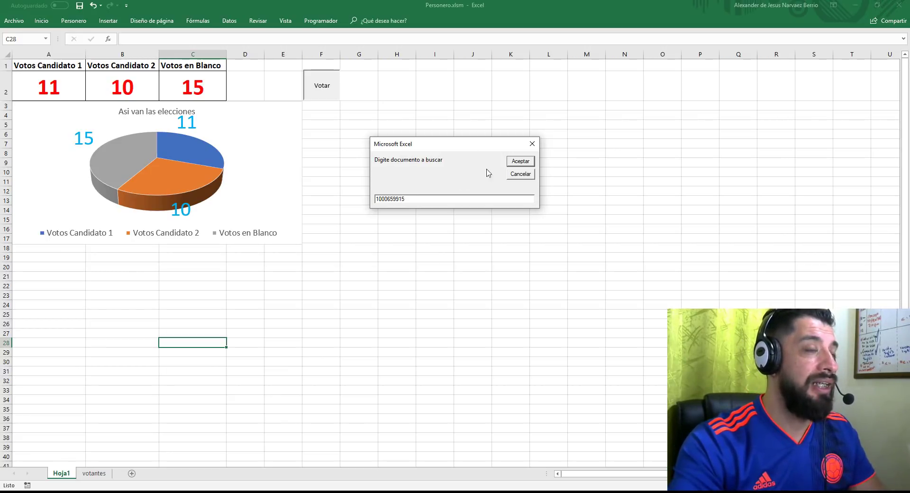
pyautogui.click(517, 162)
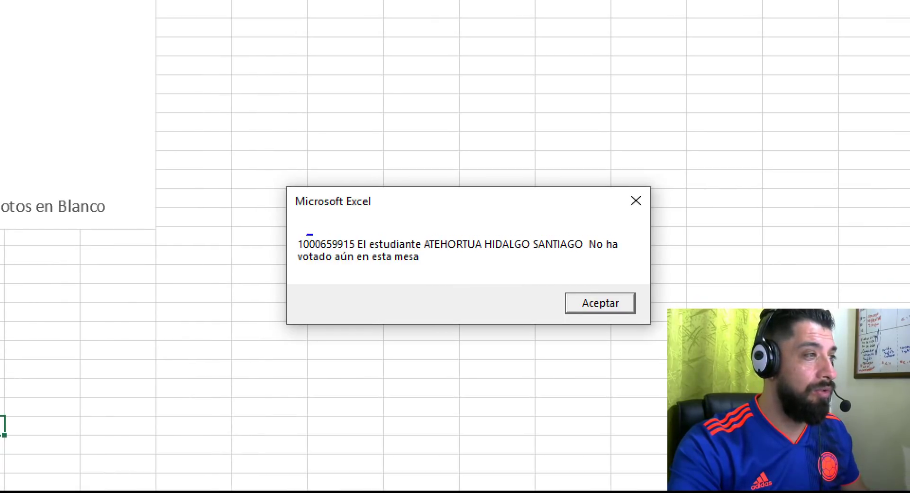
pyautogui.moveTo(347, 225); pyautogui.dragTo(406, 219)
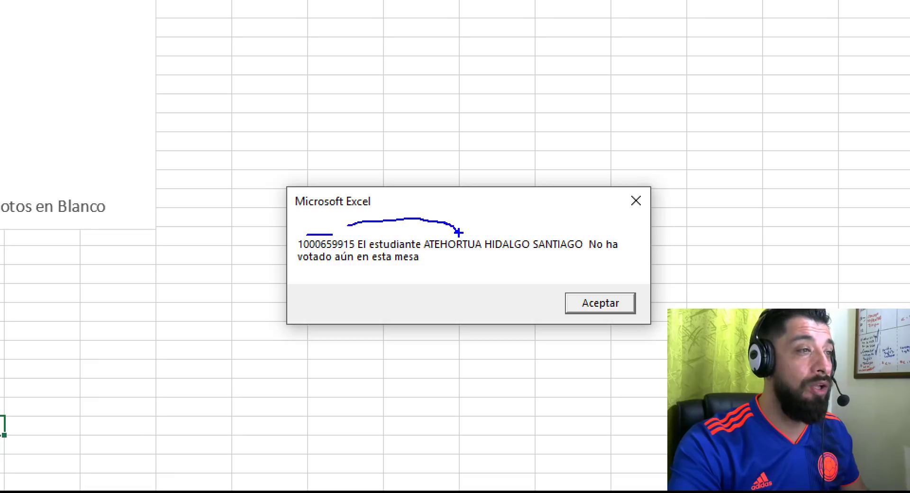
pyautogui.moveTo(488, 233); pyautogui.dragTo(603, 234)
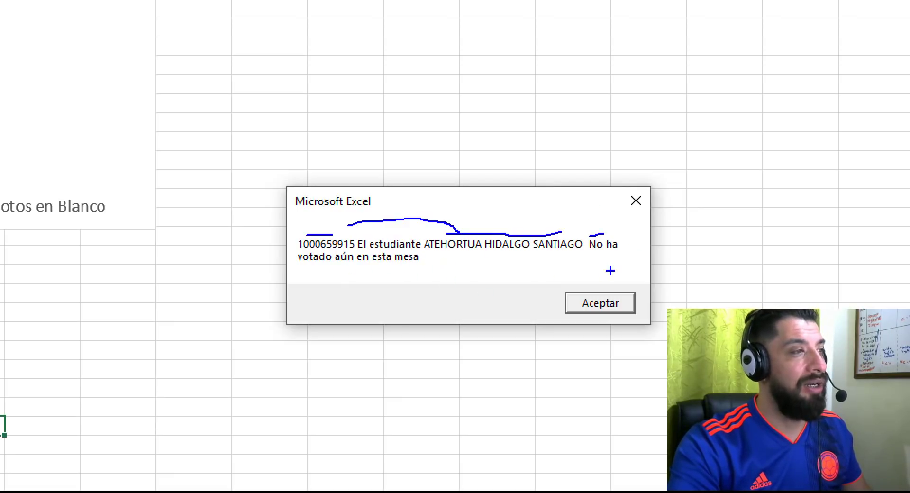
pyautogui.press('Escape')
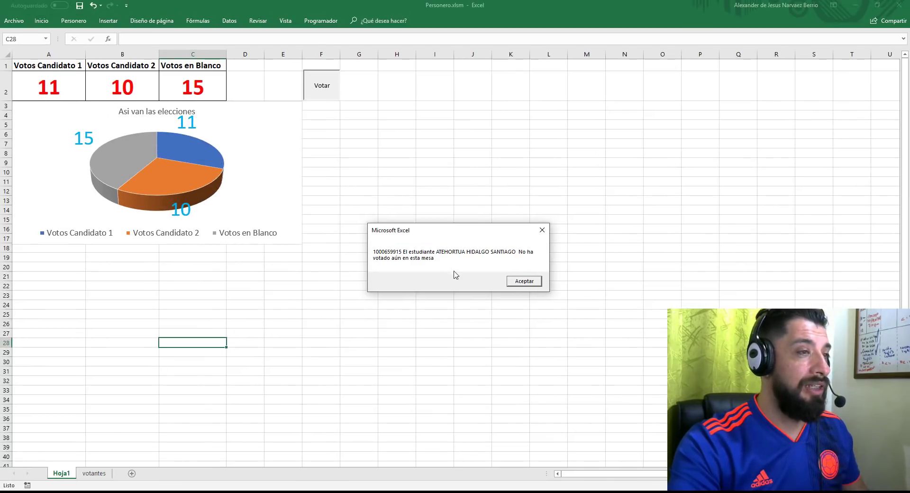
pyautogui.click(518, 283)
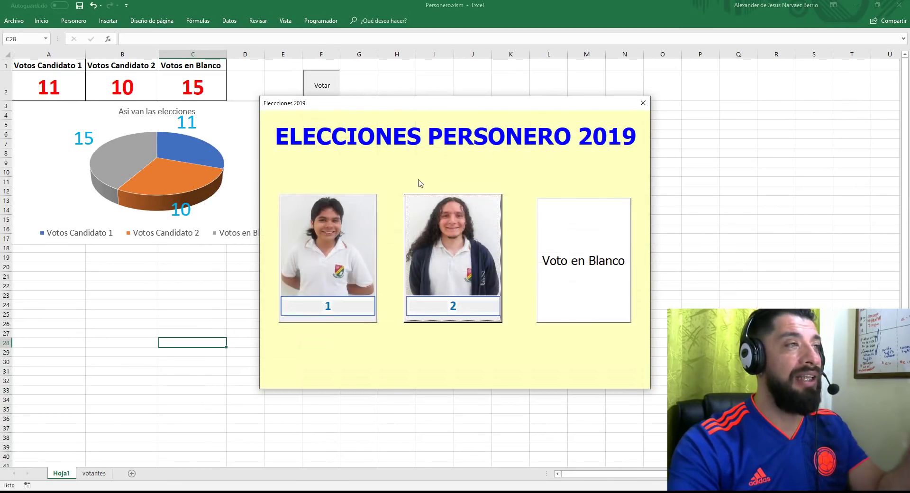
# Step: Vote for candidate 1, raising its tally from 11 to 12, and choose Sí for another voter
pyautogui.moveTo(373, 107); pyautogui.dragTo(416, 113)
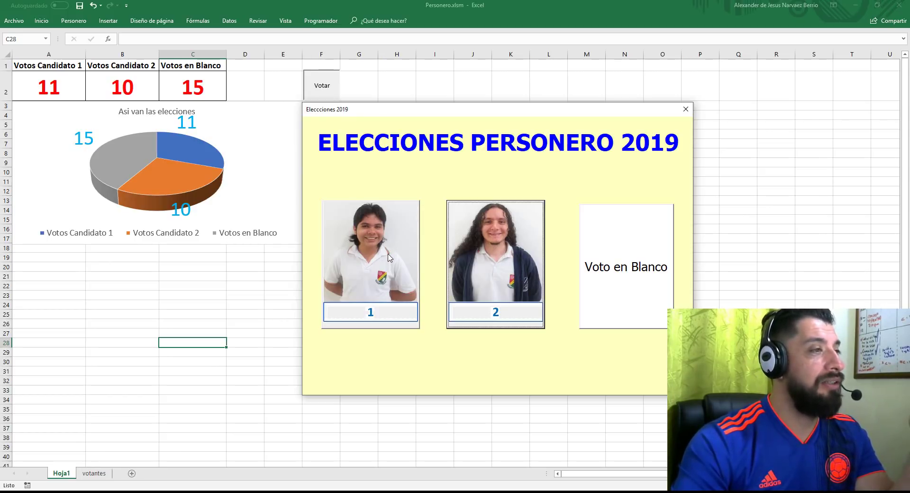
pyautogui.click(389, 258)
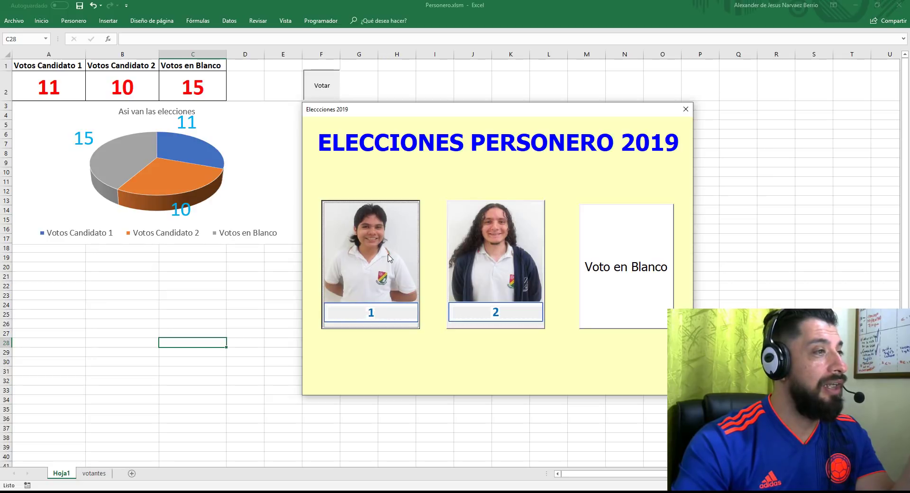
pyautogui.click(389, 258)
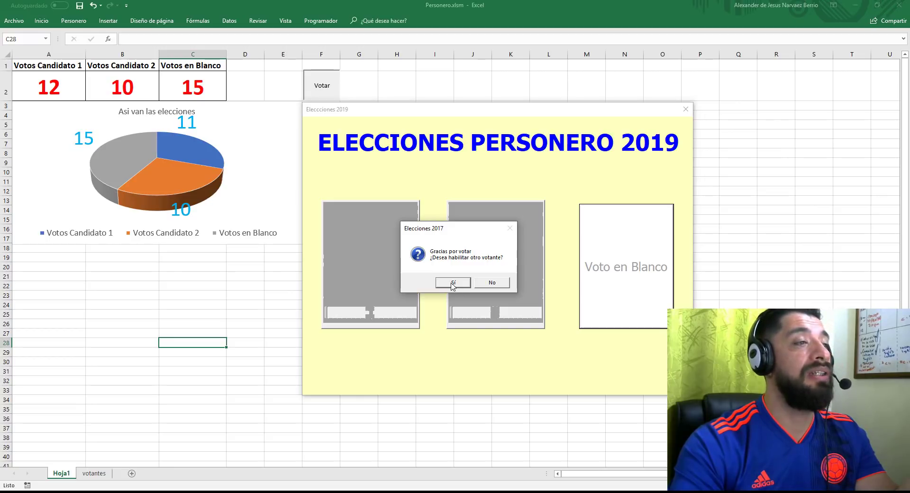
pyautogui.click(453, 283)
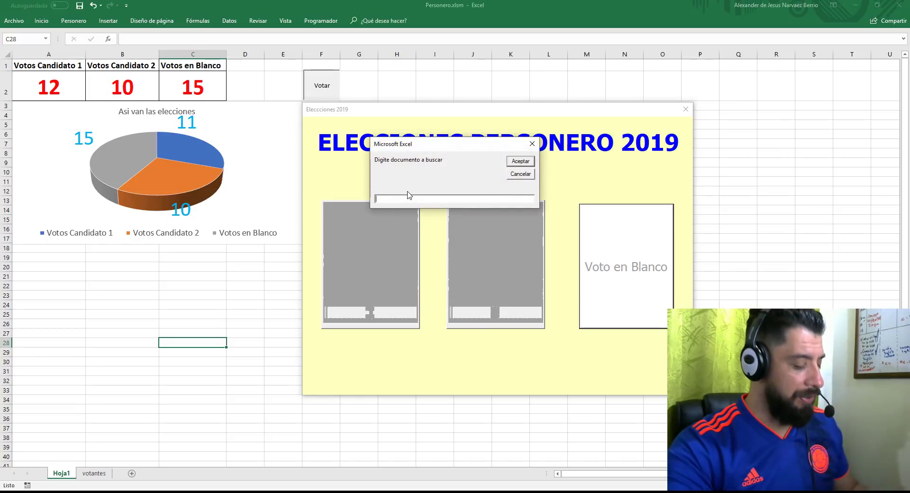
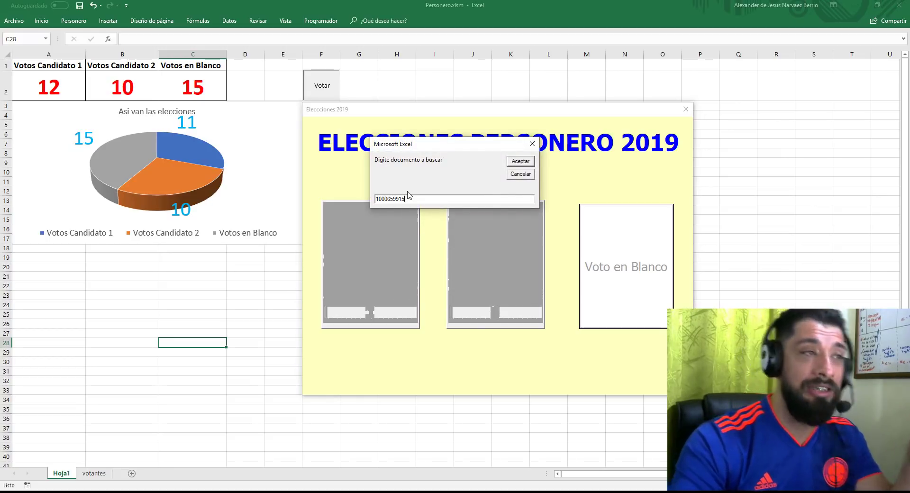
# Step: Re-enter the student's document number, get the already-voted-at-8:10:13 p.m. notice, and close the ballot
pyautogui.click(516, 166)
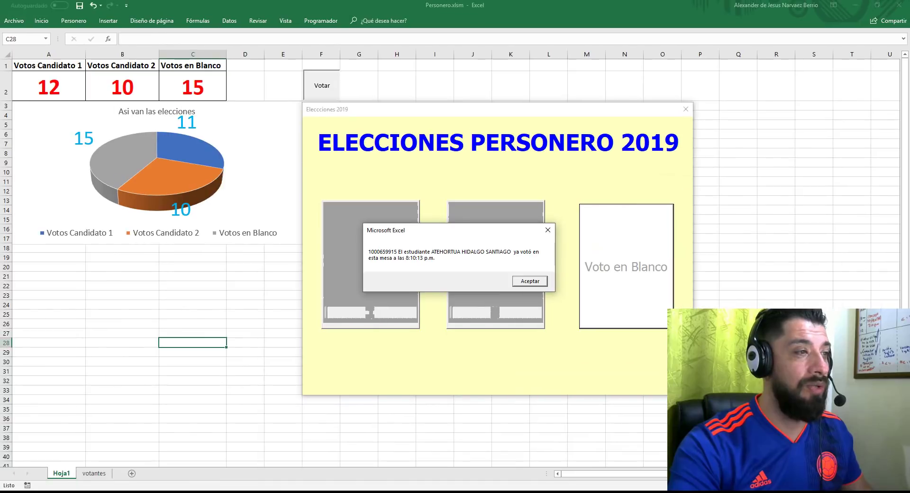
pyautogui.click(526, 283)
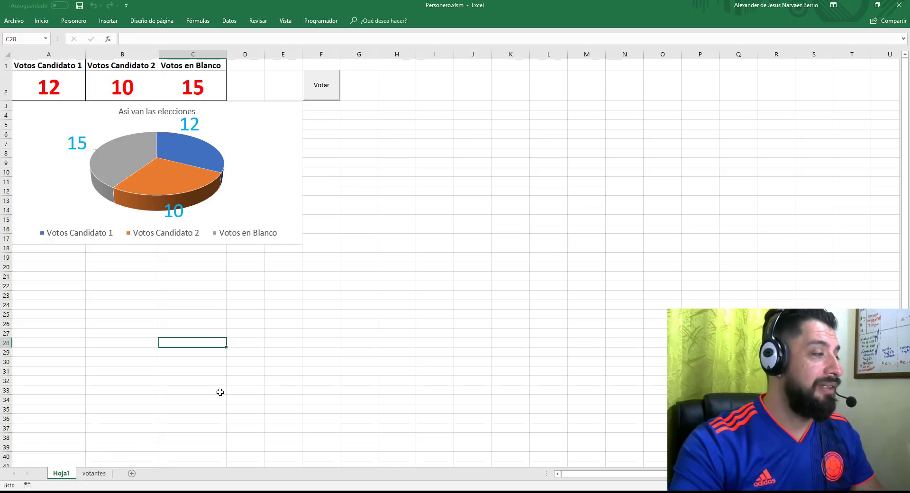
# Step: On the votantes sheet, check row 6 shows Sí with the time 8:10:13 p.m
pyautogui.click(104, 473)
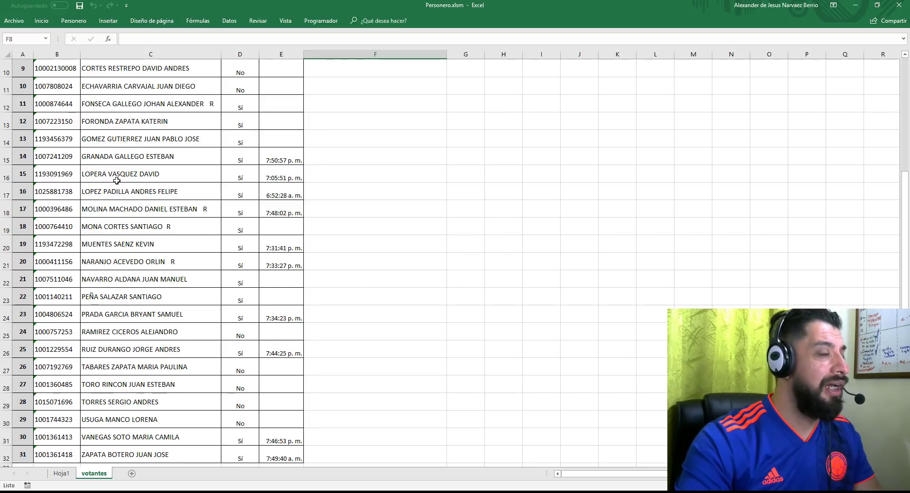
pyautogui.scroll(1, 116, 181)
pyautogui.scroll(1, 117, 180)
pyautogui.scroll(1, 117, 180)
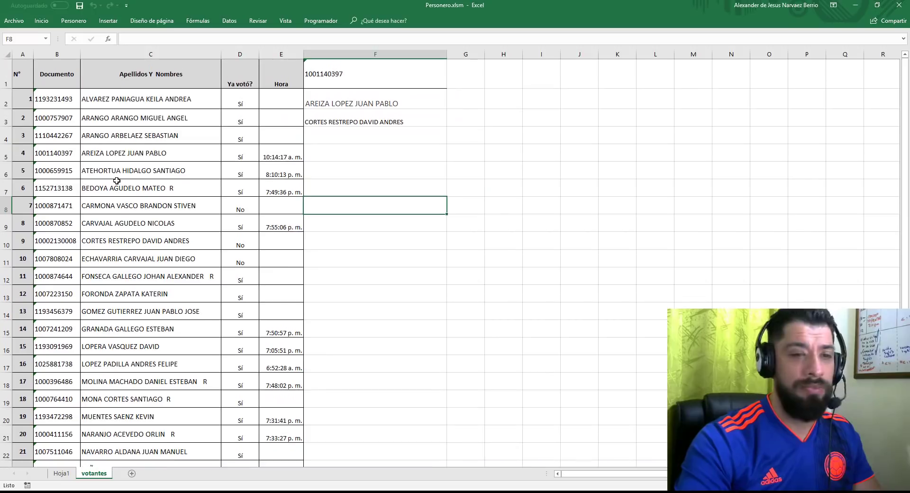
pyautogui.click(170, 173)
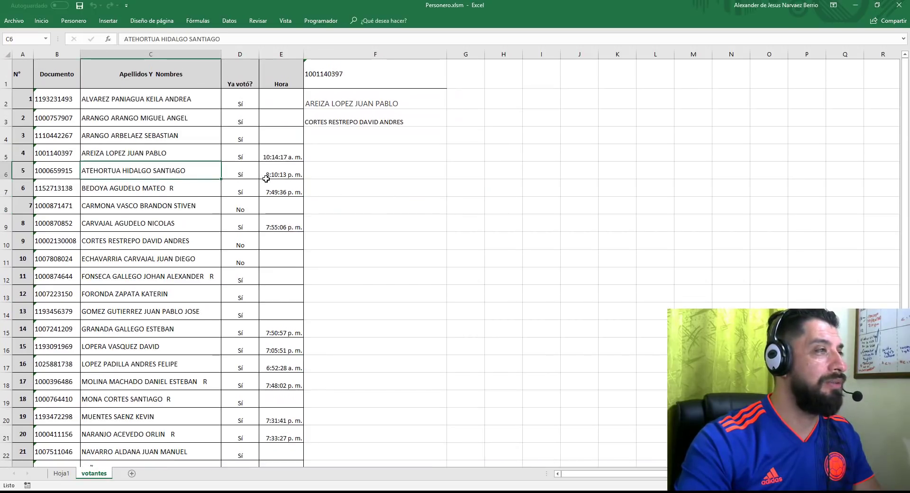
pyautogui.click(284, 173)
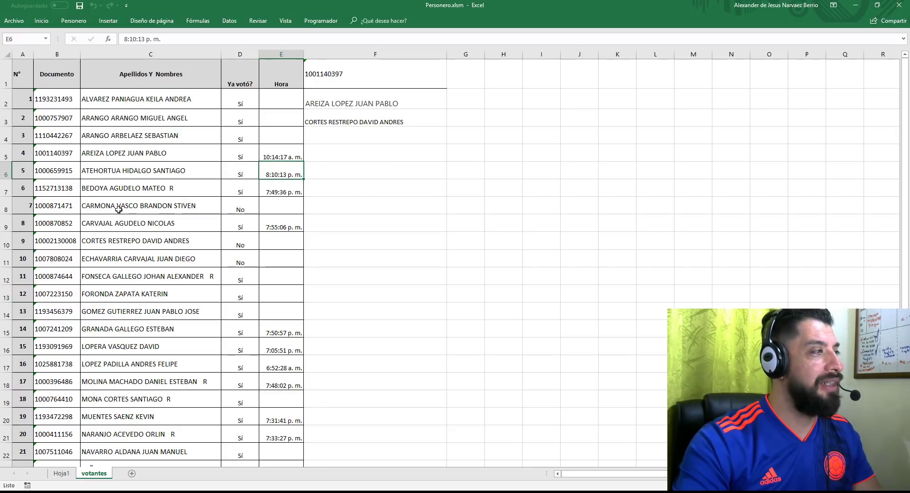
# Step: Copy the next voter's document number from cell B8, then cancel the copy
pyautogui.click(60, 207)
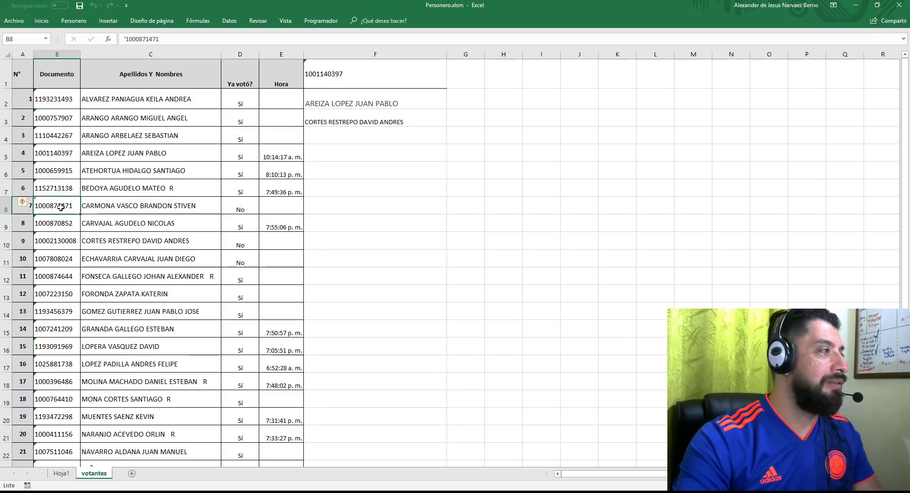
pyautogui.rightClick(60, 207)
pyautogui.click(83, 225)
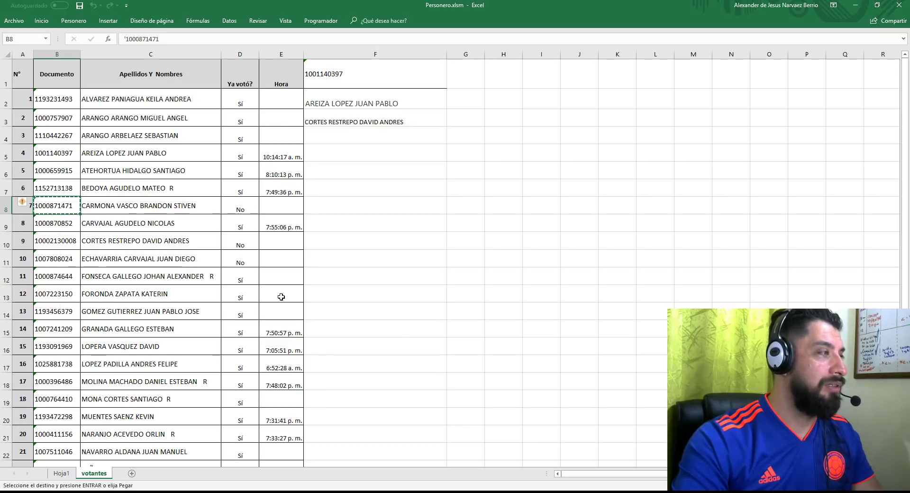
pyautogui.press('Escape')
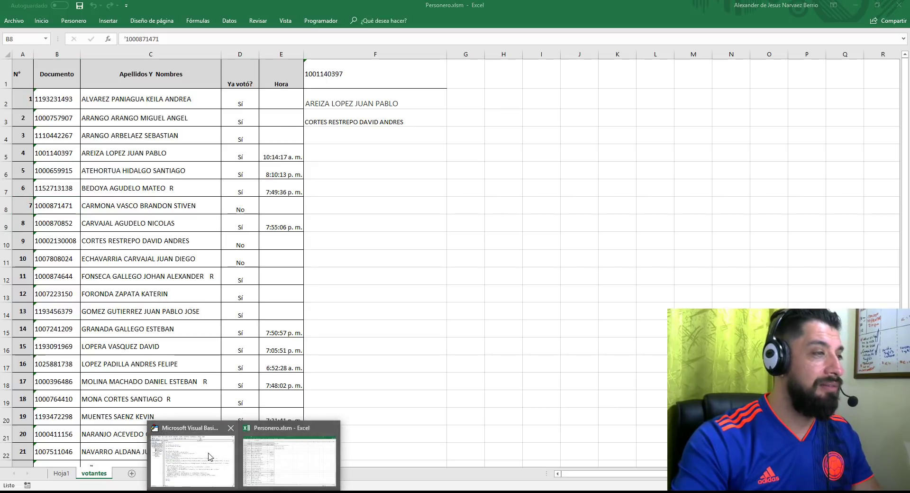
# Step: Start the document search with F5 and paste in the next voter's number from Notepad
pyautogui.click(211, 457)
pyautogui.press('F5')
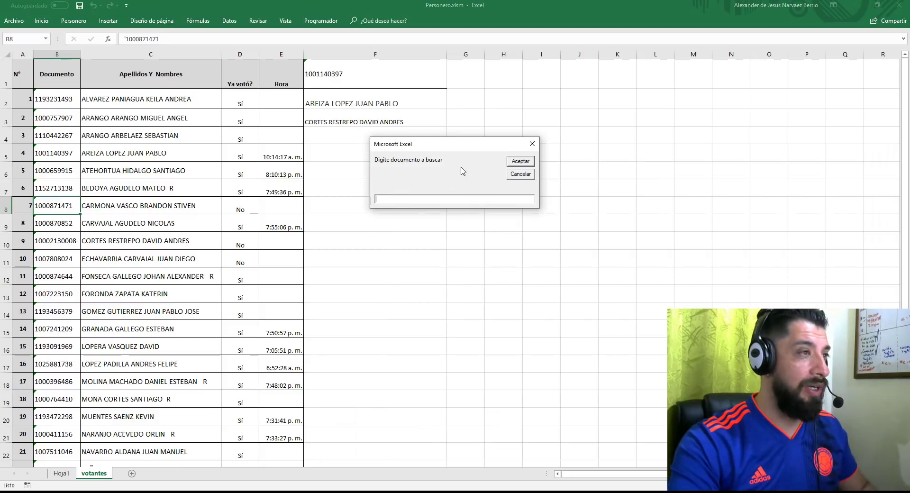
pyautogui.hotkey('alt', 'Tab')
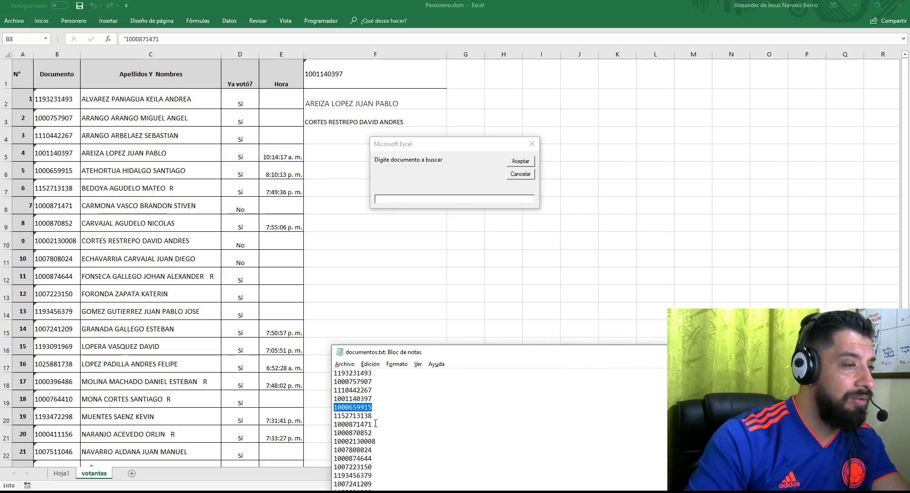
pyautogui.moveTo(375, 423); pyautogui.dragTo(333, 424)
pyautogui.hotkey('ctrl', 'c')
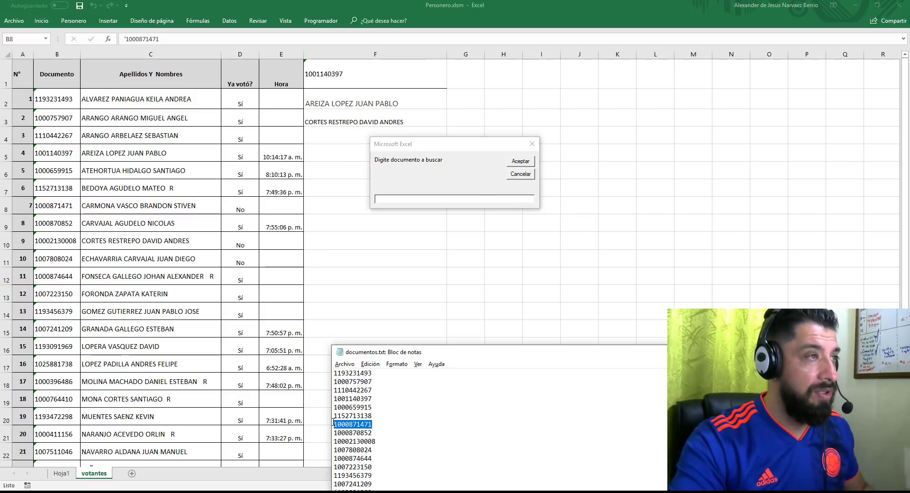
pyautogui.click(455, 197)
pyautogui.hotkey('ctrl', 'v')
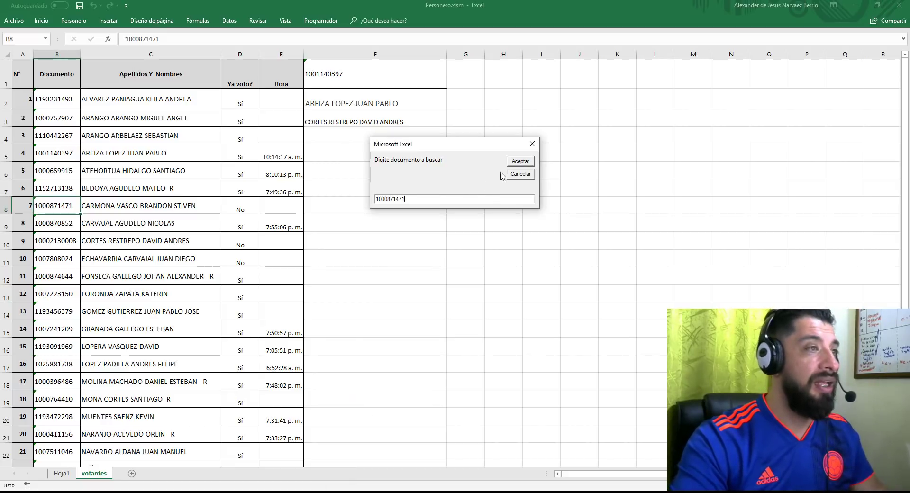
pyautogui.click(516, 163)
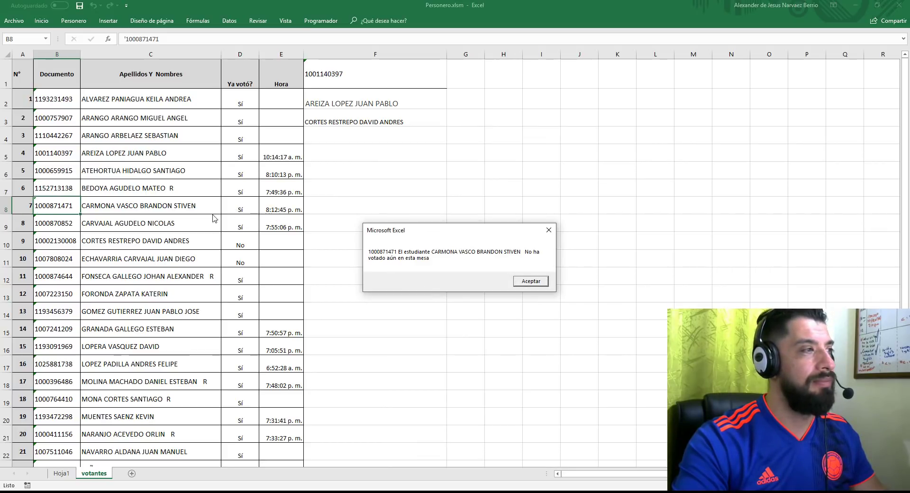
# Step: Cast this voter's ballot for candidate 1, decline enabling another voter, and return to the workbook
pyautogui.click(531, 281)
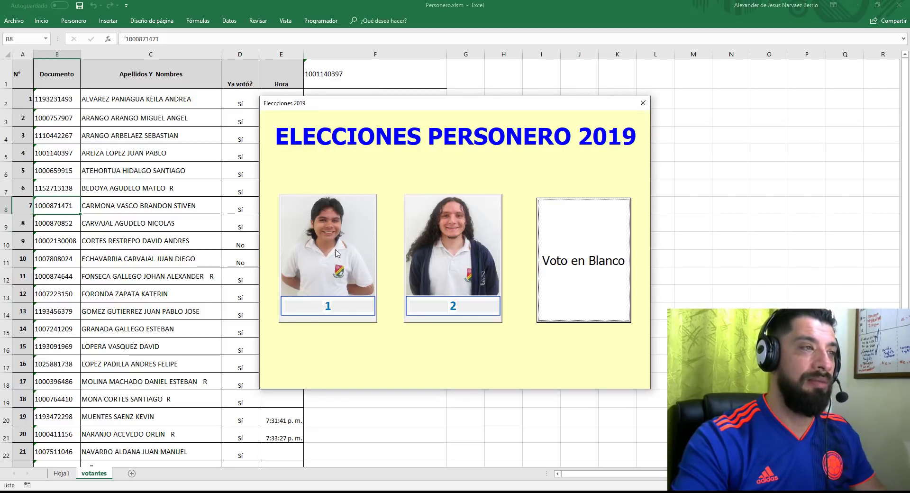
pyautogui.click(311, 258)
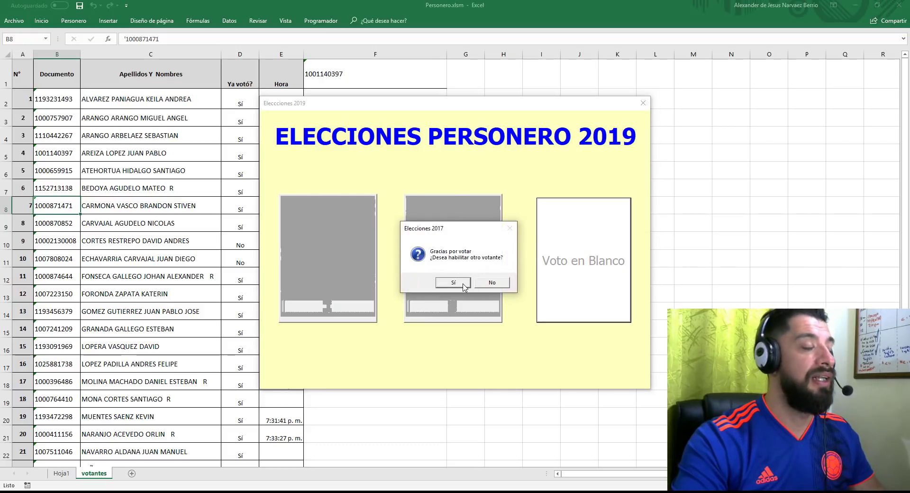
pyautogui.click(489, 284)
pyautogui.click(644, 103)
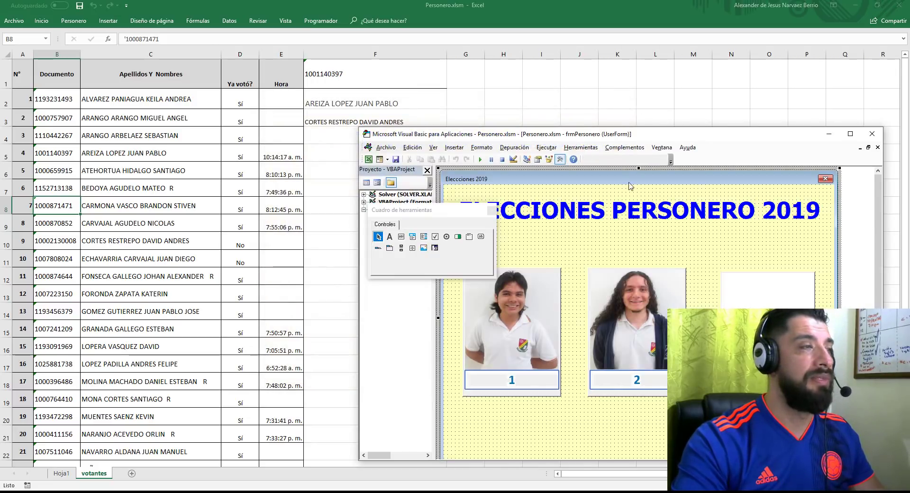
pyautogui.click(336, 257)
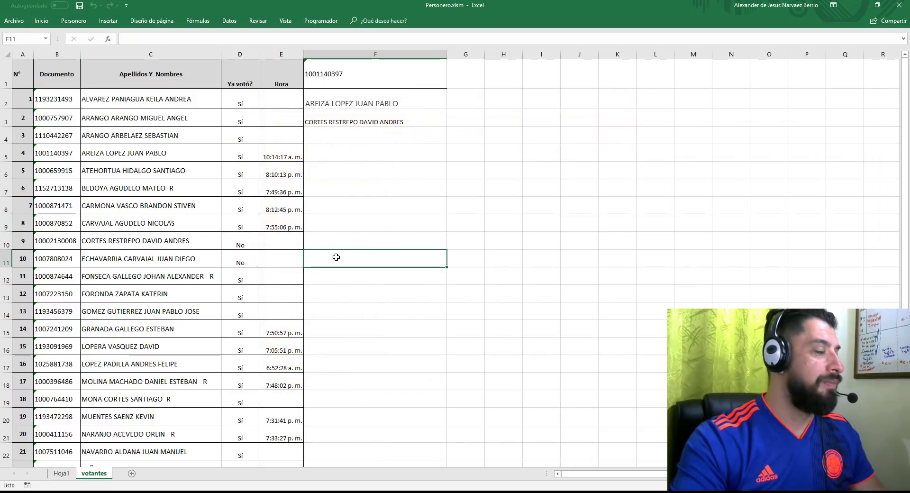
# Step: Show Hoja1 with candidate 1 at 13, then bring up the frmPersonero design in the VBA editor
pyautogui.click(61, 473)
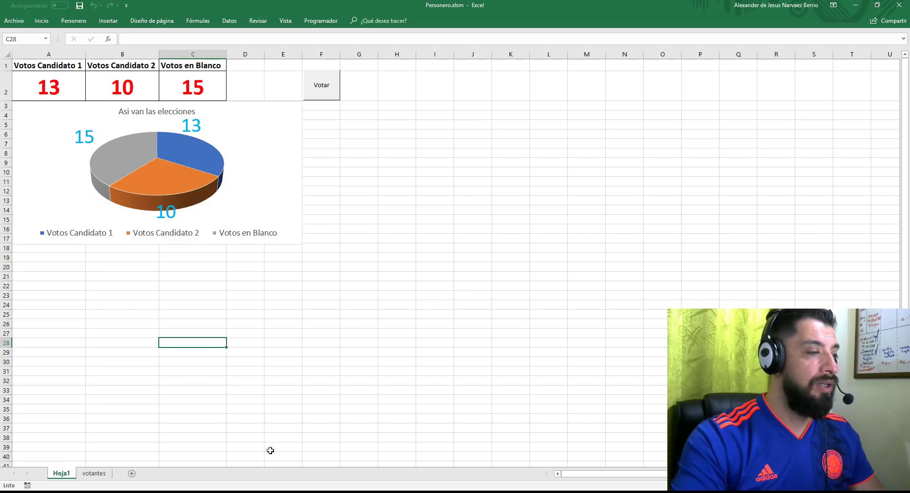
pyautogui.click(192, 455)
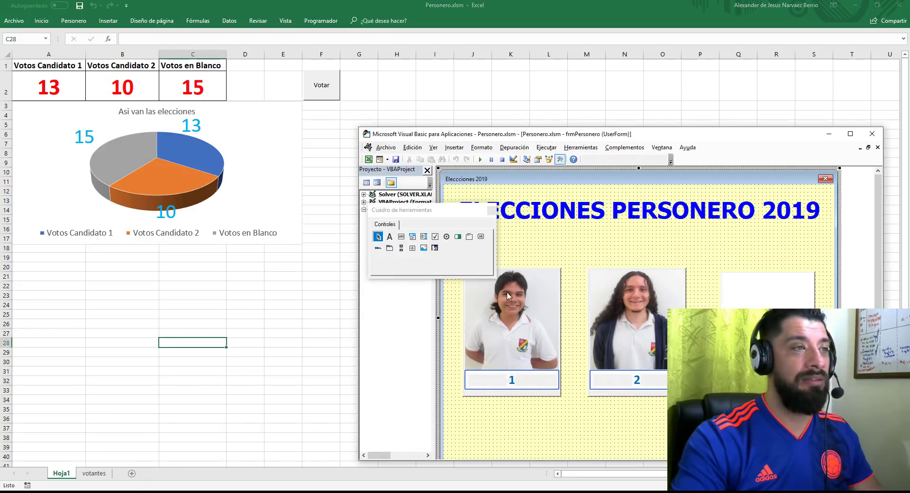
pyautogui.moveTo(630, 134); pyautogui.dragTo(615, 100)
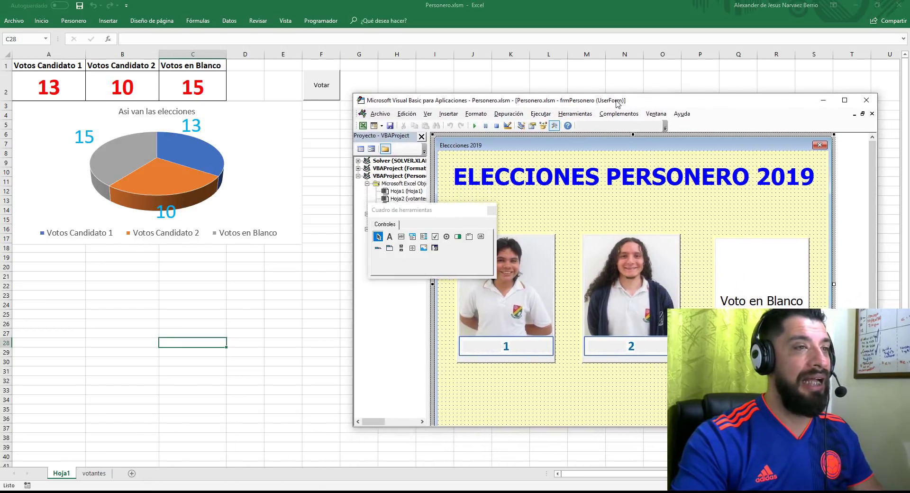
# Step: Move the floating panel aside and review the Hora times in column E of votantes
pyautogui.moveTo(446, 209); pyautogui.dragTo(460, 264)
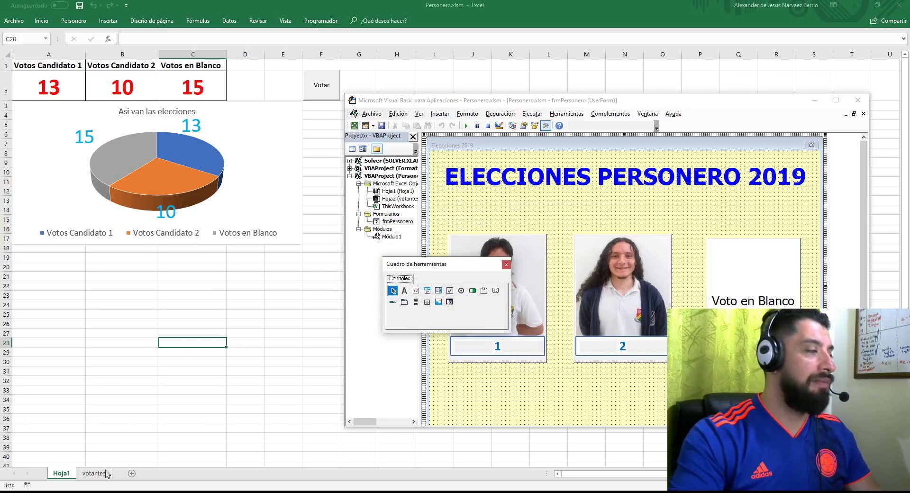
pyautogui.click(85, 474)
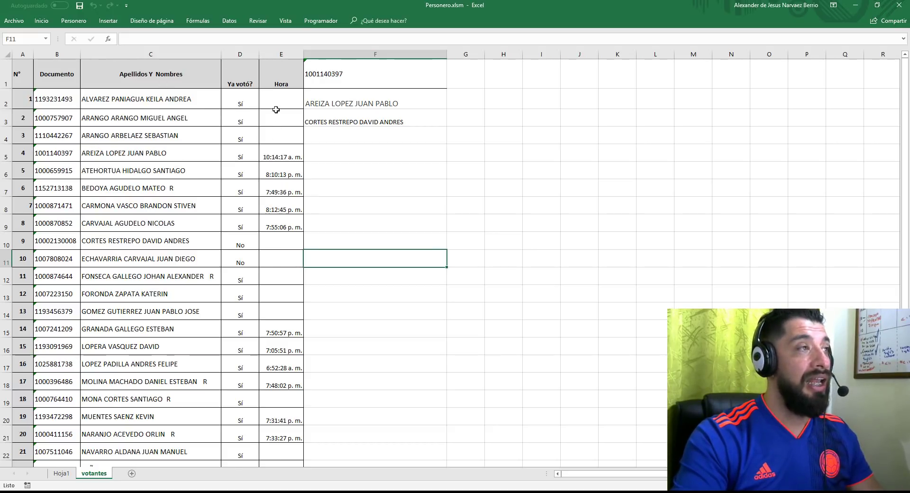
pyautogui.moveTo(275, 102); pyautogui.dragTo(281, 442)
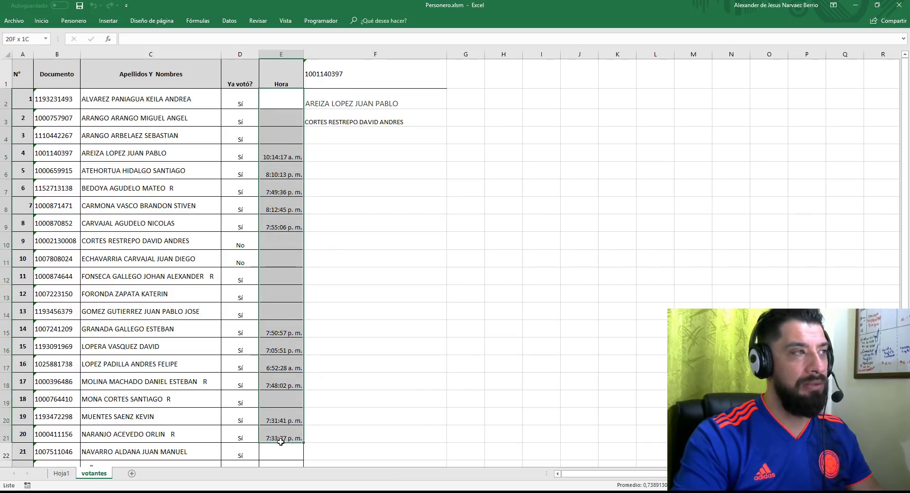
pyautogui.click(277, 113)
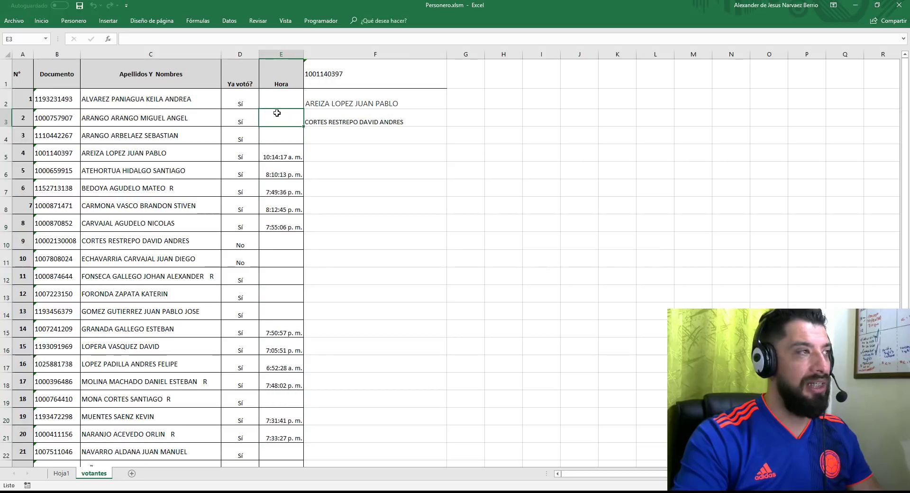
# Step: Enter No in D2, fill it down through D4, and go back to Hoja1
pyautogui.click(246, 102)
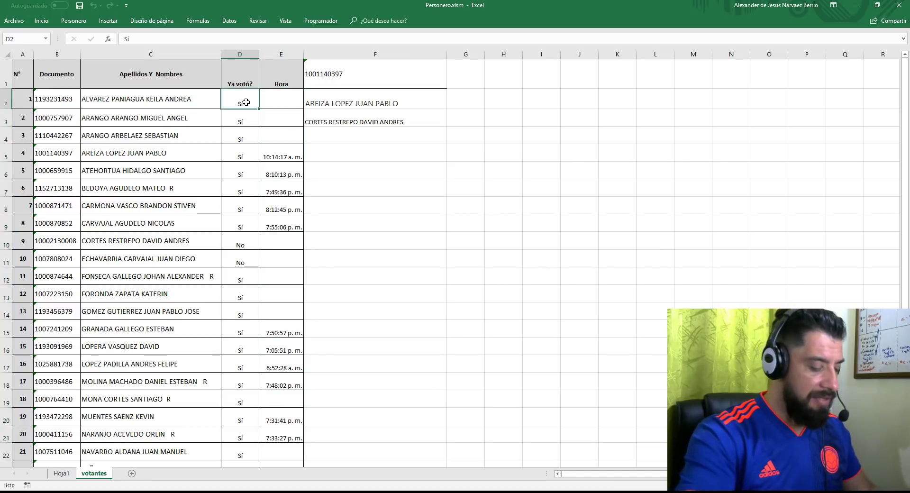
pyautogui.write('No')
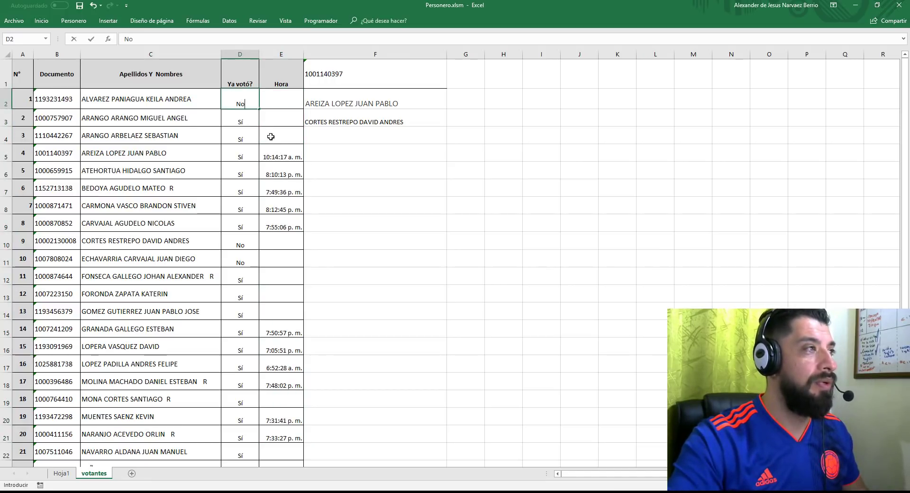
pyautogui.hotkey('ctrl', 'Return')
pyautogui.moveTo(259, 109); pyautogui.dragTo(257, 146)
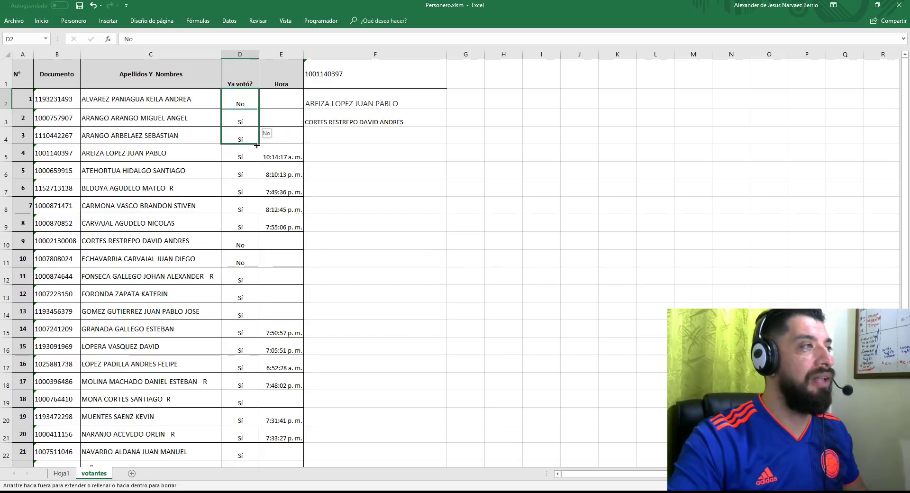
pyautogui.click(240, 171)
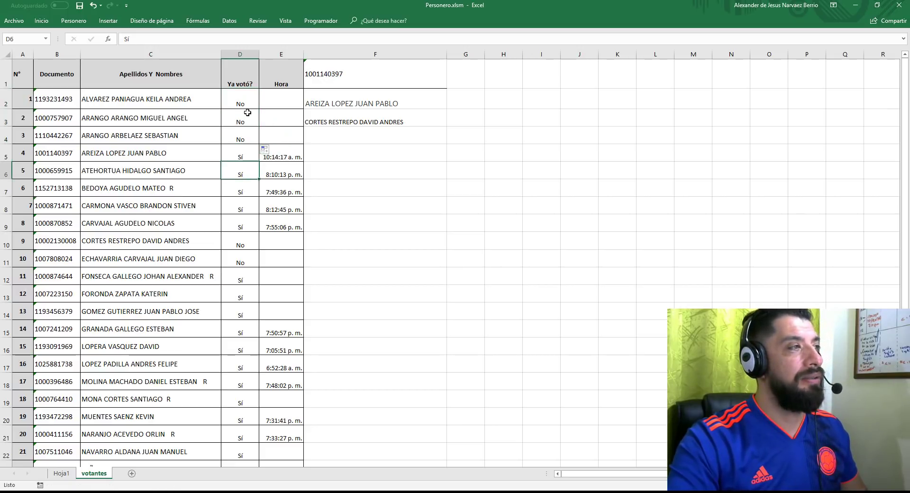
pyautogui.click(262, 240)
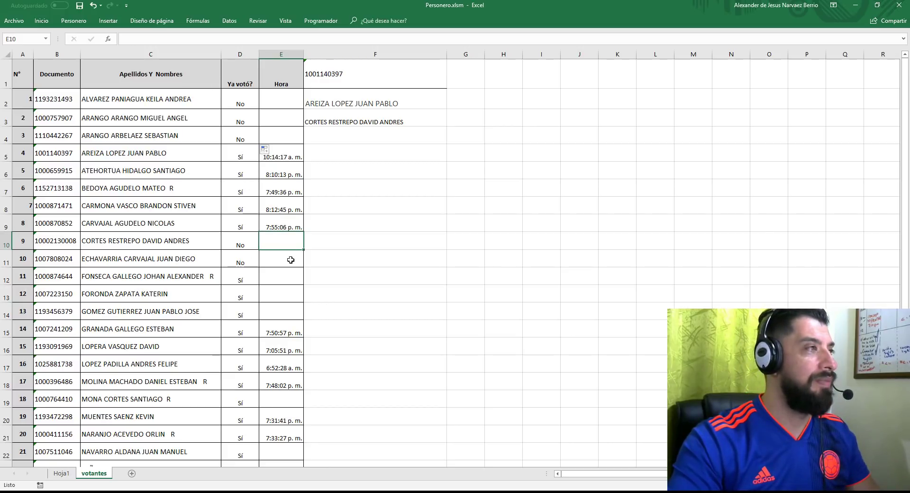
pyautogui.click(62, 474)
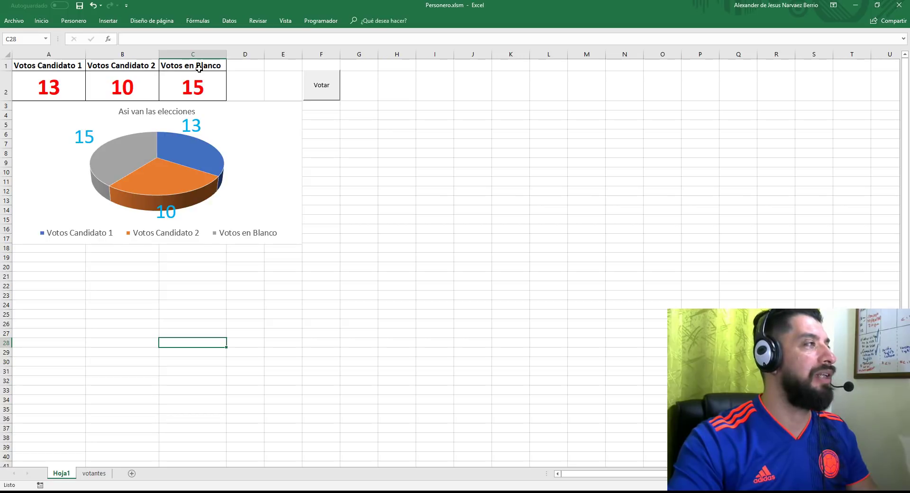
# Step: Review the 13, 10 and 15 totals and pie chart, then open the VBA editor with Alt+F11
pyautogui.click(72, 85)
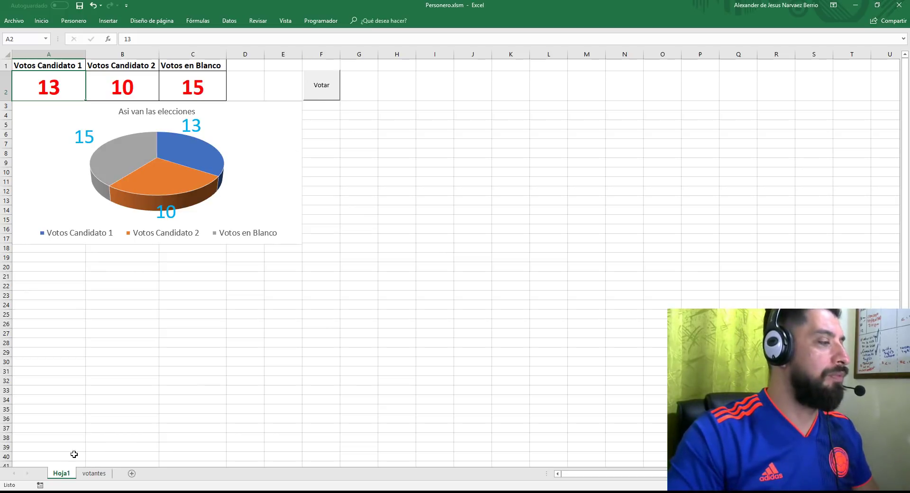
pyautogui.click(87, 474)
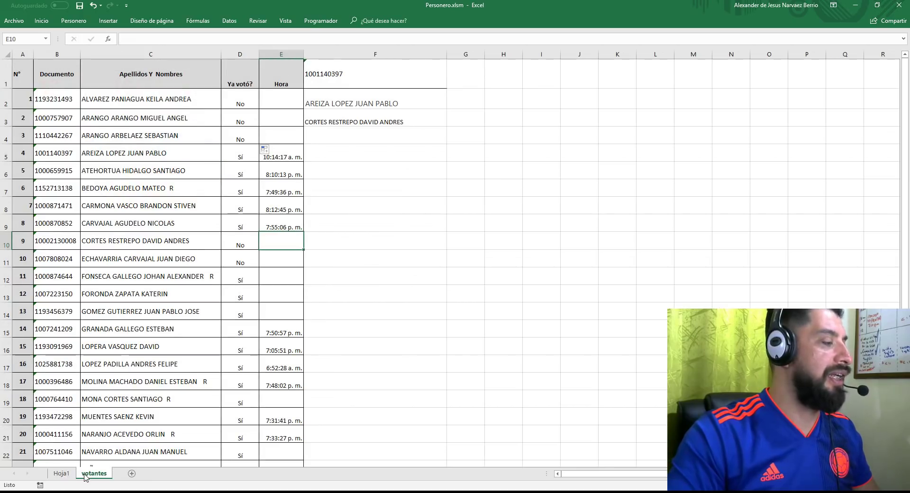
pyautogui.click(61, 474)
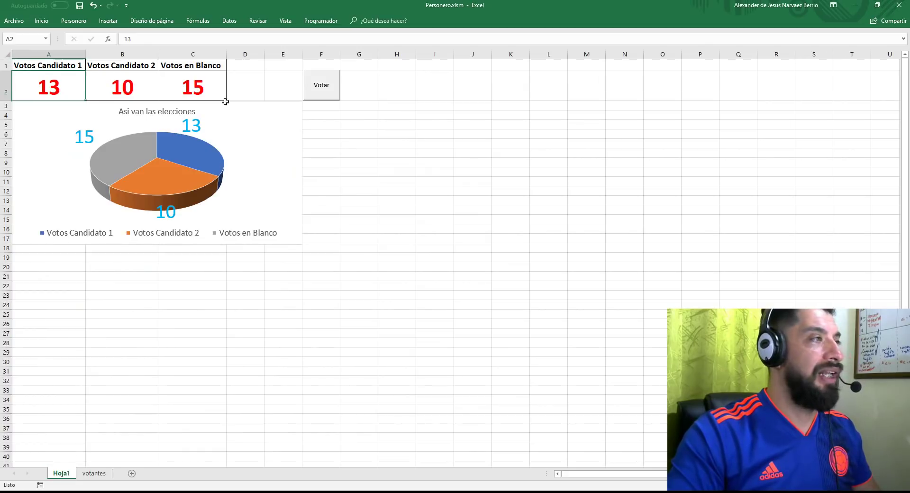
pyautogui.click(256, 184)
pyautogui.click(386, 227)
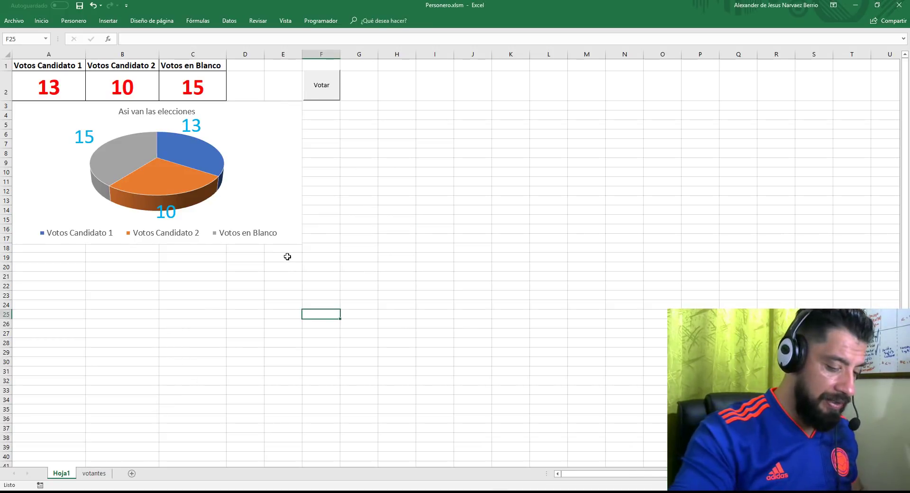
pyautogui.hotkey('alt', 'F11')
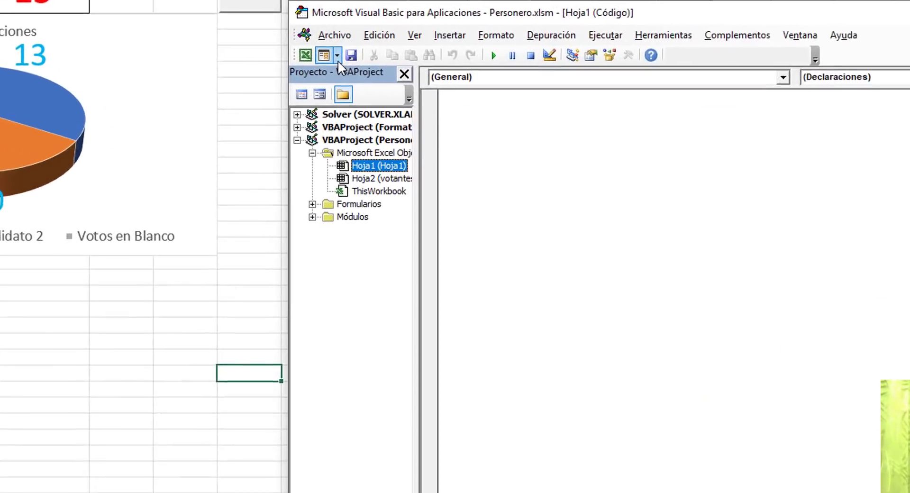
# Step: Insert a new blank UserForm1 from the Insertar menu
pyautogui.click(338, 57)
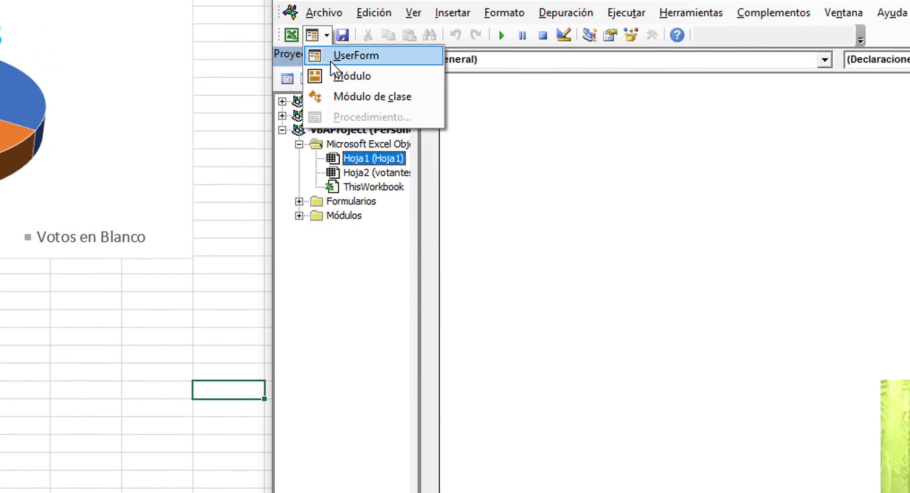
pyautogui.click(457, 17)
pyautogui.click(455, 15)
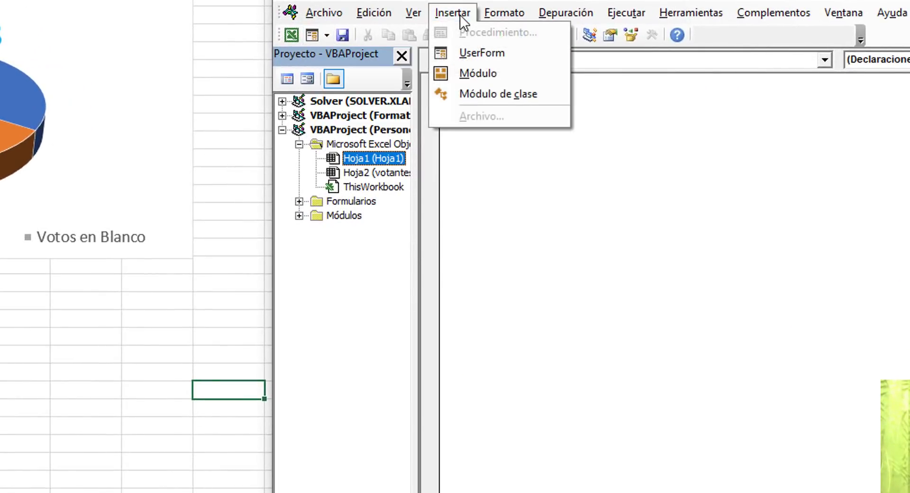
pyautogui.click(463, 52)
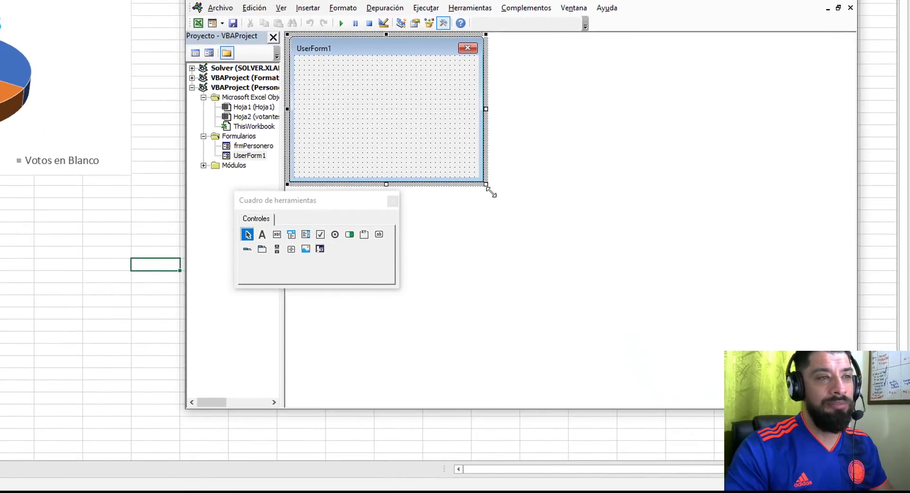
# Step: Drag UserForm1 out into a wide design area and move the Toolbox aside
pyautogui.moveTo(494, 187)
pyautogui.mouseDown()
pyautogui.moveTo(749, 351)
pyautogui.moveTo(777, 339)
pyautogui.mouseUp()
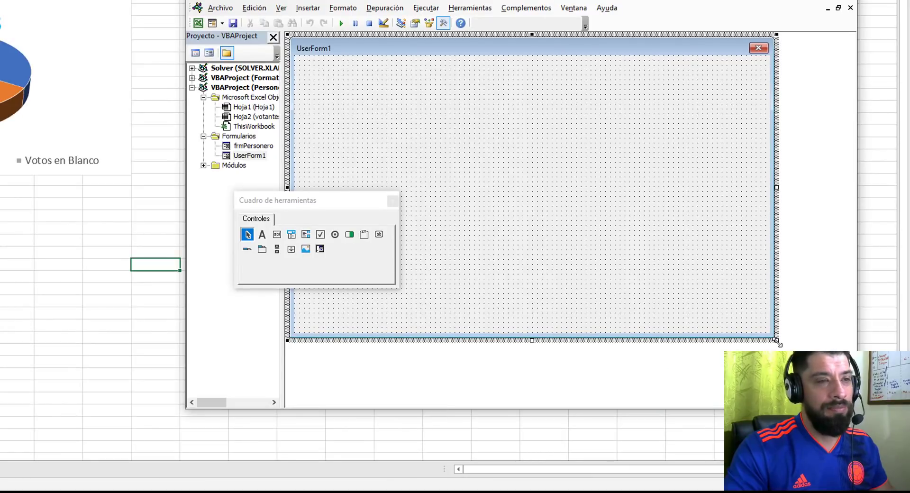
pyautogui.moveTo(778, 340); pyautogui.dragTo(772, 335)
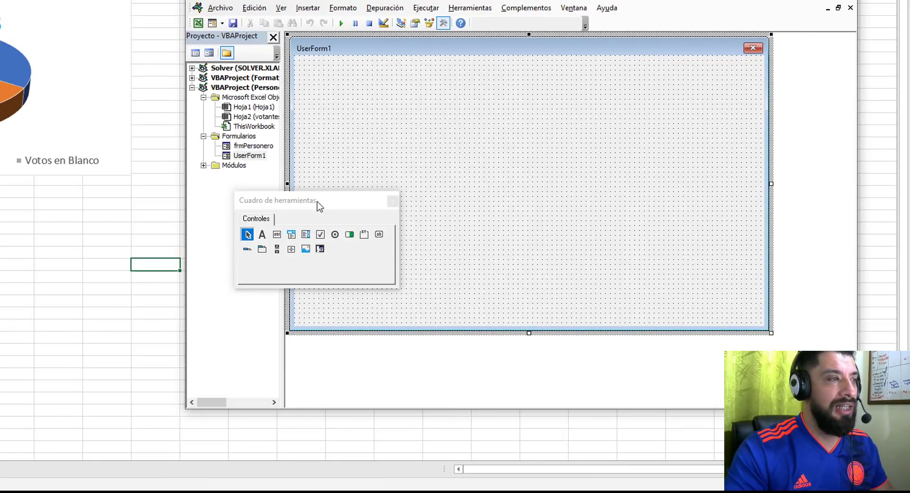
pyautogui.moveTo(317, 202)
pyautogui.mouseDown()
pyautogui.moveTo(241, 227)
pyautogui.moveTo(216, 225)
pyautogui.mouseUp()
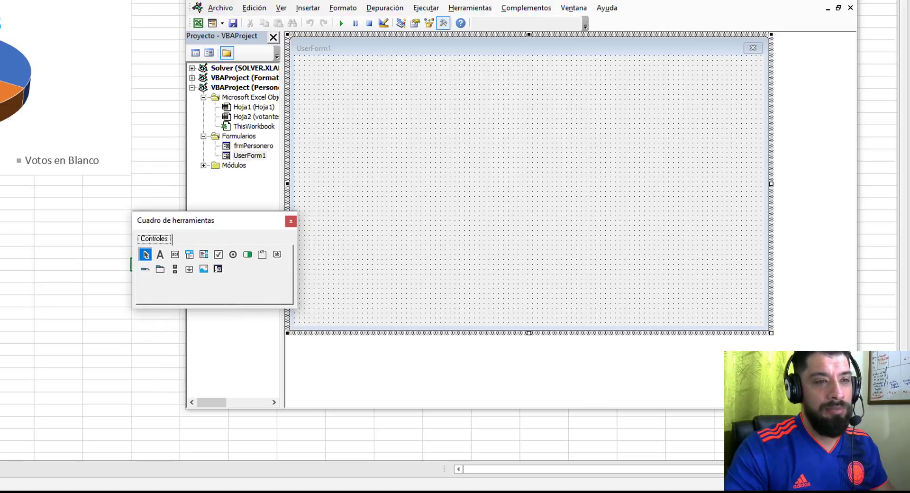
pyautogui.moveTo(772, 334)
pyautogui.mouseDown()
pyautogui.moveTo(843, 349)
pyautogui.moveTo(836, 349)
pyautogui.mouseUp()
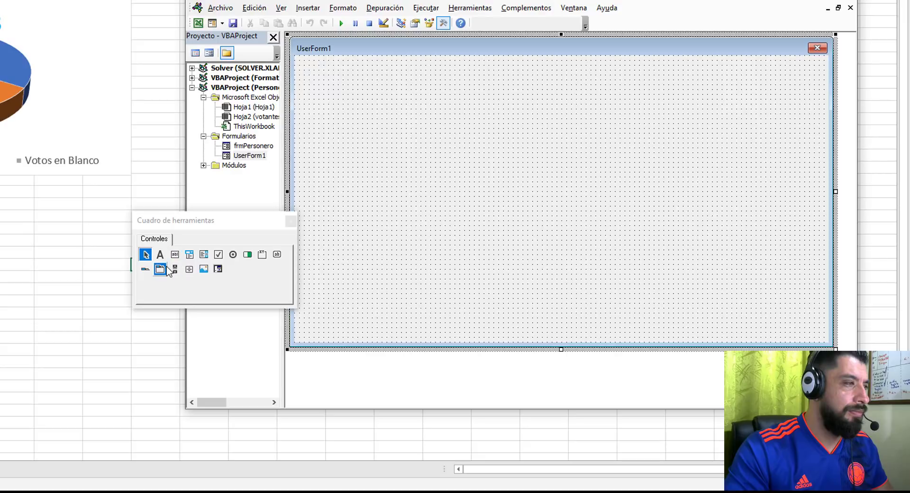
# Step: Draw a large square CommandButton1 near the upper left of UserForm1
pyautogui.click(279, 259)
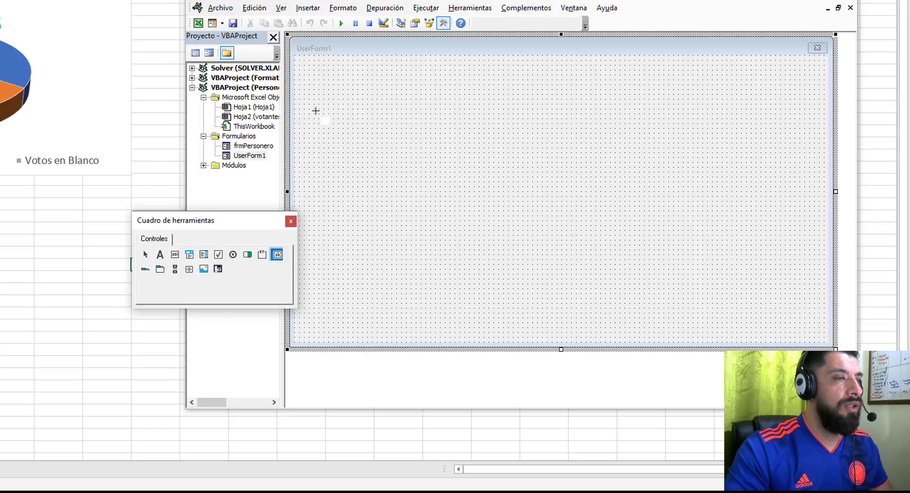
pyautogui.moveTo(316, 110)
pyautogui.mouseDown()
pyautogui.moveTo(445, 267)
pyautogui.moveTo(429, 271)
pyautogui.mouseUp()
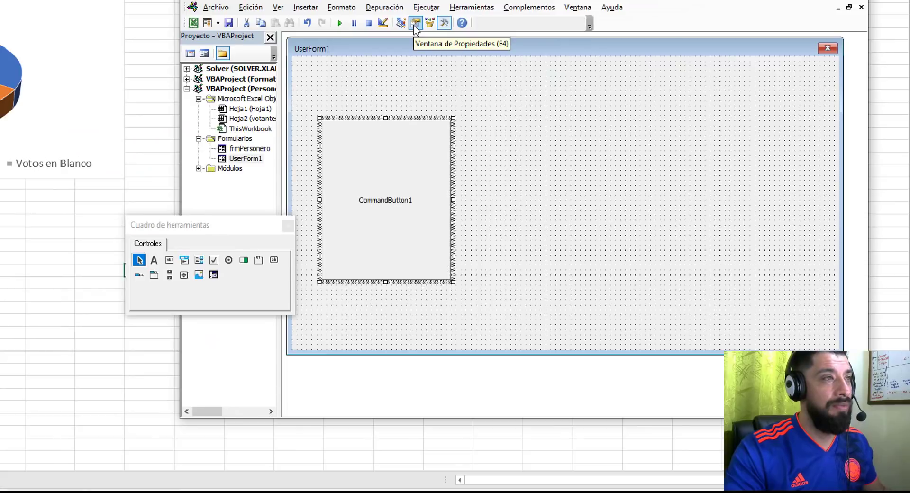
# Step: Rename the new button to cmdCandidato1 in the Properties window
pyautogui.click(415, 28)
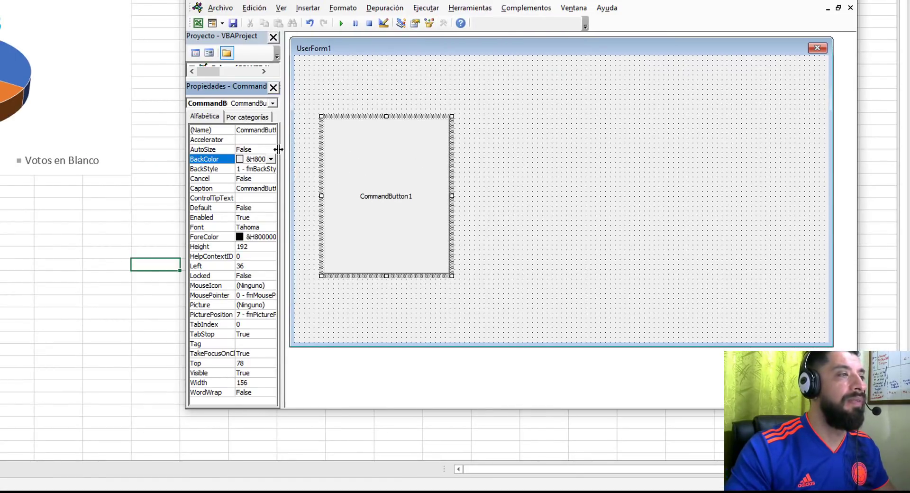
pyautogui.click(257, 131)
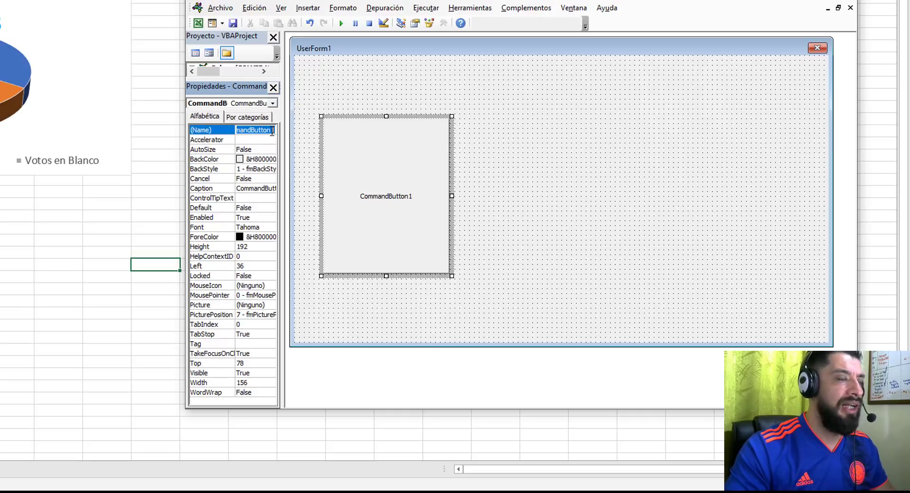
pyautogui.doubleClick(272, 131)
pyautogui.write('cmd')
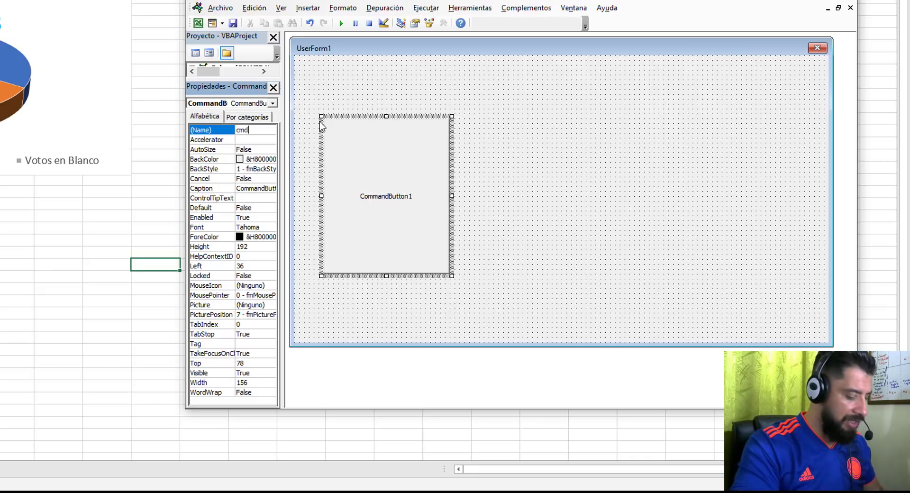
pyautogui.write('Candida')
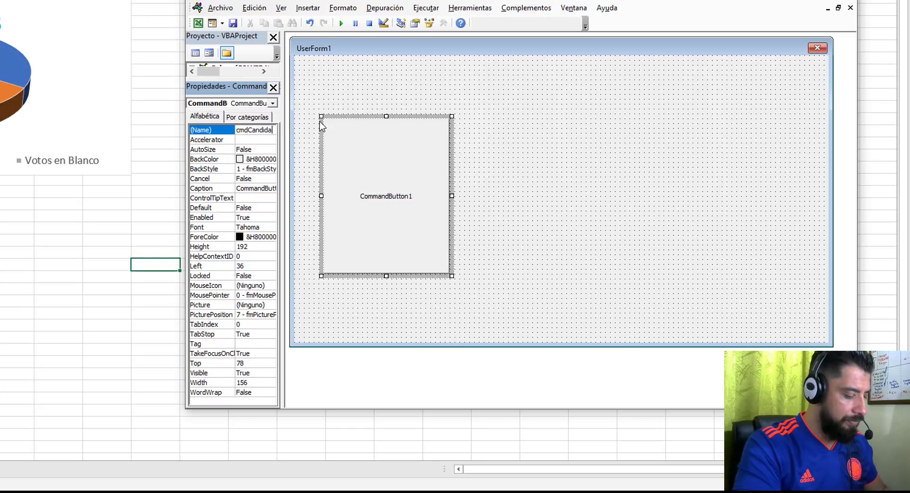
pyautogui.write('to1')
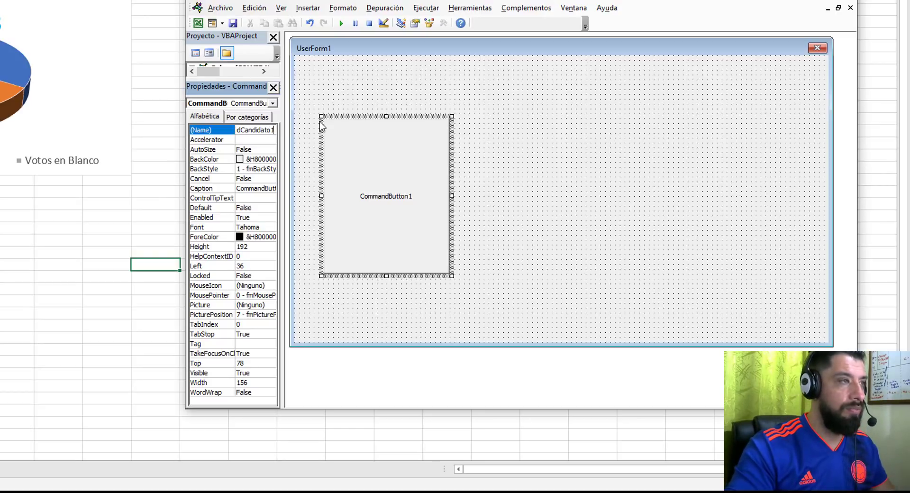
pyautogui.press('Return')
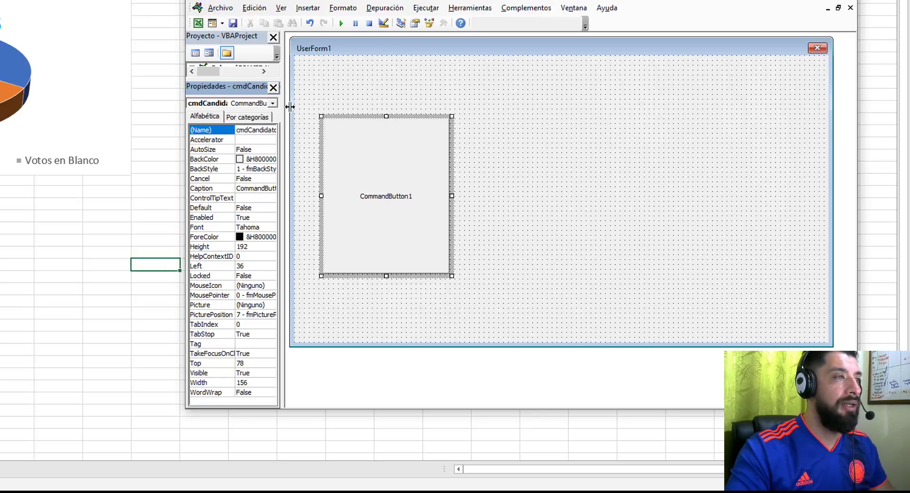
# Step: Resize the docked Properties and side panels beside the form
pyautogui.moveTo(297, 107); pyautogui.dragTo(288, 113)
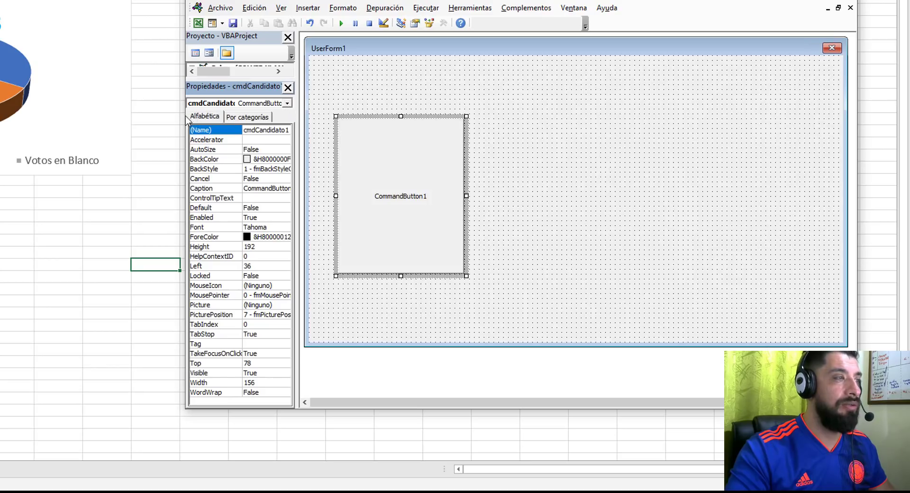
pyautogui.moveTo(185, 119); pyautogui.dragTo(168, 119)
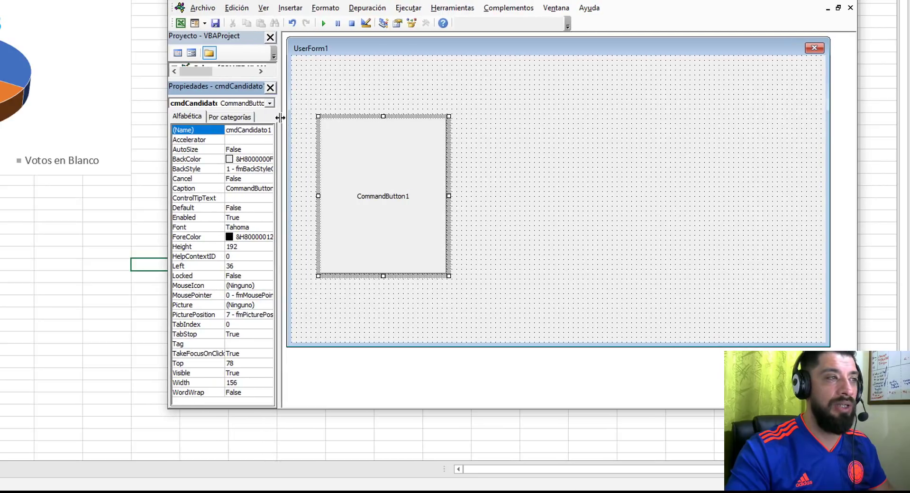
pyautogui.moveTo(280, 117); pyautogui.dragTo(295, 118)
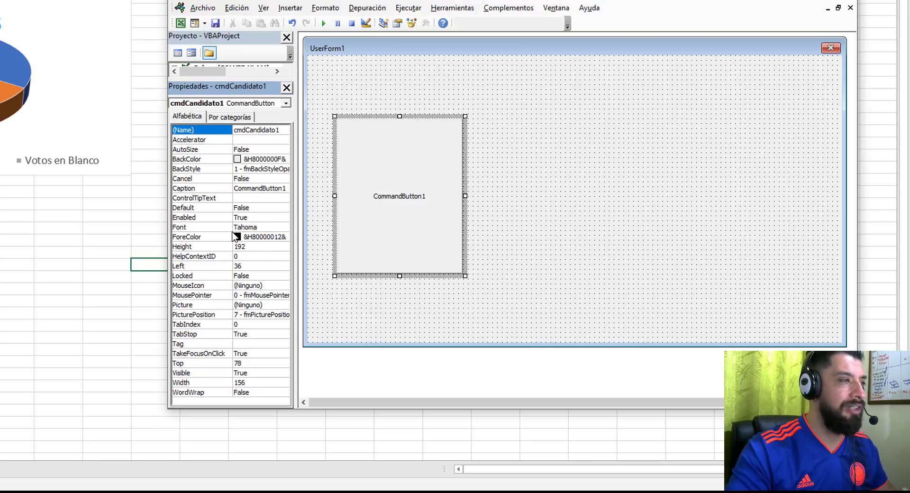
# Step: Delete the CommandButton1 caption so the button is blank, and select its Picture property
pyautogui.click(245, 190)
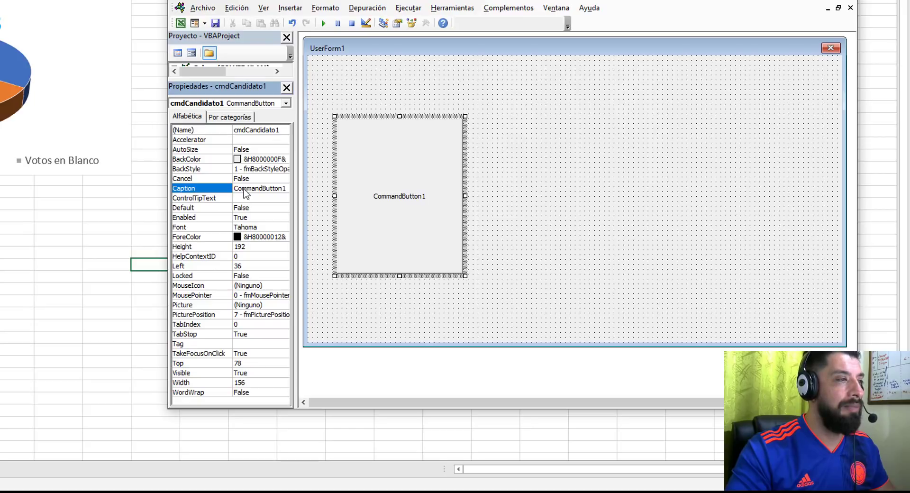
pyautogui.doubleClick(244, 189)
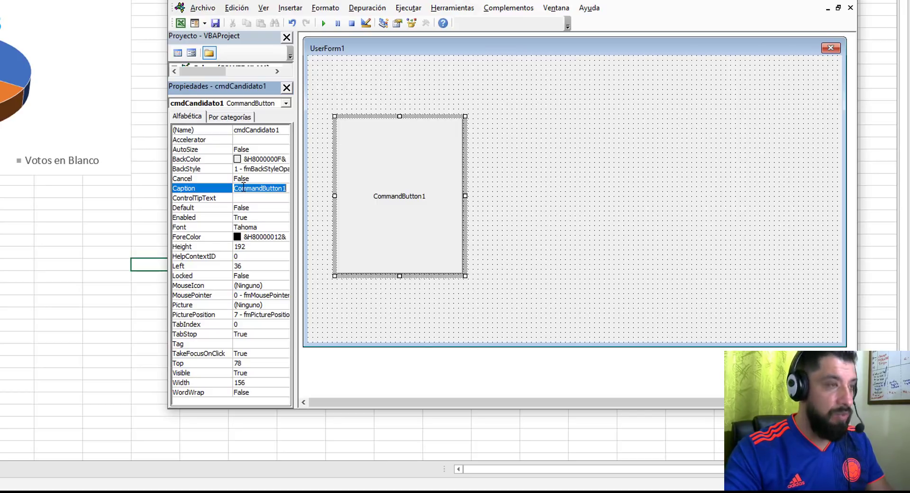
pyautogui.press('BackSpace')
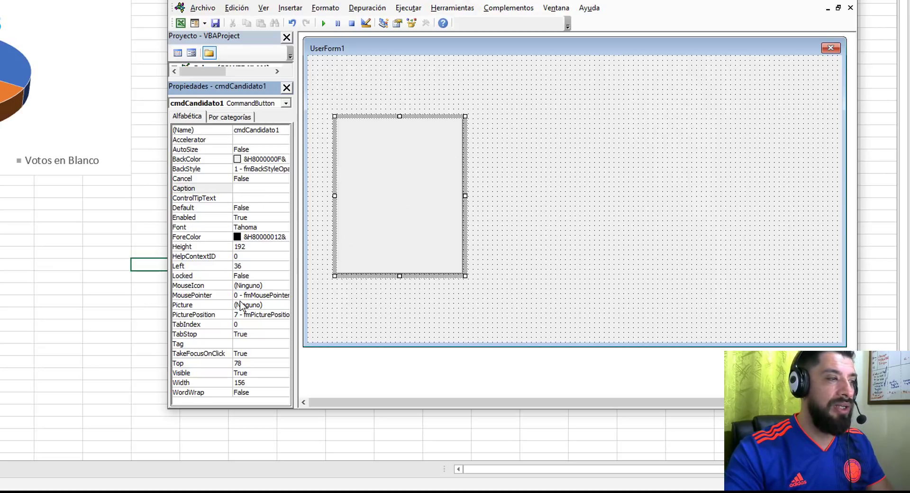
pyautogui.click(241, 305)
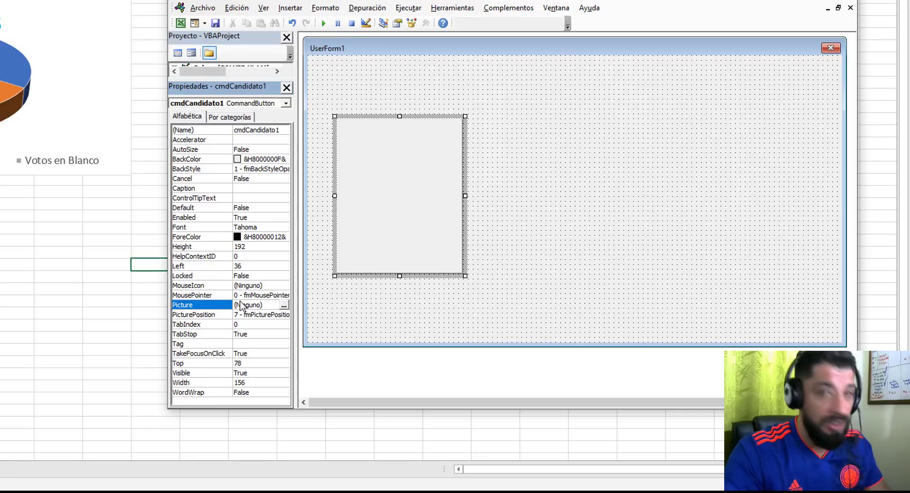
pyautogui.doubleClick(241, 305)
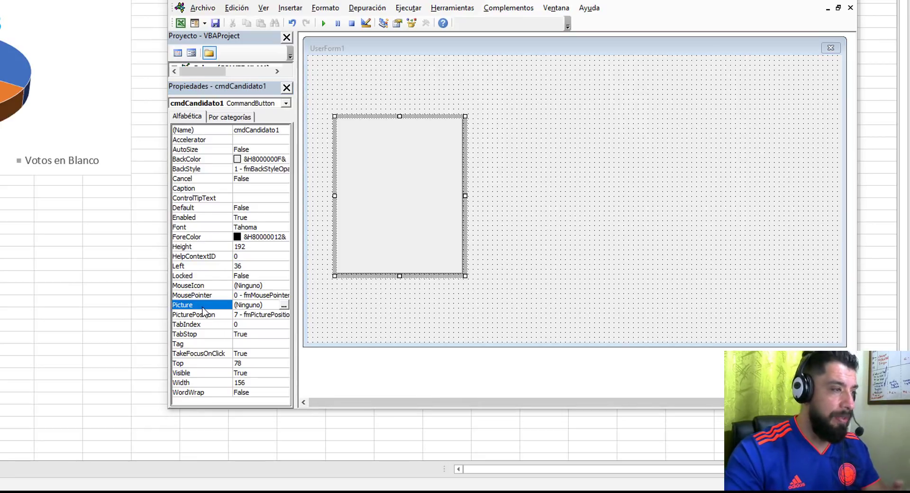
# Step: Load candidato1 from D:\Fotos 2017 as the cmdCandidato1 button's picture
pyautogui.click(284, 307)
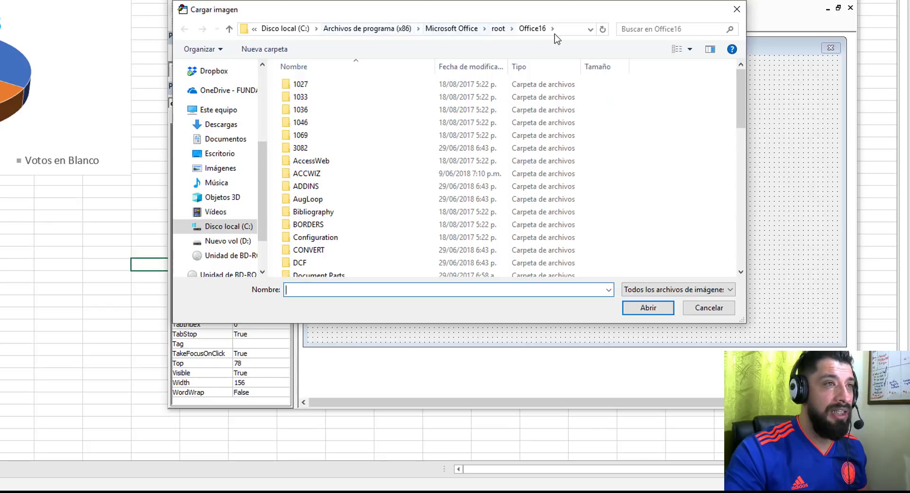
pyautogui.click(560, 30)
pyautogui.write('D:\\Fotos 2017')
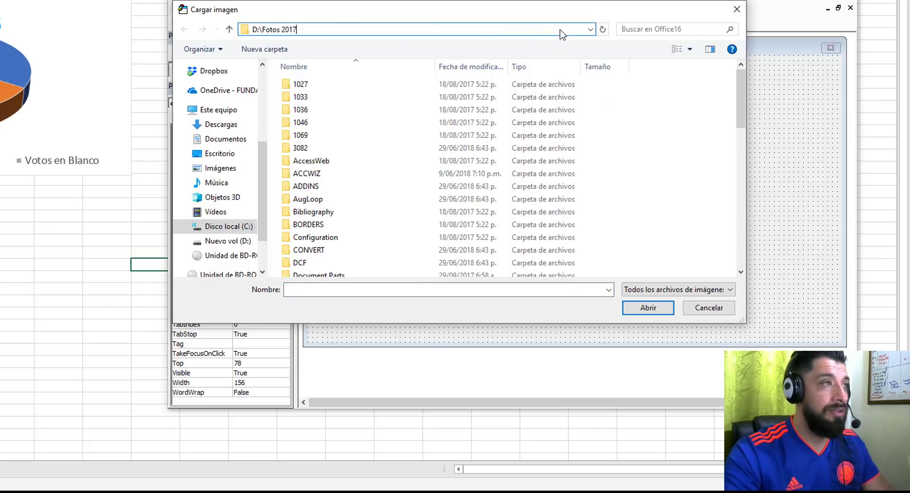
pyautogui.press('Return')
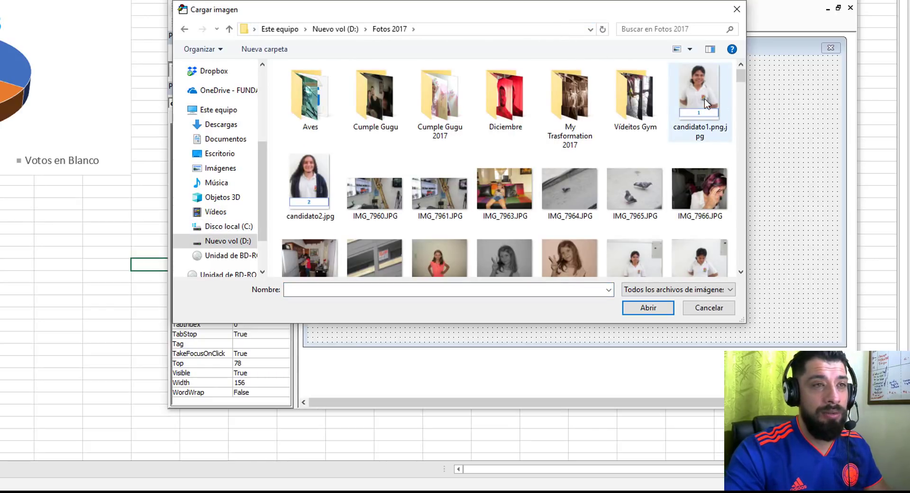
pyautogui.moveTo(698, 96)
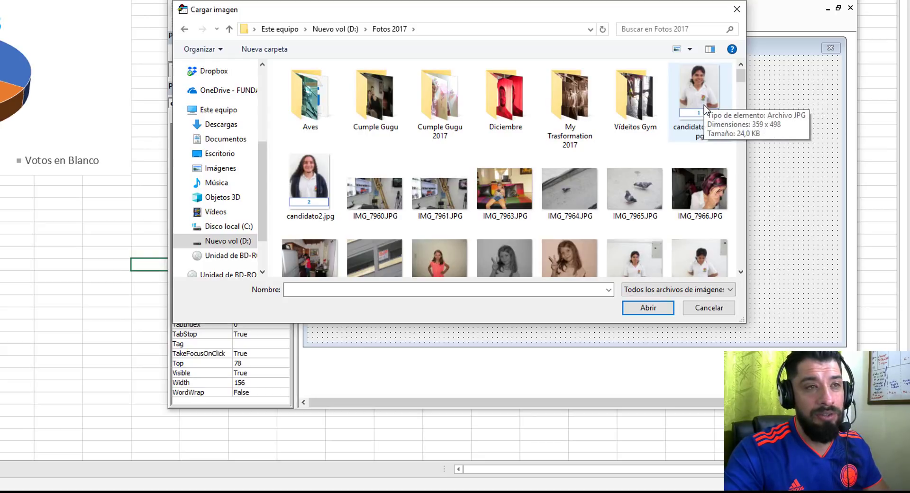
pyautogui.click(704, 104)
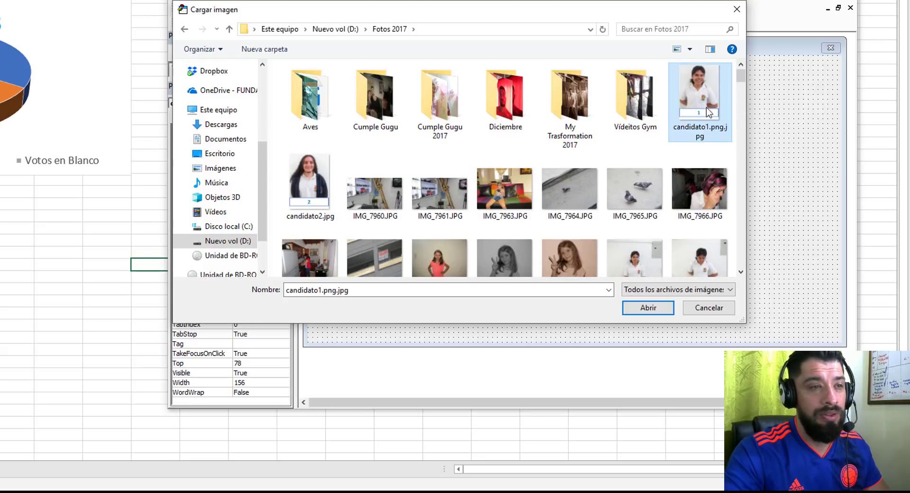
pyautogui.click(666, 308)
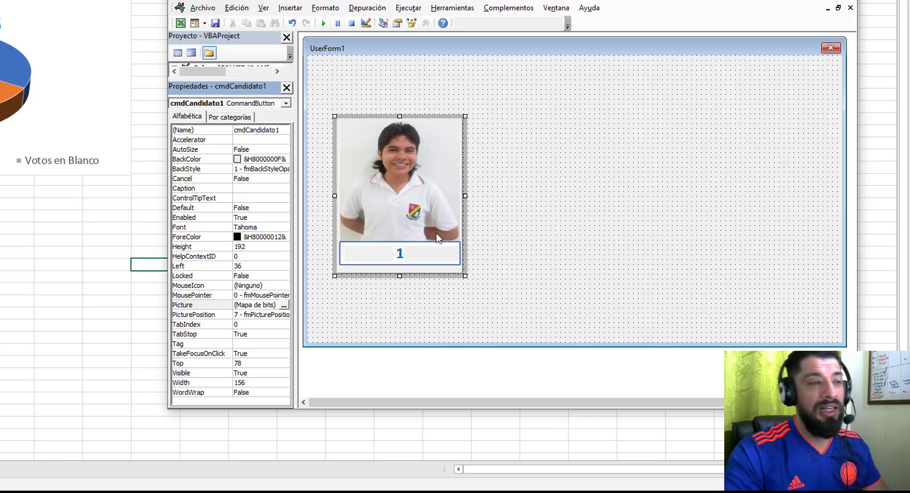
# Step: Edit the photo button's text in place and paste into it
pyautogui.click(429, 215)
pyautogui.click(429, 215)
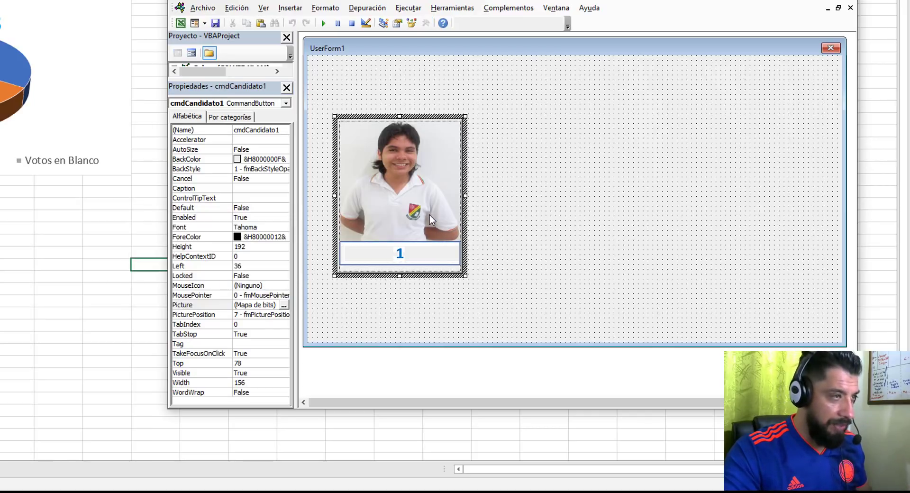
pyautogui.write('D:\\Fotos 2017')
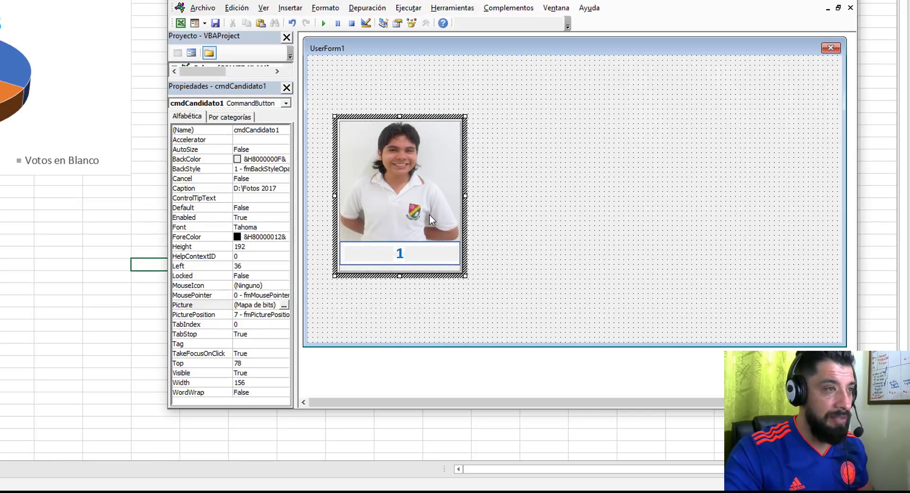
# Step: Paste a copy of the candidate 1 photo button onto the form
pyautogui.click(484, 214)
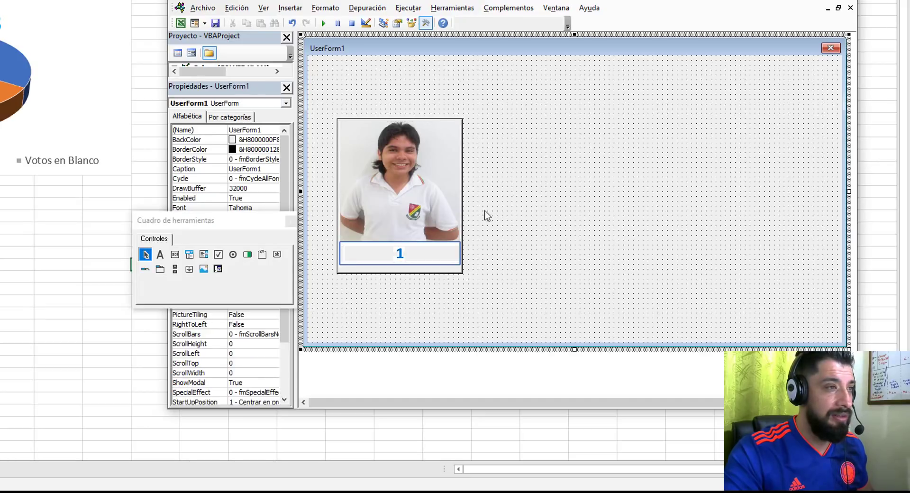
pyautogui.click(421, 216)
pyautogui.click(517, 223)
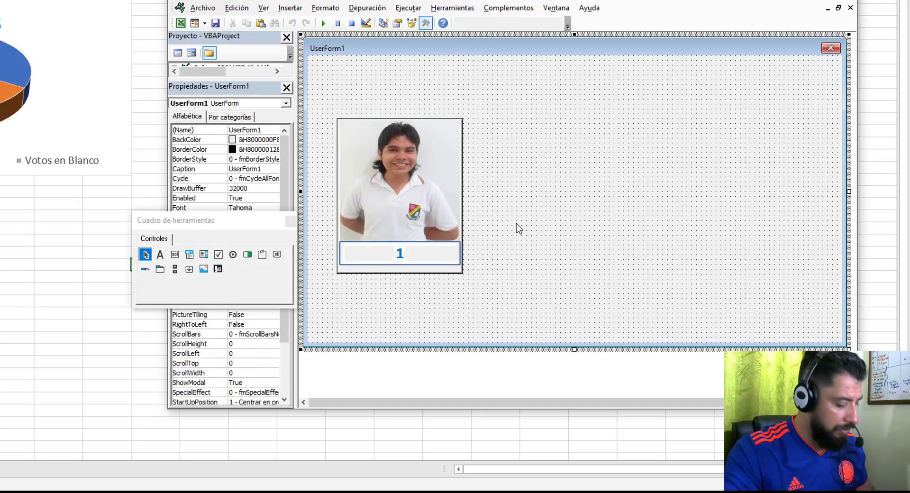
pyautogui.hotkey('ctrl', 'v')
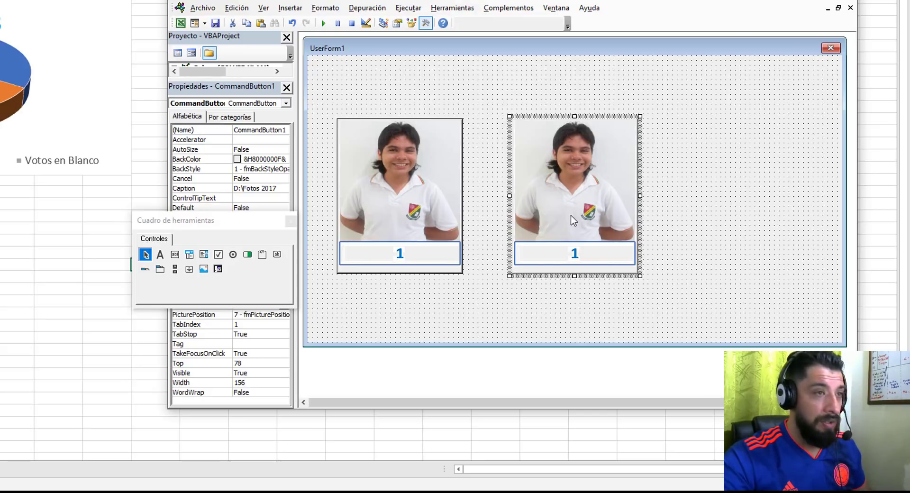
# Step: Set the copied button's Picture to the candidato2.jpg photo
pyautogui.moveTo(232, 229); pyautogui.dragTo(483, 310)
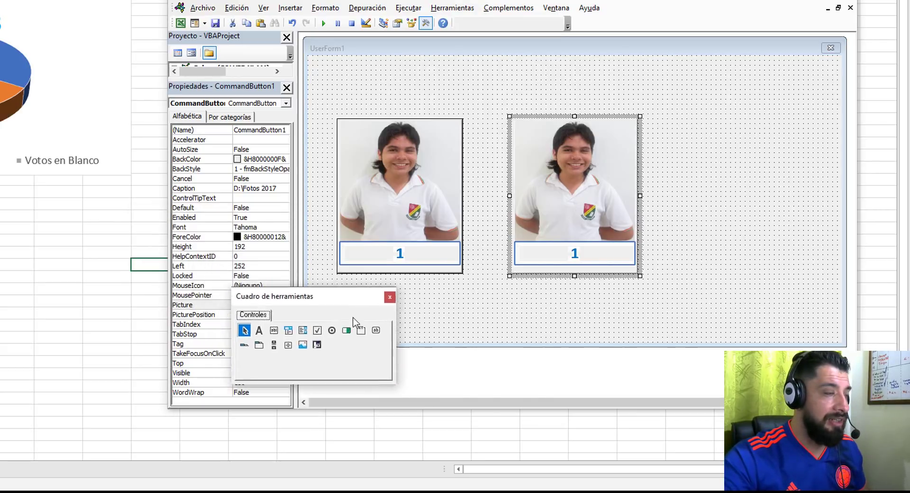
pyautogui.click(284, 305)
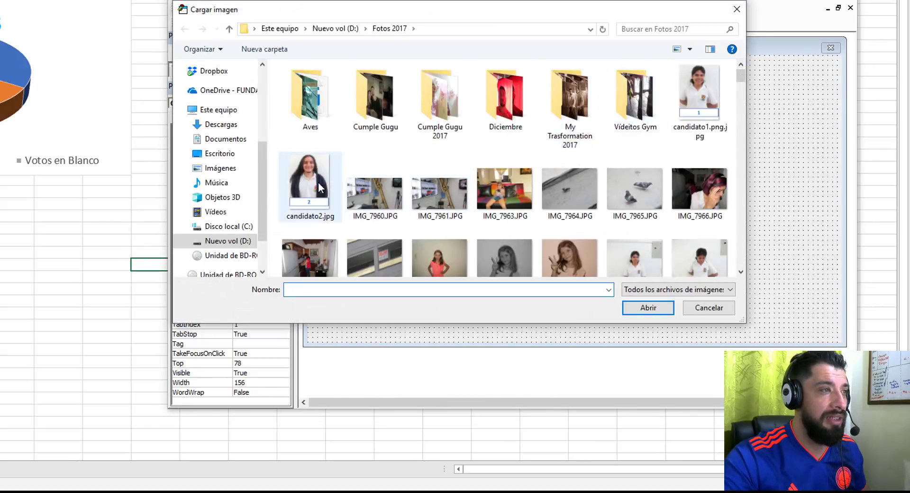
pyautogui.click(318, 182)
pyautogui.click(647, 308)
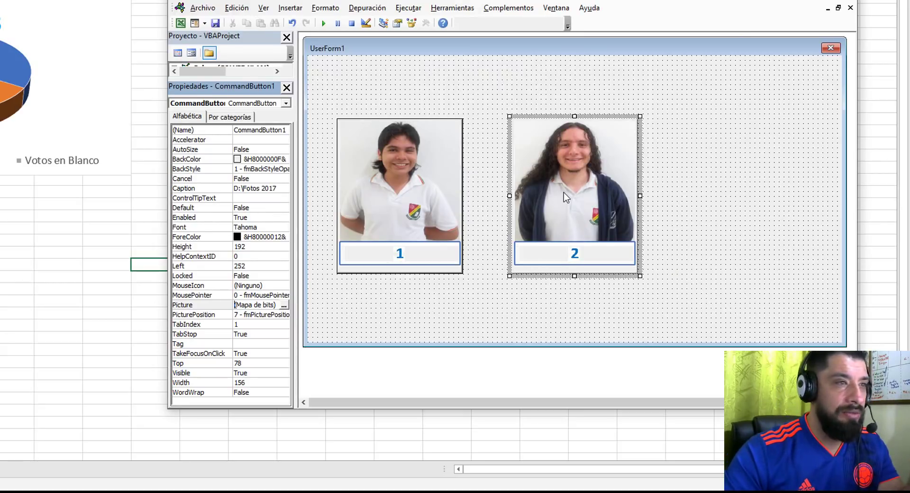
# Step: Change the second photo button's (Name) to cmdCandidato2
pyautogui.click(251, 132)
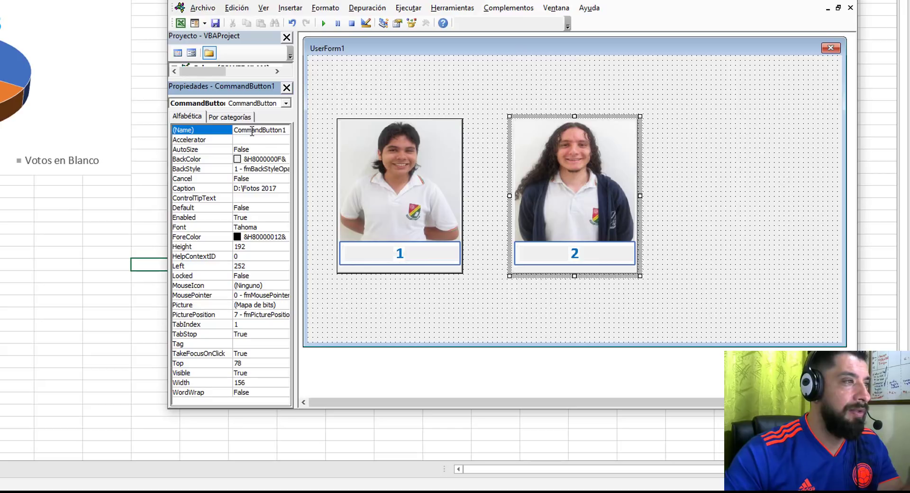
pyautogui.write('cm')
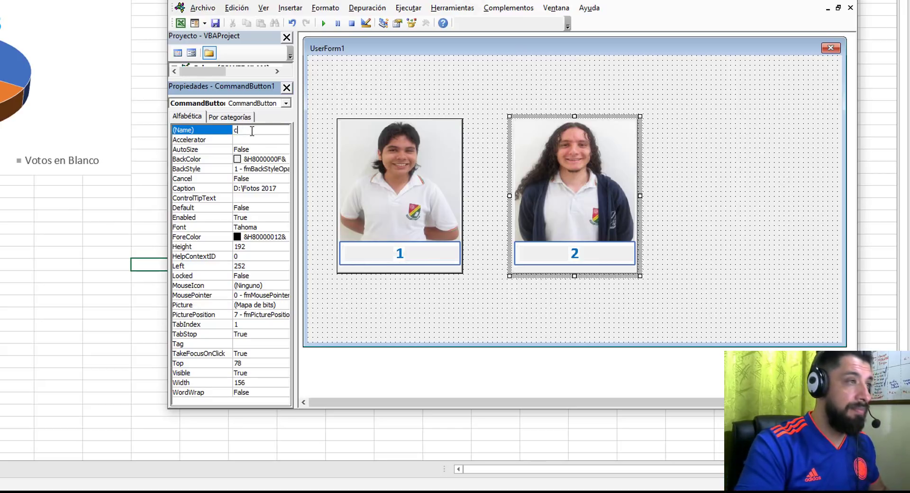
pyautogui.write('dCand')
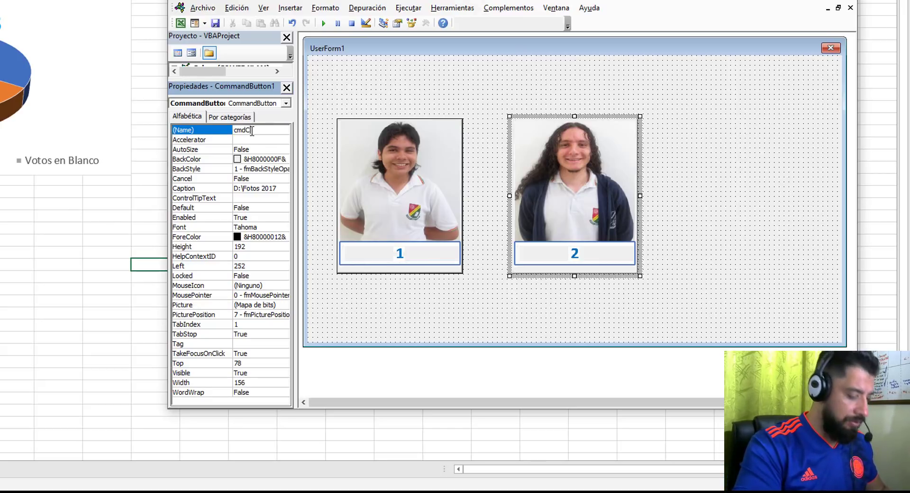
pyautogui.write('da')
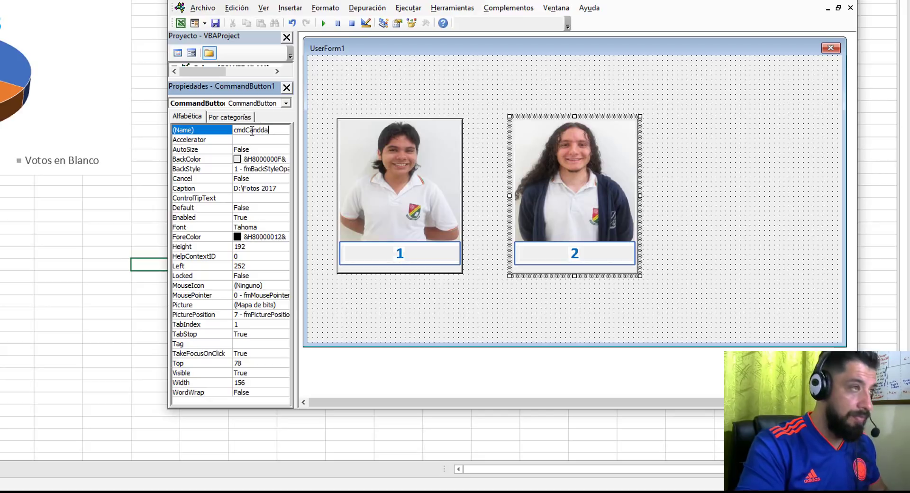
pyautogui.press('BackSpace')
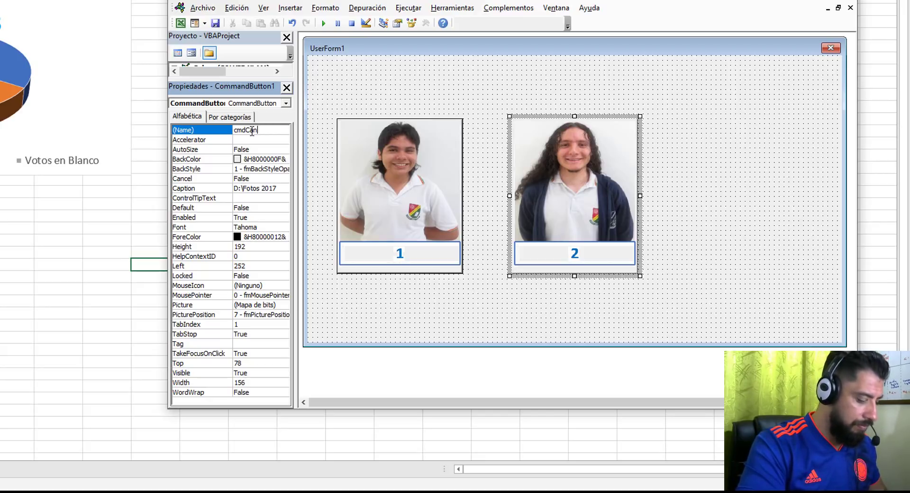
pyautogui.write('ato2')
pyautogui.press('Return')
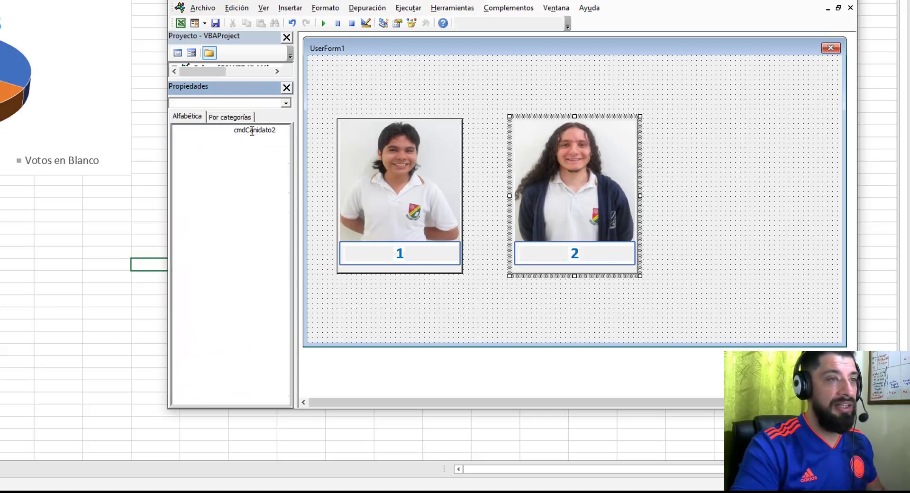
# Step: Paste another copy of the photo button and place it right of candidate 2
pyautogui.click(365, 190)
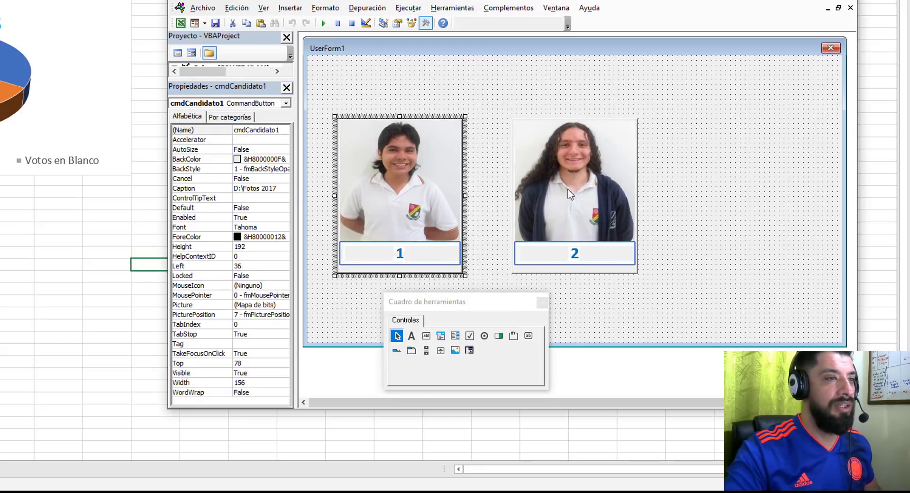
pyautogui.click(576, 194)
pyautogui.click(730, 156)
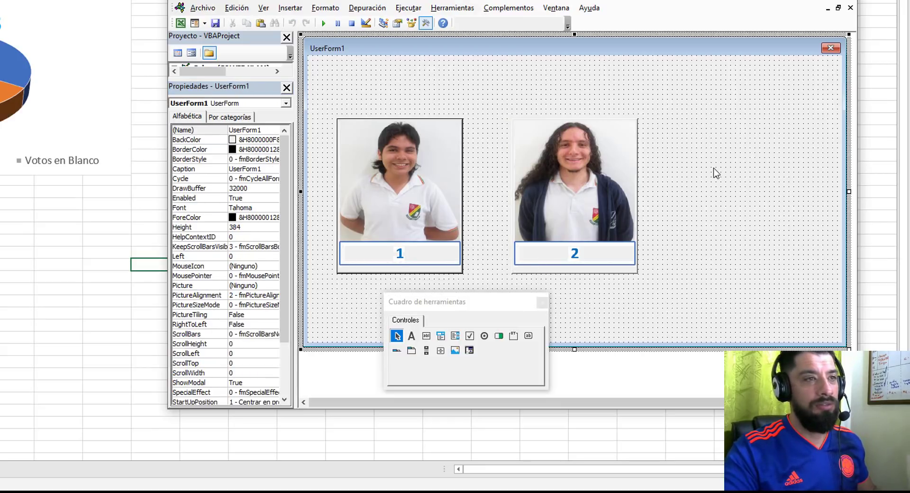
pyautogui.hotkey('ctrl', 'v')
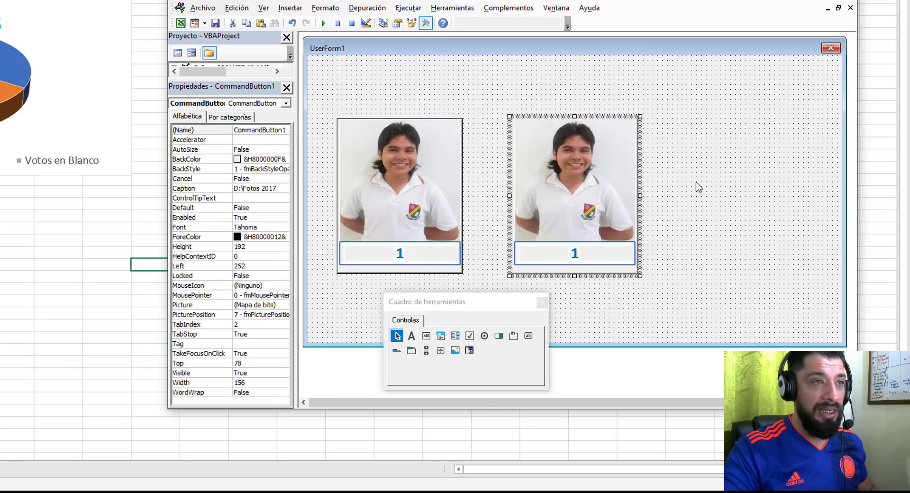
pyautogui.moveTo(599, 209); pyautogui.dragTo(746, 212)
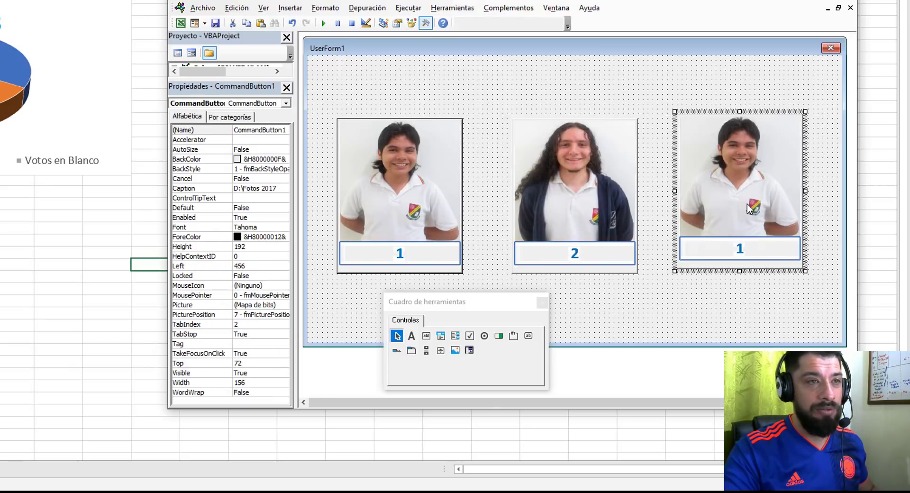
# Step: Name the third button cmdVotoBlanco
pyautogui.click(273, 131)
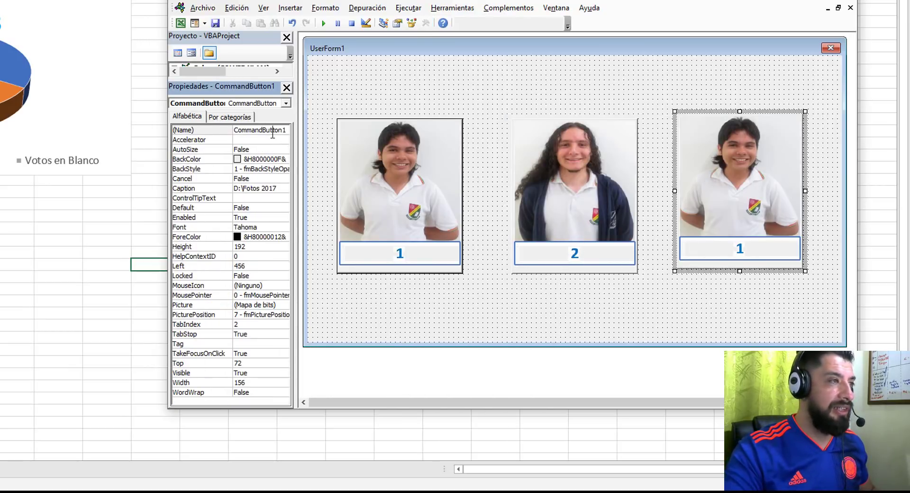
pyautogui.write('cmdVotoV')
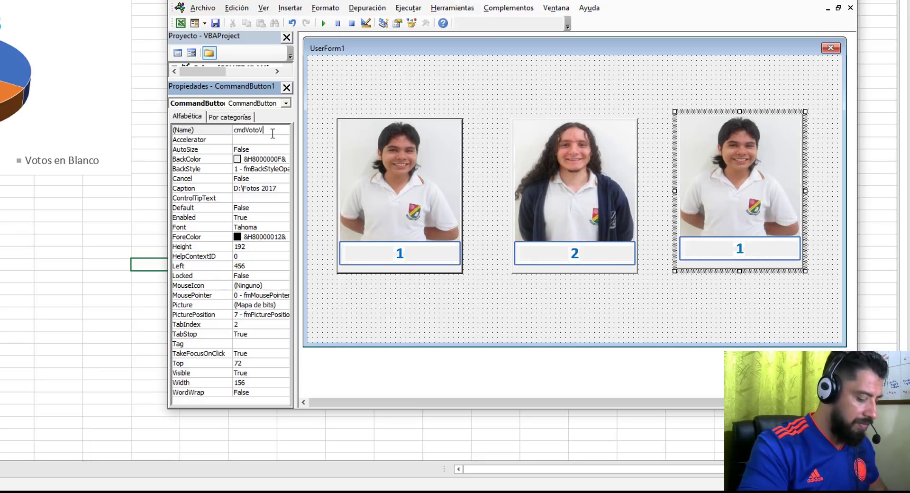
pyautogui.write('lanco')
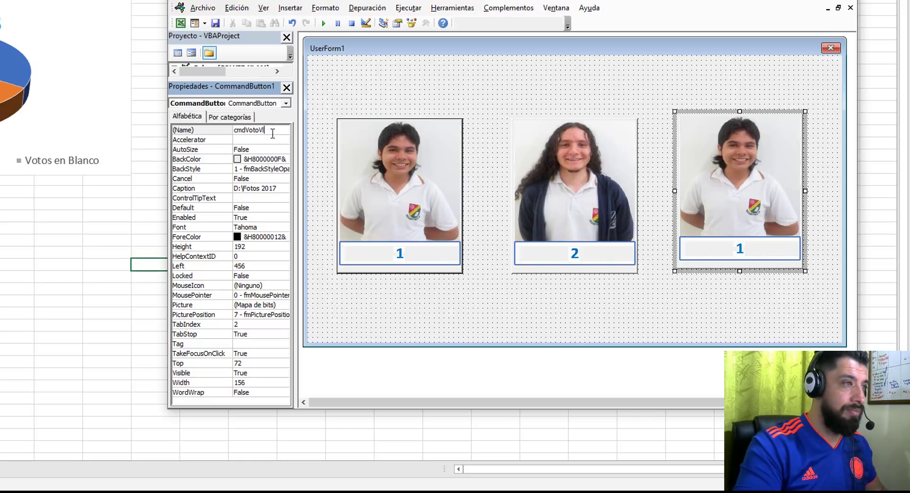
pyautogui.press('BackSpace')
pyautogui.press('BackSpace')
pyautogui.press('BackSpace')
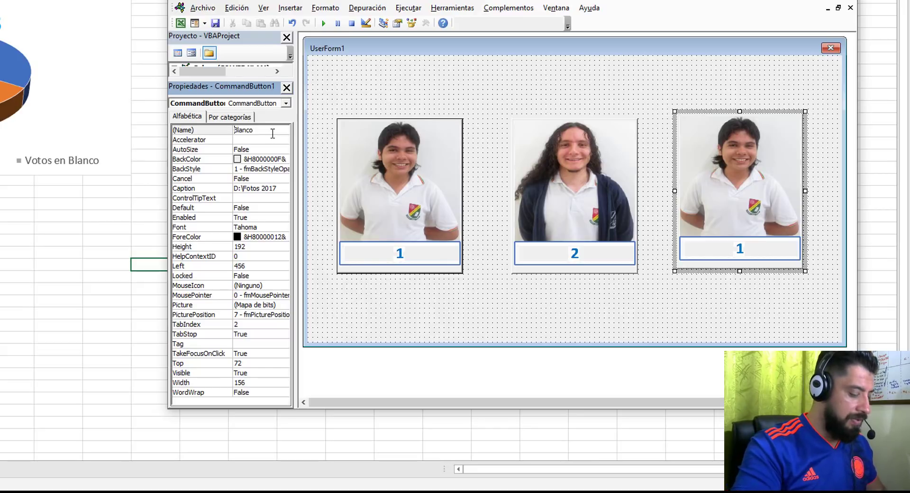
pyautogui.write('cmd')
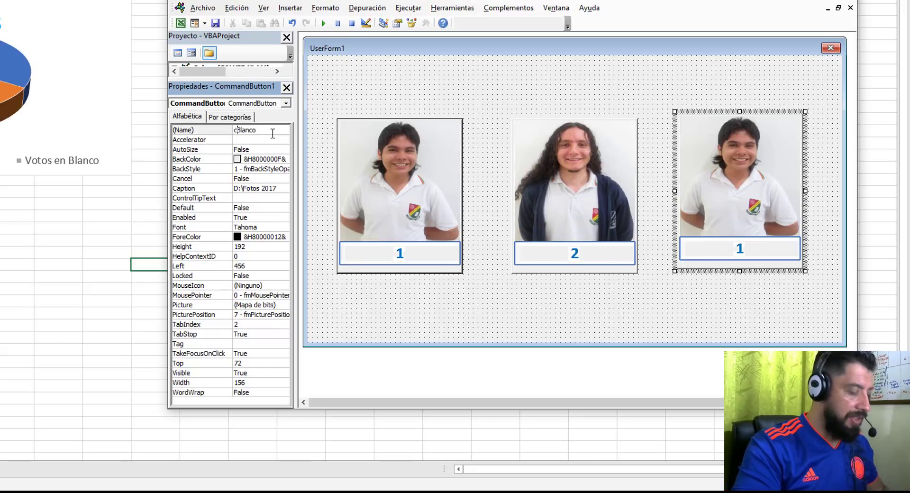
pyautogui.write('Voto')
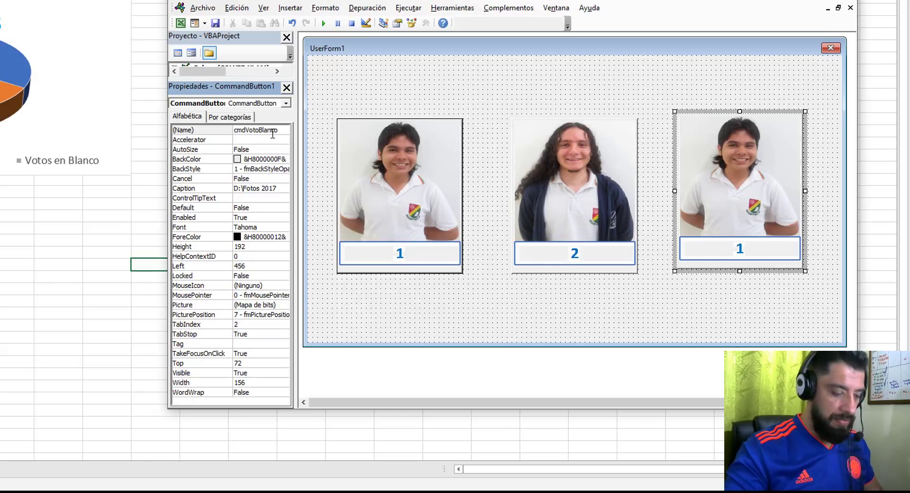
pyautogui.press('Return')
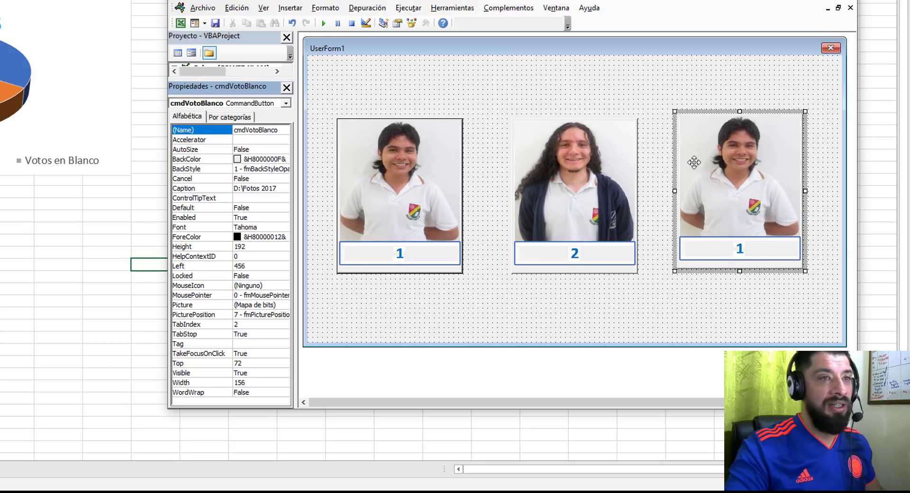
# Step: Remove the third button's photo and caption it VOTO EN BLANCO
pyautogui.click(252, 307)
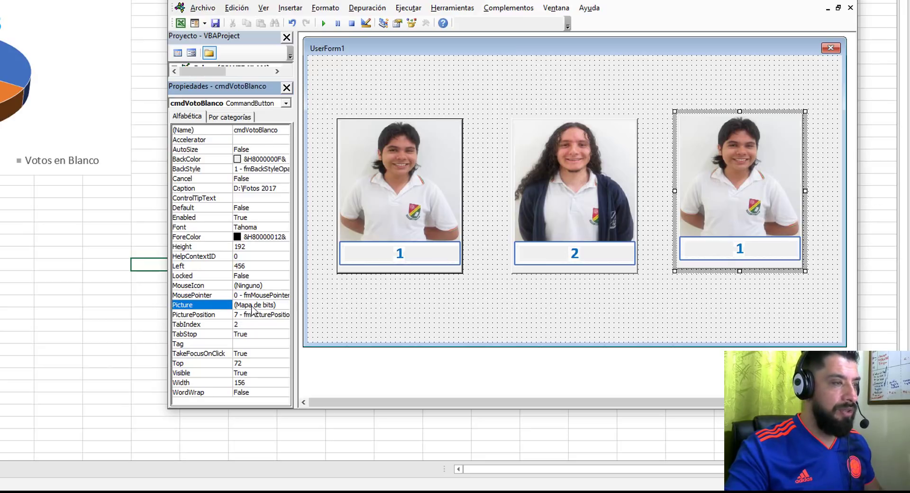
pyautogui.doubleClick(253, 306)
pyautogui.press('Delete')
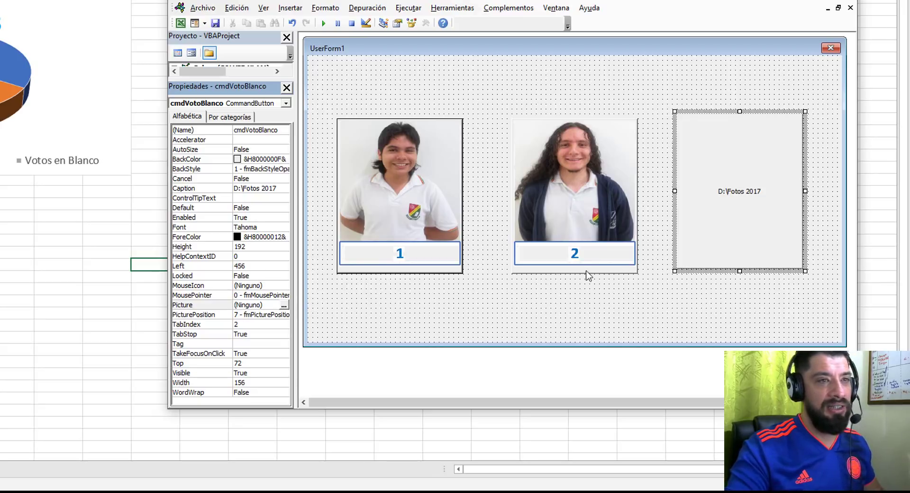
pyautogui.click(258, 189)
pyautogui.moveTo(278, 190); pyautogui.dragTo(247, 189)
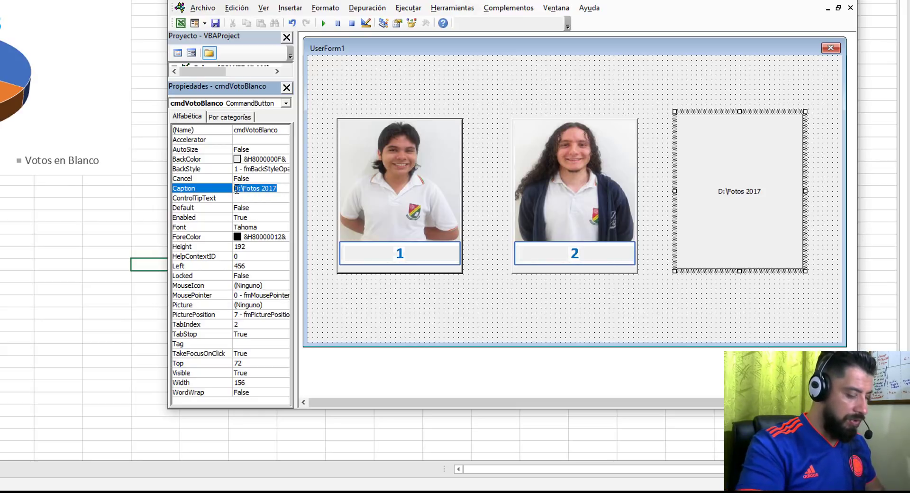
pyautogui.write('VOTO')
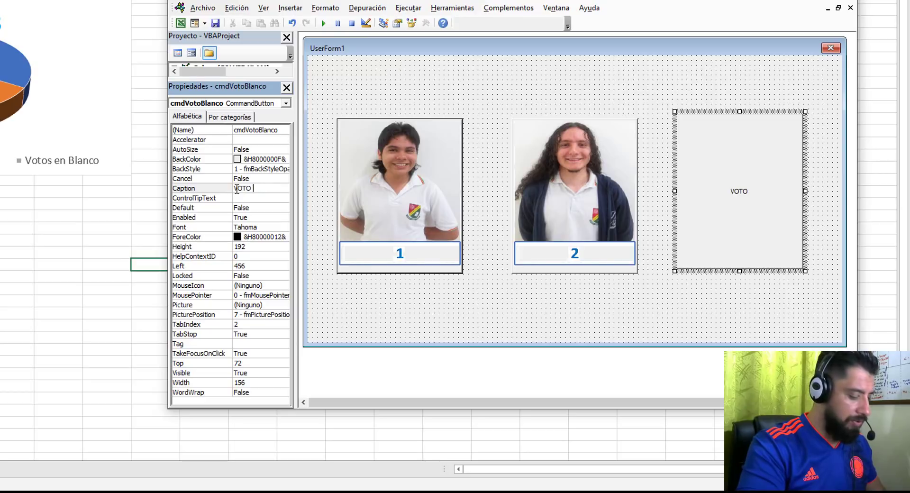
pyautogui.write(' EN BLANCO')
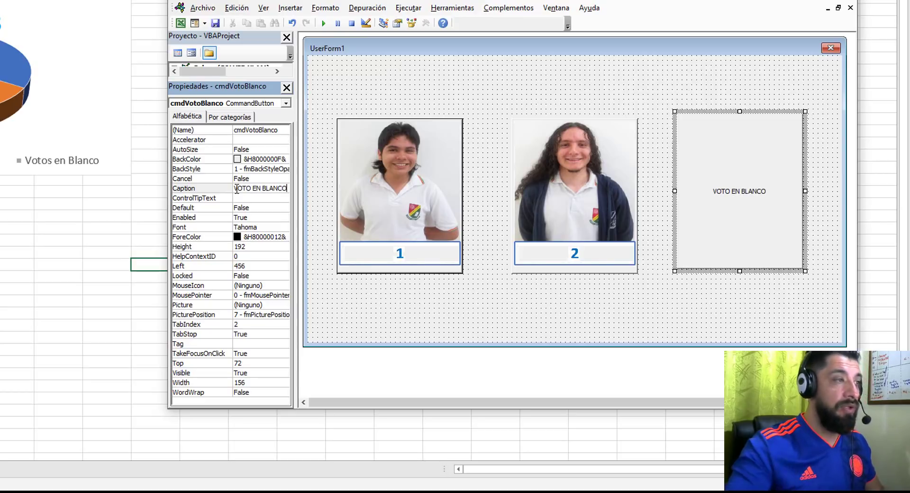
# Step: Make the VOTO EN BLANCO caption font bold and larger
pyautogui.click(214, 228)
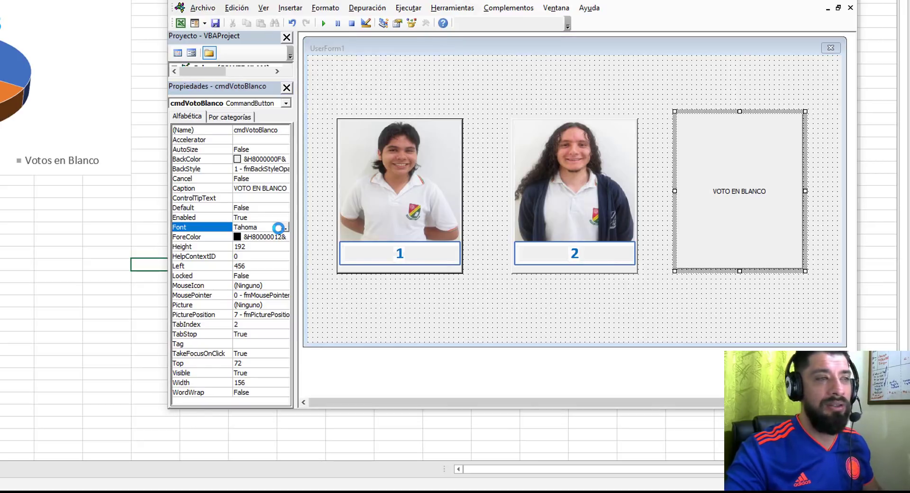
pyautogui.click(308, 120)
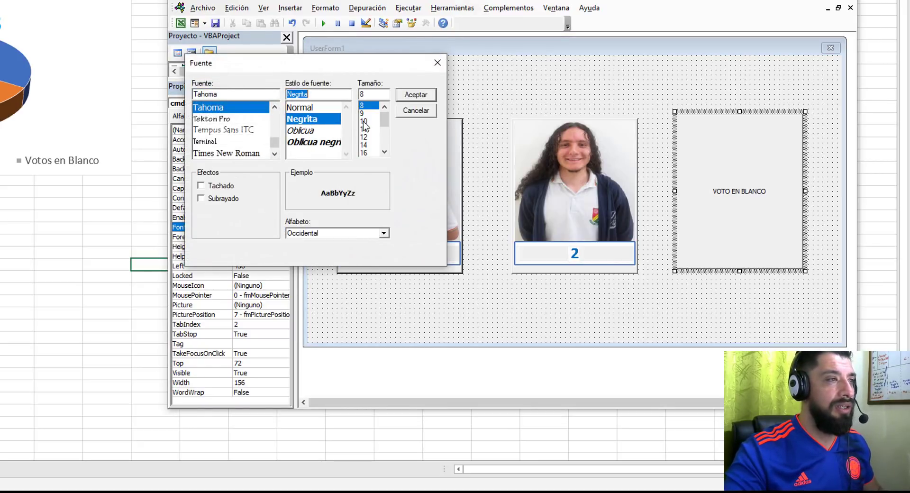
pyautogui.click(364, 138)
pyautogui.click(415, 98)
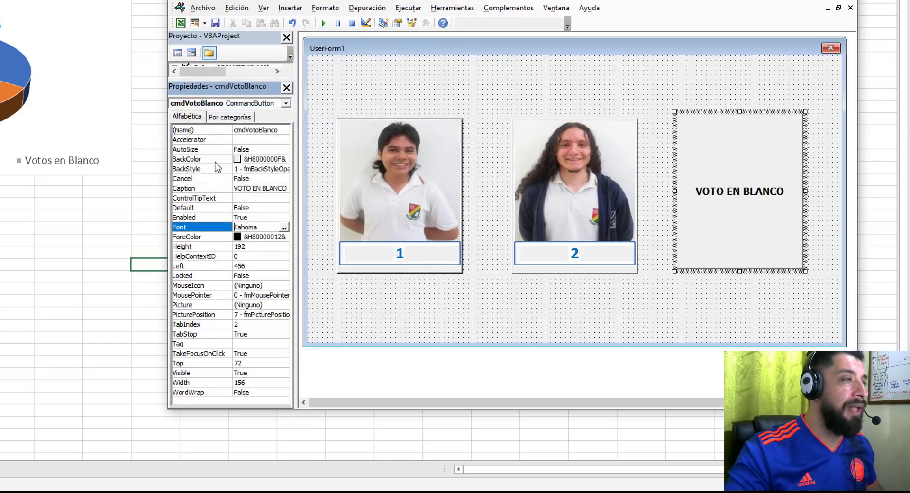
# Step: Set the blank-vote button's BackColor to white from the palette
pyautogui.click(247, 160)
pyautogui.click(283, 160)
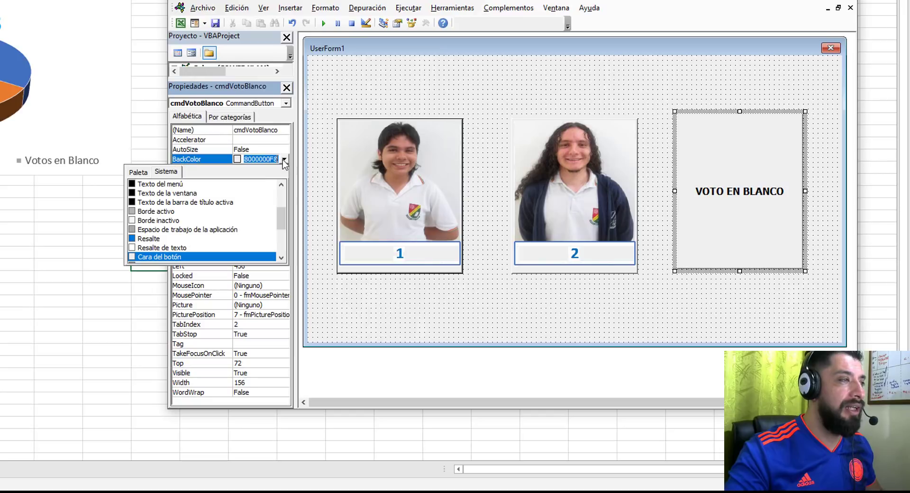
pyautogui.click(142, 174)
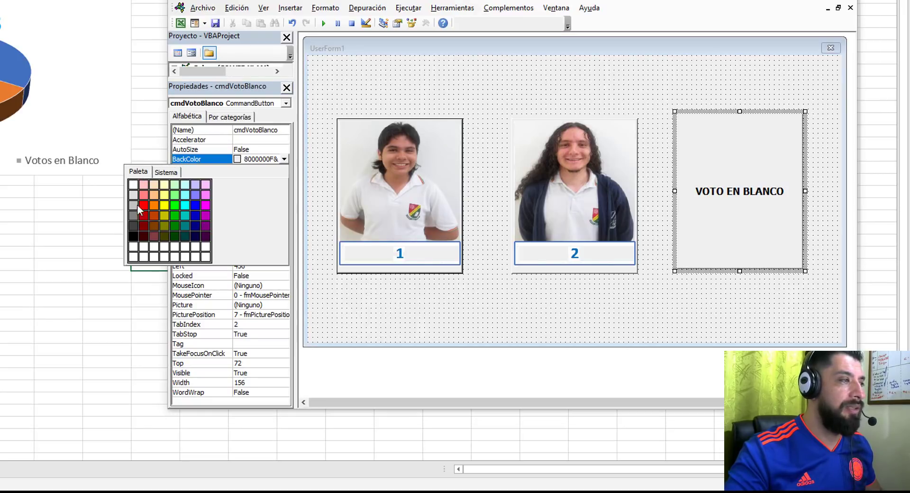
pyautogui.click(134, 185)
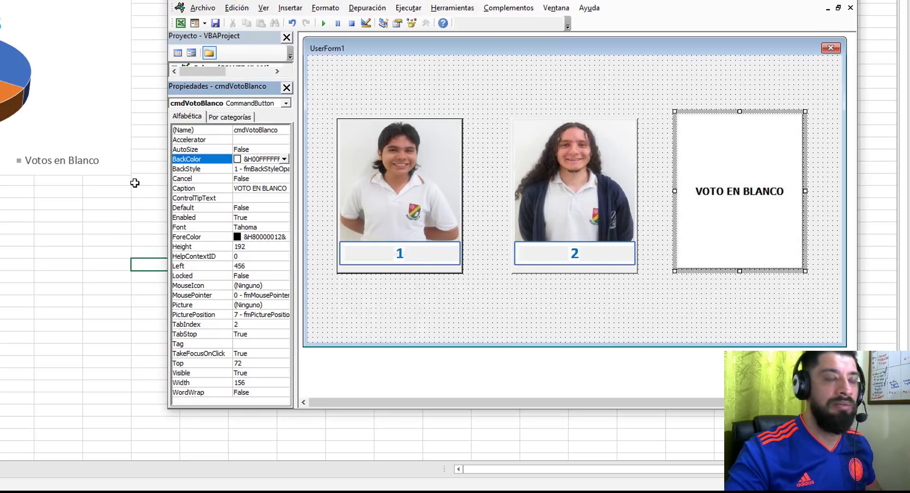
pyautogui.click(663, 293)
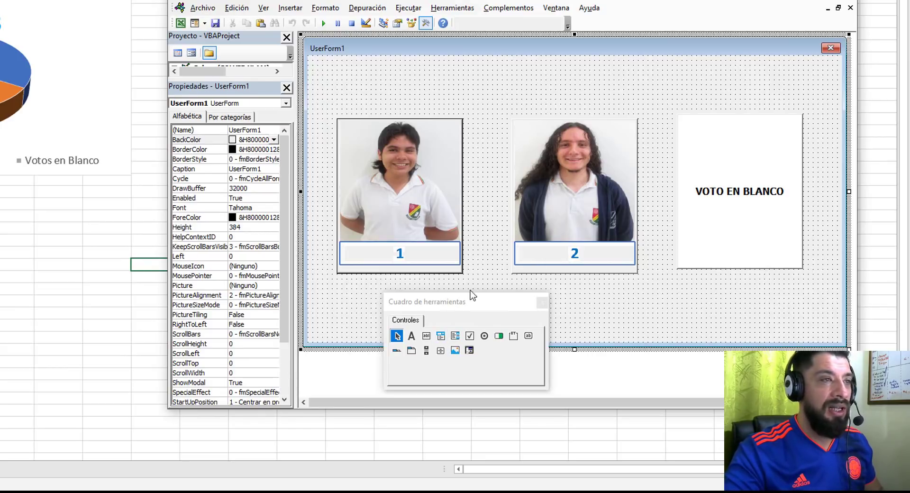
# Step: Draw a wide label above the photo buttons captioned ELECCIONES PERSONERO 2019
pyautogui.click(412, 337)
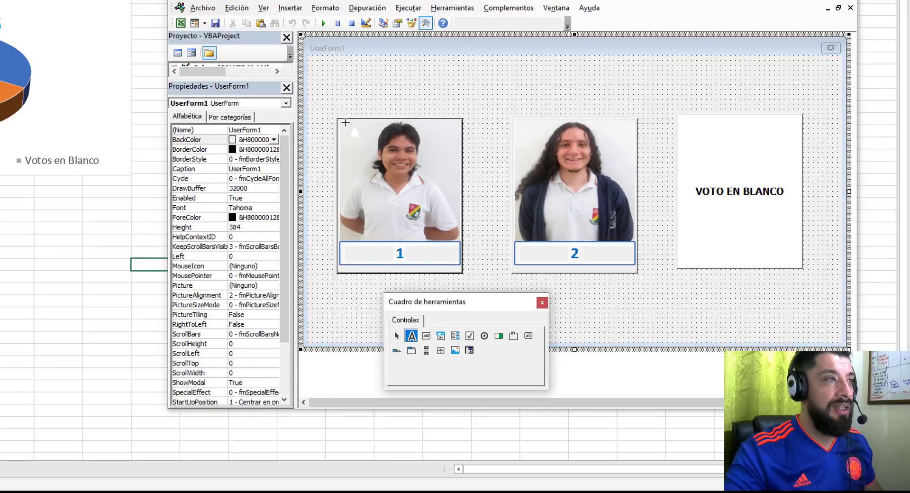
pyautogui.moveTo(341, 75)
pyautogui.mouseDown()
pyautogui.moveTo(699, 74)
pyautogui.moveTo(796, 111)
pyautogui.mouseUp()
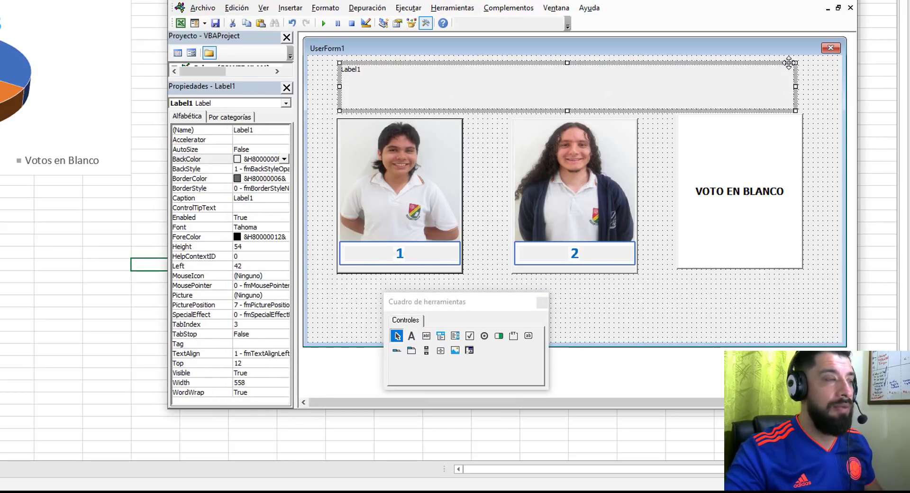
pyautogui.click(260, 198)
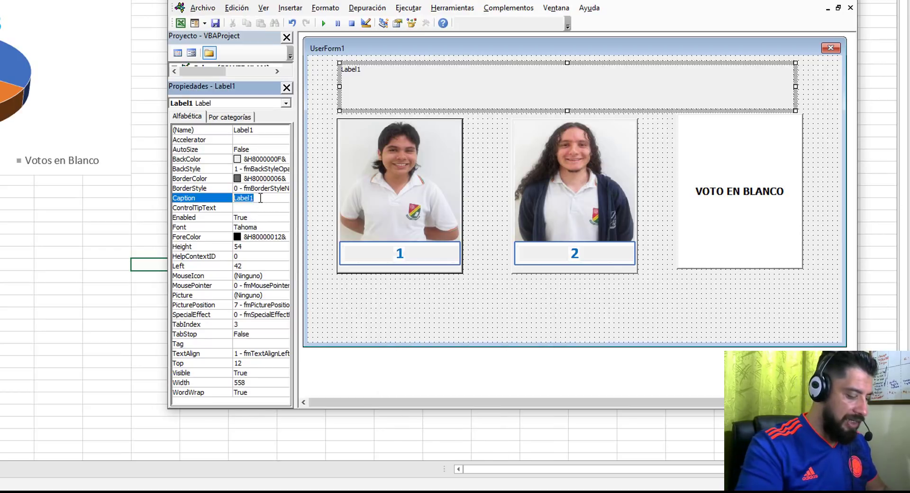
pyautogui.write('eleccion')
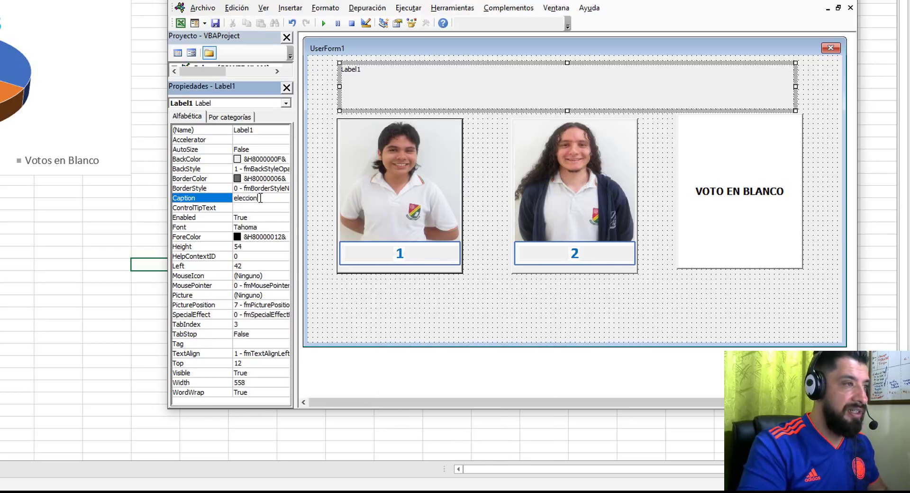
pyautogui.press('BackSpace')
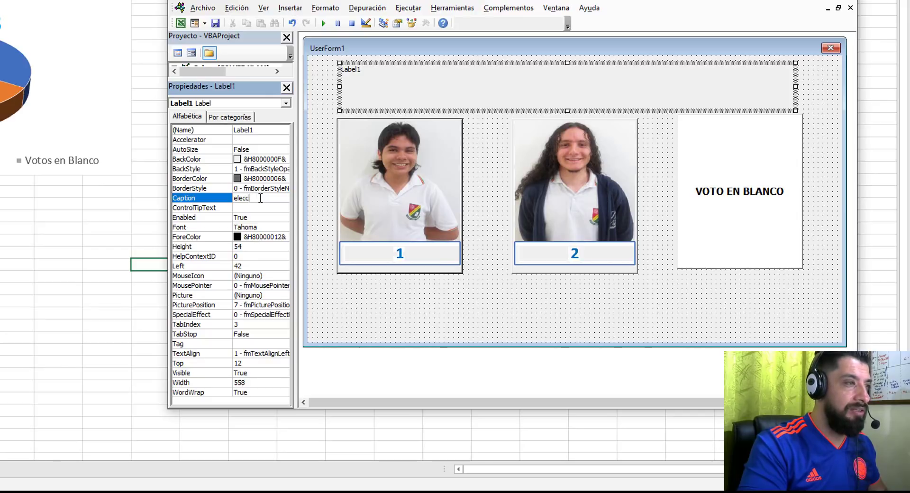
pyautogui.press('BackSpace')
pyautogui.press('BackSpace')
pyautogui.press('BackSpace')
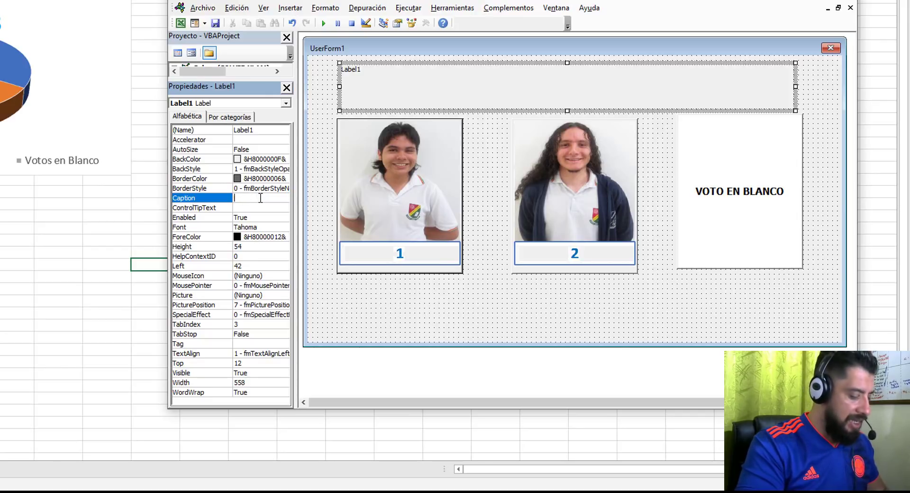
pyautogui.write('ELEC')
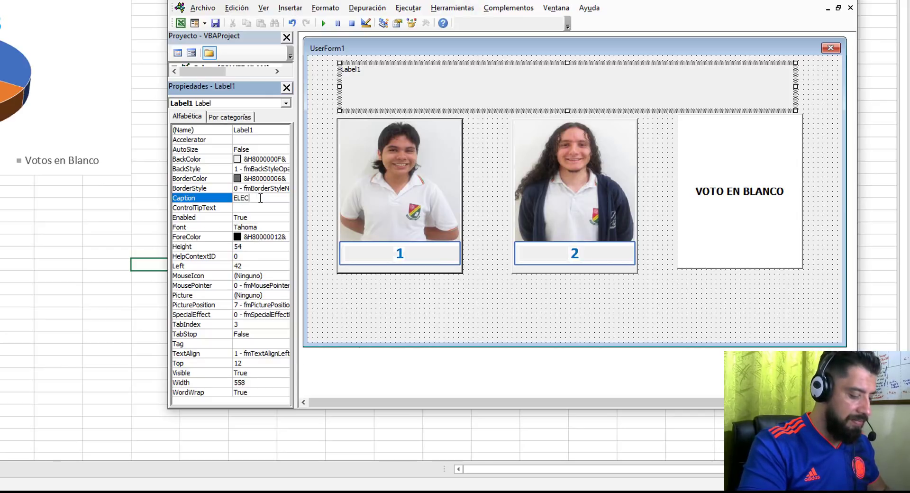
pyautogui.write('CIONES ')
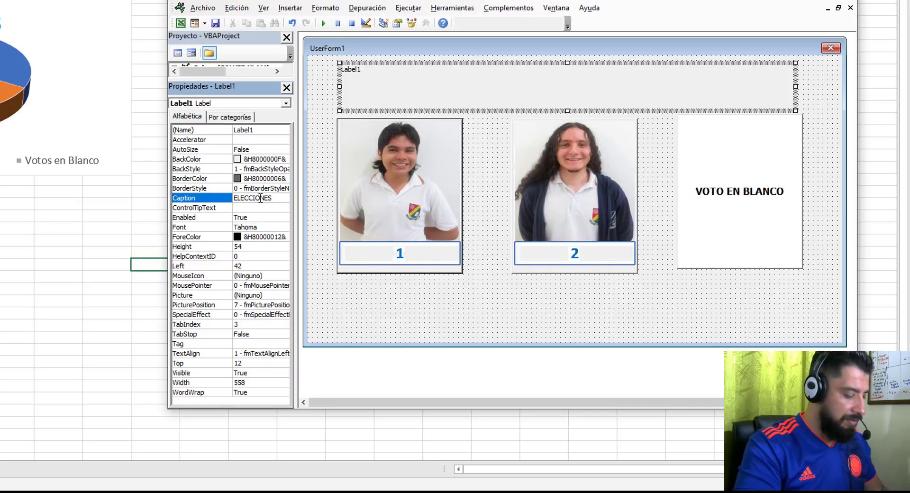
pyautogui.write('PERSONERO ')
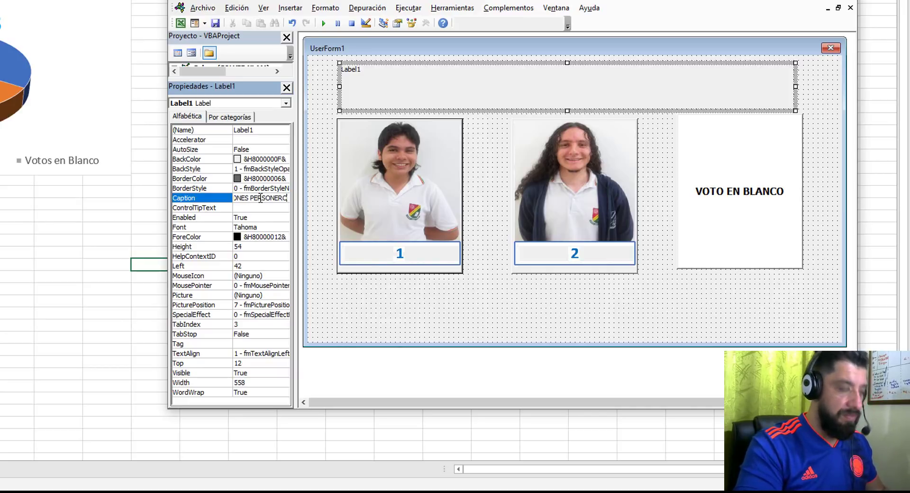
pyautogui.write('201')
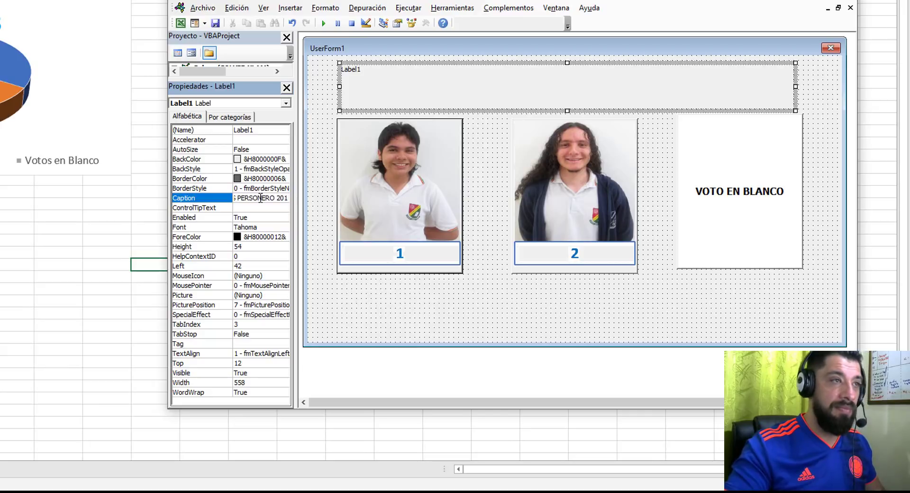
pyautogui.write('9')
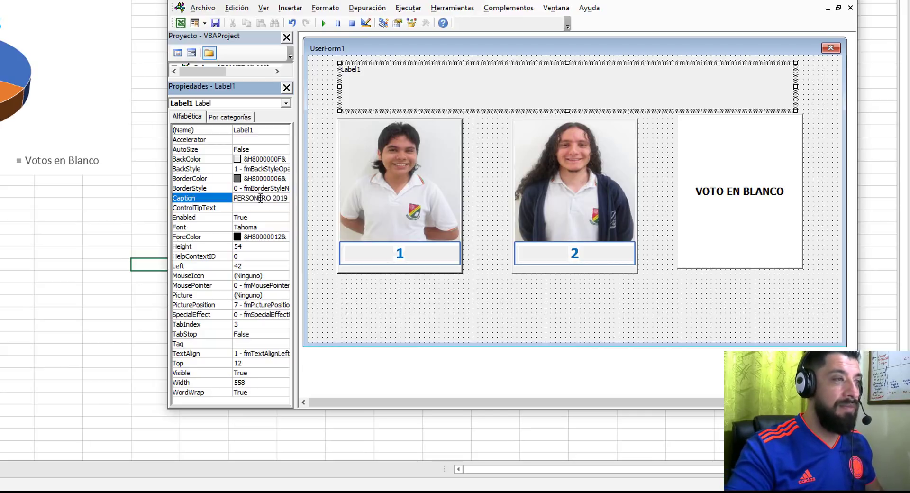
pyautogui.press('Return')
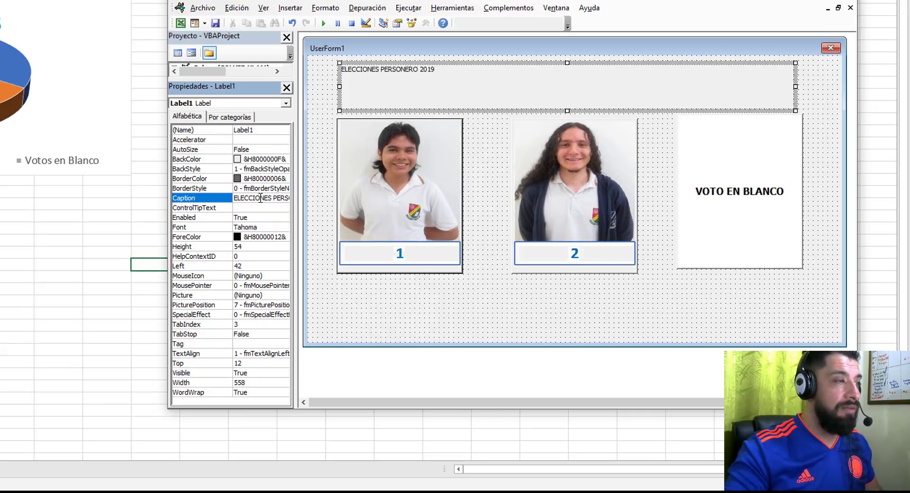
# Step: Set the title label's font to bold Tahoma 36 and widen the label to 600 so it fits one line
pyautogui.click(196, 229)
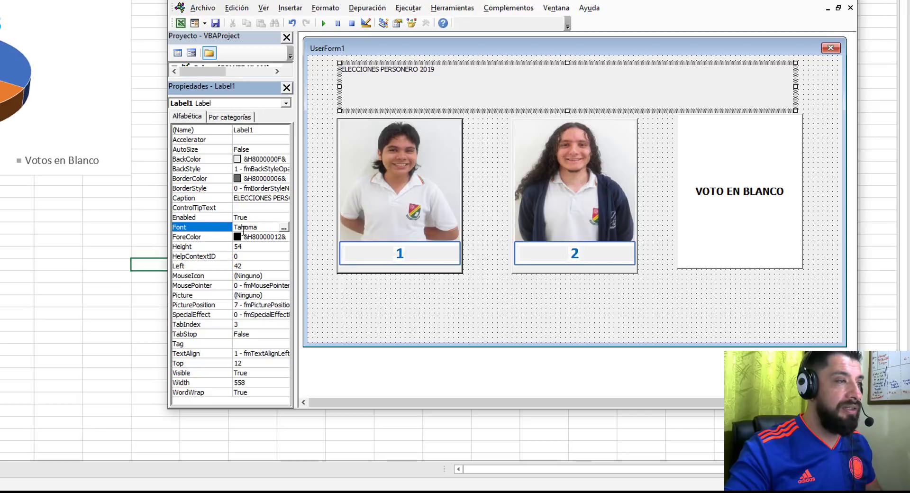
pyautogui.click(284, 229)
pyautogui.click(311, 119)
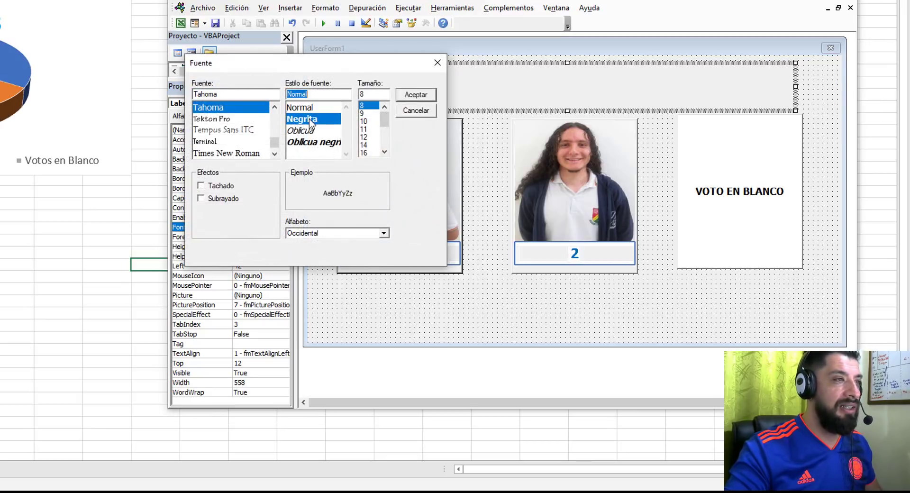
pyautogui.click(384, 151)
pyautogui.click(385, 152)
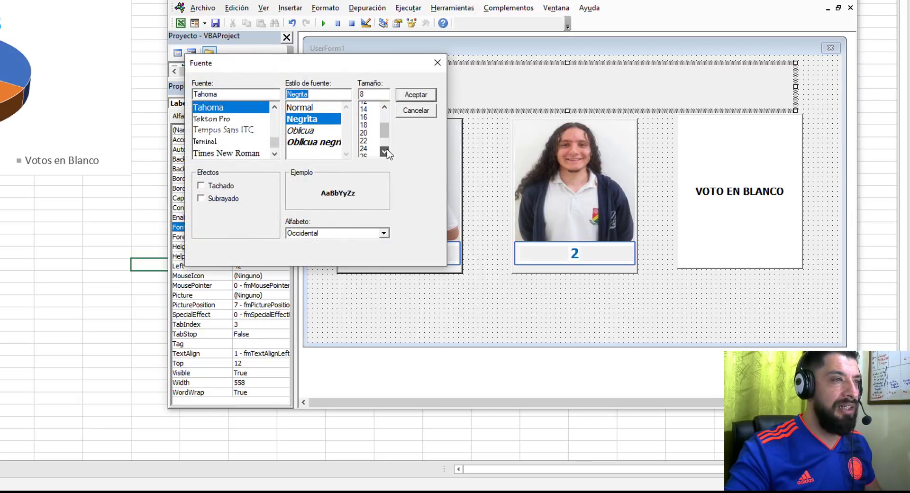
pyautogui.click(385, 151)
pyautogui.click(384, 152)
pyautogui.click(365, 145)
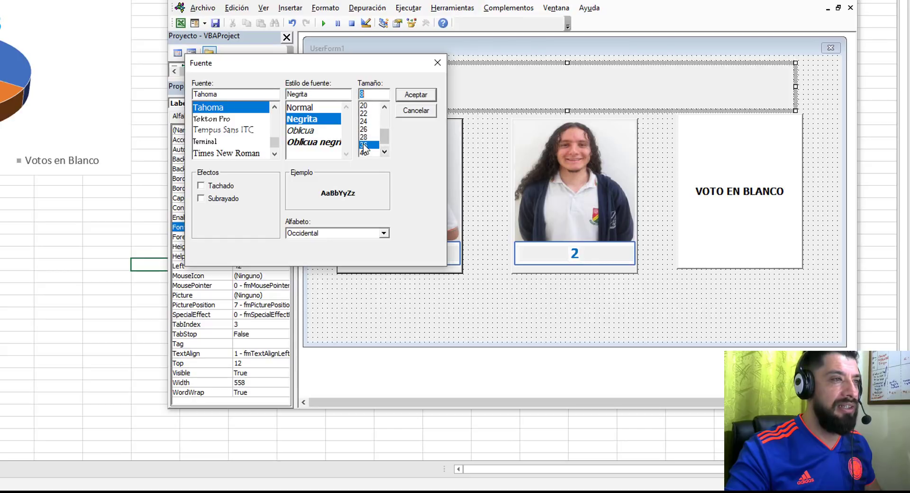
pyautogui.click(416, 95)
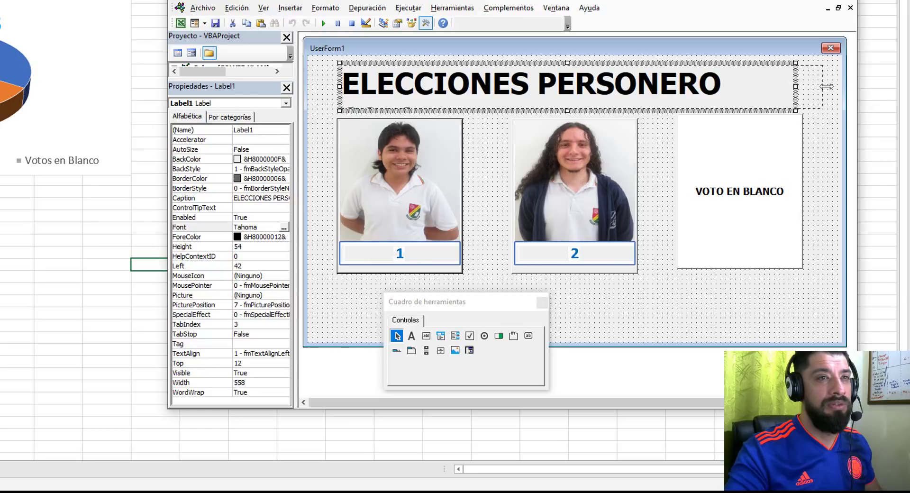
pyautogui.moveTo(796, 86); pyautogui.dragTo(830, 86)
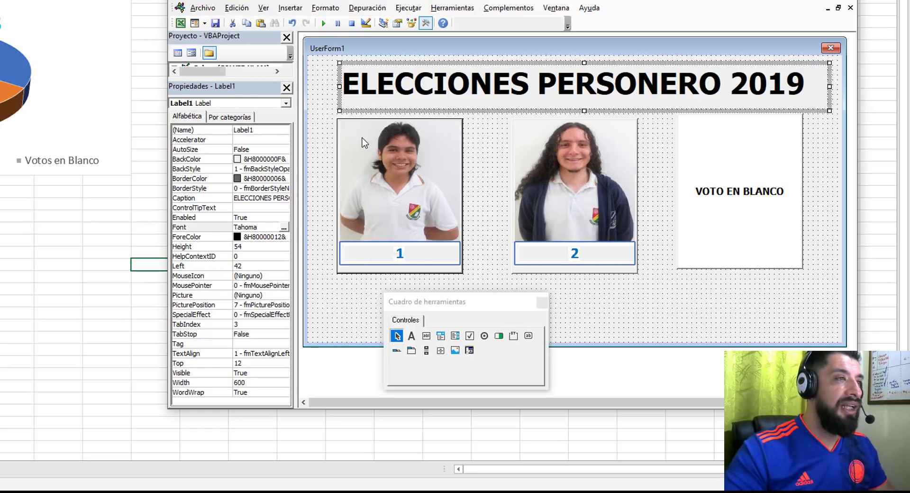
pyautogui.click(324, 22)
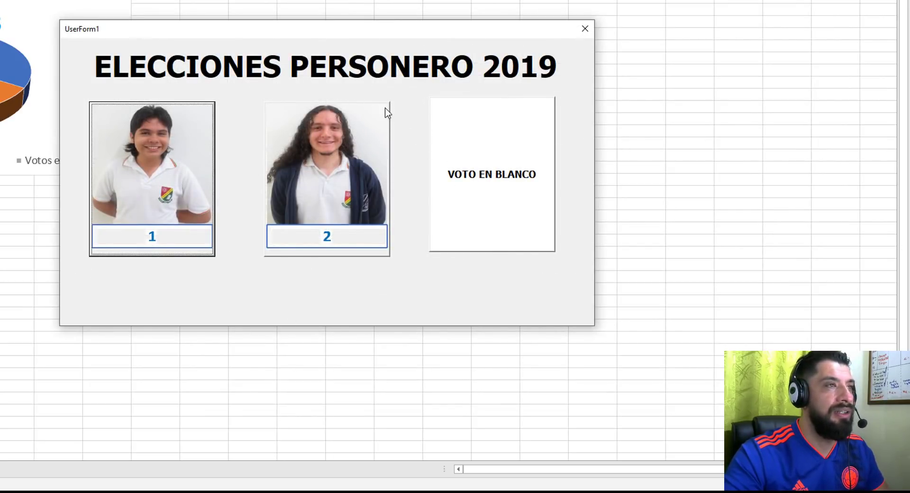
pyautogui.click(586, 30)
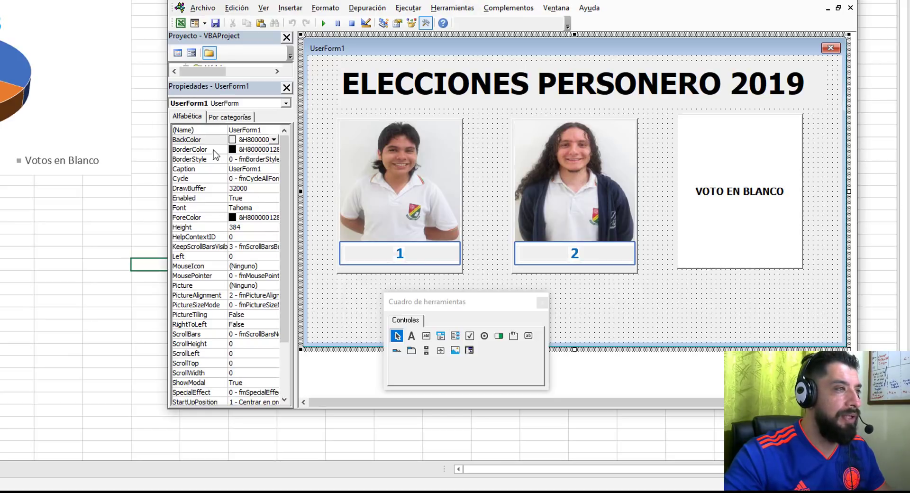
pyautogui.click(273, 140)
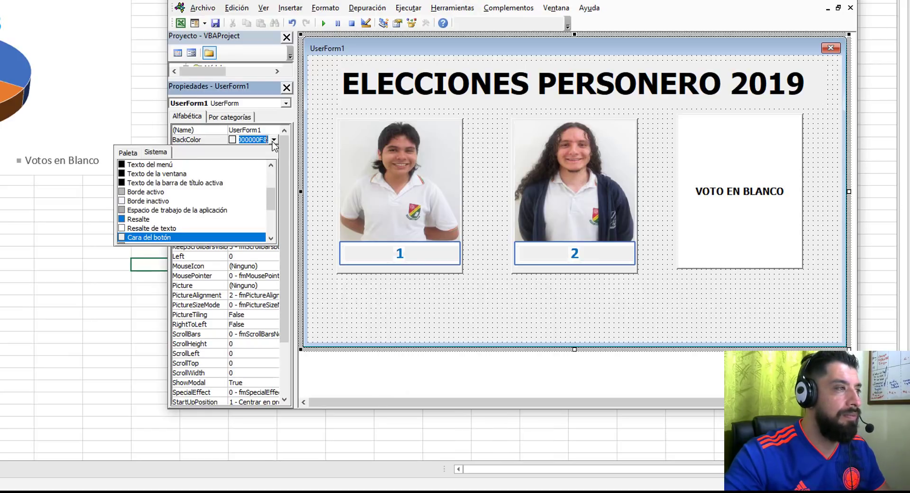
pyautogui.click(131, 154)
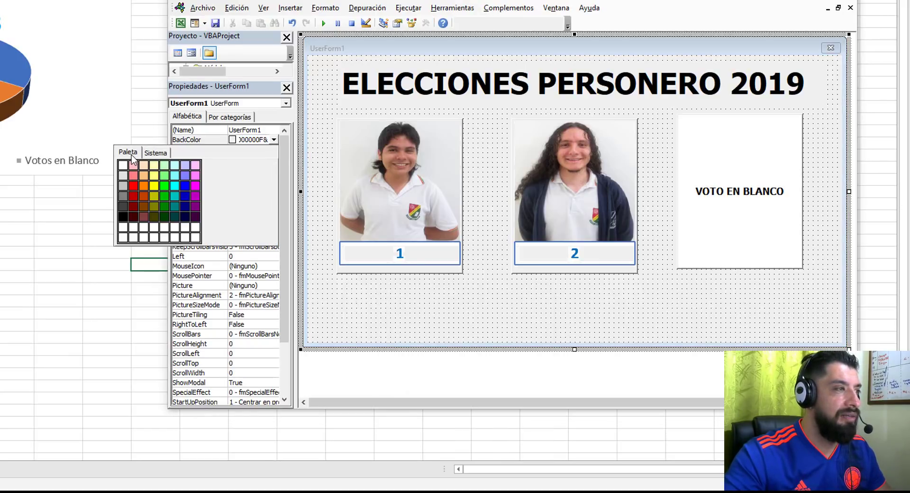
pyautogui.click(156, 166)
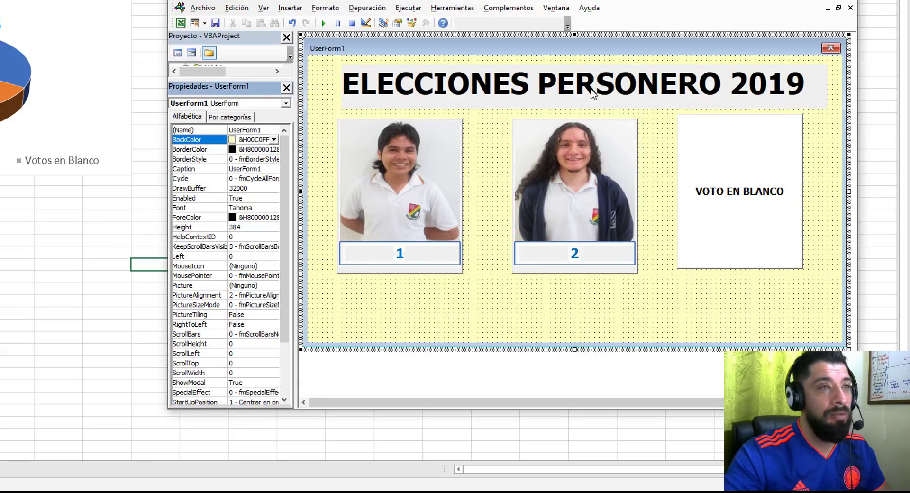
pyautogui.click(323, 23)
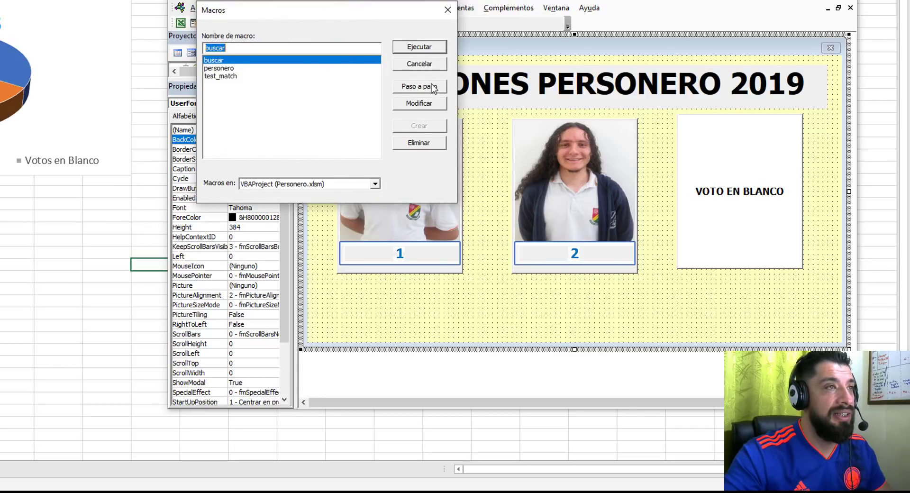
pyautogui.click(448, 11)
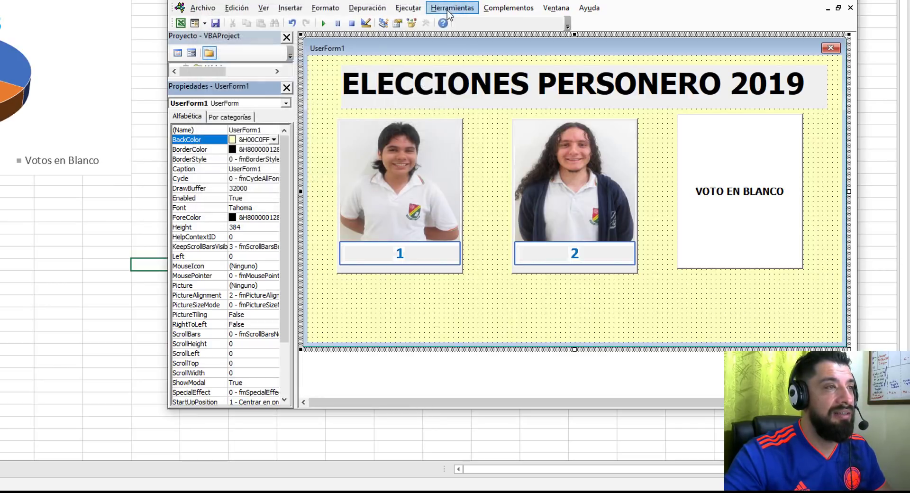
pyautogui.click(324, 23)
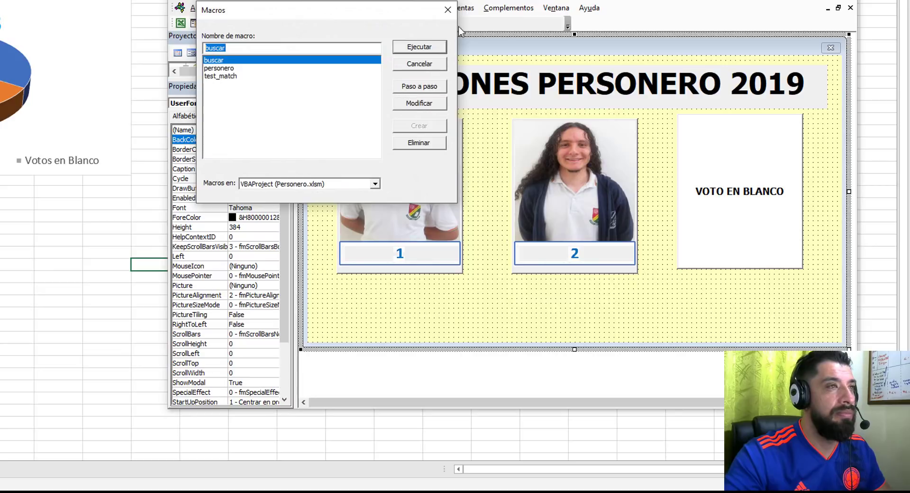
pyautogui.click(448, 10)
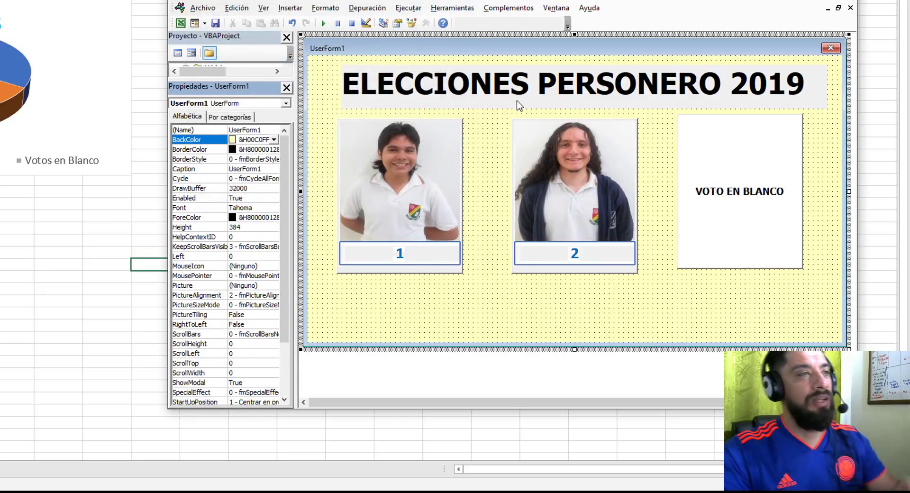
pyautogui.click(519, 104)
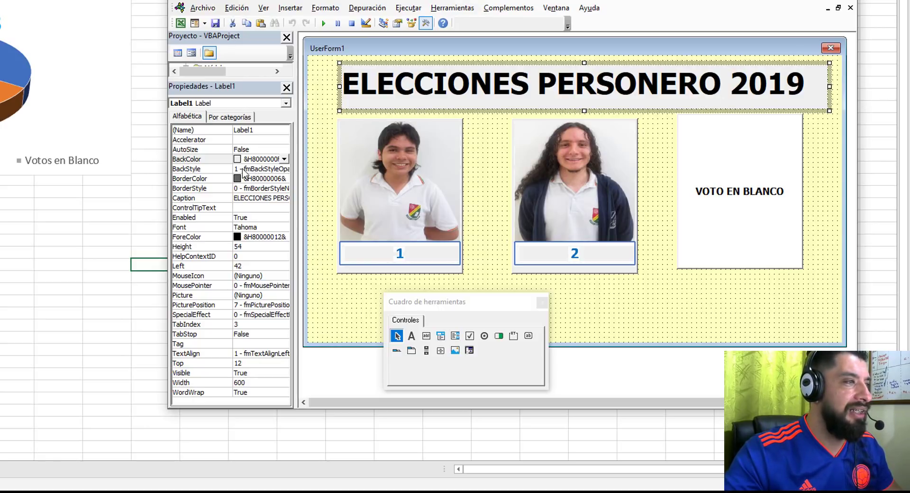
# Step: Give the ELECCIONES PERSONERO 2019 label a transparent BackStyle and a Highlight-blue ForeColor
pyautogui.doubleClick(244, 170)
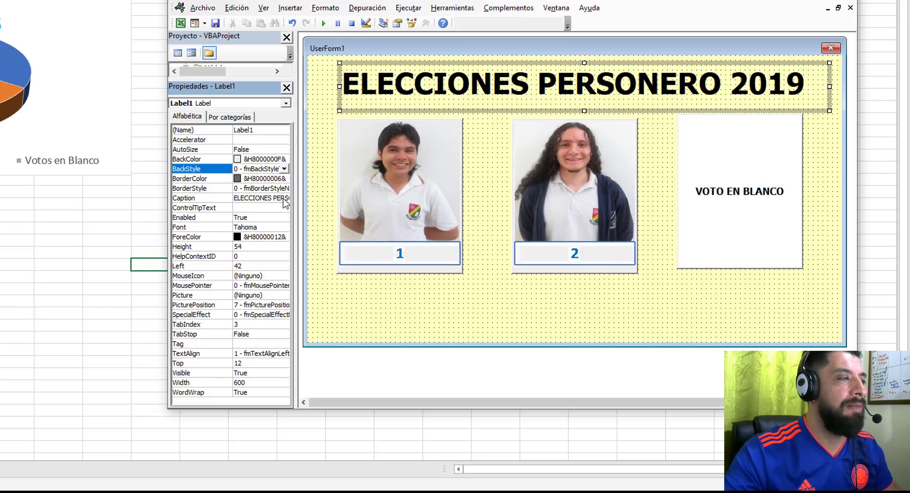
pyautogui.click(220, 236)
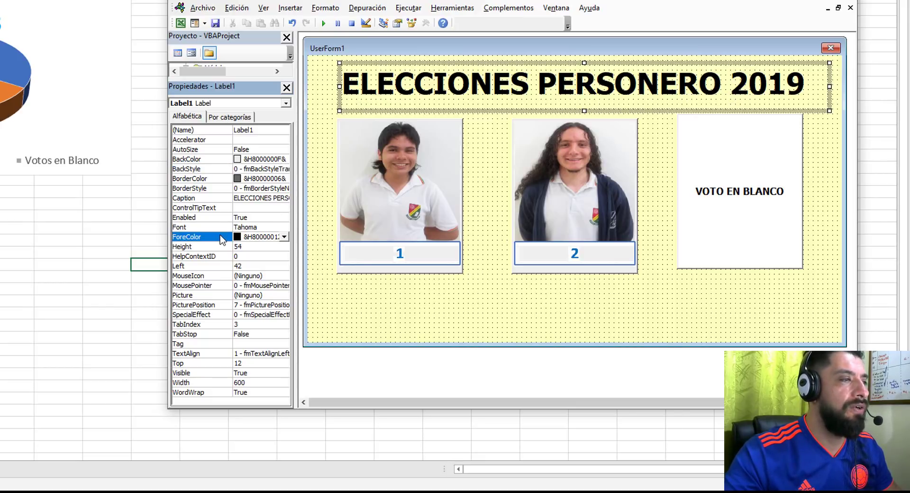
pyautogui.click(285, 238)
pyautogui.click(148, 290)
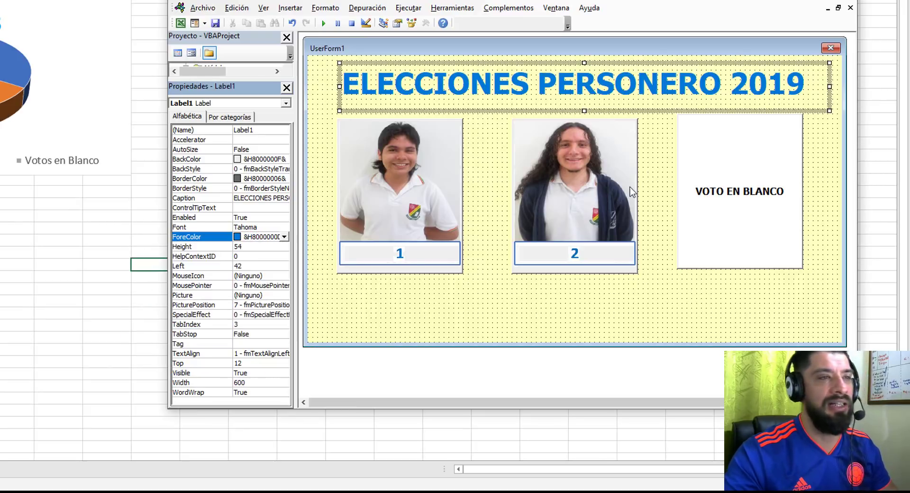
pyautogui.click(705, 287)
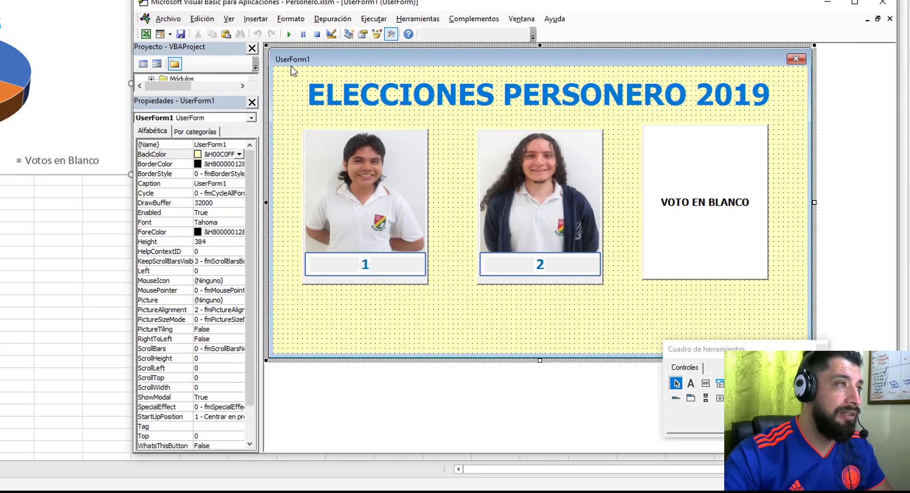
pyautogui.click(289, 35)
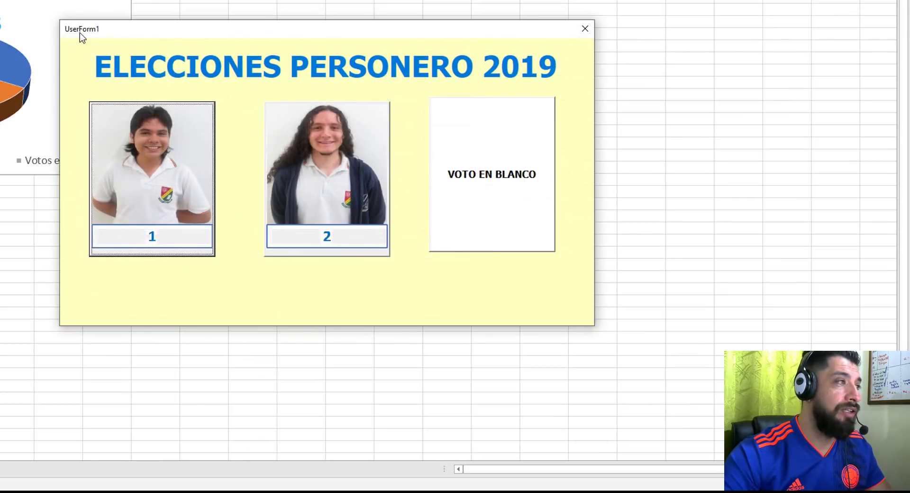
pyautogui.click(592, 36)
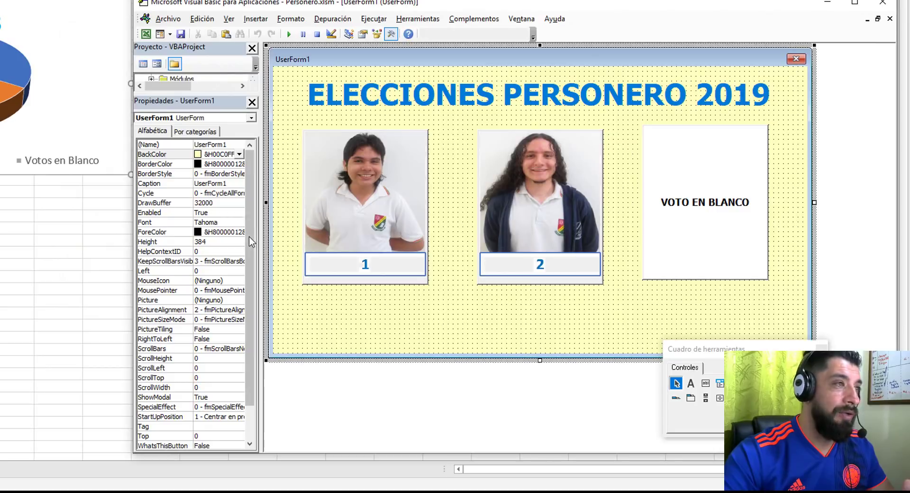
pyautogui.click(363, 106)
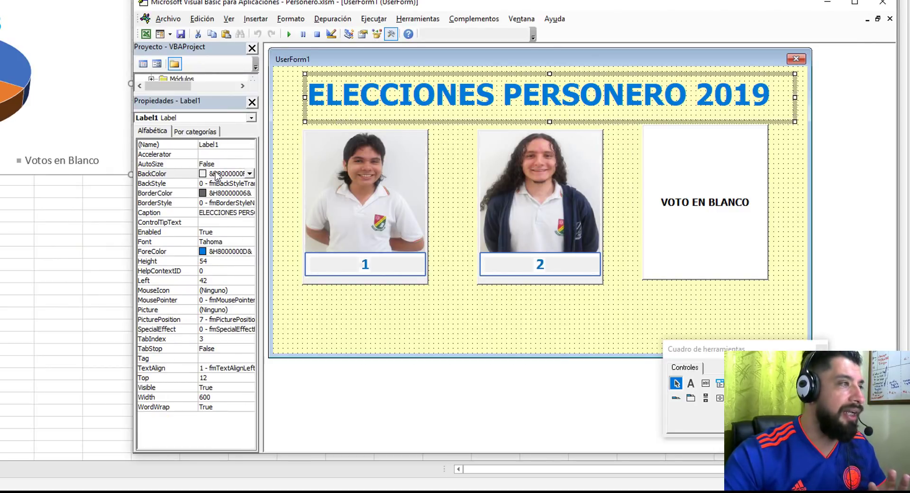
# Step: Copy the title label's caption into UserForm1's Caption so the window reads ELECCIONES PERSONERO 2019
pyautogui.click(211, 212)
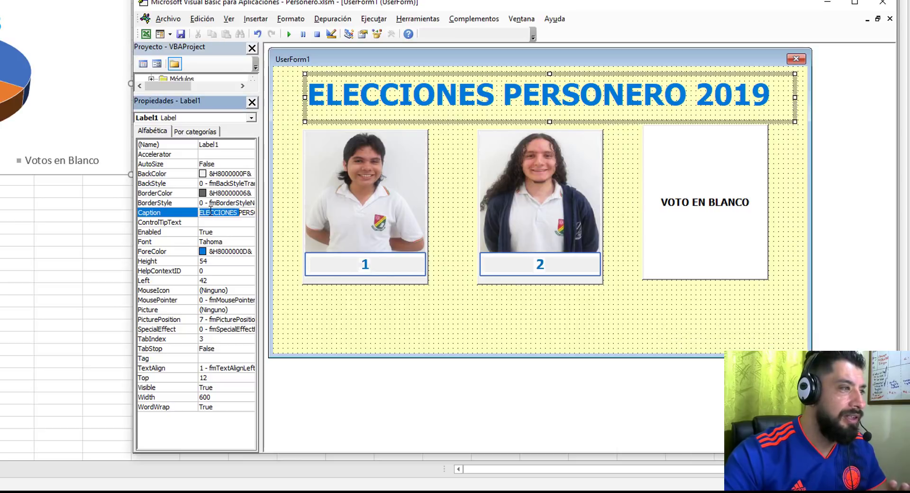
pyautogui.moveTo(201, 212); pyautogui.dragTo(259, 215)
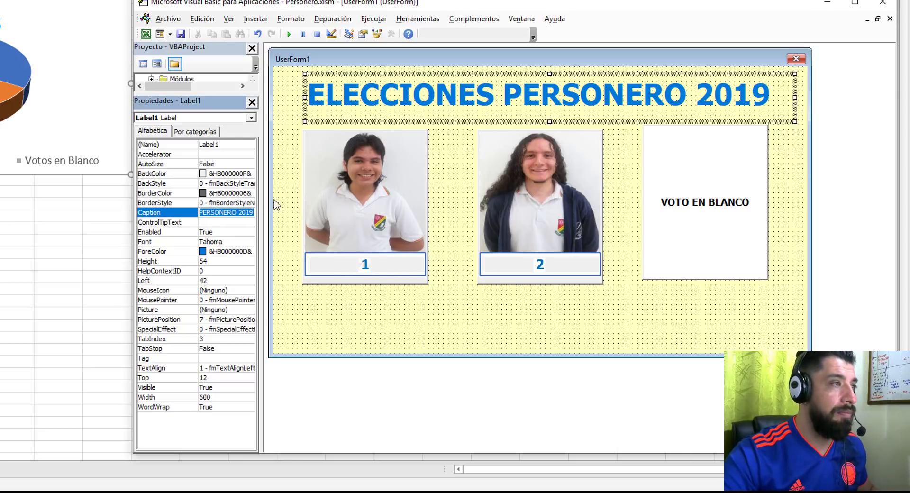
pyautogui.click(377, 343)
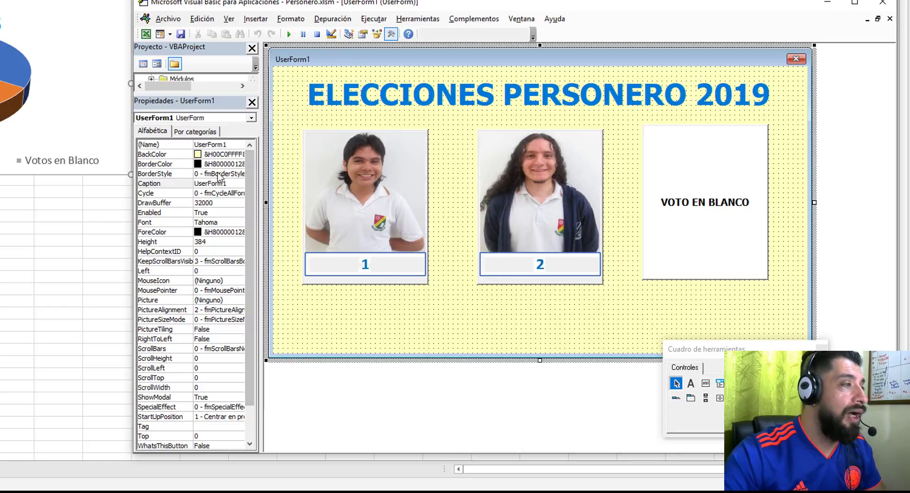
pyautogui.click(233, 184)
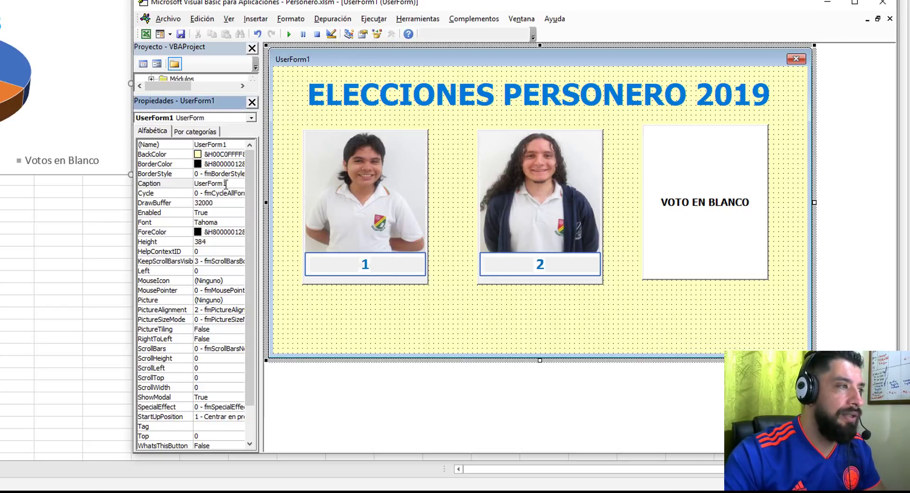
pyautogui.moveTo(226, 184); pyautogui.dragTo(194, 185)
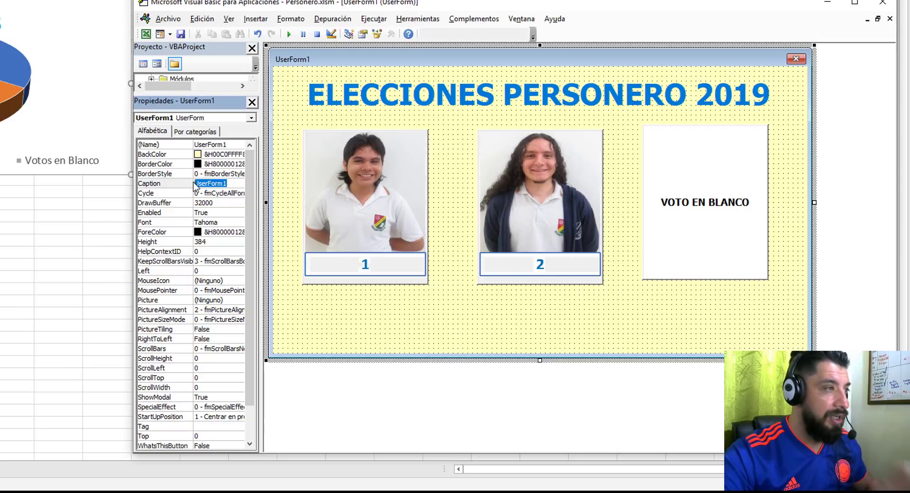
pyautogui.write('ELECCIONES PERSONERO 2019')
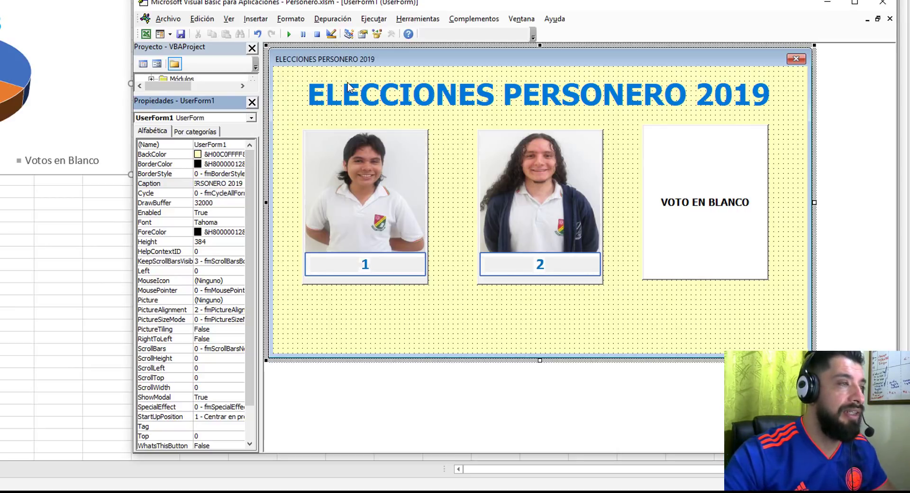
# Step: Rename the form from UserForm1 to frmElecciones
pyautogui.click(227, 145)
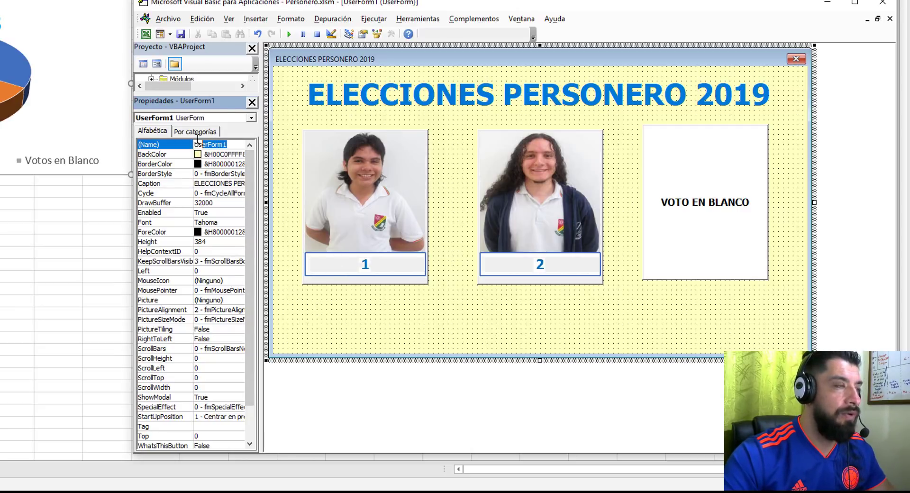
pyautogui.moveTo(228, 144); pyautogui.dragTo(193, 144)
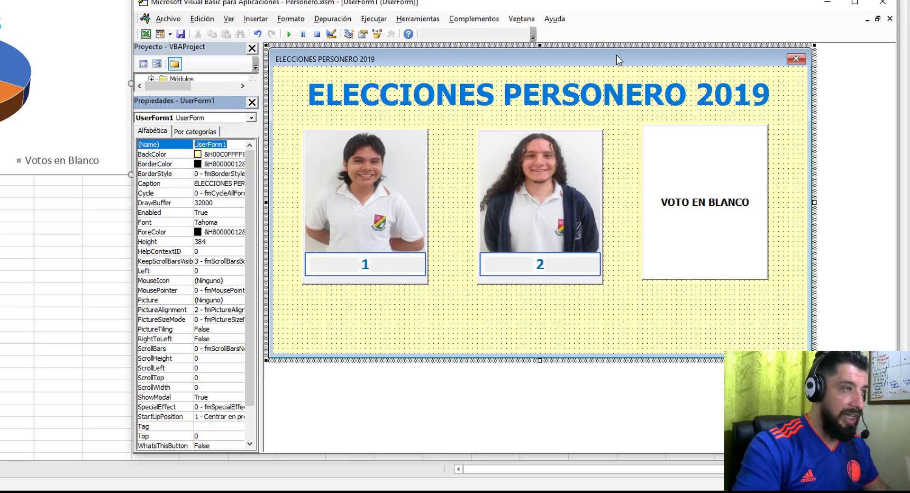
pyautogui.write('fr')
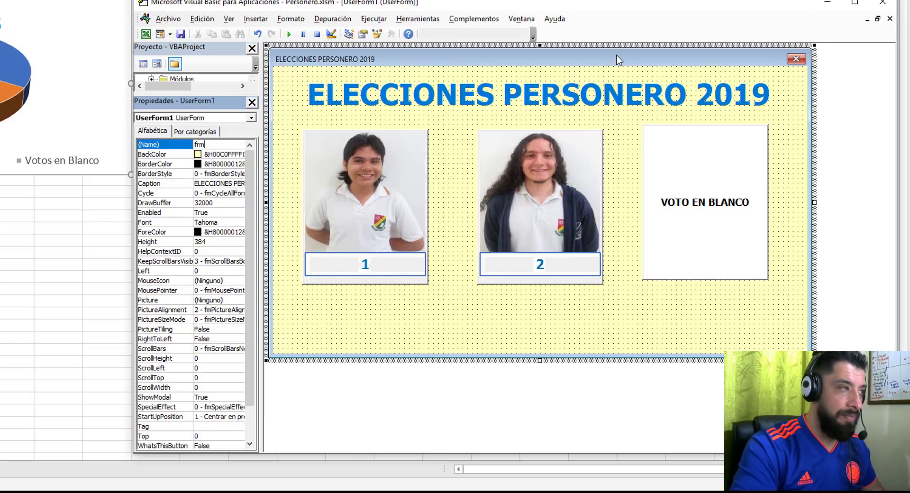
pyautogui.write('mE')
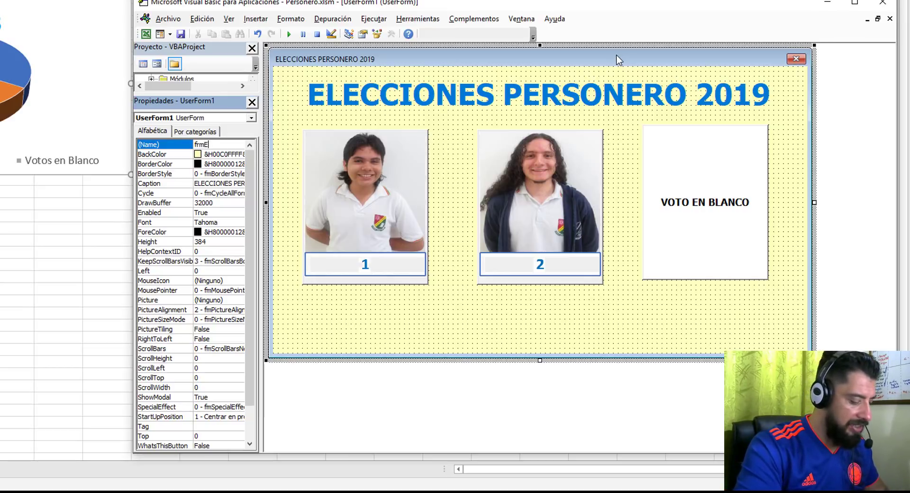
pyautogui.write('leccion')
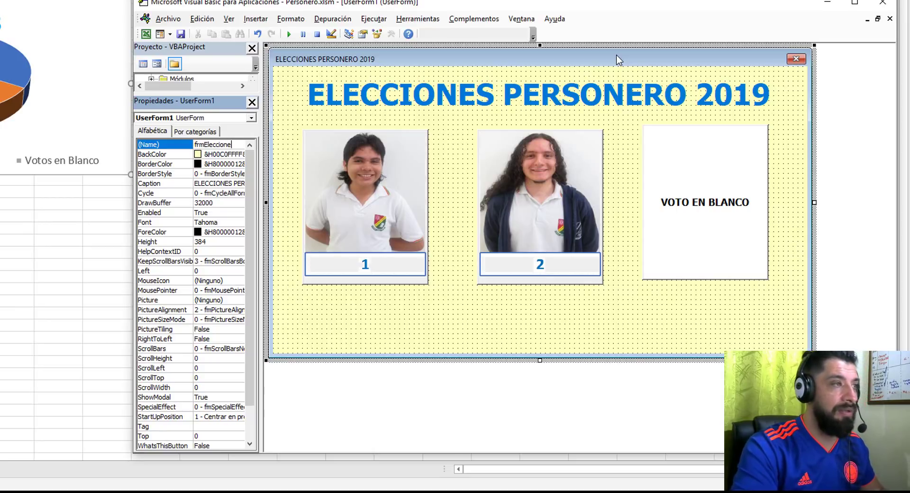
pyautogui.write('es')
pyautogui.press('Return')
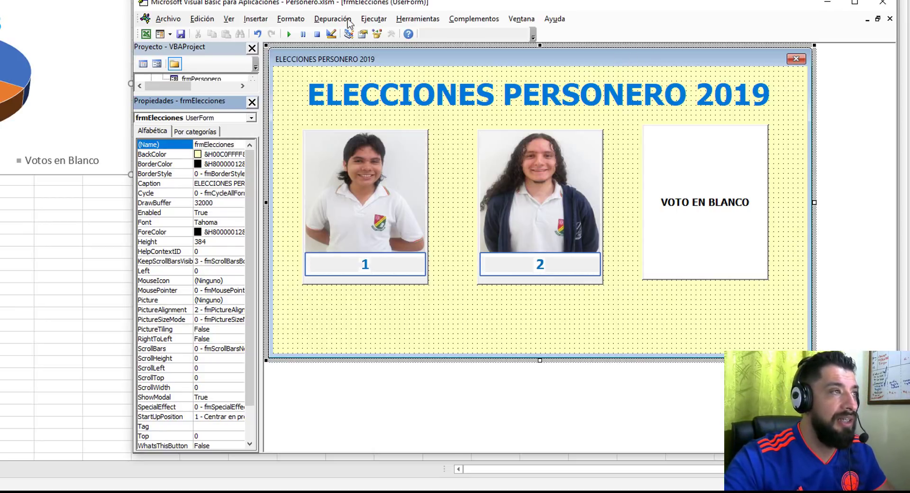
pyautogui.press('F5')
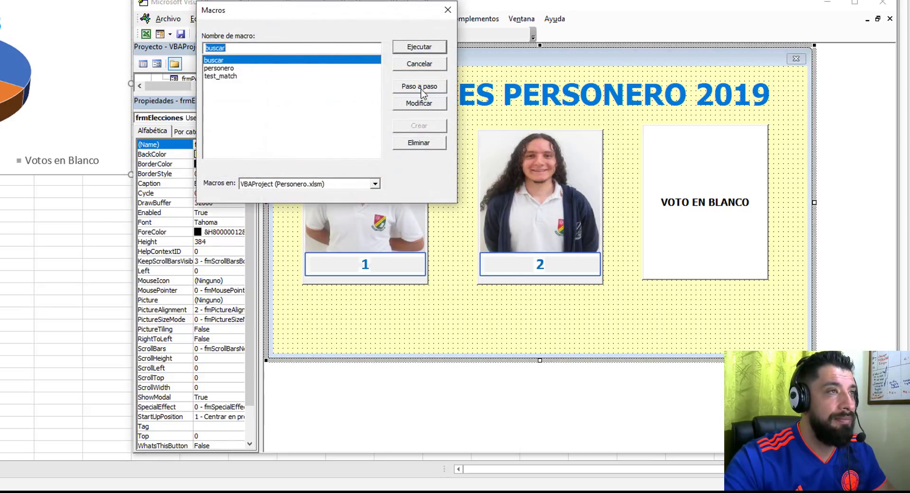
pyautogui.press('Escape')
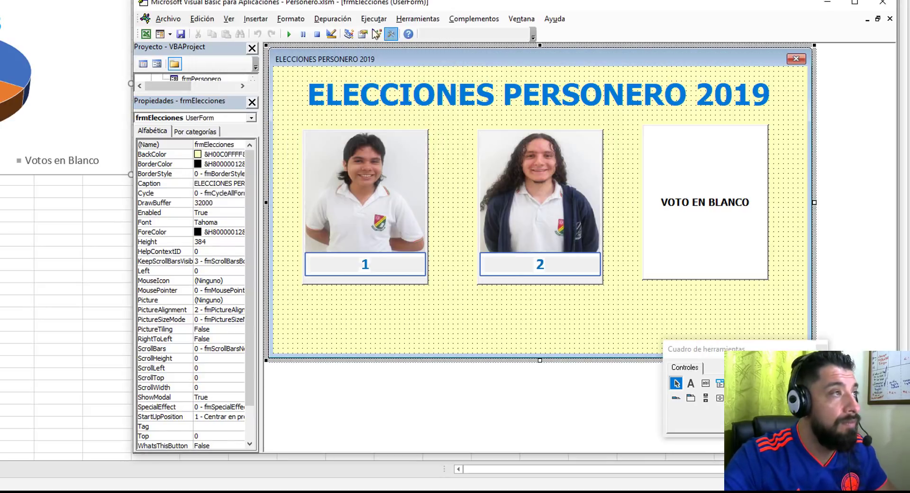
pyautogui.click(290, 34)
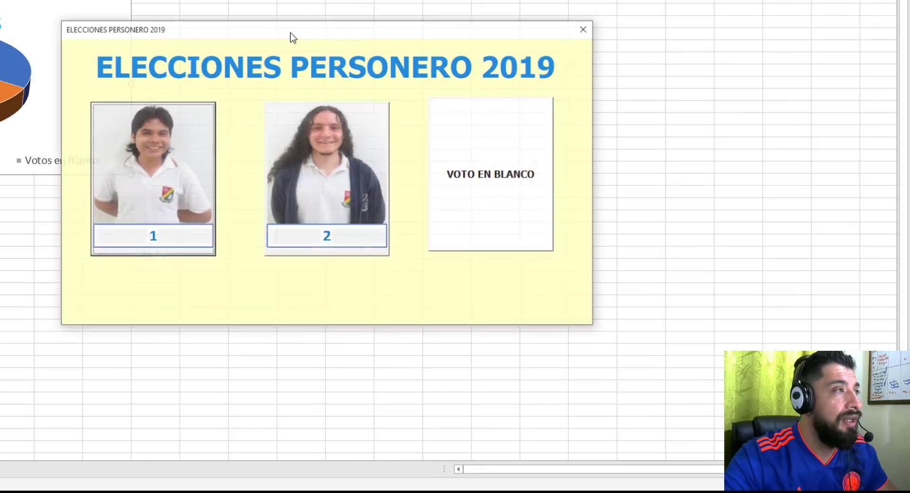
pyautogui.moveTo(297, 36); pyautogui.dragTo(374, 10)
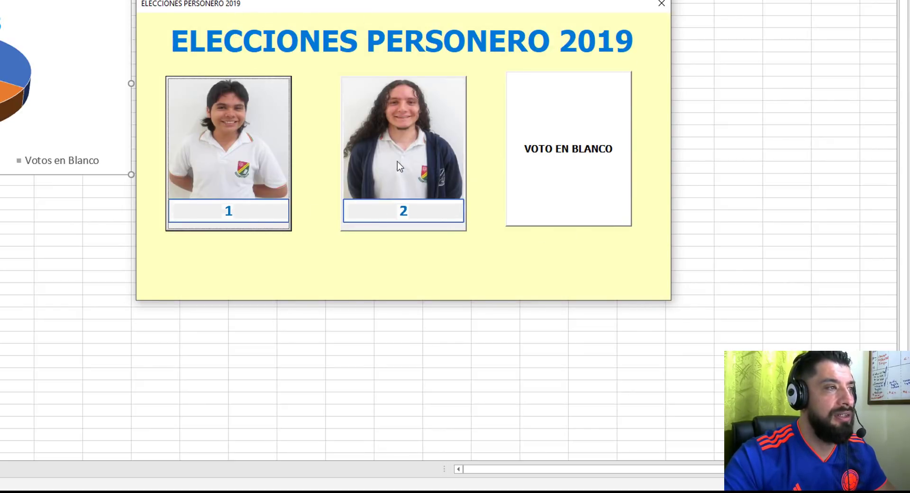
pyautogui.click(403, 179)
pyautogui.click(557, 143)
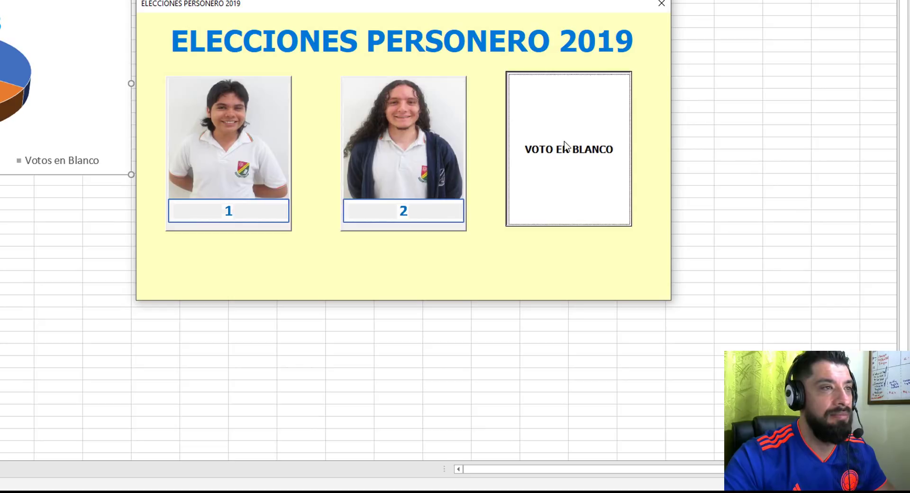
pyautogui.click(414, 159)
pyautogui.click(284, 150)
pyautogui.click(368, 139)
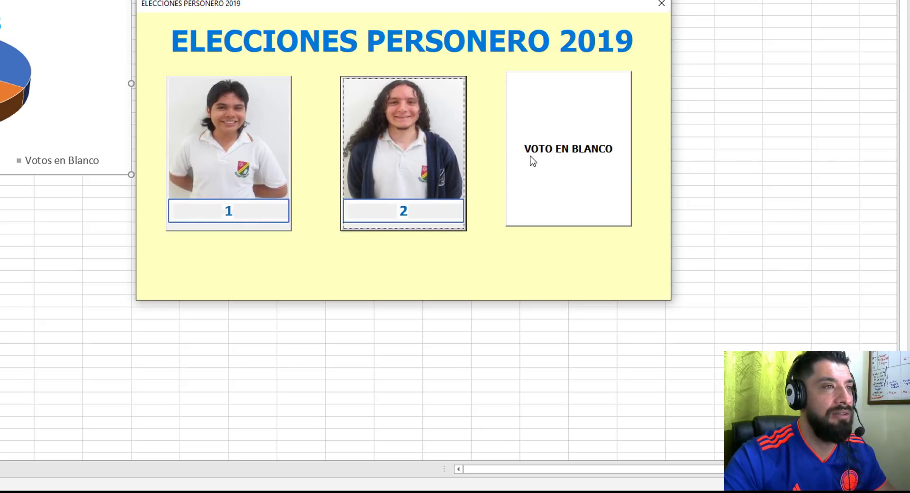
pyautogui.click(530, 158)
pyautogui.click(443, 163)
pyautogui.click(223, 163)
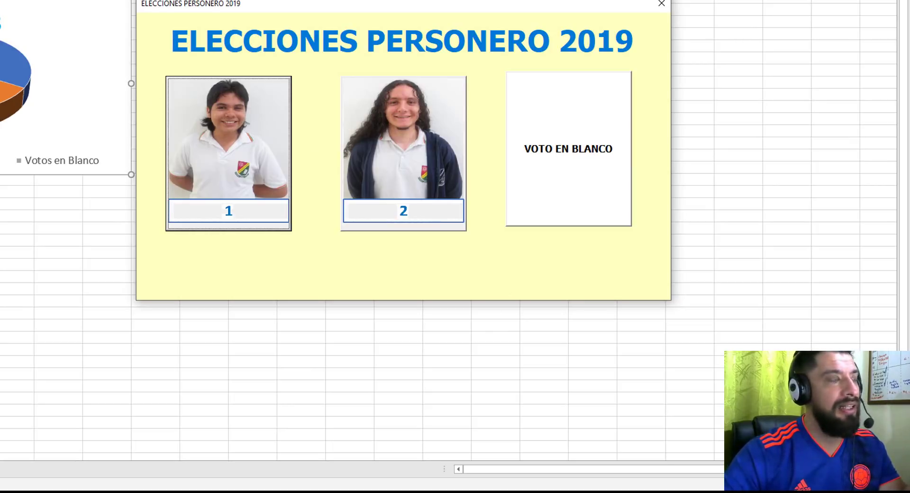
# Step: Close the running voting form and display the frmElecciones code window via Ver > Código
pyautogui.click(662, 5)
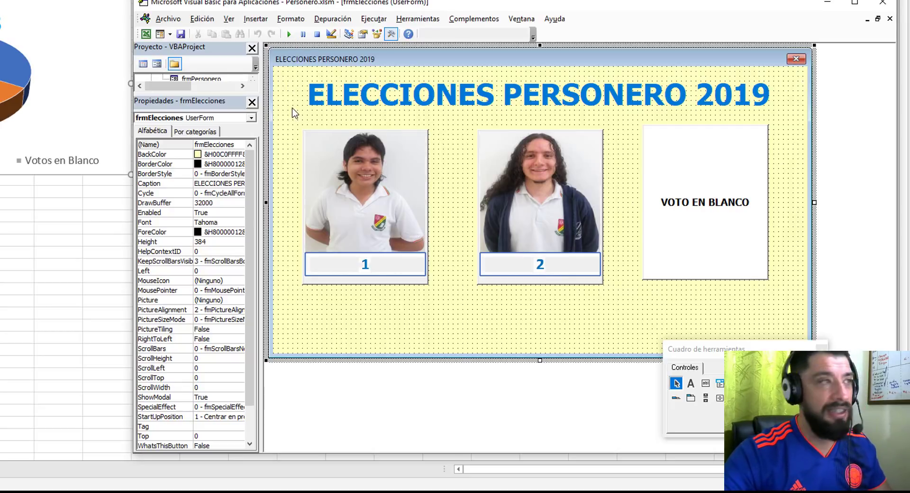
pyautogui.click(229, 18)
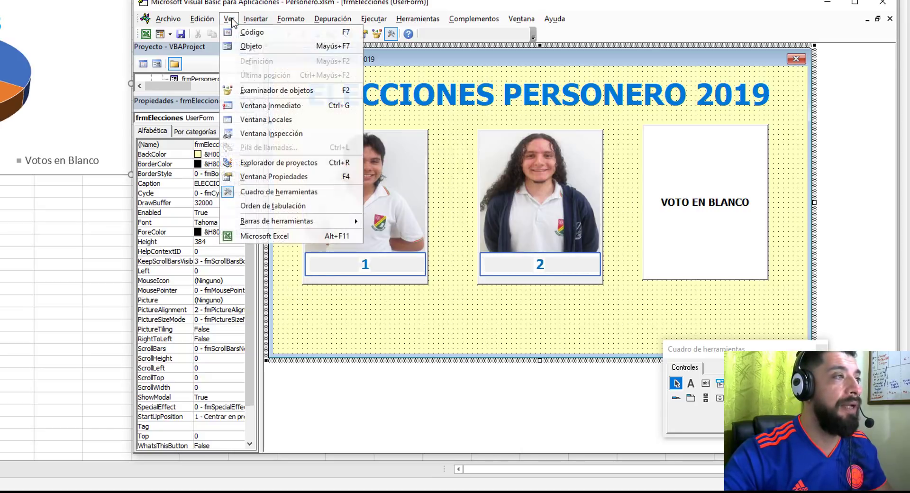
pyautogui.click(240, 34)
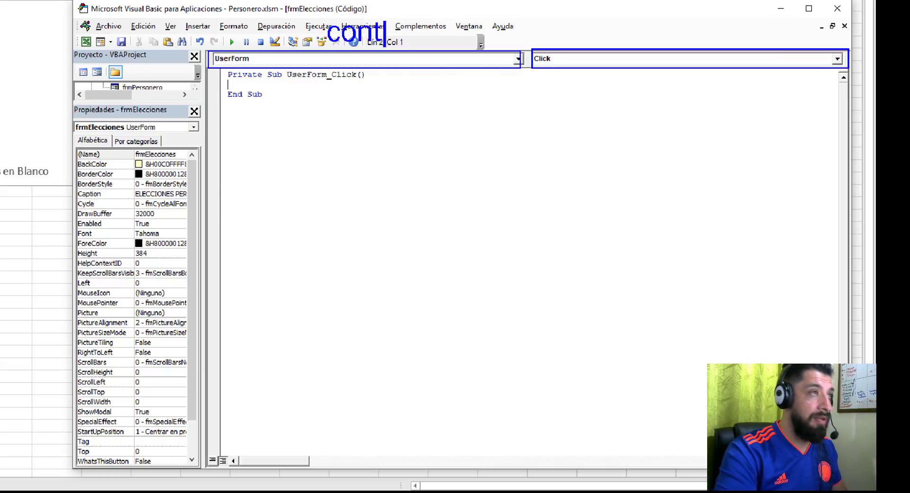
pyautogui.write('rol')
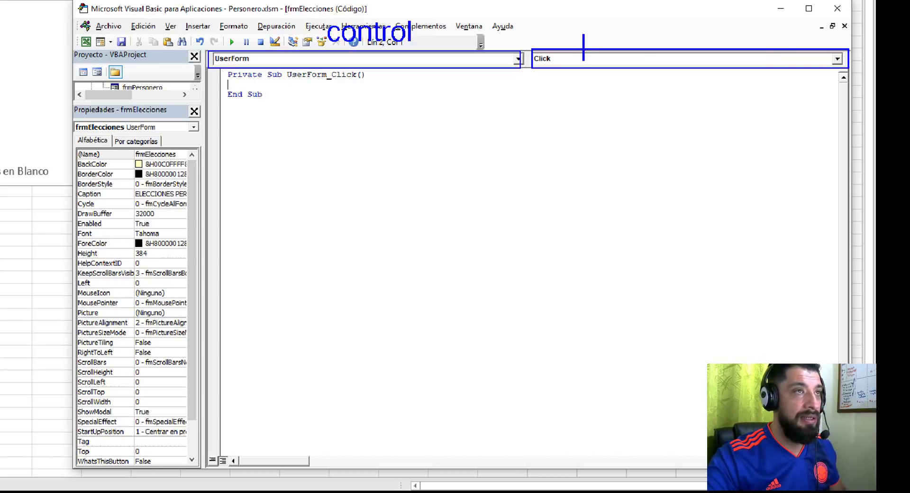
pyautogui.write('ev')
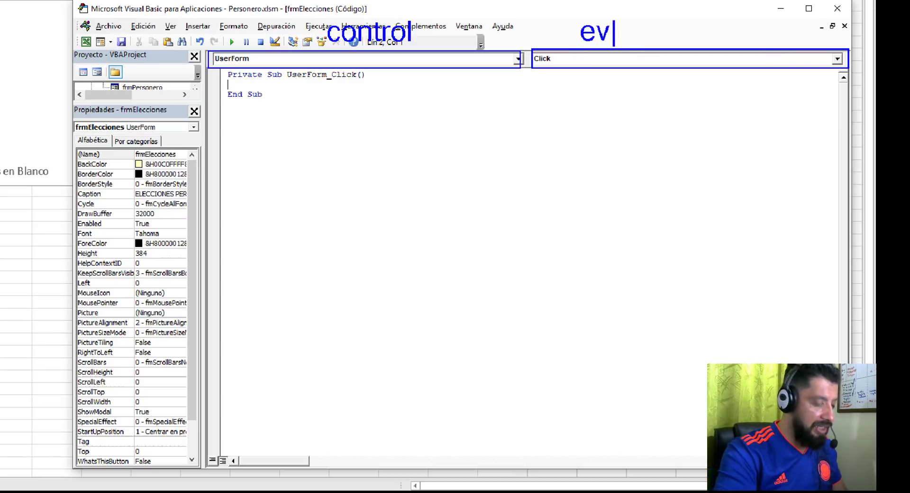
pyautogui.write('ento')
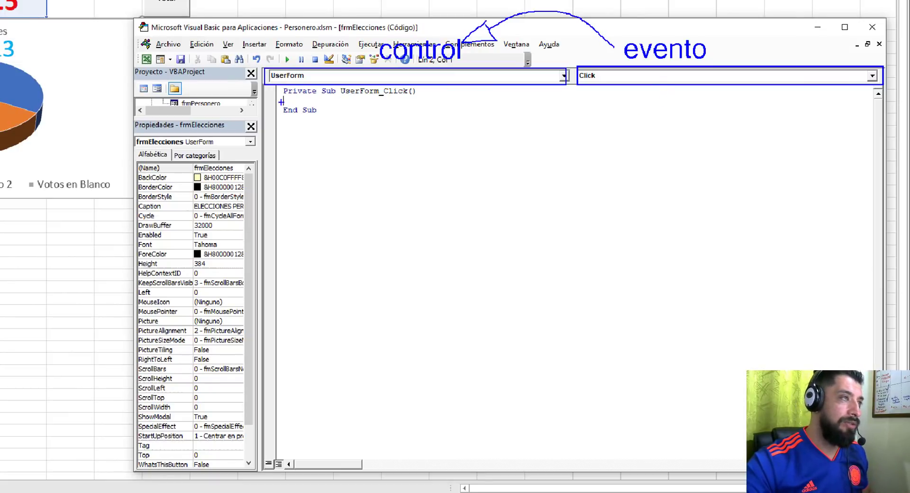
pyautogui.moveTo(280, 119); pyautogui.dragTo(458, 87)
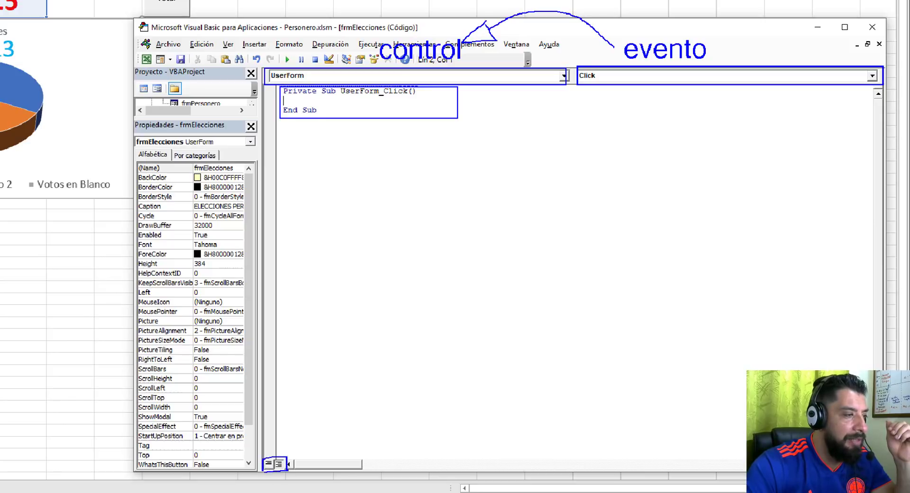
pyautogui.click(267, 464)
pyautogui.moveTo(268, 458)
pyautogui.mouseDown()
pyautogui.moveTo(371, 260)
pyautogui.moveTo(434, 170)
pyautogui.moveTo(437, 185)
pyautogui.mouseUp()
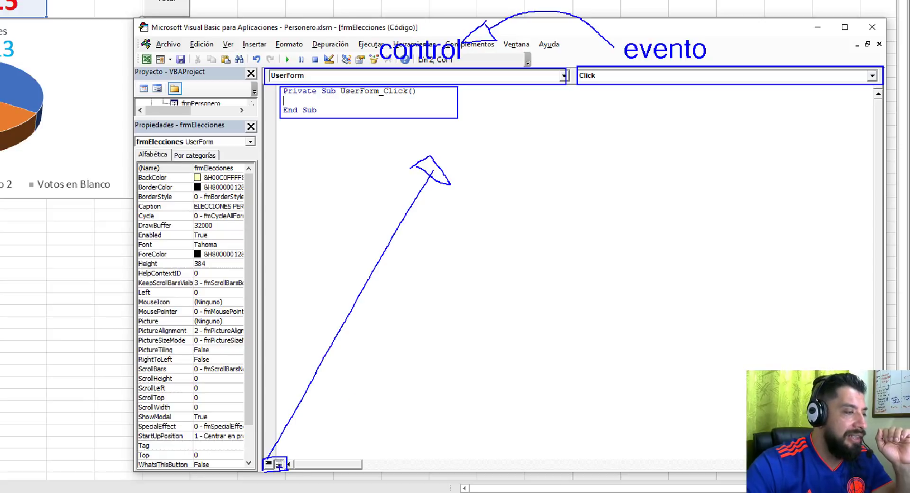
pyautogui.moveTo(309, 446); pyautogui.dragTo(488, 355)
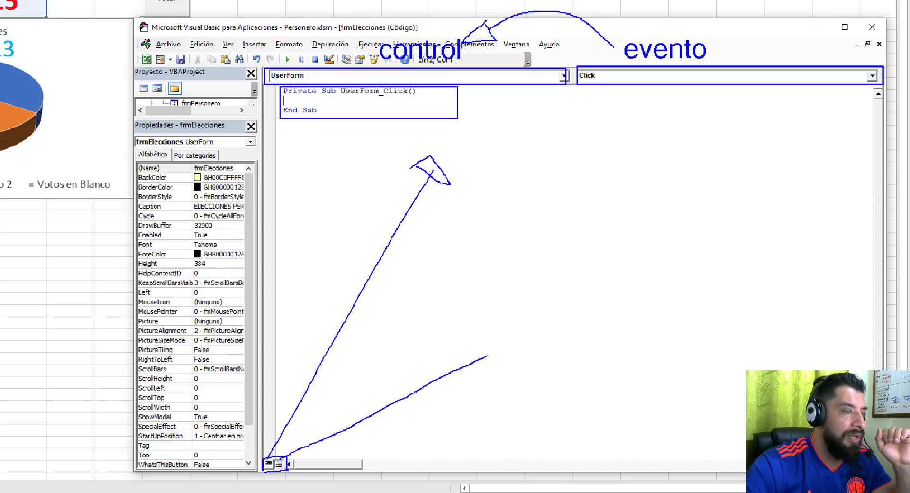
pyautogui.moveTo(467, 294); pyautogui.dragTo(694, 294)
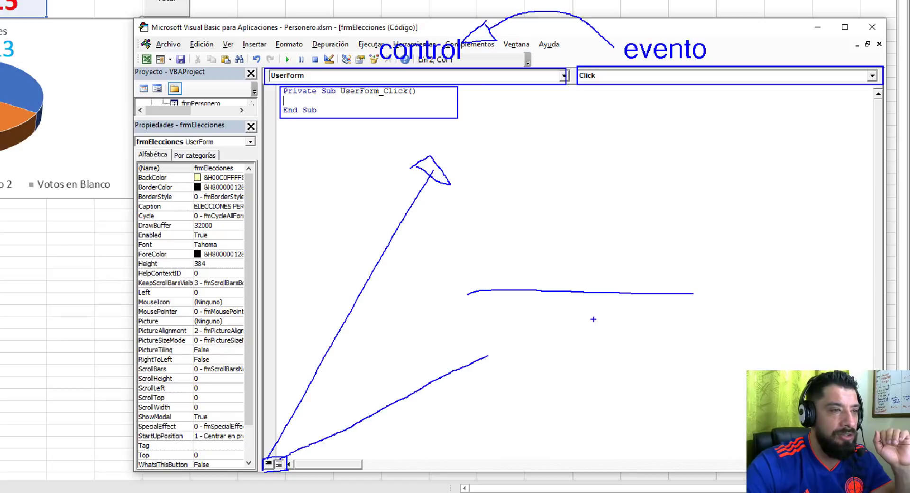
pyautogui.moveTo(577, 325); pyautogui.dragTo(671, 328)
pyautogui.moveTo(506, 387); pyautogui.dragTo(688, 389)
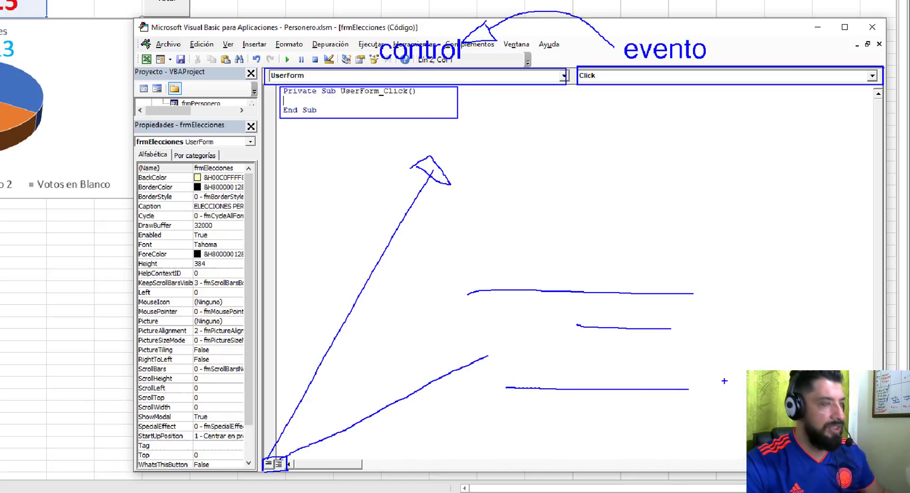
pyautogui.press('Escape')
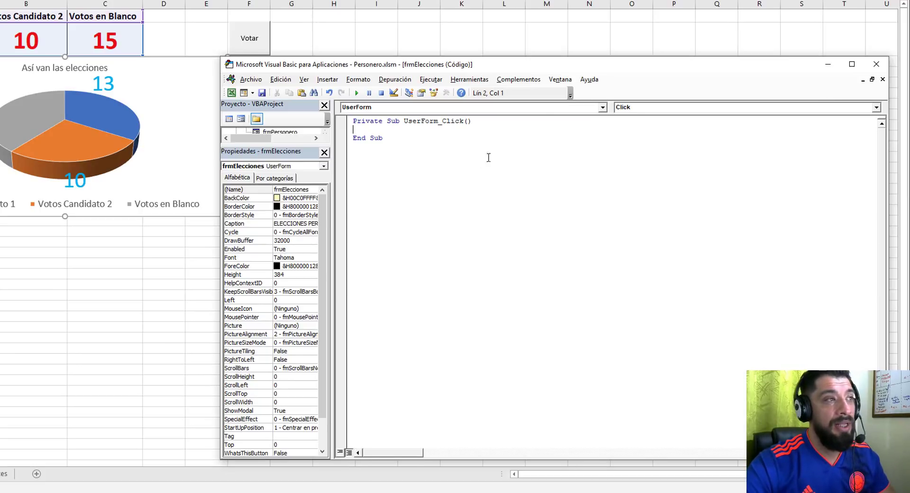
# Step: Choose (General) in the object list and delete the empty UserForm_Click stub
pyautogui.click(602, 109)
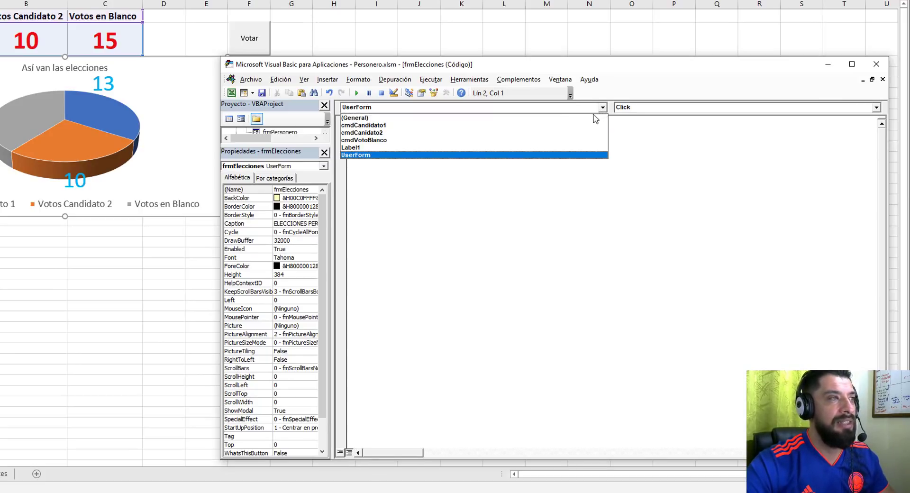
pyautogui.click(593, 116)
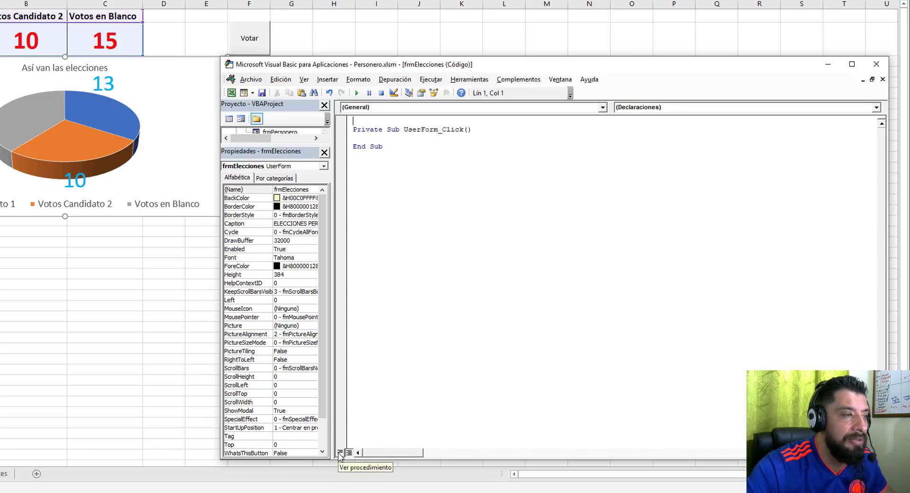
pyautogui.hotkey('ctrl', 'a')
pyautogui.press('Delete')
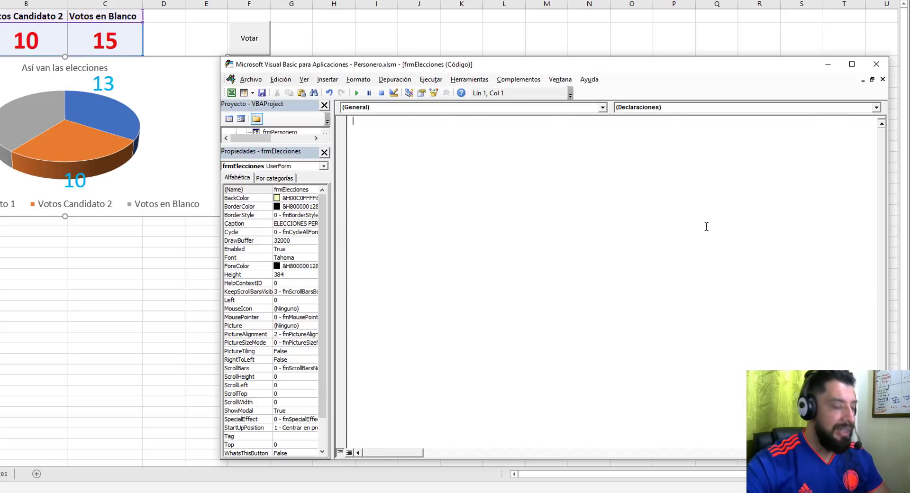
# Step: Declare contCandidato1 As Integer with a Dim statement
pyautogui.write('dim')
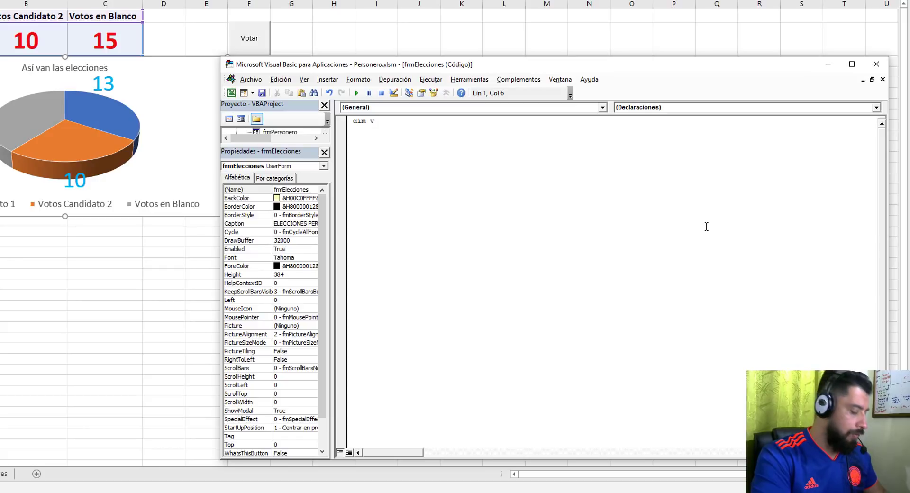
pyautogui.write('cont')
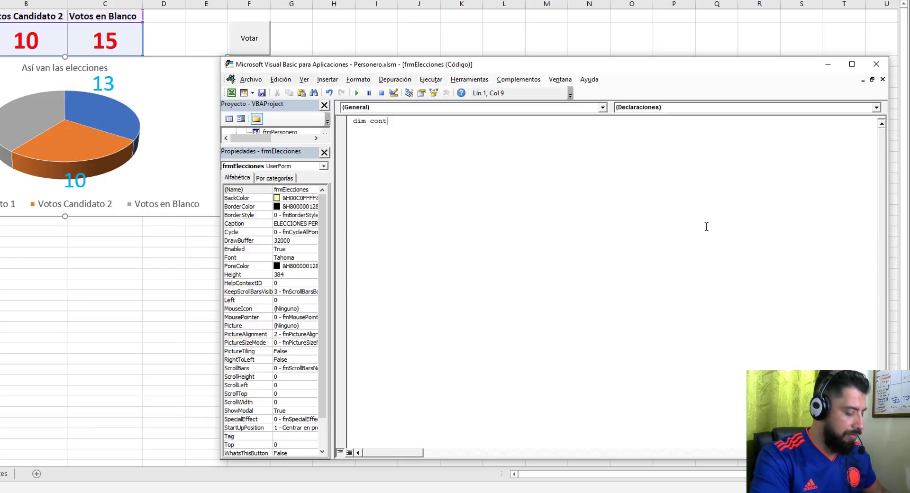
pyautogui.write('Cand')
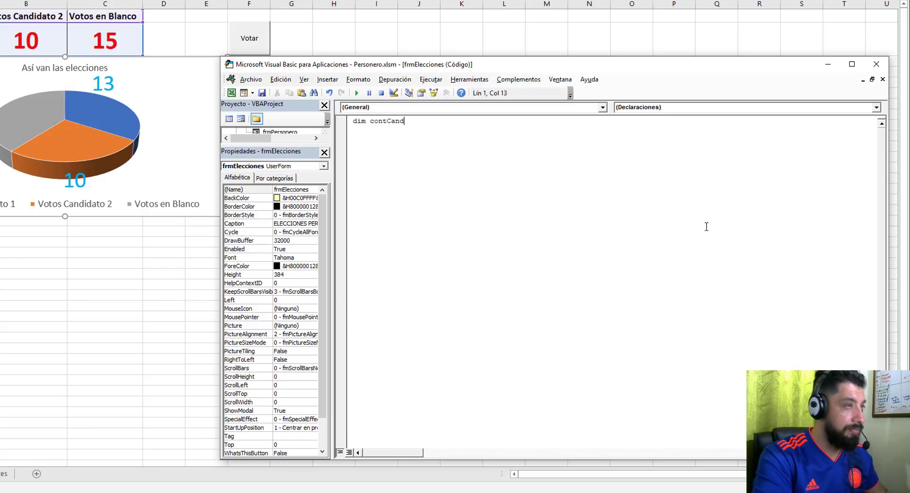
pyautogui.write('o')
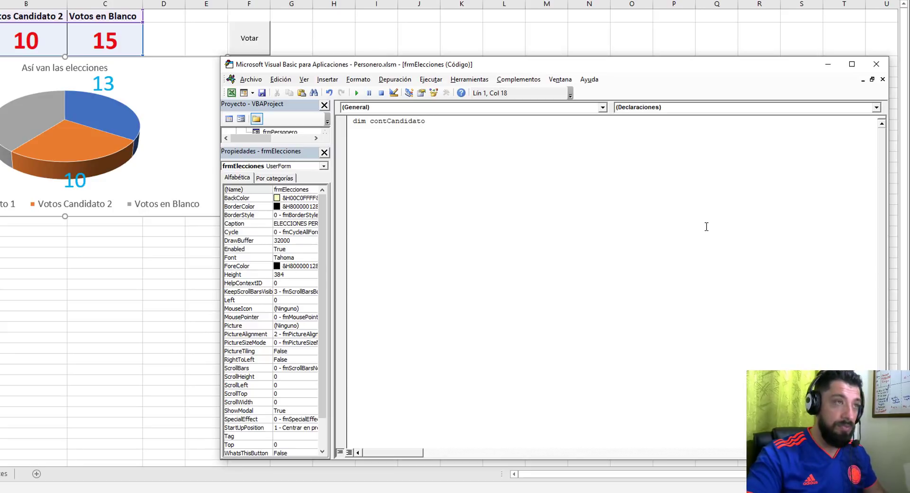
pyautogui.write('1 ')
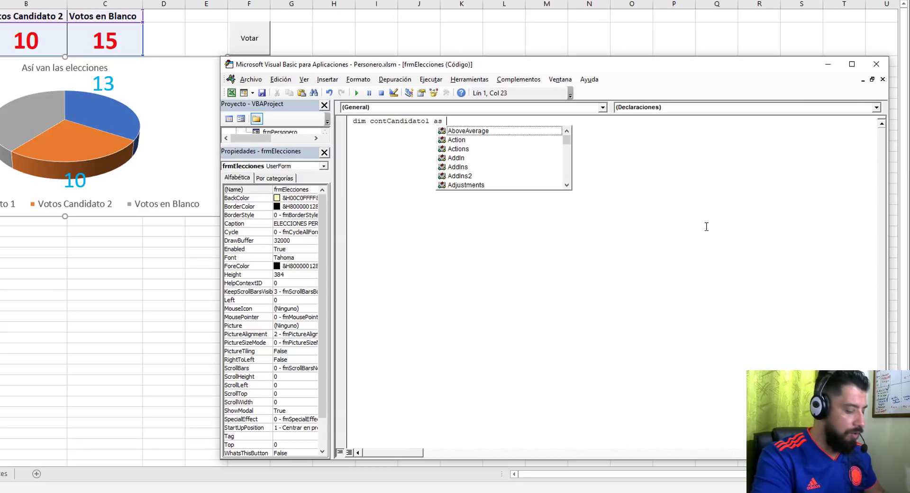
pyautogui.write(' int')
pyautogui.press('Return')
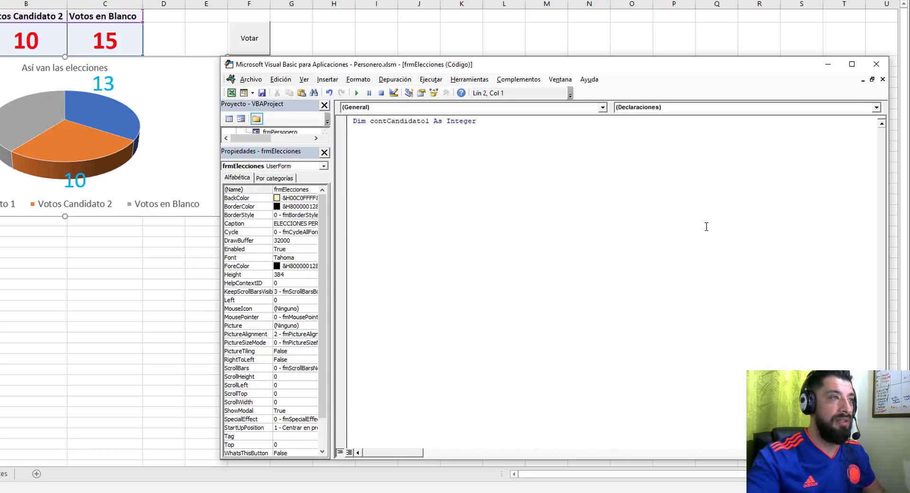
# Step: Duplicate the declaration twice and renumber the copies to contCandidato2 and contCandidato3
pyautogui.moveTo(480, 120); pyautogui.dragTo(353, 123)
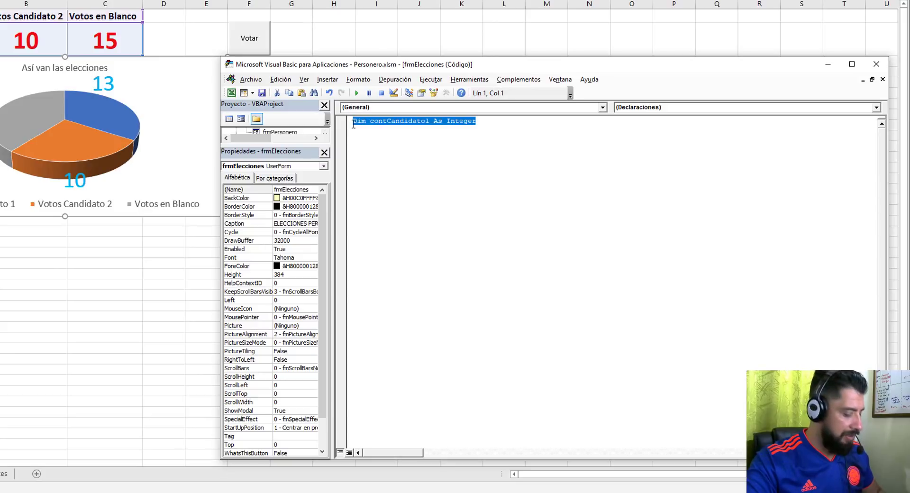
pyautogui.hotkey('ctrl', 'c')
pyautogui.click(361, 131)
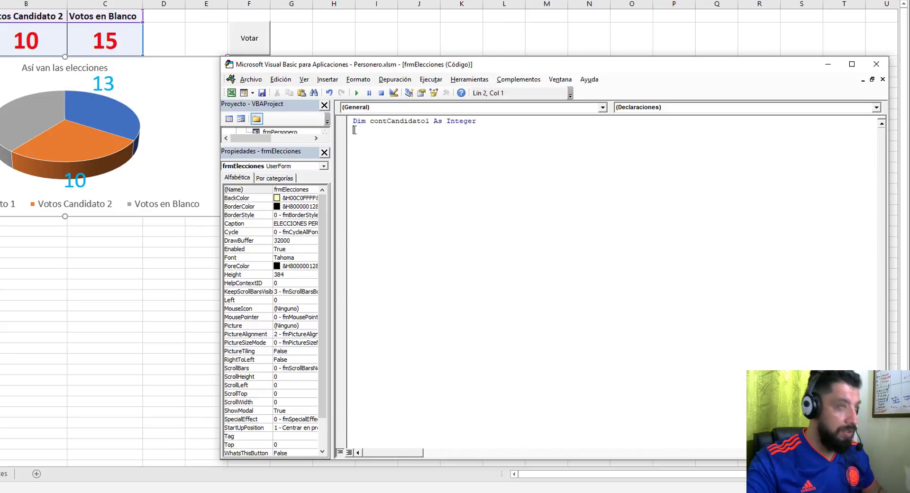
pyautogui.hotkey('ctrl', 'v')
pyautogui.press('Return')
pyautogui.hotkey('ctrl', 'v')
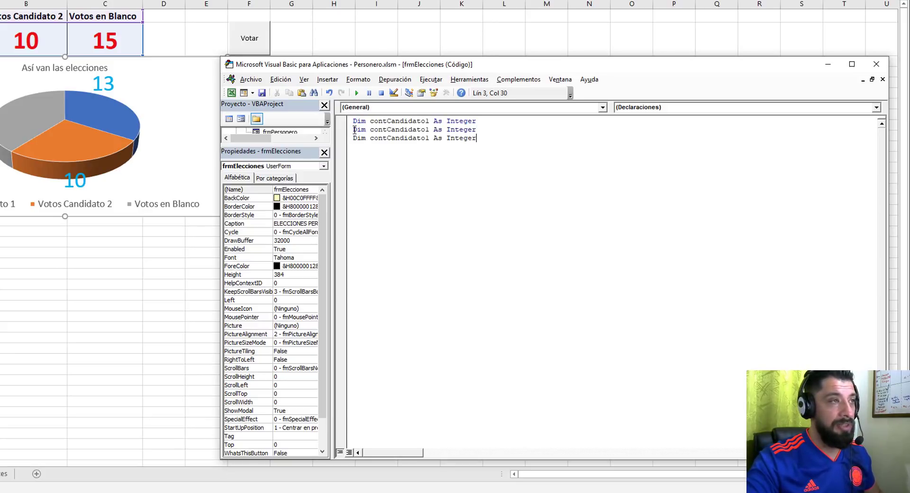
pyautogui.press('BackSpace')
pyautogui.write('2')
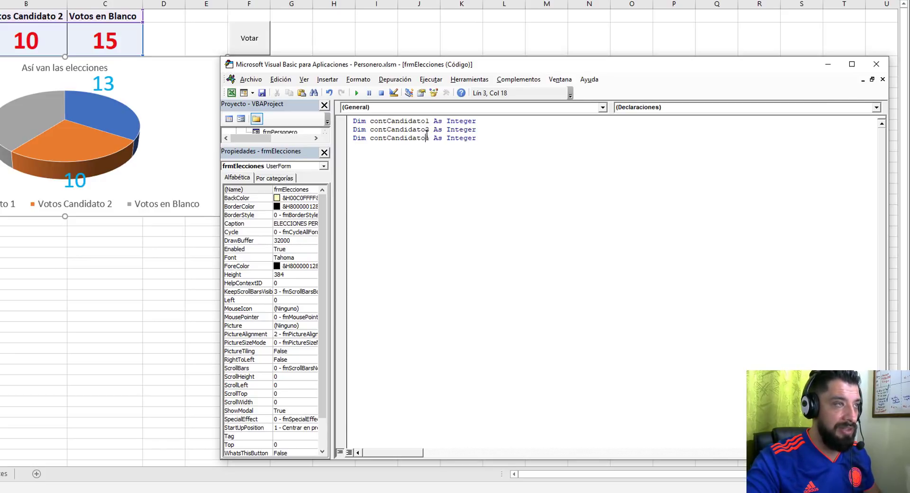
pyautogui.hotkey('shift', 'Right')
pyautogui.write('3')
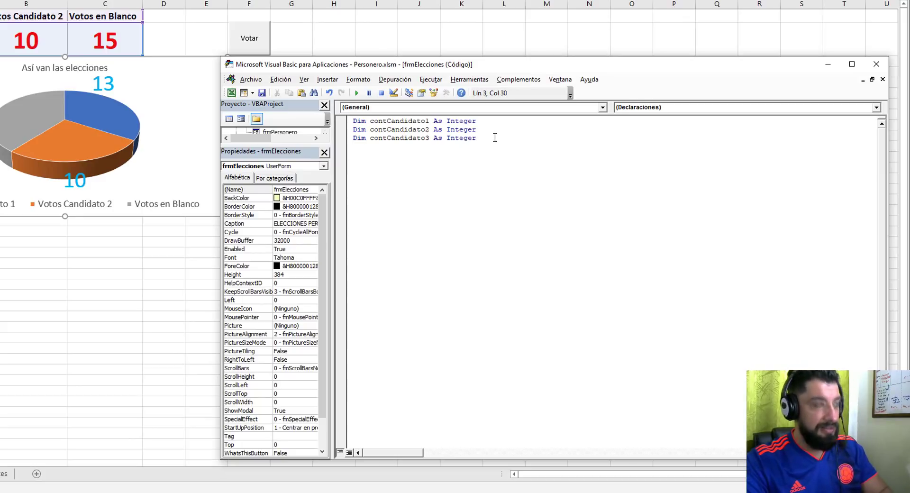
pyautogui.press('Return')
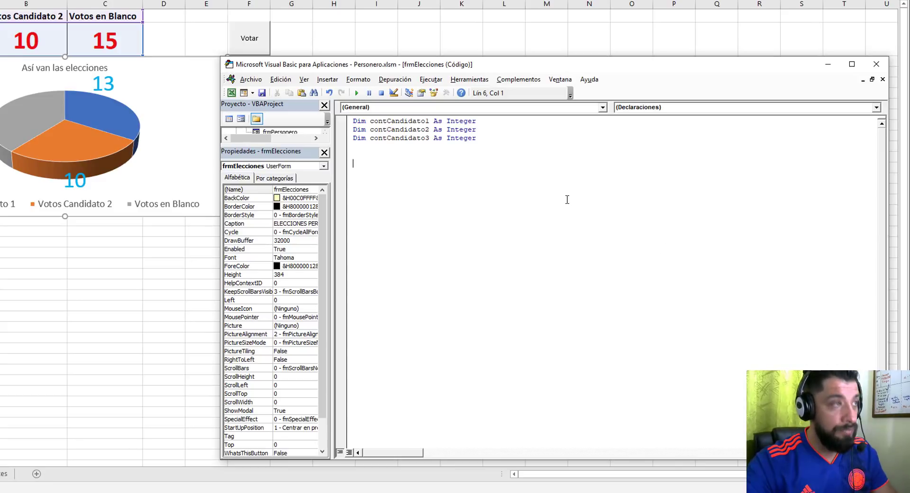
# Step: Insert Option Explicit as the first line, above the three counter declarations
pyautogui.click(354, 120)
pyautogui.press('Return')
pyautogui.press('Up')
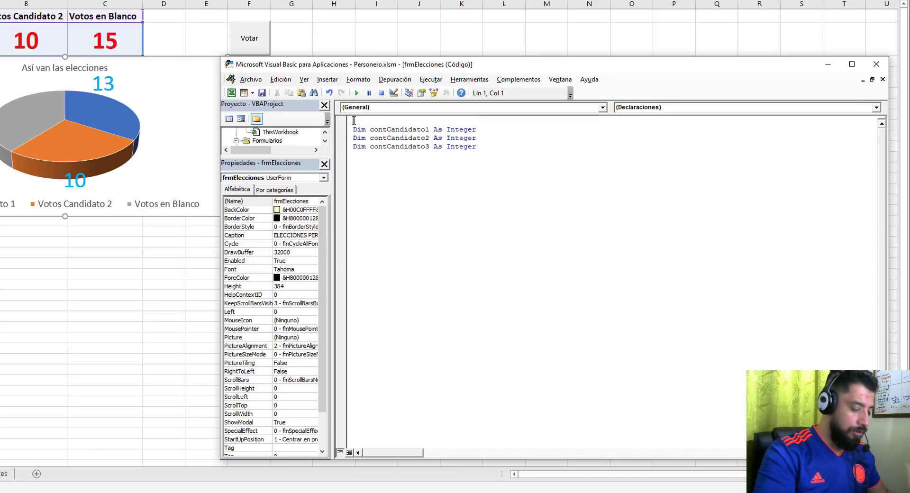
pyautogui.write('Option')
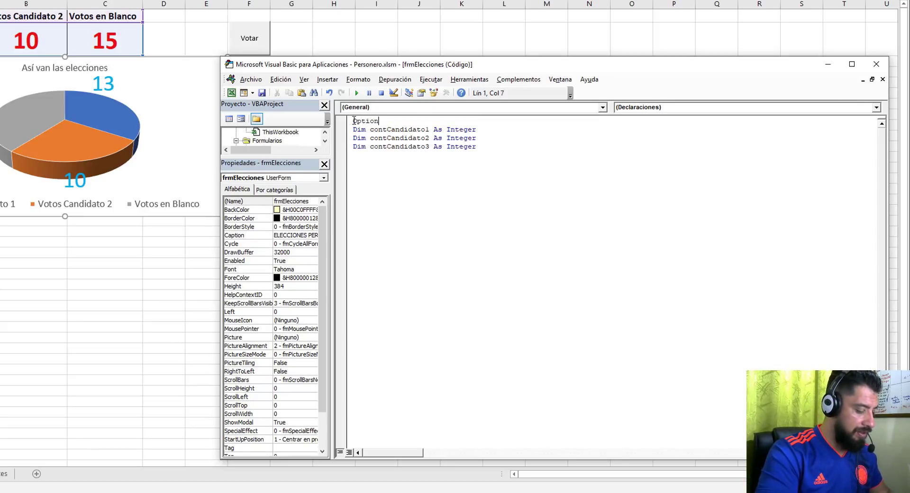
pyautogui.write(' explici')
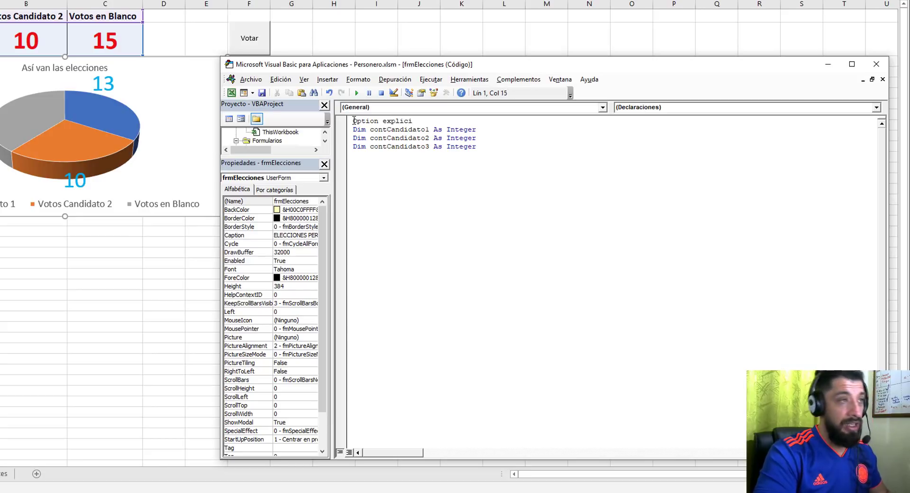
pyautogui.write('t')
pyautogui.click(382, 166)
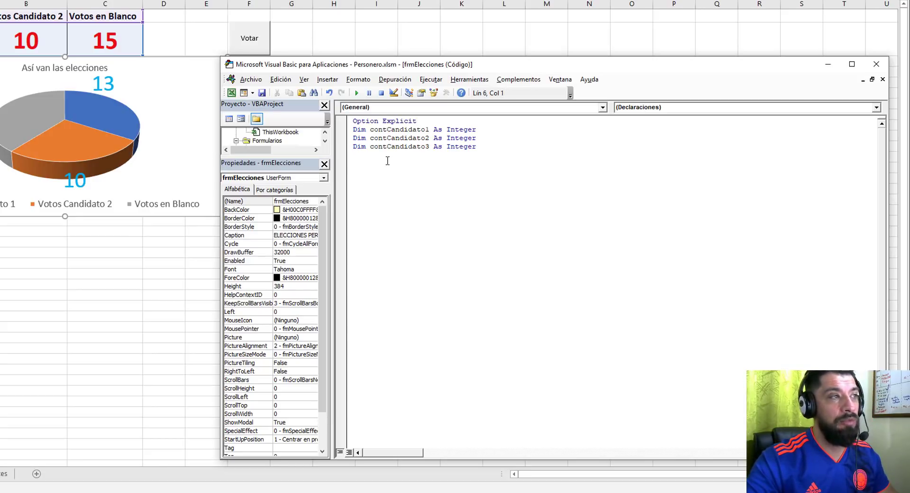
pyautogui.moveTo(426, 131); pyautogui.dragTo(417, 131)
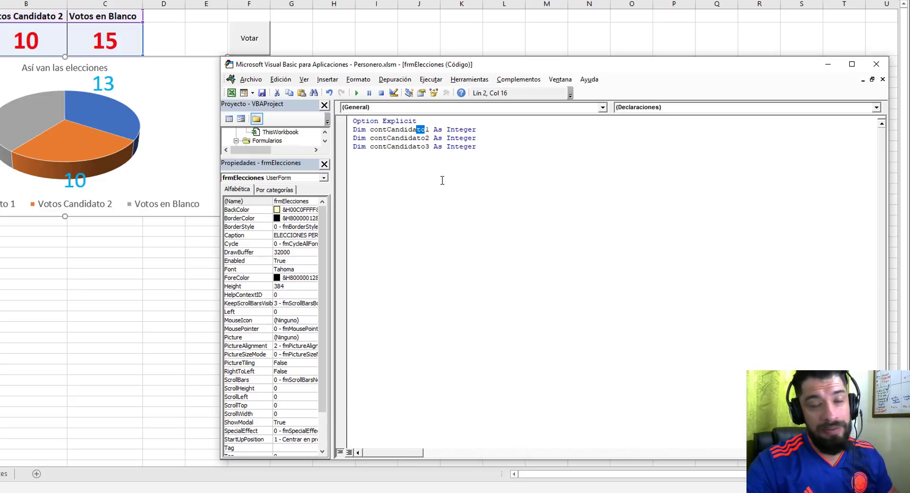
pyautogui.click(424, 146)
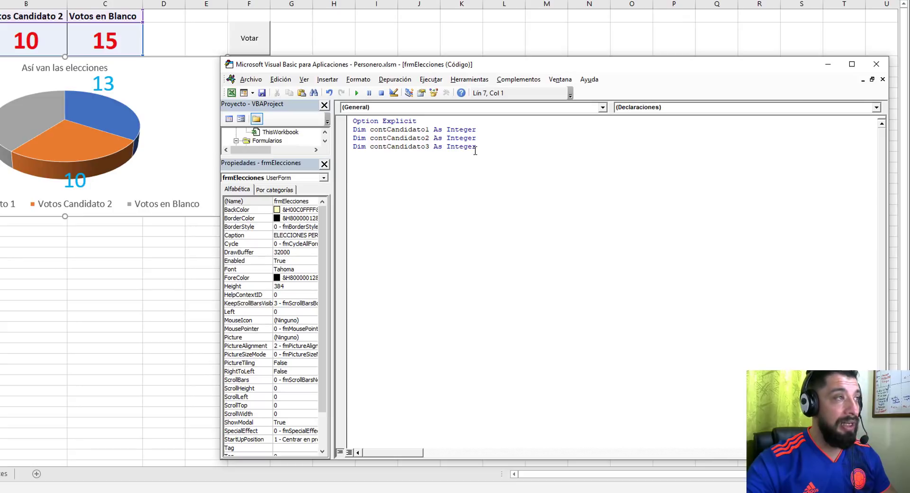
pyautogui.click(304, 80)
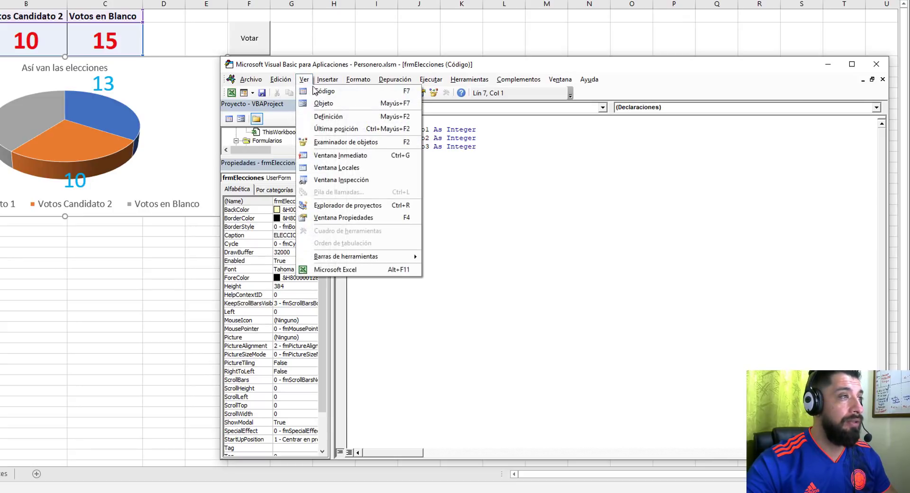
# Step: Add an empty UserForm_Initialize procedure by picking Initialize from the form's event list
pyautogui.click(325, 104)
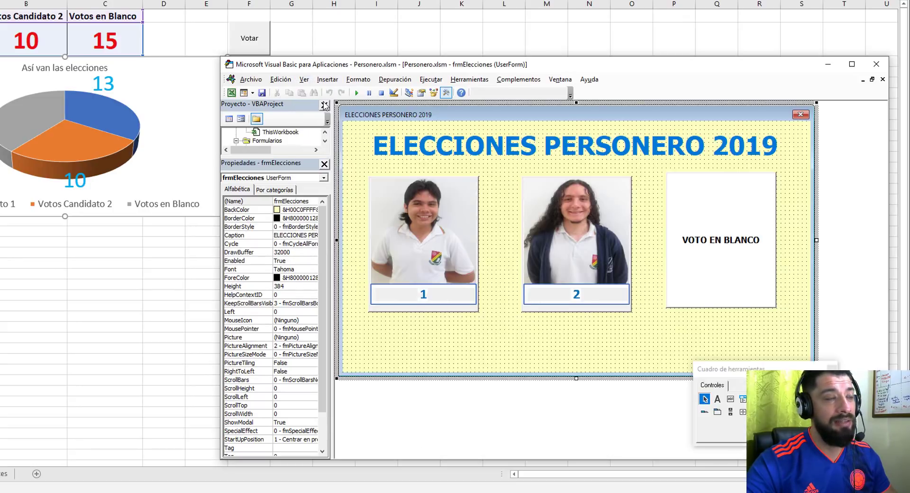
pyautogui.doubleClick(510, 358)
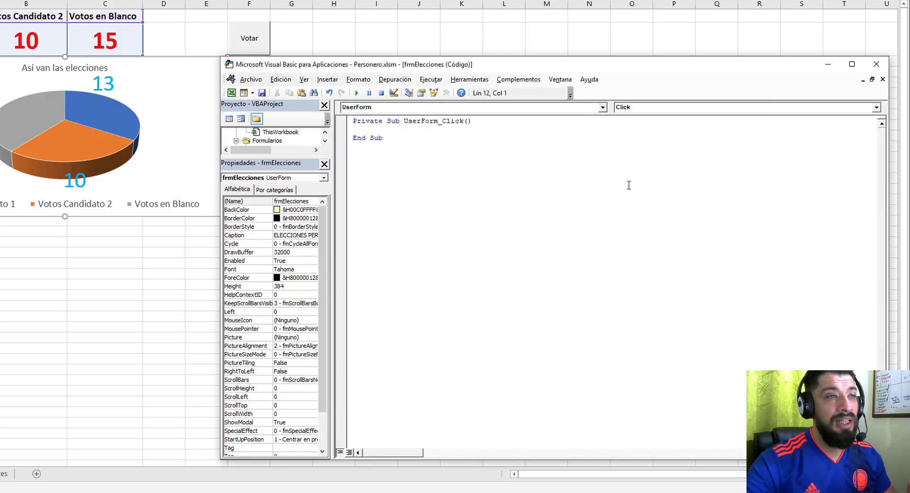
pyautogui.click(672, 110)
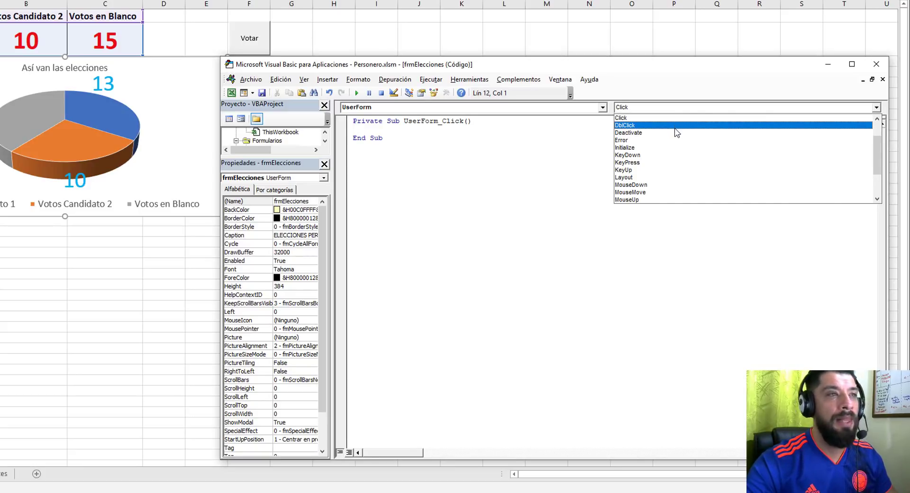
pyautogui.click(683, 148)
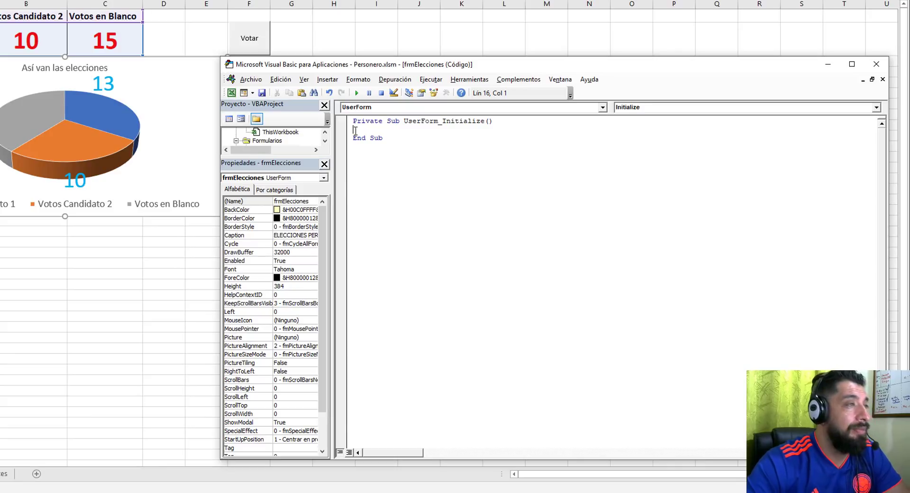
# Step: Delete the empty cmdCandidato1_Click and UserForm_Click procedures and select the contCandidato1 name
pyautogui.click(350, 453)
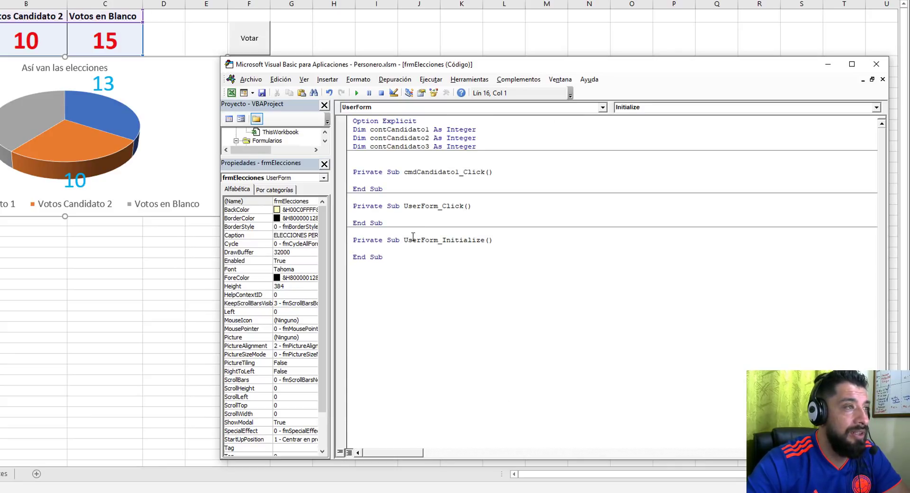
pyautogui.moveTo(390, 223); pyautogui.dragTo(354, 163)
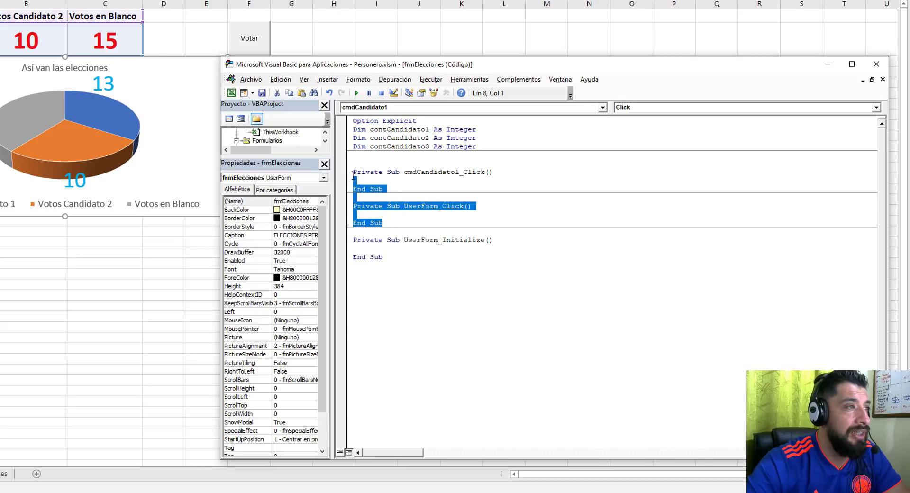
pyautogui.press('Delete')
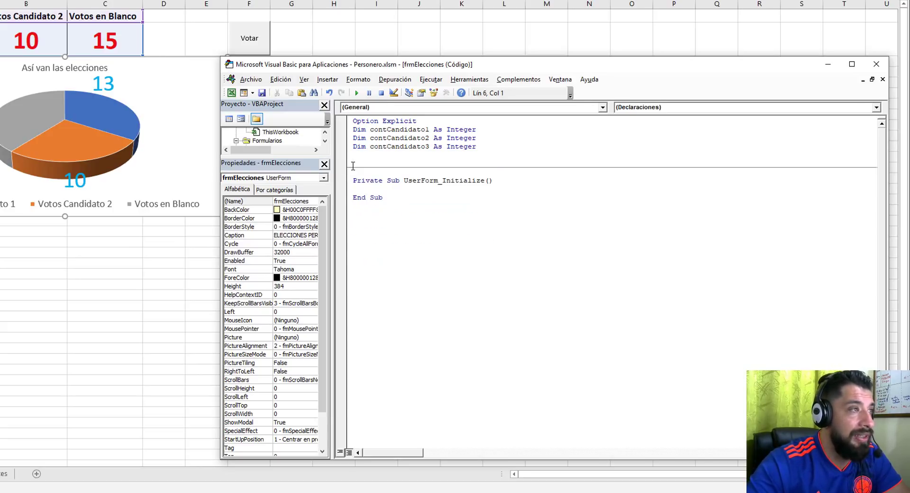
pyautogui.click(408, 189)
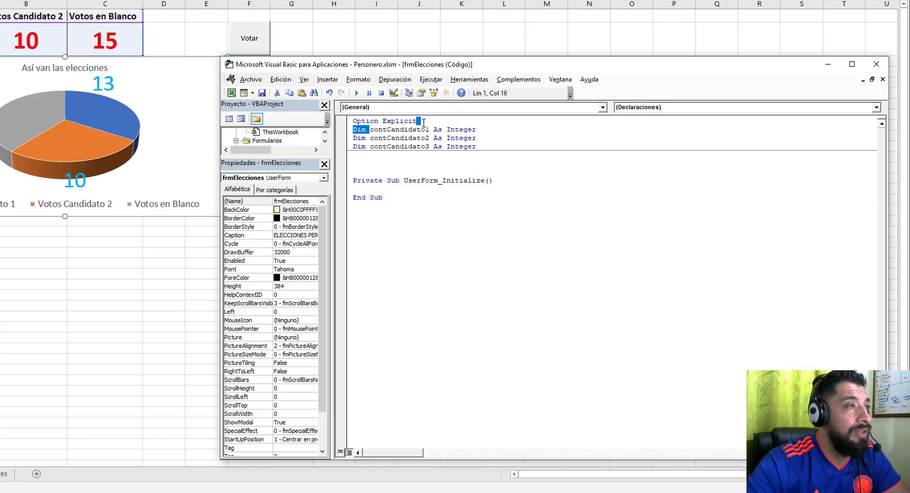
pyautogui.moveTo(370, 130); pyautogui.dragTo(429, 130)
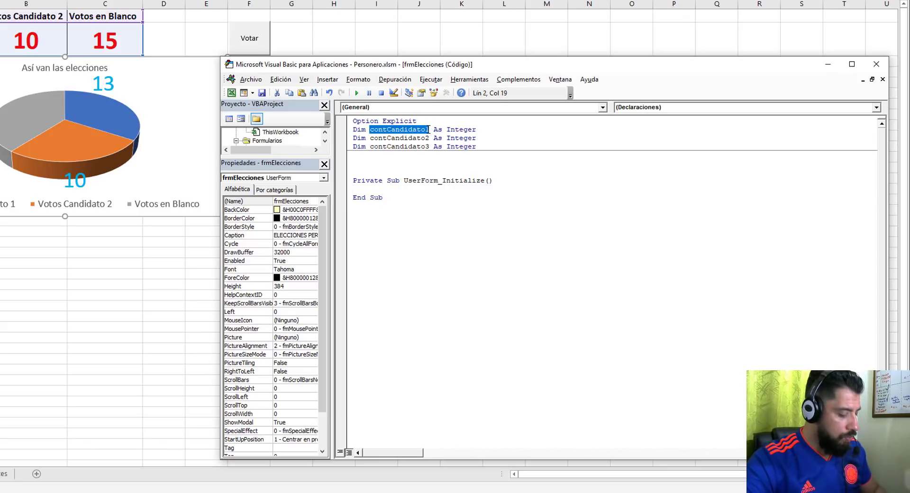
# Step: Inside UserForm_Initialize, write contCandidato1 = Worksheets("Hoja1").Cells(2, 1).Value
pyautogui.click(375, 188)
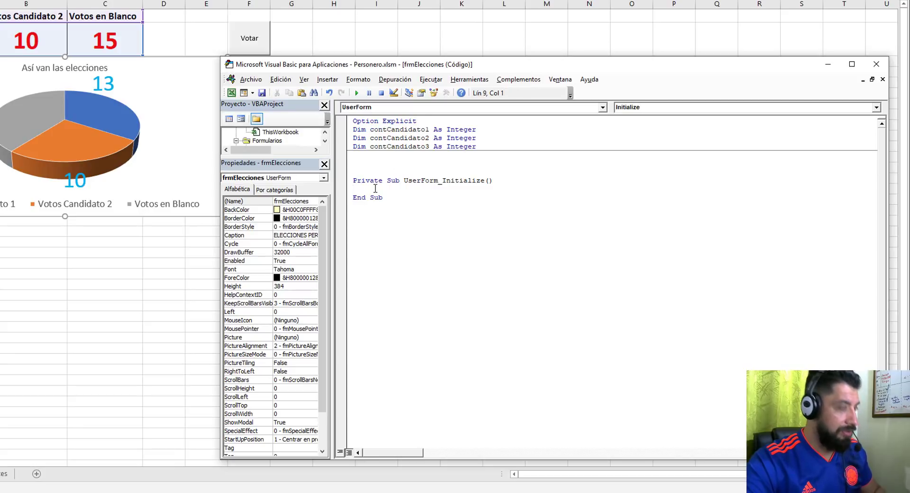
pyautogui.hotkey('ctrl', 'v')
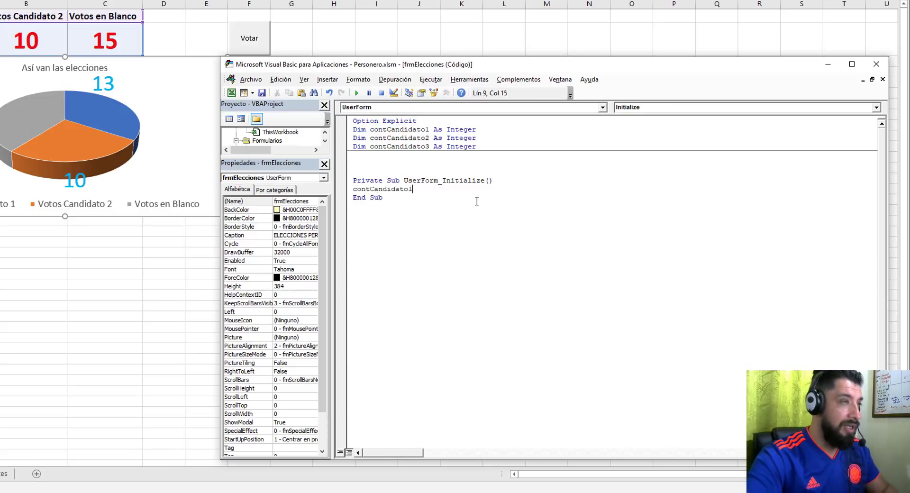
pyautogui.write('=wor')
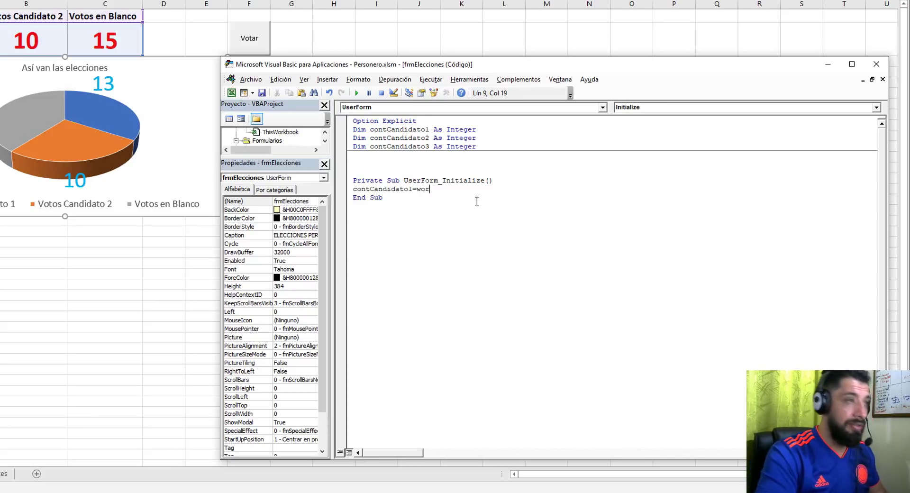
pyautogui.write('kshe')
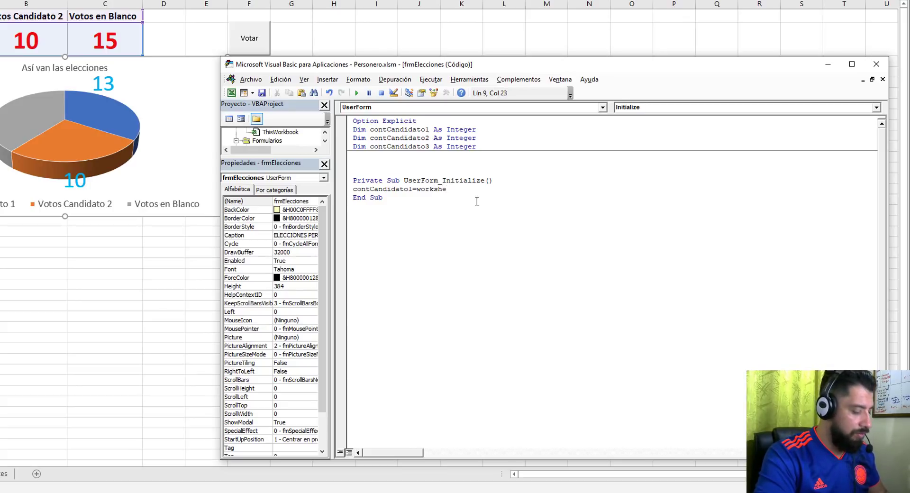
pyautogui.write('ets')
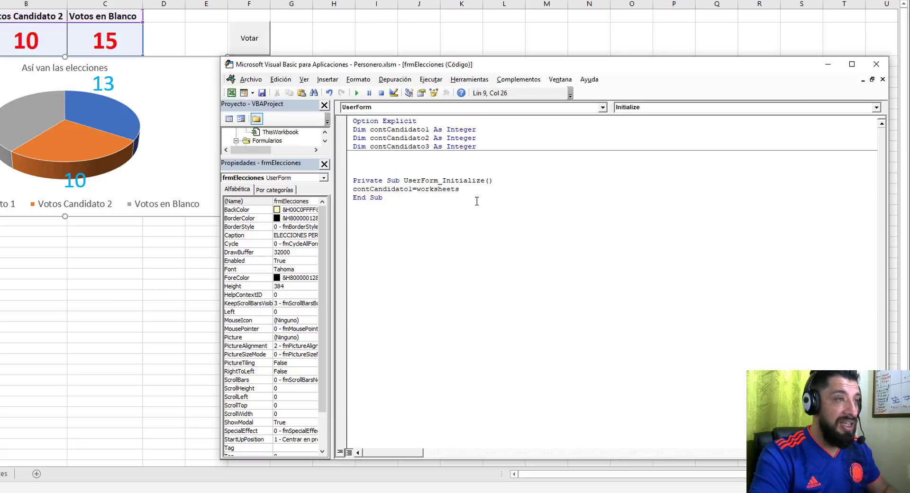
pyautogui.write('(')
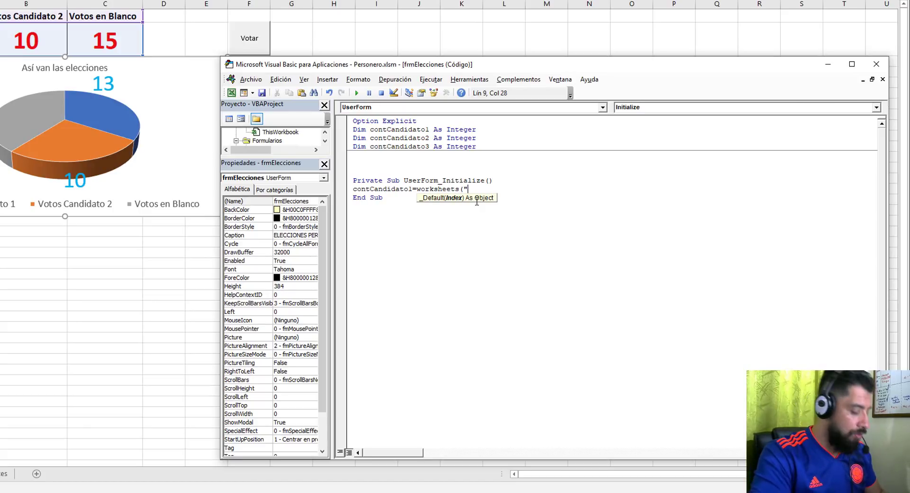
pyautogui.write('oja1"')
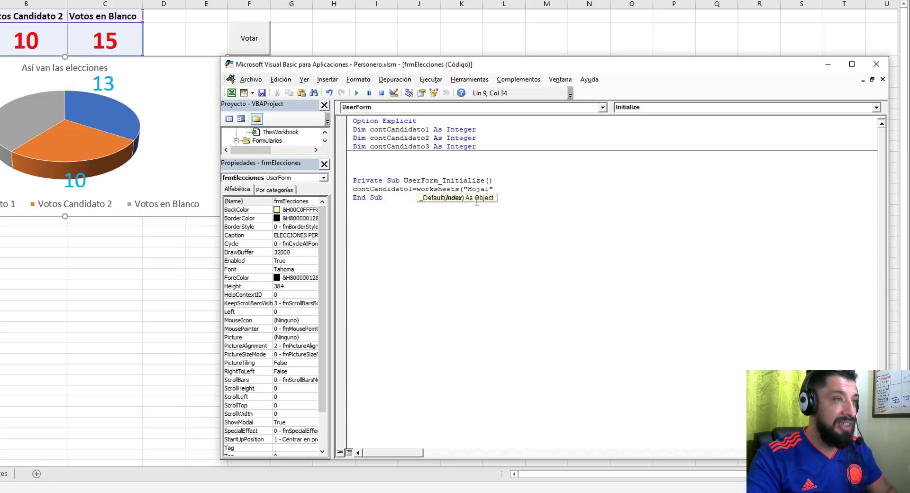
pyautogui.write(').')
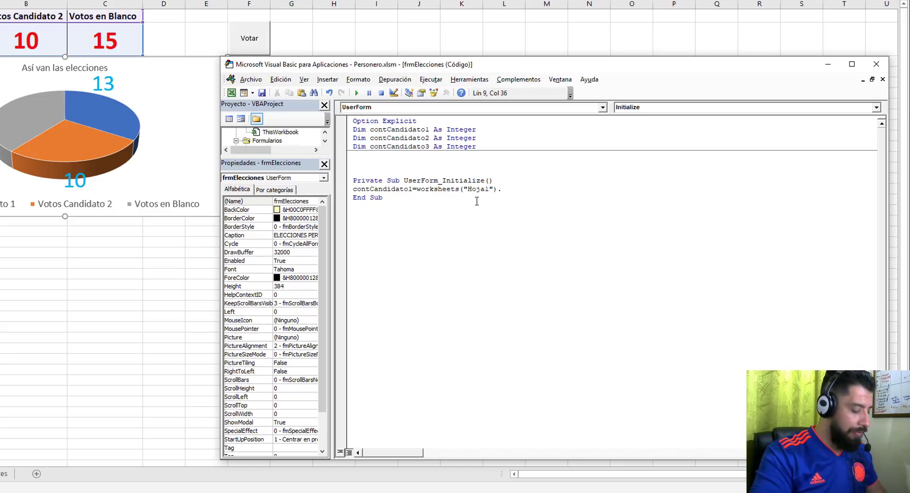
pyautogui.write('cells(')
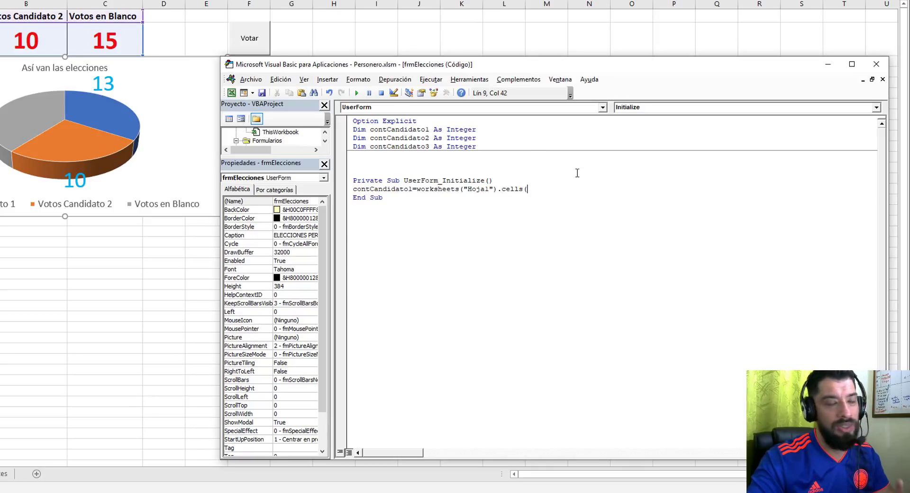
pyautogui.write('2,')
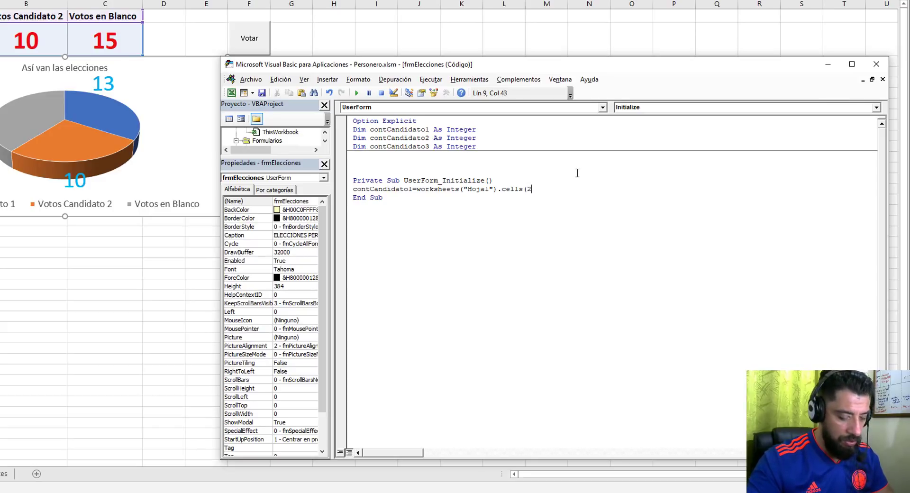
pyautogui.write('1')
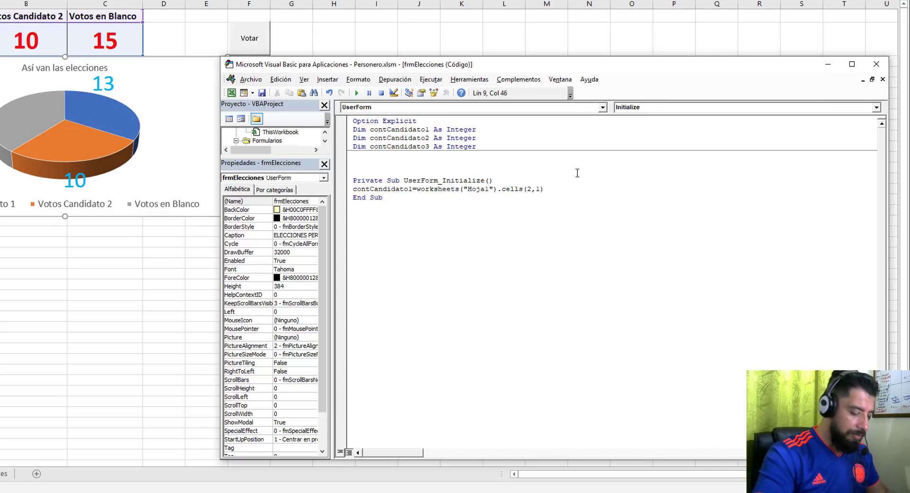
pyautogui.write(').value')
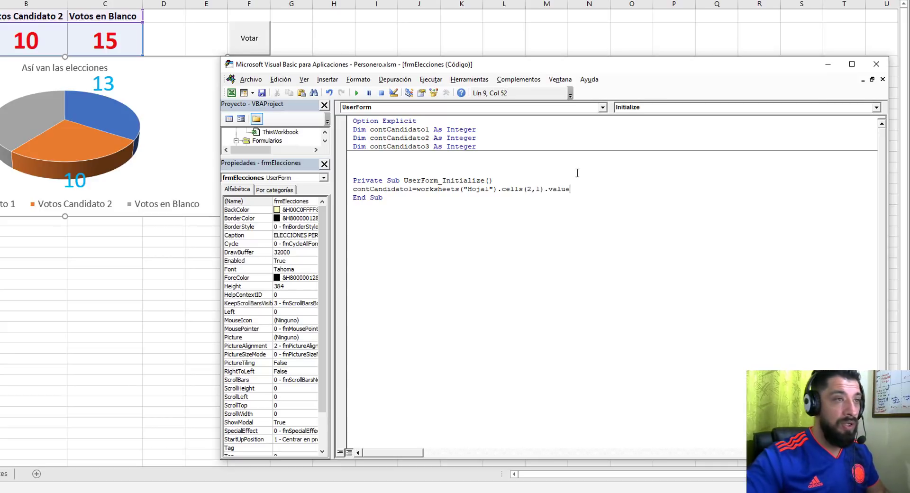
pyautogui.press('Return')
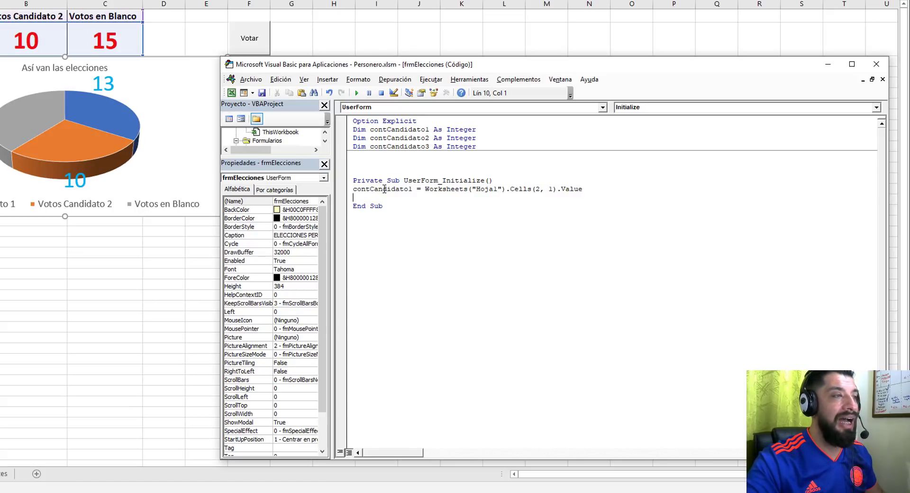
# Step: Copy the contCandidato1 assignment into two new lines, renaming them contCandidato2 and contCandidato3
pyautogui.moveTo(413, 189); pyautogui.dragTo(353, 190)
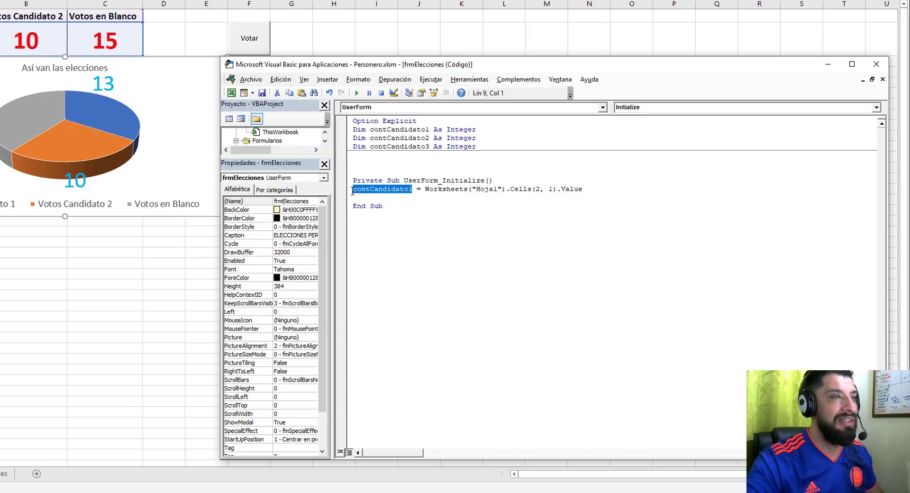
pyautogui.moveTo(585, 189); pyautogui.dragTo(345, 193)
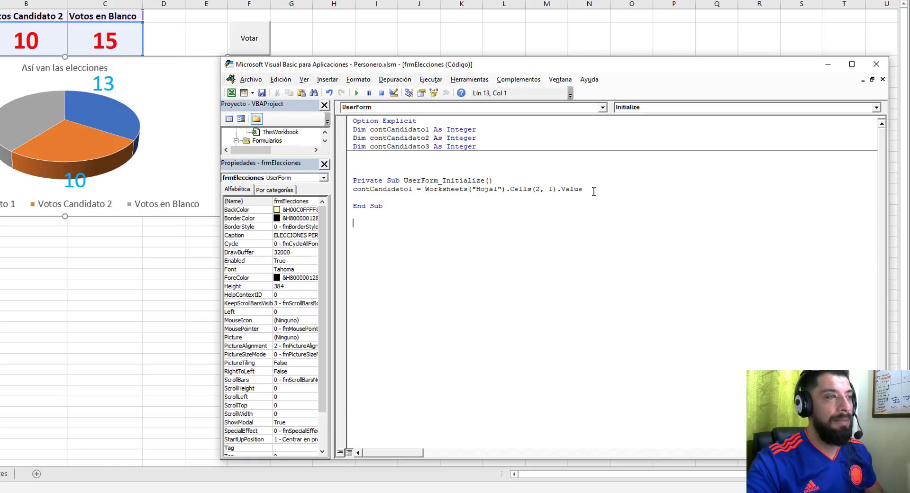
pyautogui.hotkey('ctrl', 'c')
pyautogui.click(359, 196)
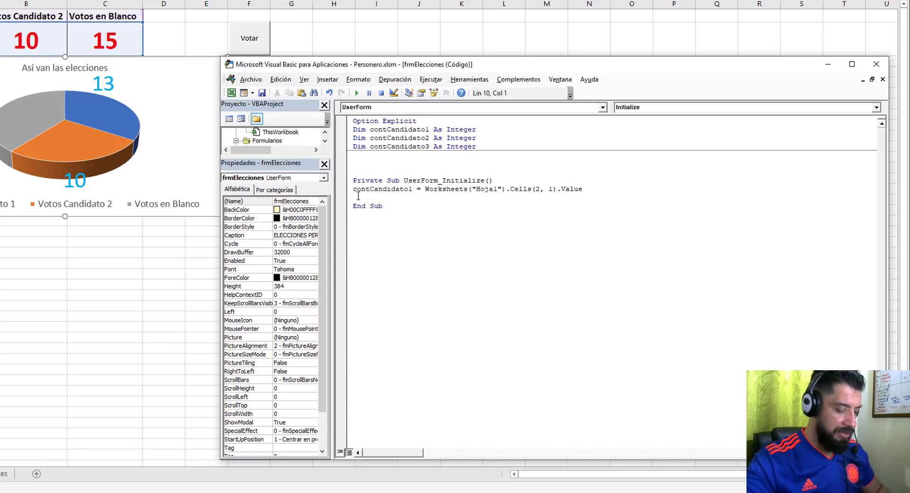
pyautogui.hotkey('ctrl', 'v')
pyautogui.hotkey('ctrl', 'v')
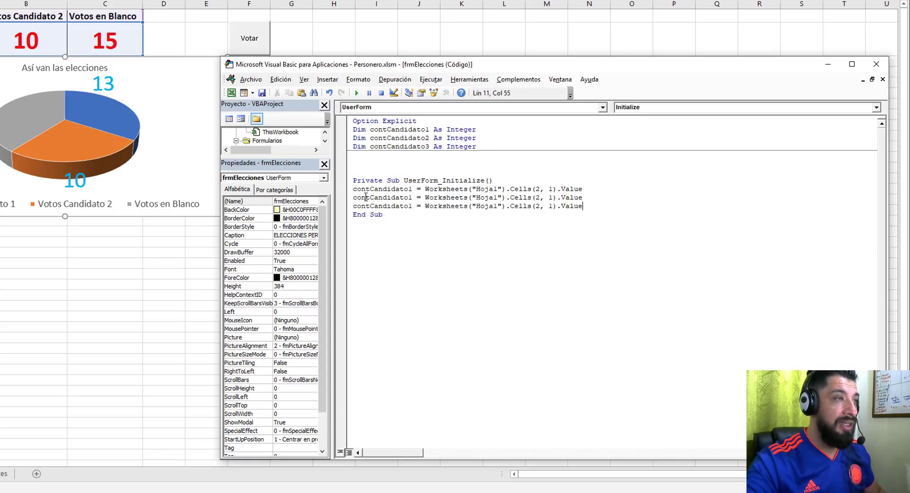
pyautogui.click(412, 198)
pyautogui.press('BackSpace')
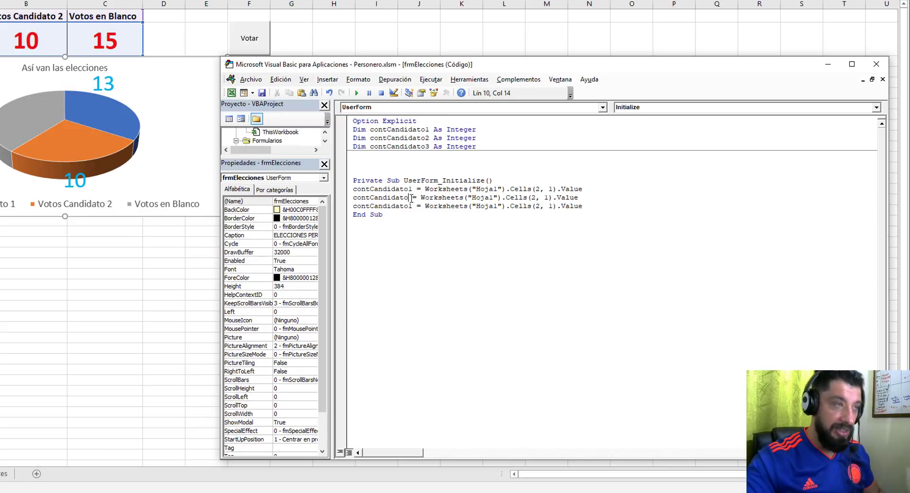
pyautogui.write('2')
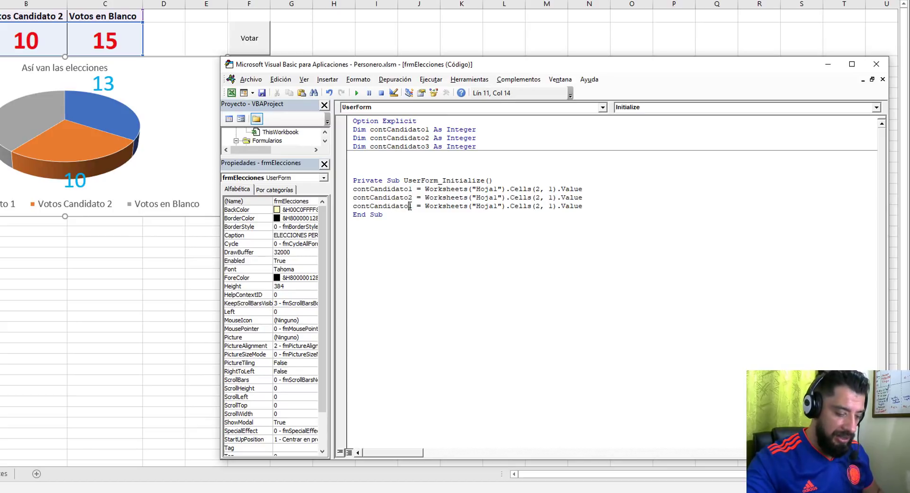
pyautogui.click(412, 206)
pyautogui.press('BackSpace')
pyautogui.write('3')
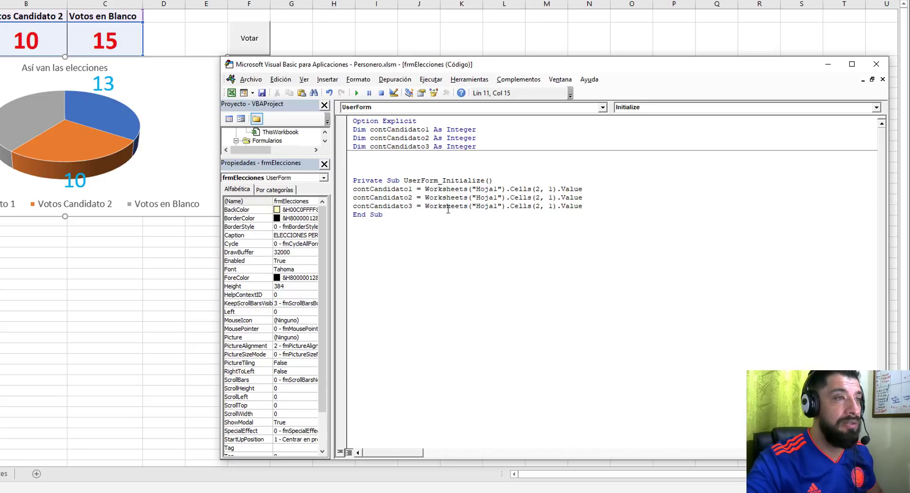
# Step: Change the copied lines' Cells column numbers to 2 and 3
pyautogui.click(541, 198)
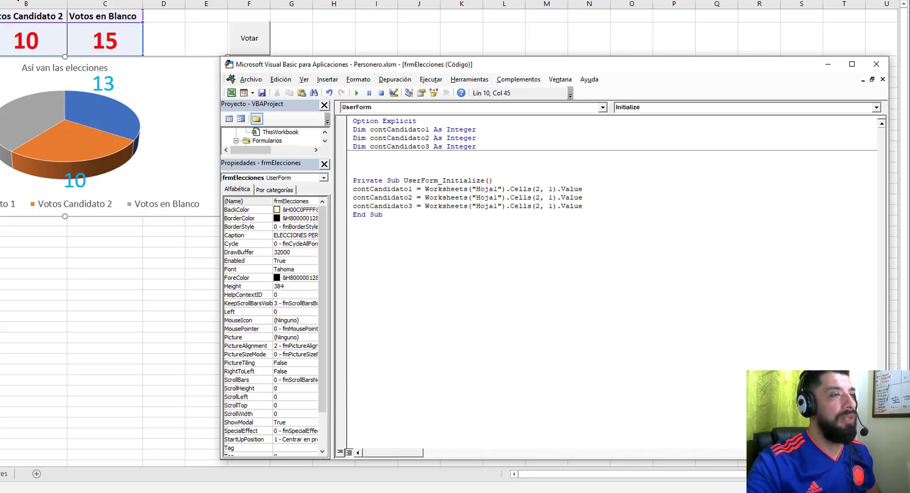
pyautogui.click(551, 197)
pyautogui.write('2')
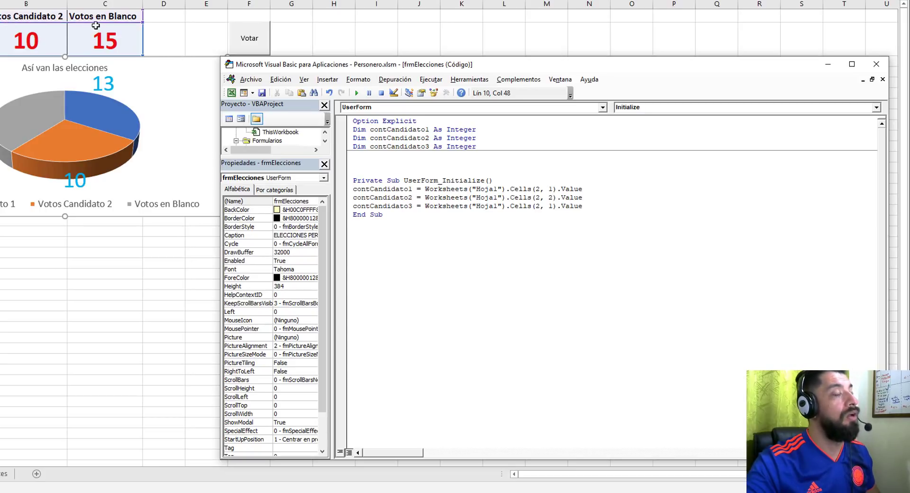
pyautogui.click(553, 206)
pyautogui.press('BackSpace')
pyautogui.write('3')
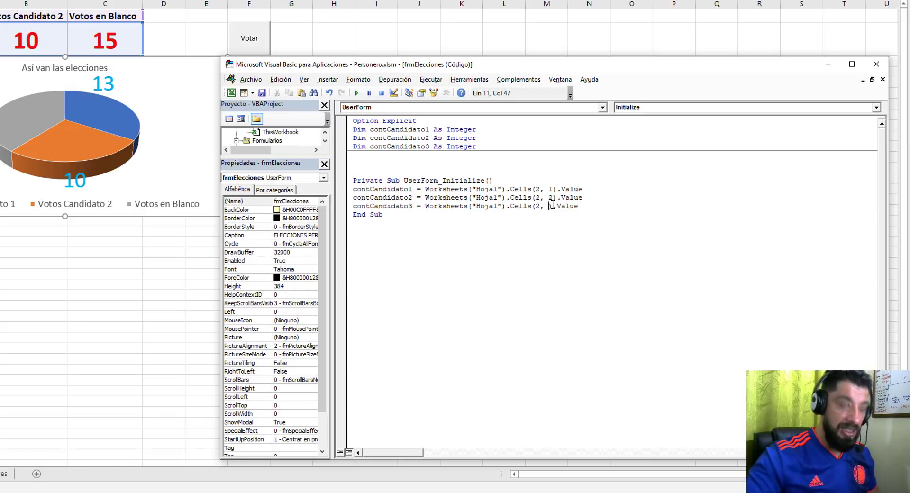
pyautogui.click(519, 229)
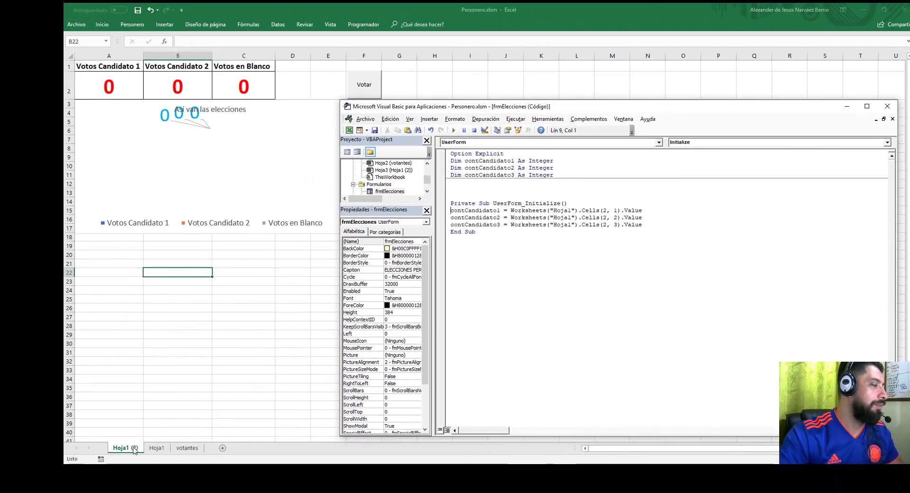
# Step: Rename the copied Hoja1 (2) sheet tab to 'resultados'
pyautogui.rightClick(135, 450)
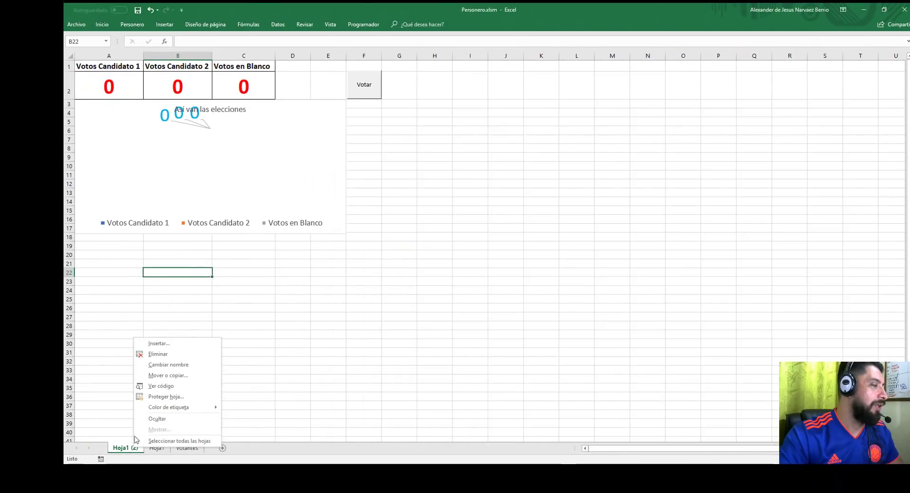
pyautogui.click(161, 368)
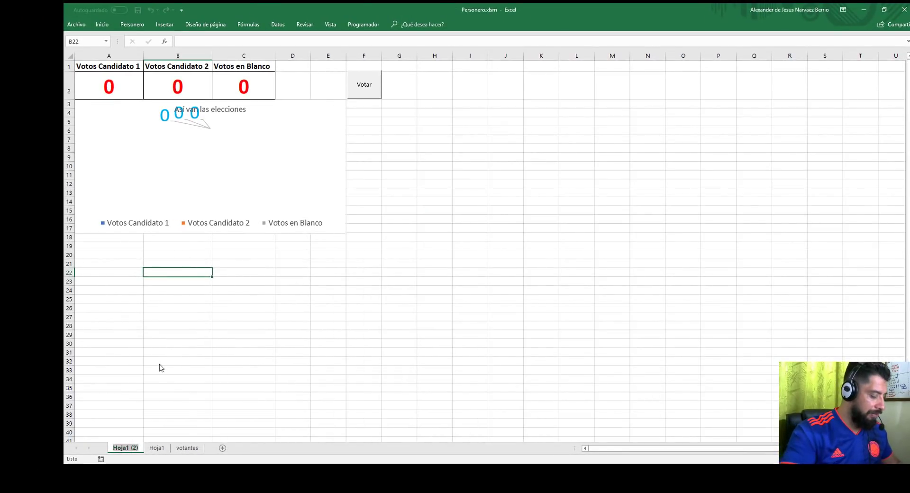
pyautogui.write('resultados')
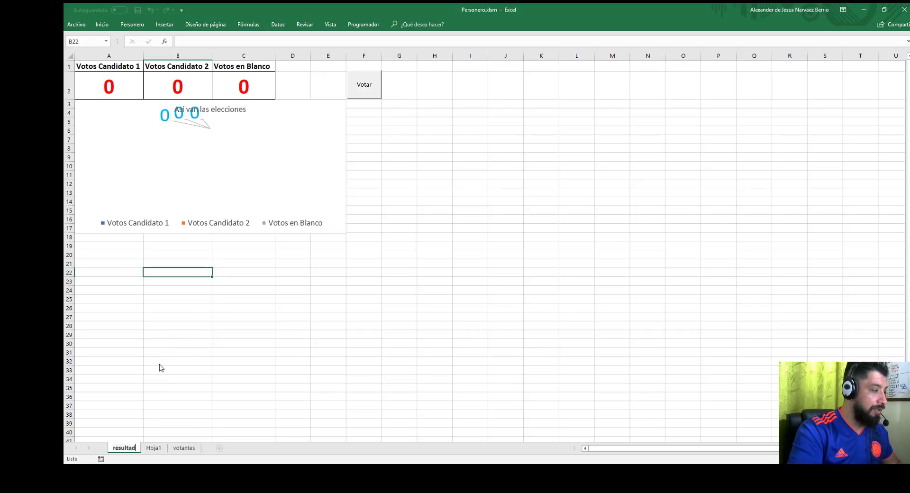
pyautogui.press('Return')
pyautogui.click(371, 365)
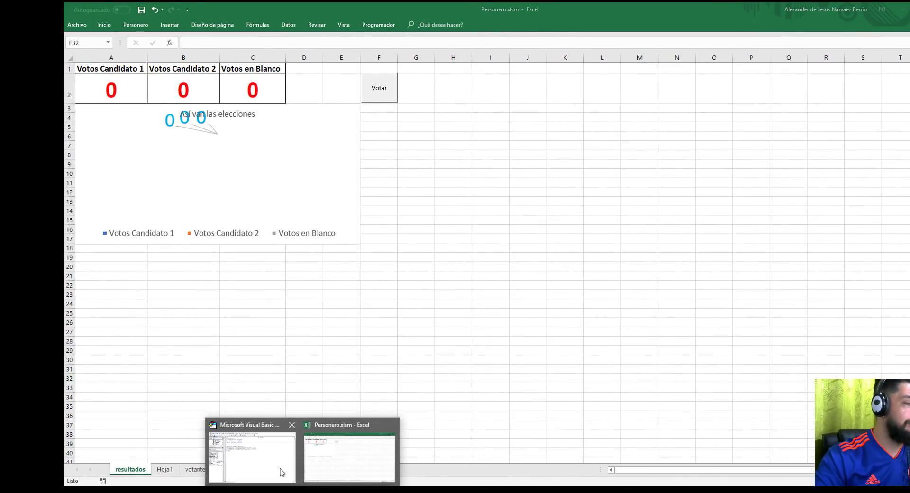
# Step: In the frmElecciones code, change Worksheets("Hoja1") to Worksheets("resultados") on lines 9, 10 and 11
pyautogui.click(252, 456)
pyautogui.moveTo(598, 220); pyautogui.dragTo(589, 219)
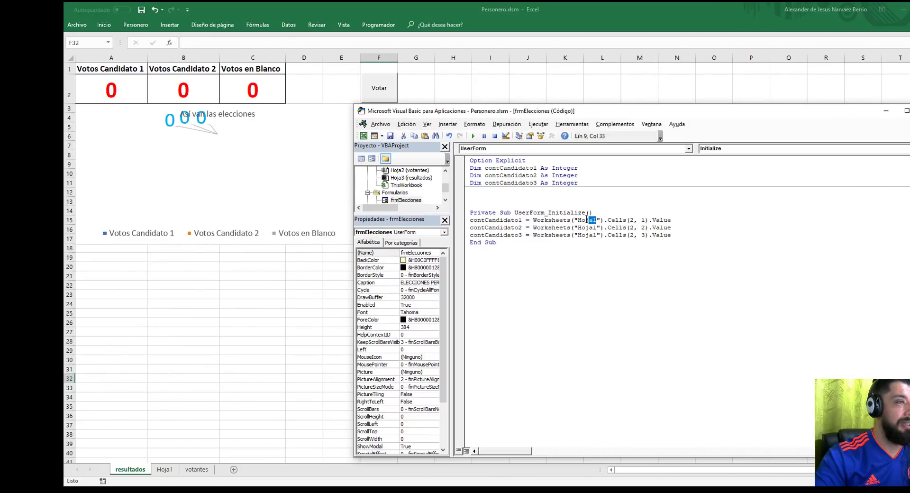
pyautogui.write('resu')
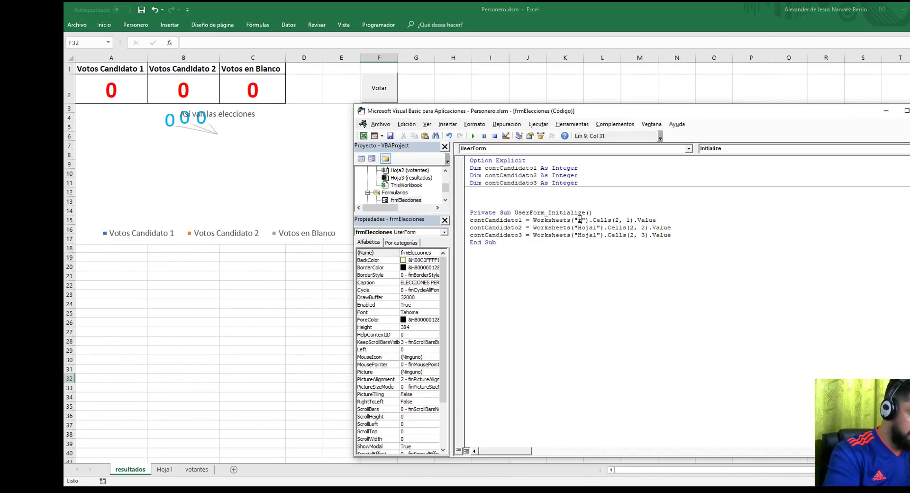
pyautogui.write('ltados')
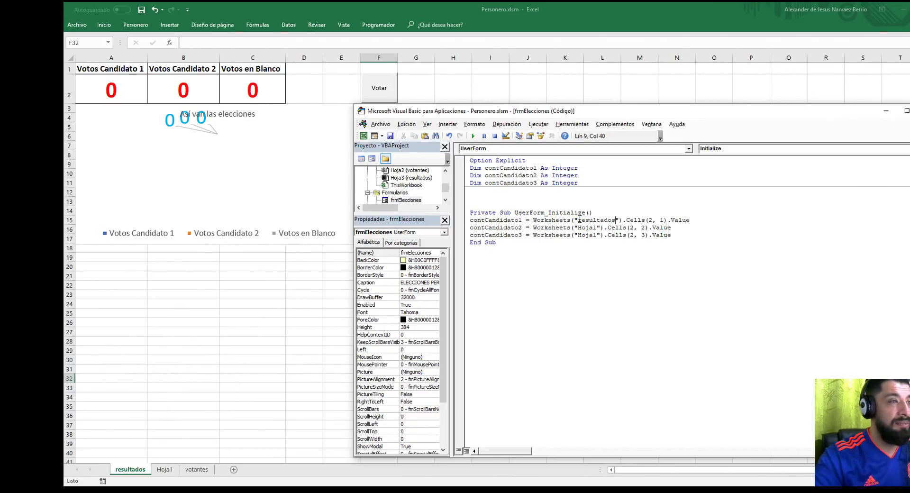
pyautogui.click(644, 262)
pyautogui.moveTo(616, 220)
pyautogui.mouseDown()
pyautogui.moveTo(578, 220)
pyautogui.moveTo(578, 235)
pyautogui.mouseUp()
pyautogui.hotkey('ctrl', 'v')
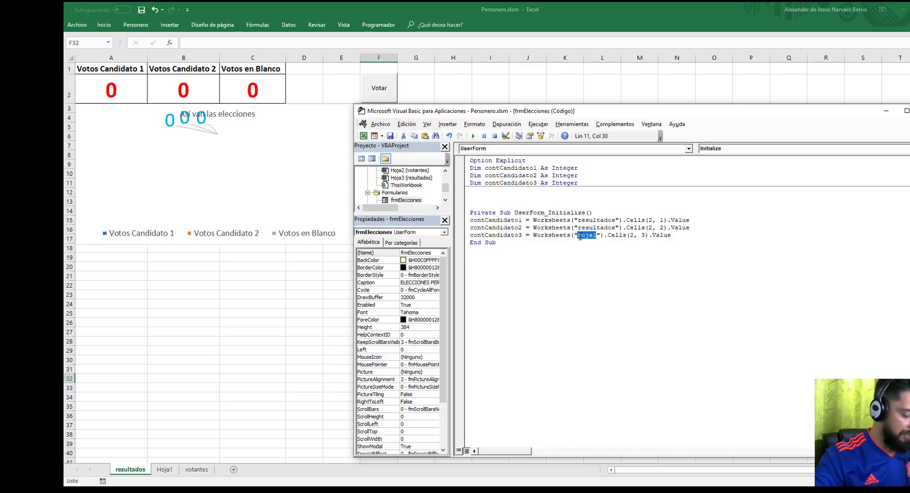
pyautogui.hotkey('ctrl', 'v')
pyautogui.click(613, 257)
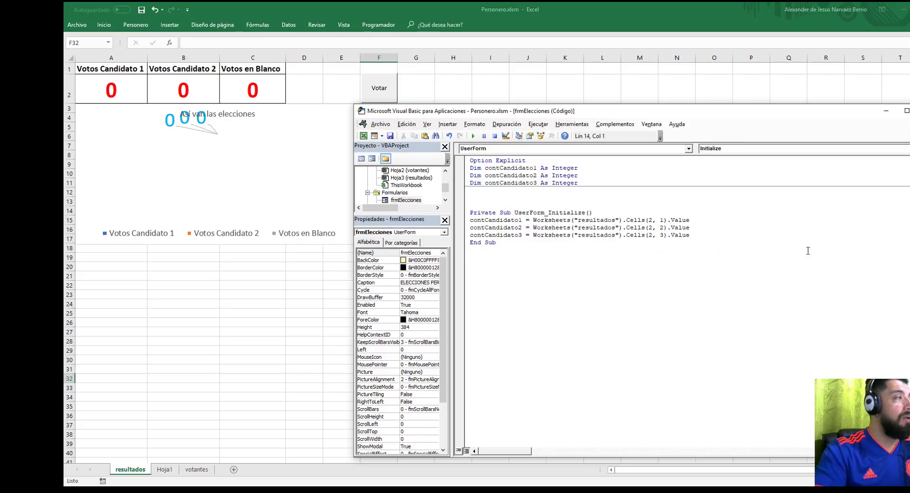
pyautogui.click(252, 296)
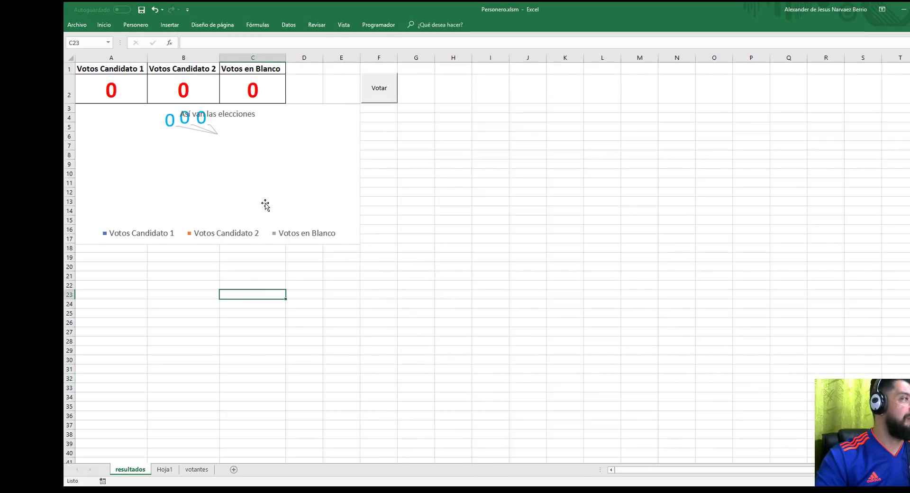
pyautogui.click(262, 187)
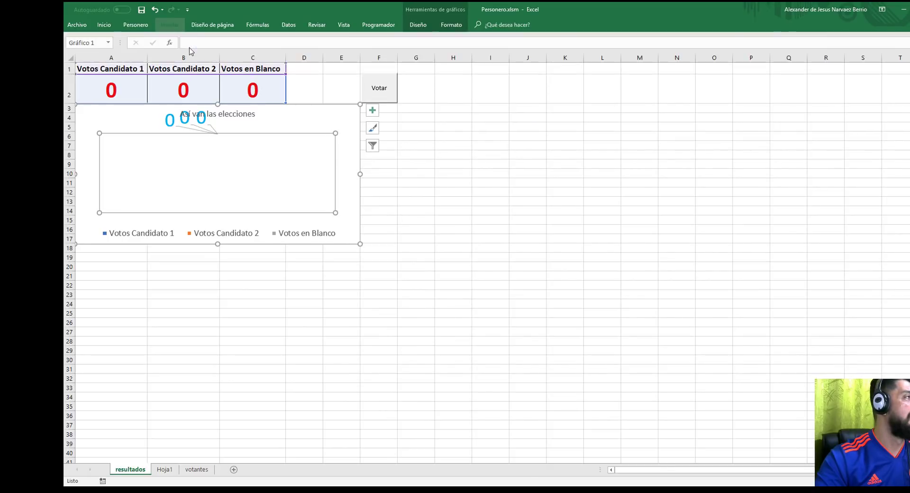
pyautogui.click(412, 210)
pyautogui.click(171, 26)
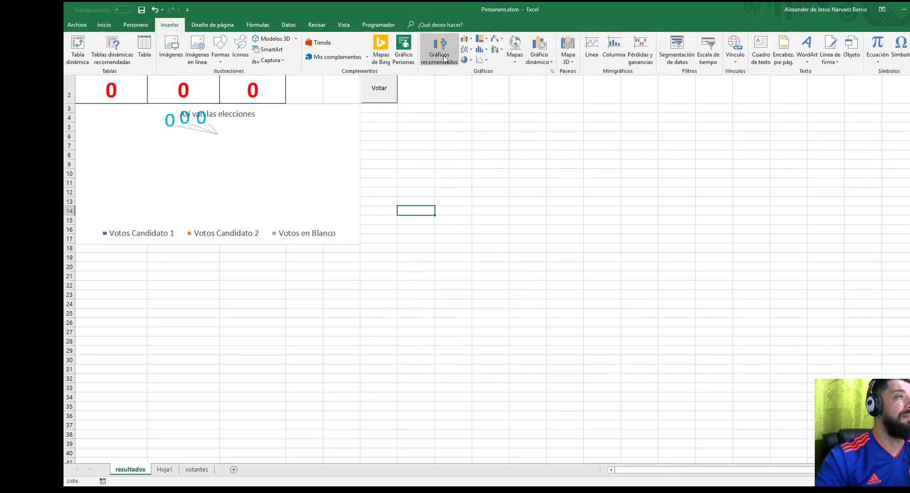
pyautogui.click(466, 60)
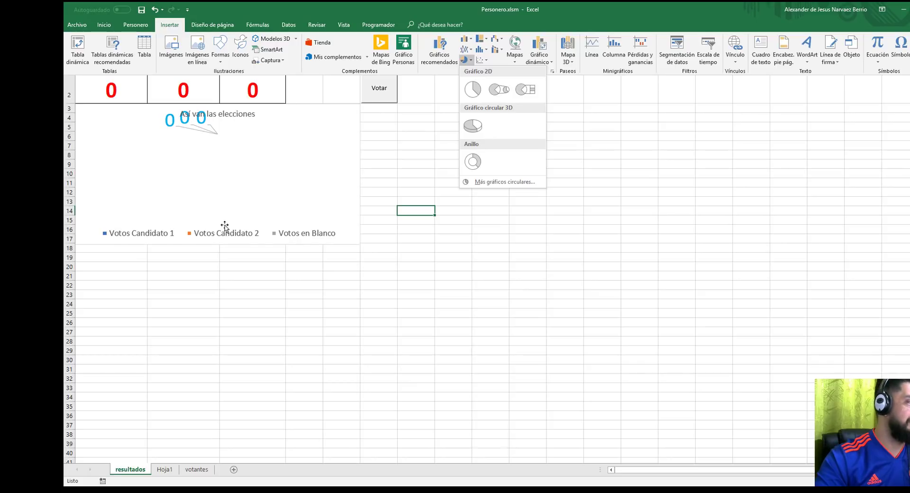
pyautogui.press('Escape')
pyautogui.hotkey('ctrl', 'F1')
pyautogui.click(242, 168)
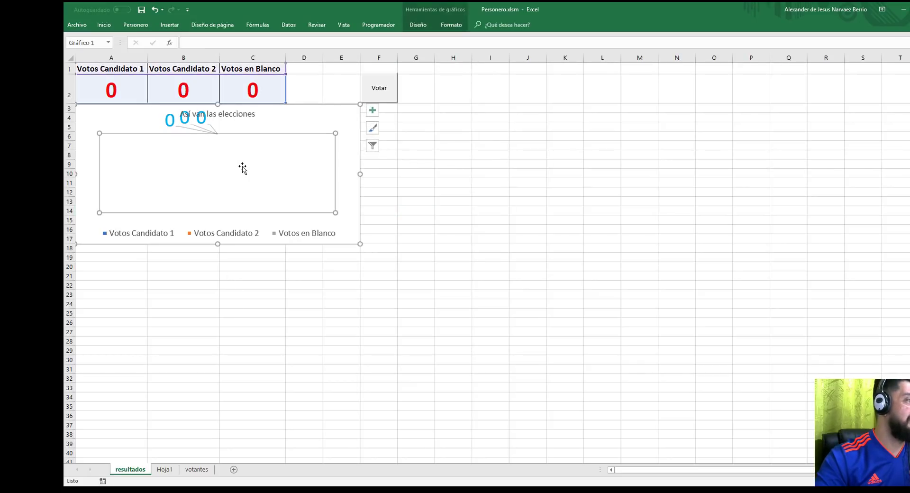
pyautogui.rightClick(242, 167)
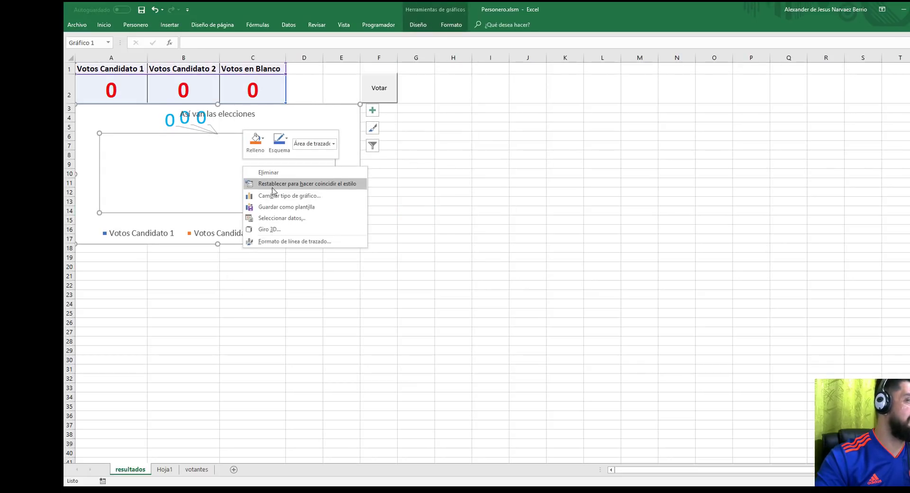
pyautogui.click(265, 218)
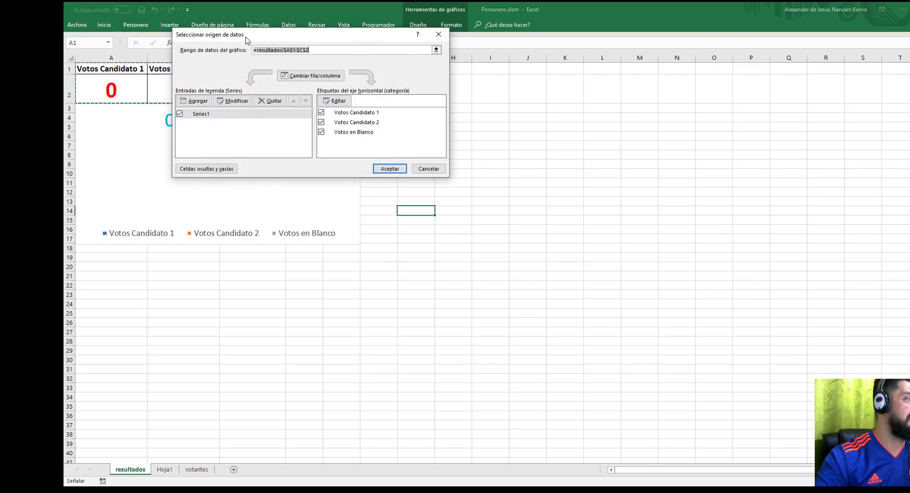
pyautogui.moveTo(248, 36)
pyautogui.mouseDown()
pyautogui.moveTo(361, 90)
pyautogui.moveTo(264, 245)
pyautogui.mouseUp()
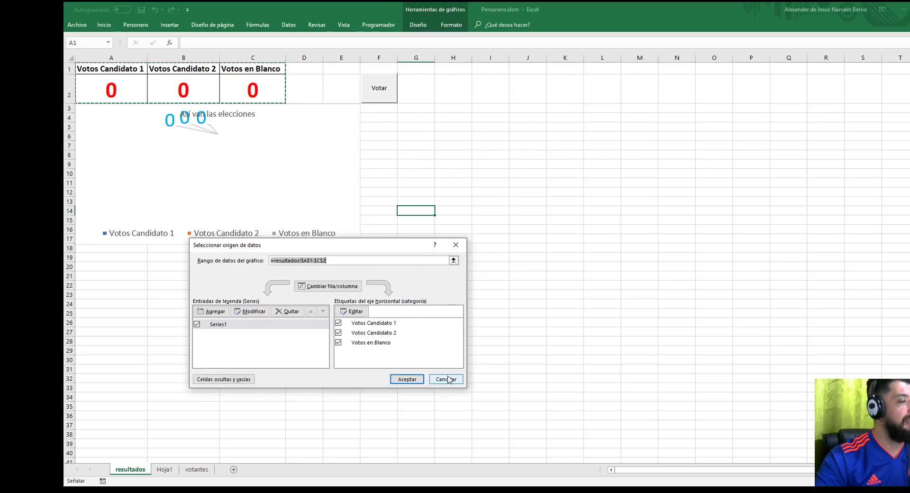
pyautogui.click(407, 379)
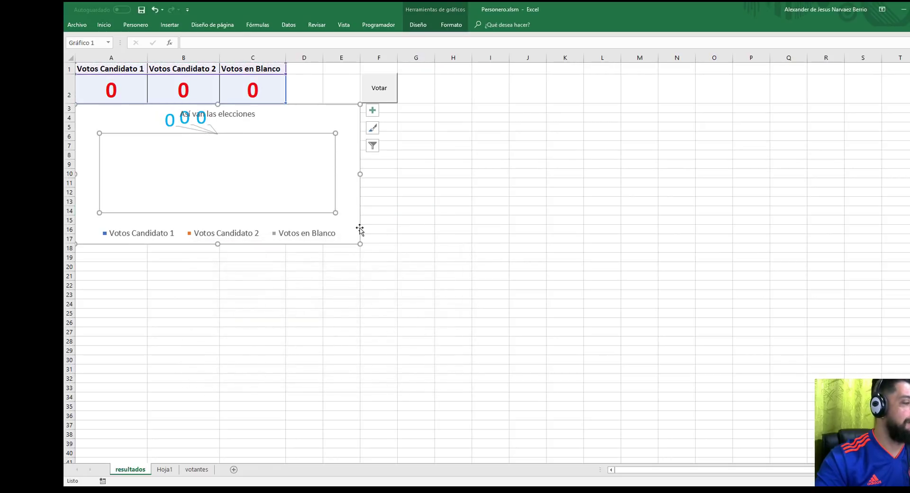
# Step: Create a click handler for the candidate 1 photo button (cmdCandidato1) on frmElecciones
pyautogui.click(344, 488)
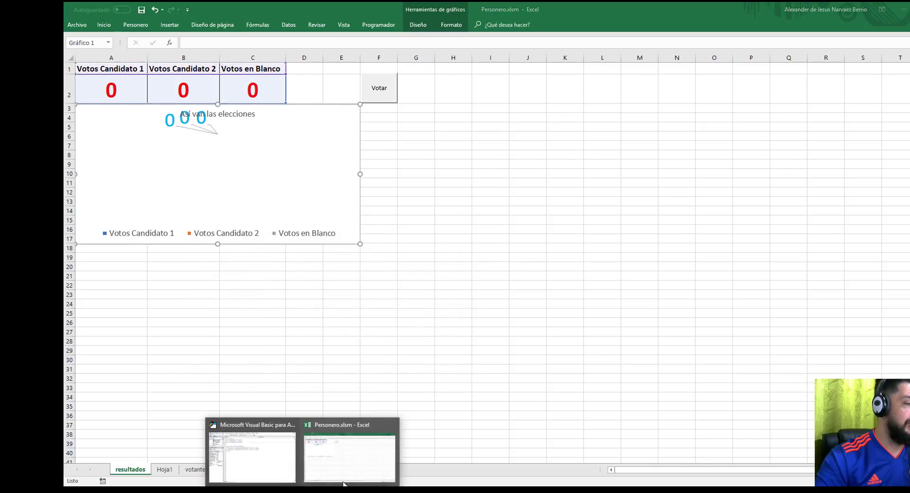
pyautogui.click(283, 462)
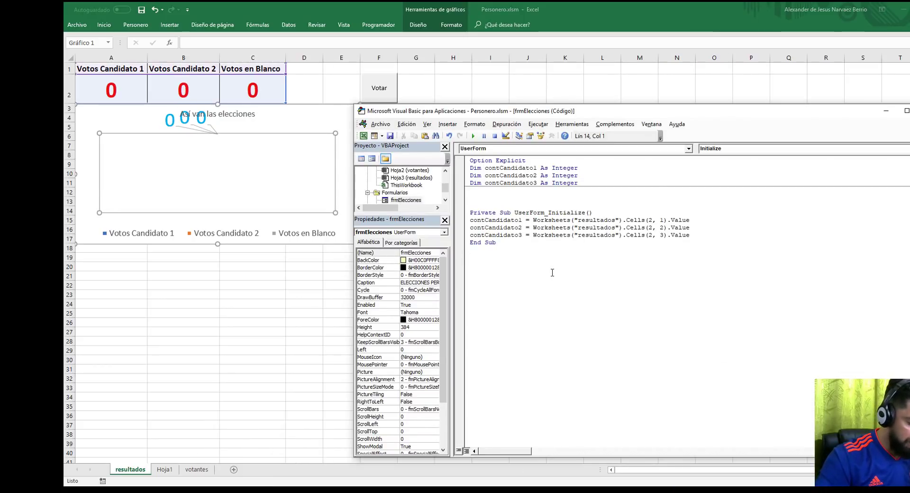
pyautogui.hotkey('shift', 'F7')
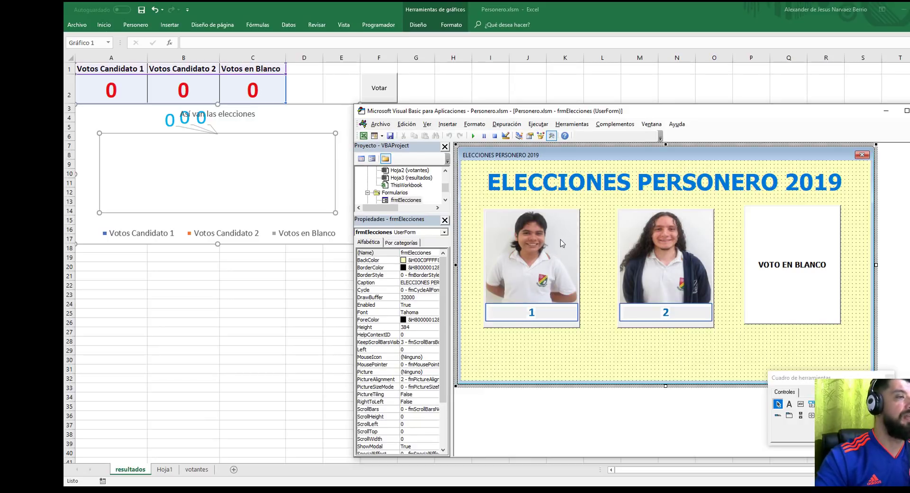
pyautogui.click(562, 243)
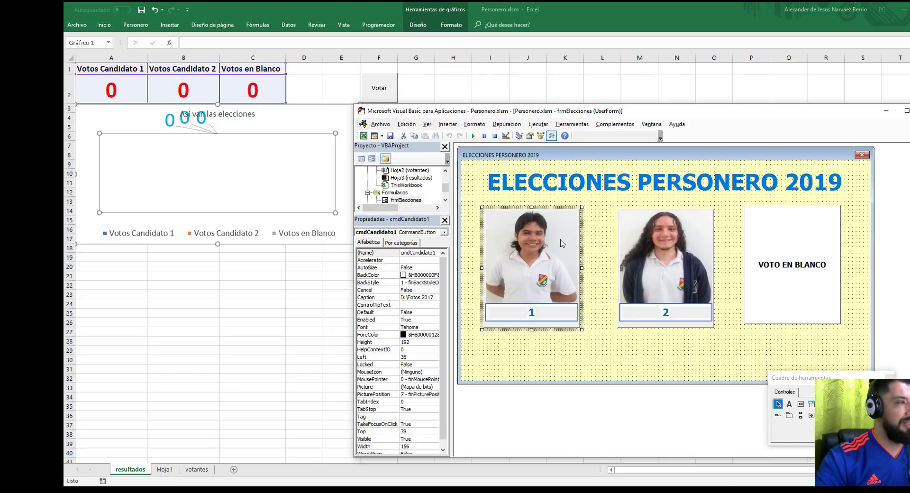
pyautogui.doubleClick(529, 249)
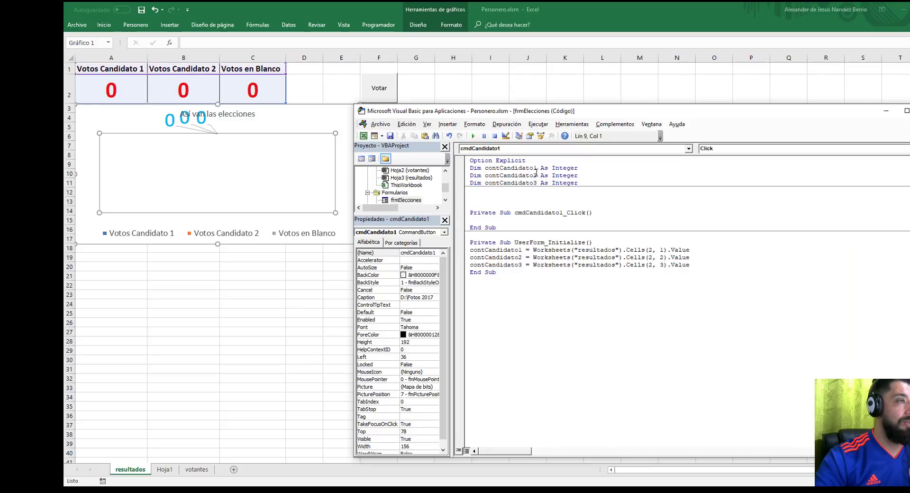
# Step: Add the line contCandidato1 = contCandidato1 + 1 to the cmdCandidato1 click handler
pyautogui.moveTo(537, 170); pyautogui.dragTo(486, 170)
pyautogui.hotkey('ctrl', 'c')
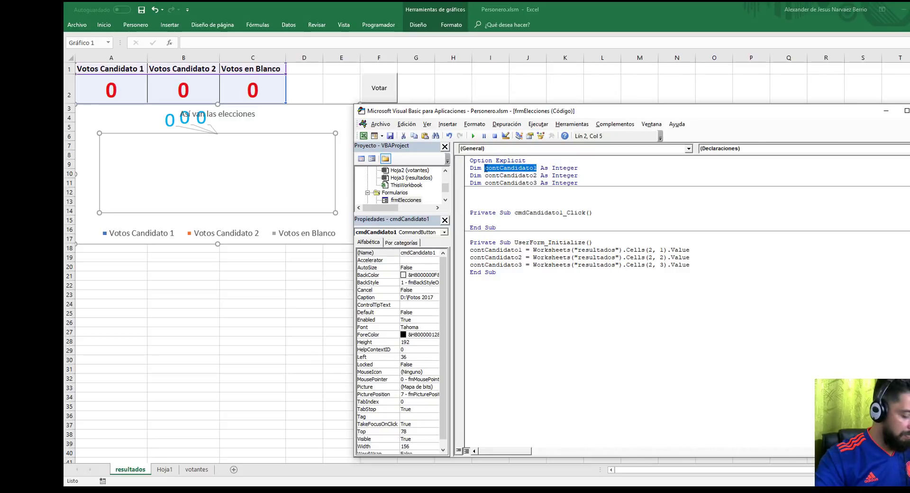
pyautogui.click(481, 221)
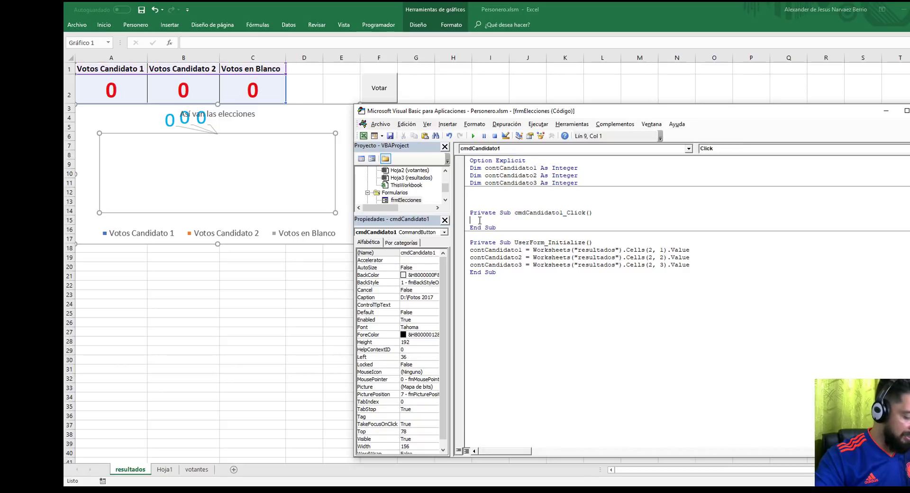
pyautogui.hotkey('ctrl', 'v')
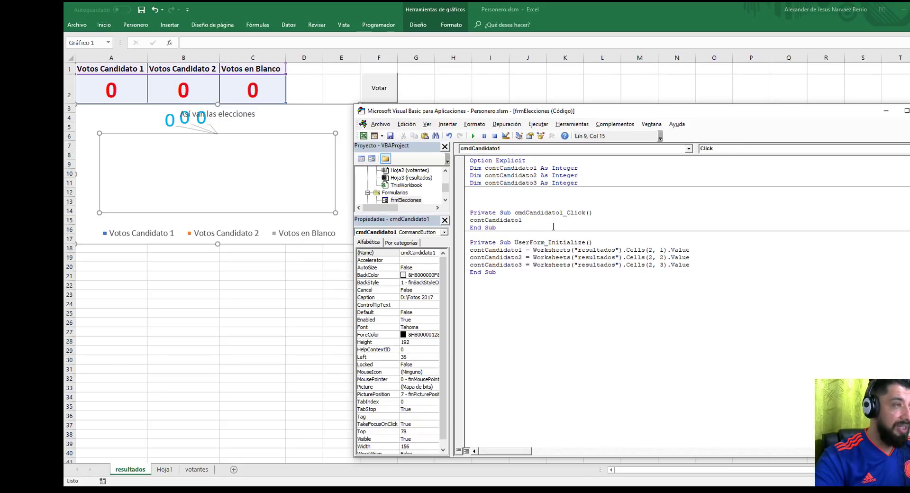
pyautogui.write('=')
pyautogui.hotkey('ctrl', 'v')
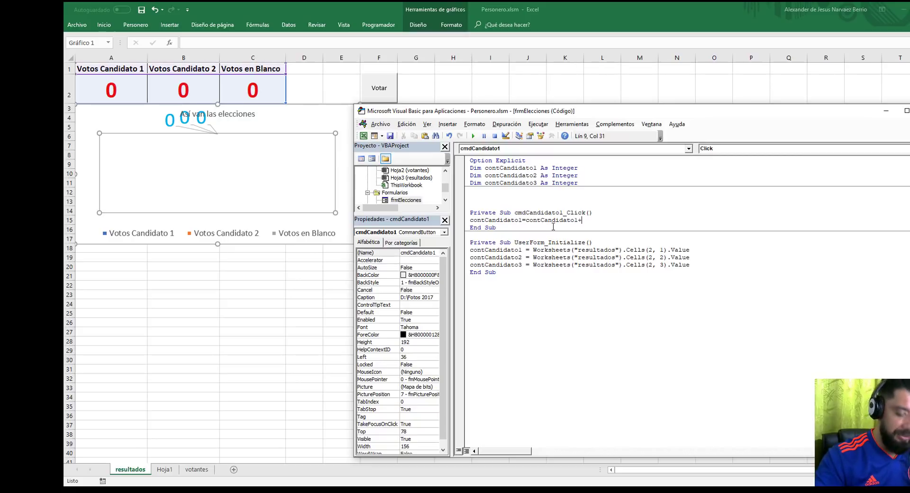
pyautogui.click(586, 290)
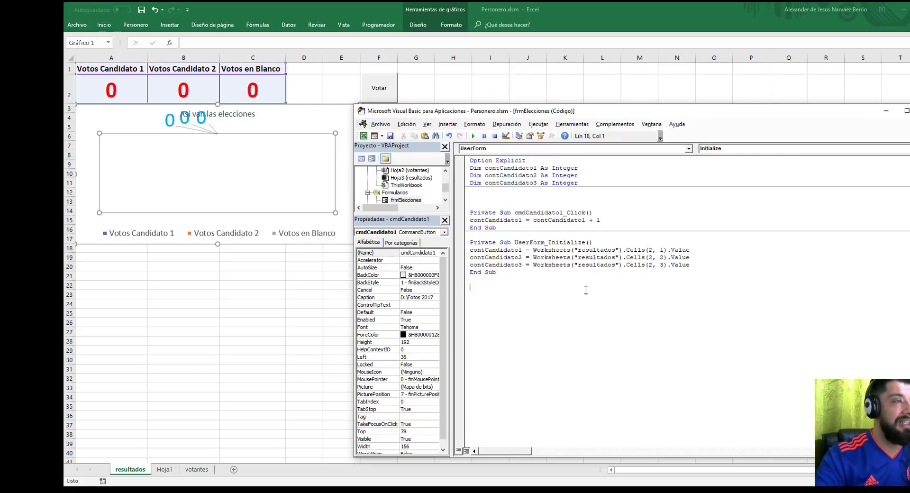
pyautogui.click(605, 219)
pyautogui.press('Return')
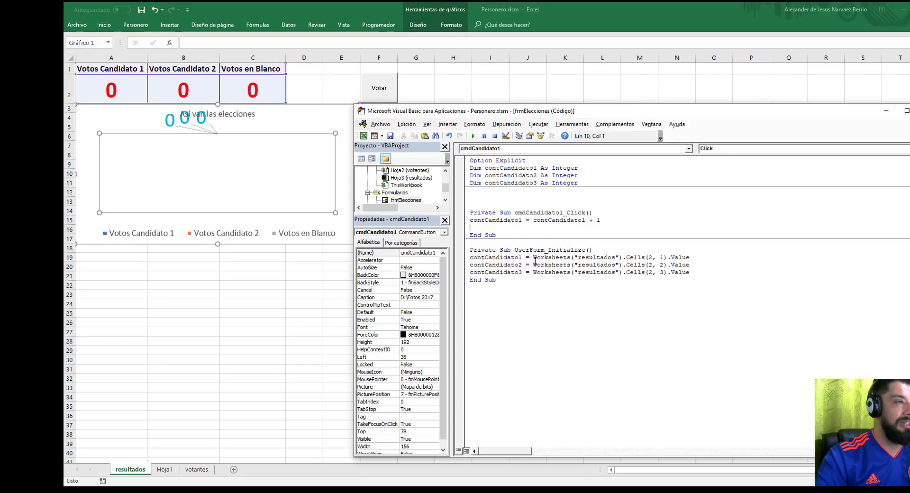
# Step: Add Worksheets("resultados").Cells(2, 1).Value = contCandidato1 below it, then run the form
pyautogui.moveTo(534, 260); pyautogui.dragTo(691, 259)
pyautogui.hotkey('ctrl', 'c')
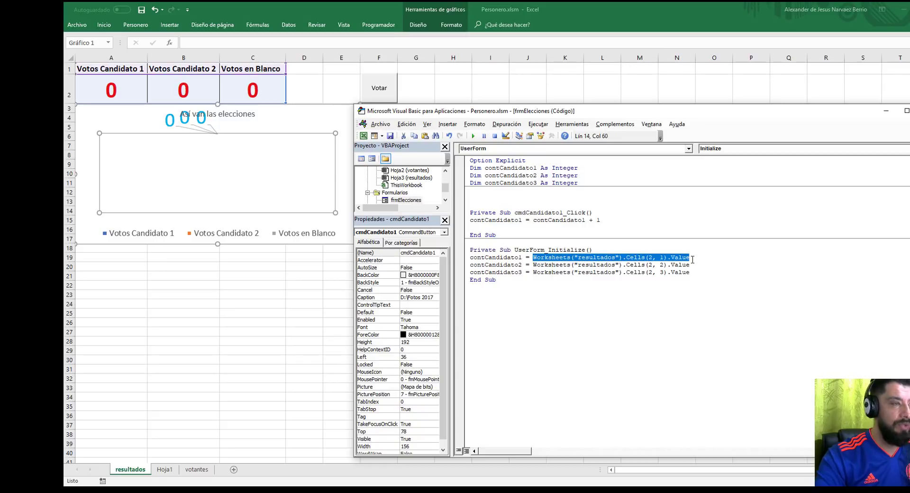
pyautogui.click(477, 225)
pyautogui.hotkey('ctrl', 'v')
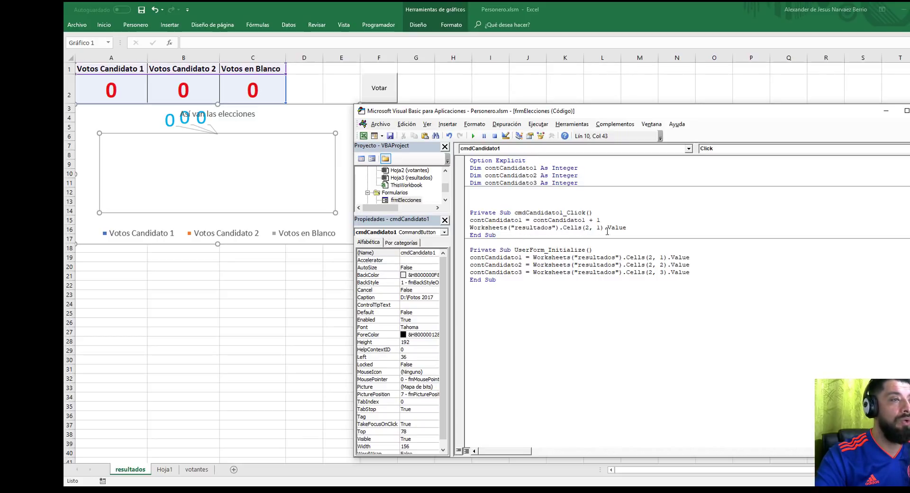
pyautogui.write('=')
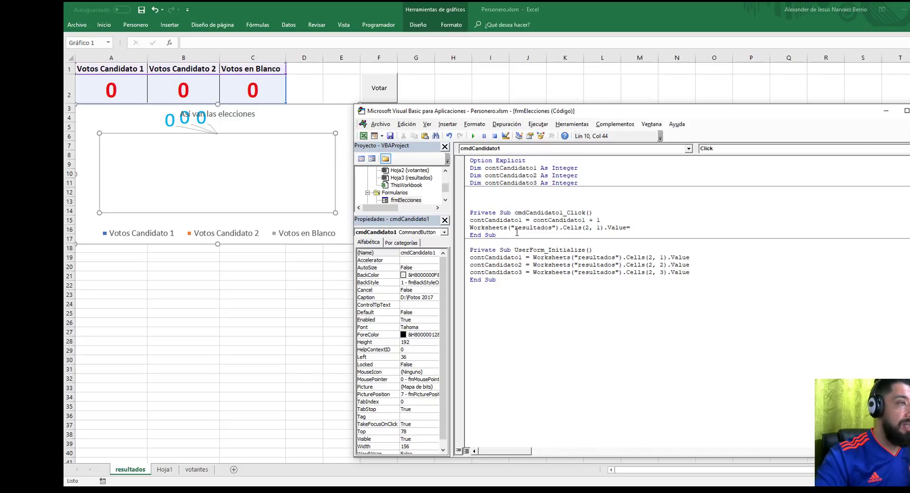
pyautogui.click(503, 235)
pyautogui.click(515, 284)
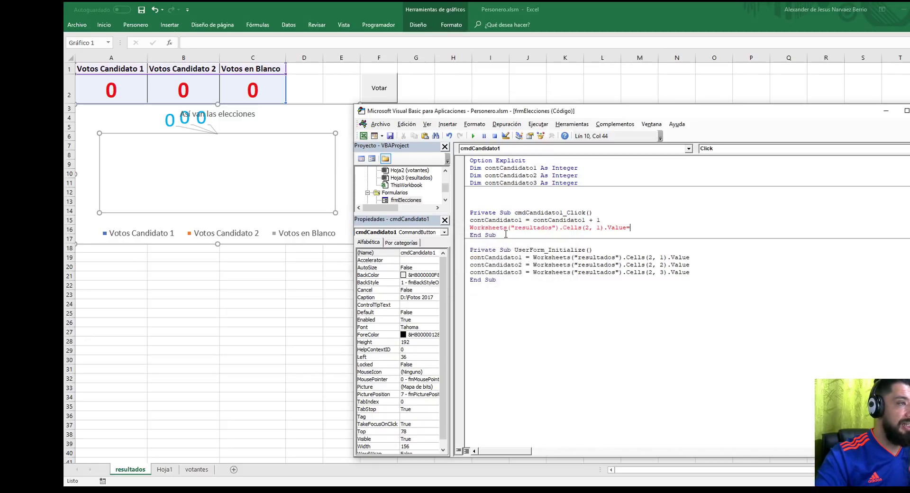
pyautogui.moveTo(522, 220); pyautogui.dragTo(470, 220)
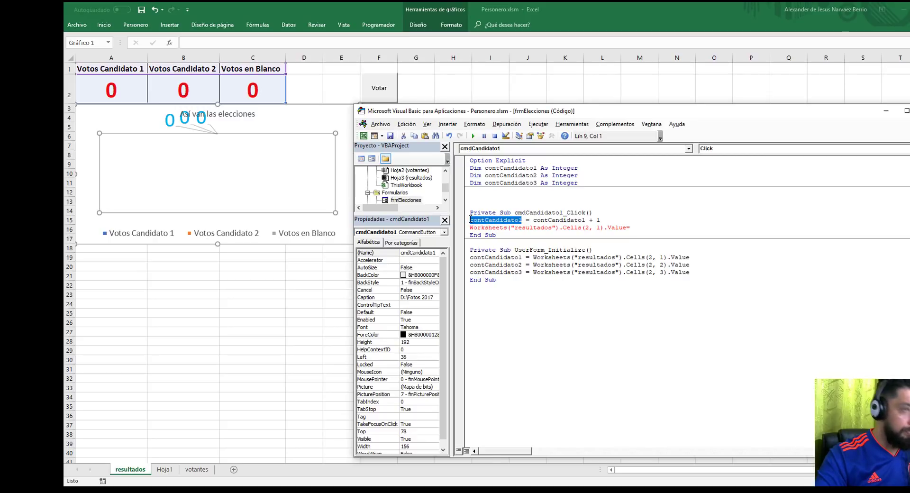
pyautogui.click(642, 228)
pyautogui.write('contCandidato1')
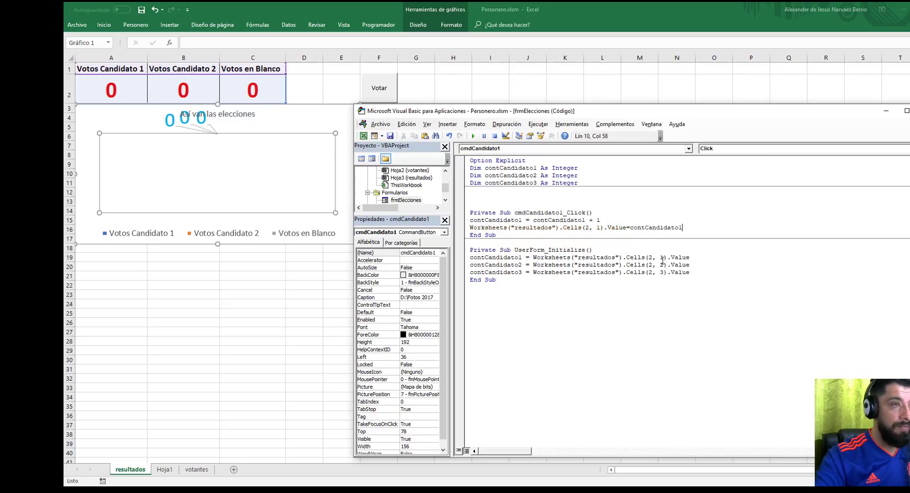
pyautogui.click(669, 306)
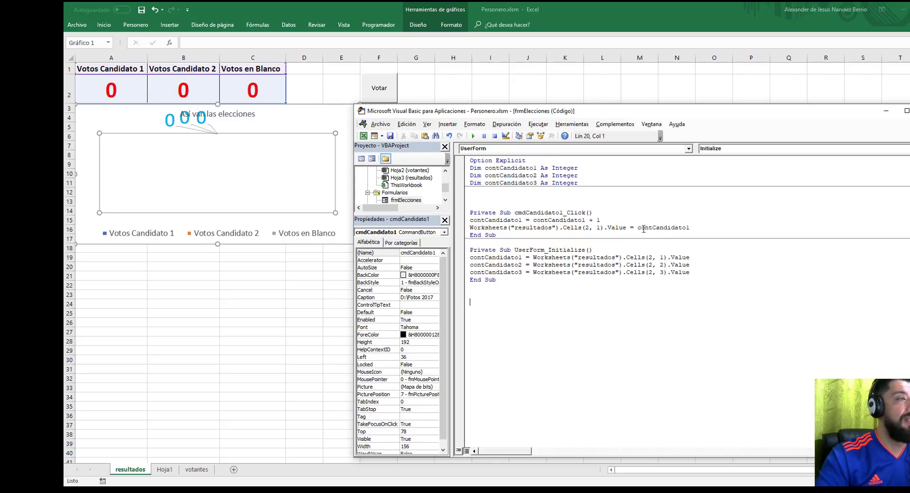
pyautogui.click(631, 213)
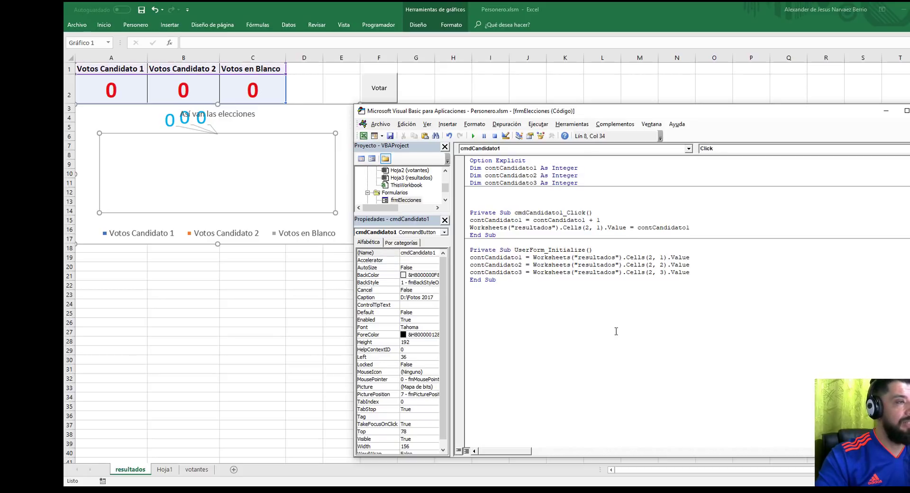
pyautogui.click(473, 136)
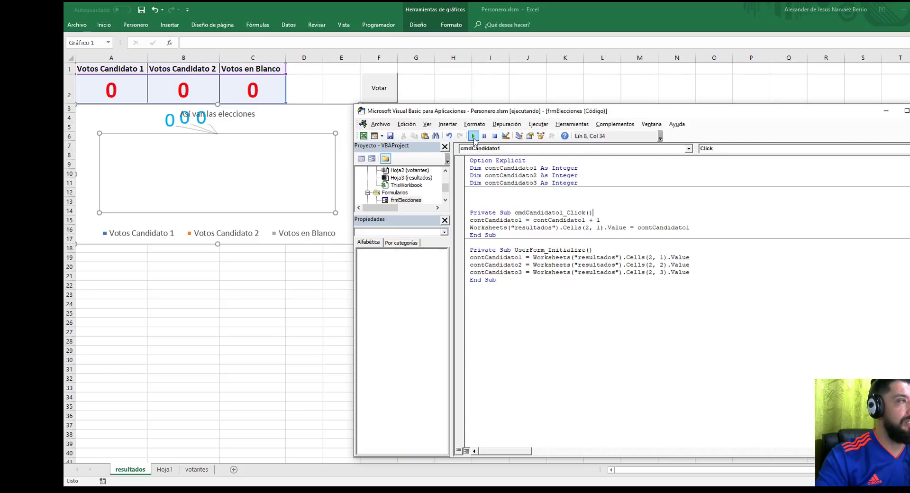
# Step: Move the ballot off the chart and vote nine times for candidate 1, reaching 9, then close it
pyautogui.moveTo(438, 135); pyautogui.dragTo(512, 100)
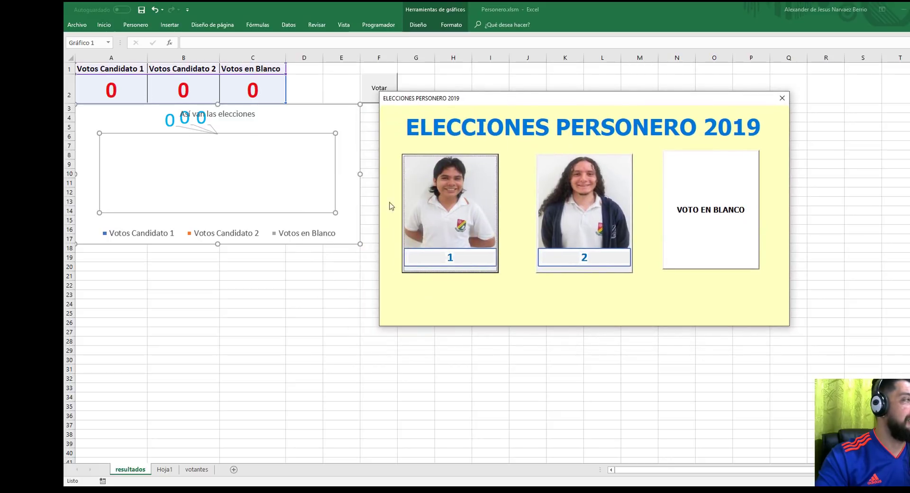
pyautogui.click(463, 220)
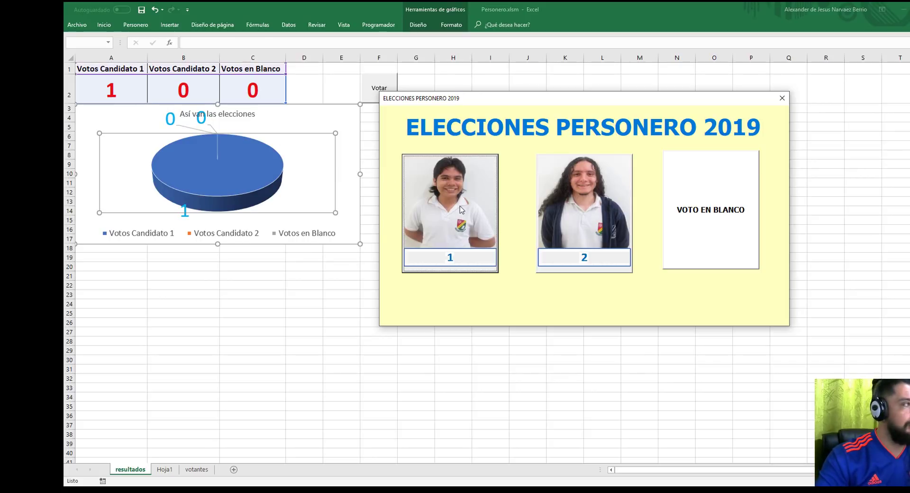
pyautogui.click(459, 210)
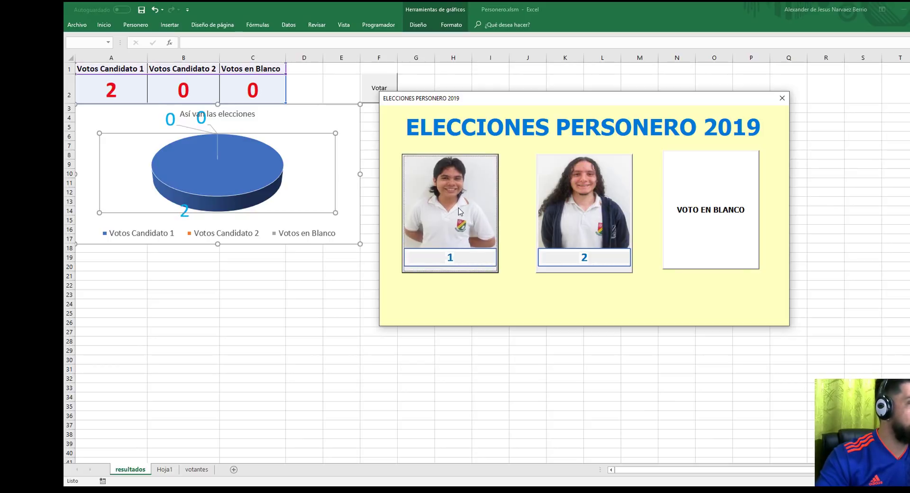
pyautogui.click(459, 210)
pyautogui.click(459, 210)
pyautogui.click(459, 208)
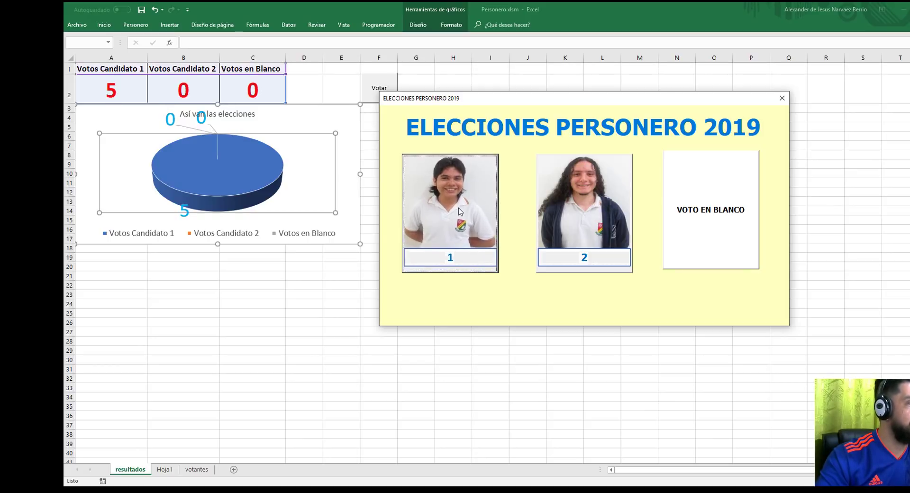
pyautogui.click(459, 209)
pyautogui.click(459, 208)
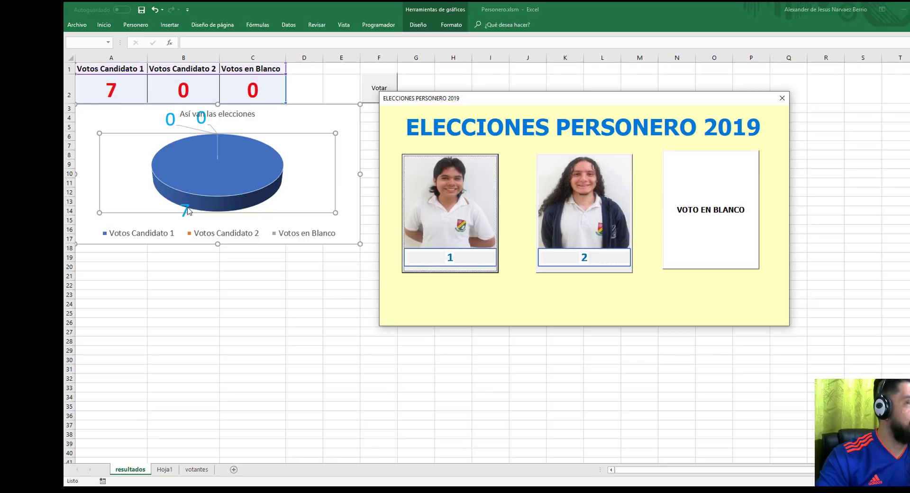
pyautogui.click(441, 207)
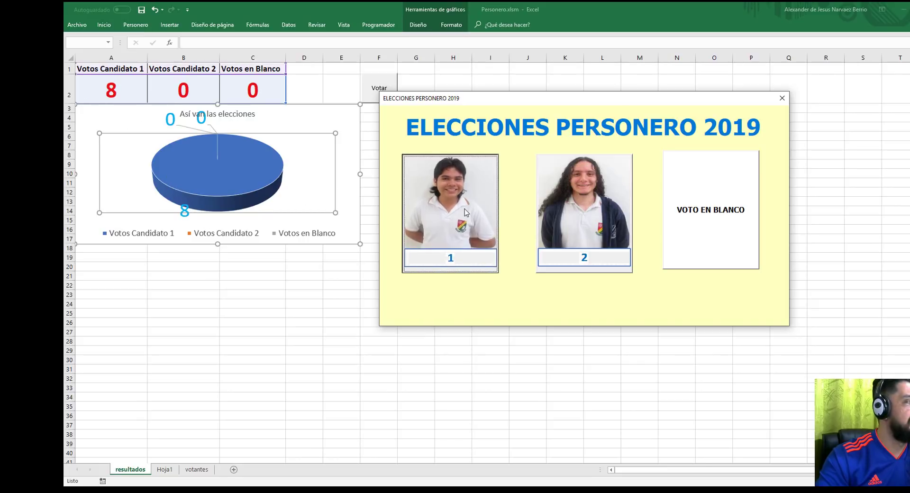
pyautogui.click(465, 208)
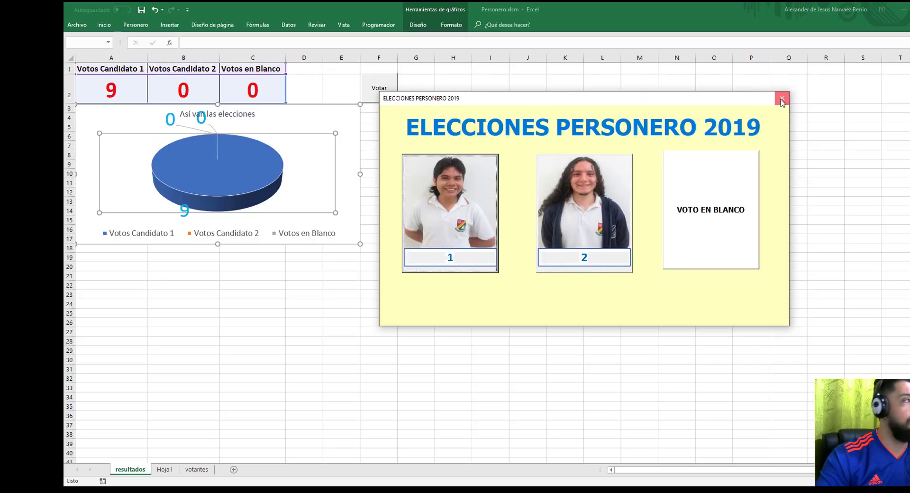
pyautogui.click(782, 99)
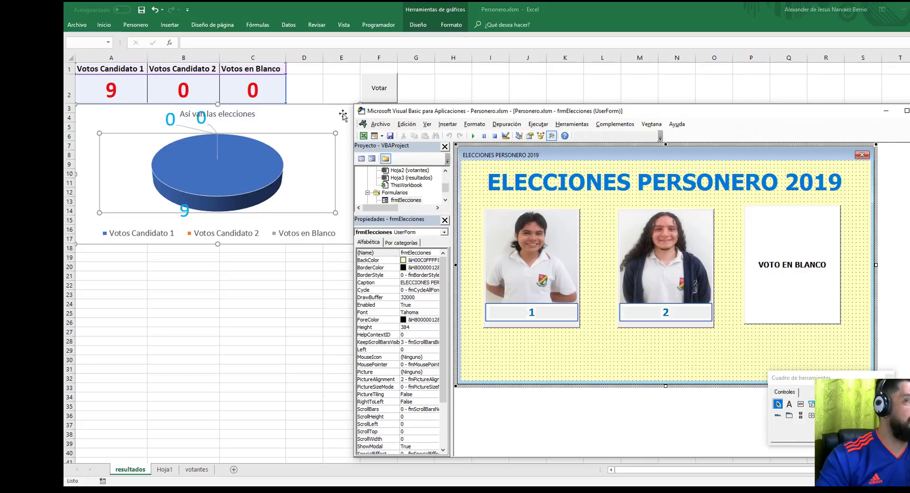
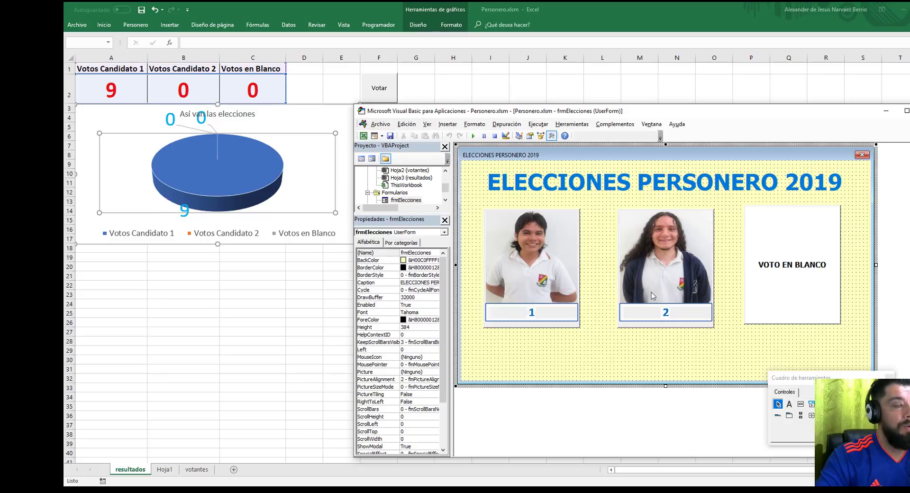
# Step: Create the cmdCanidato2 Click handler and paste in candidate 1's two code lines
pyautogui.doubleClick(631, 273)
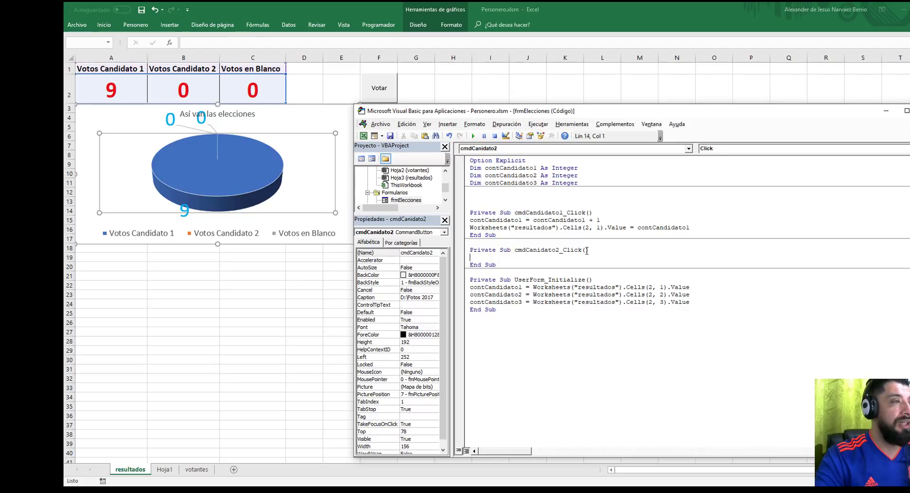
pyautogui.moveTo(717, 229); pyautogui.dragTo(467, 220)
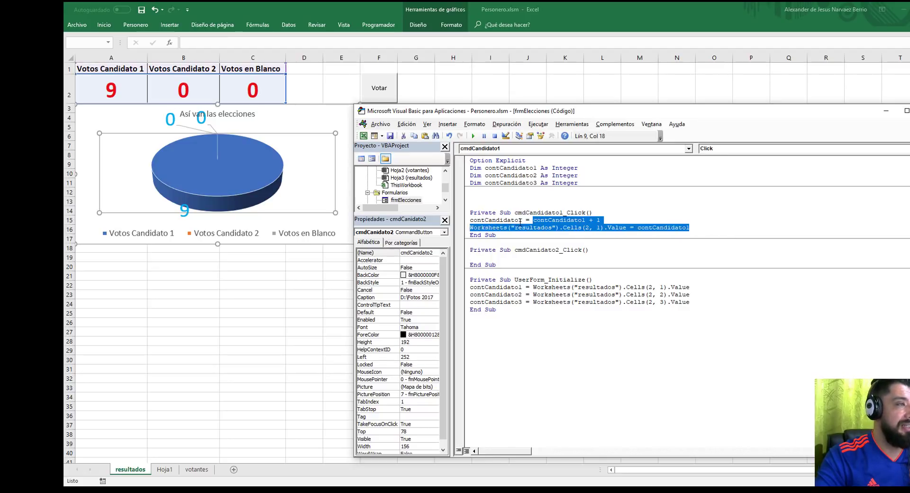
pyautogui.hotkey('ctrl', 'c')
pyautogui.click(483, 257)
pyautogui.hotkey('ctrl', 'v')
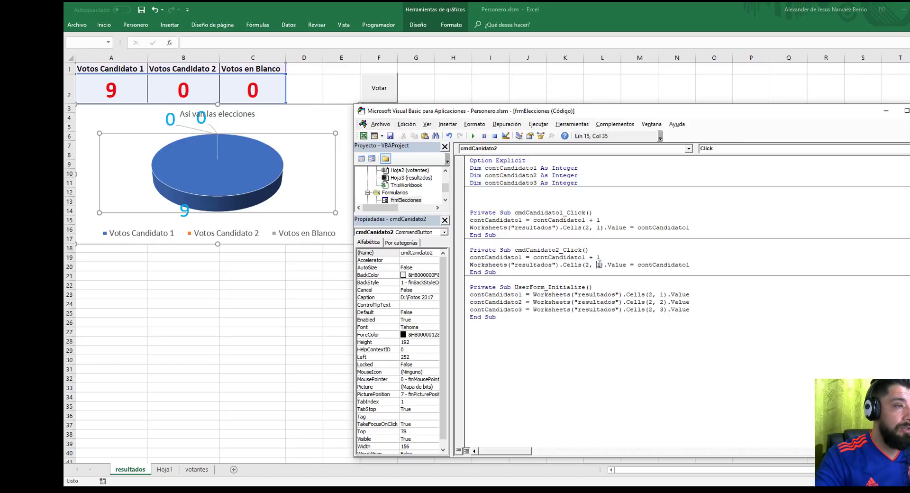
# Step: Change the pasted lines to increment contCandidato2 and write it to Cells(2, 2)
pyautogui.write('2')
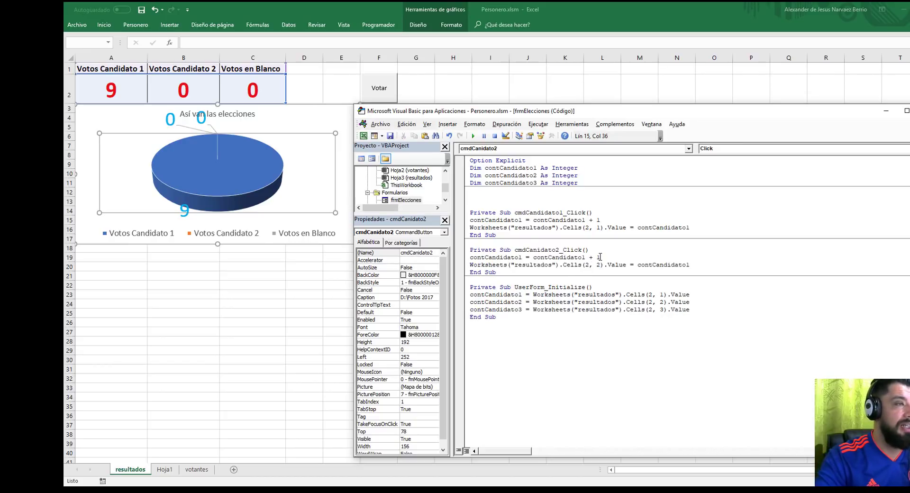
pyautogui.click(522, 257)
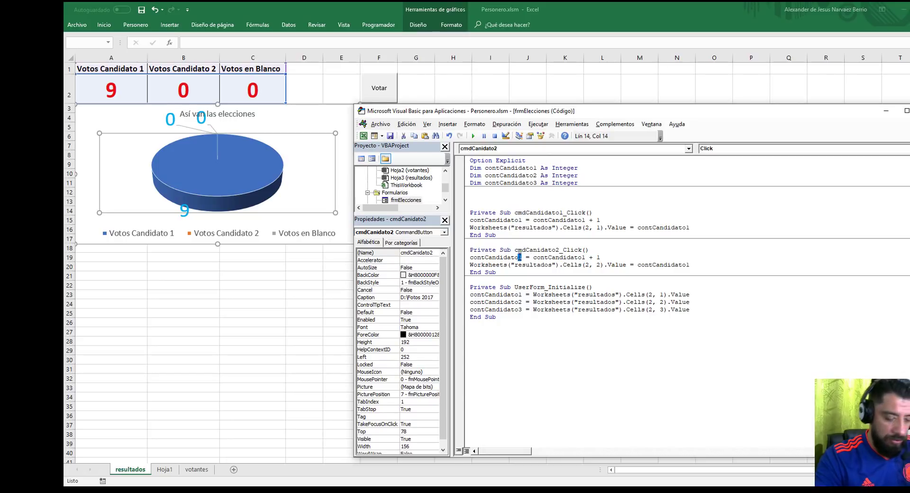
pyautogui.press('BackSpace')
pyautogui.write('2')
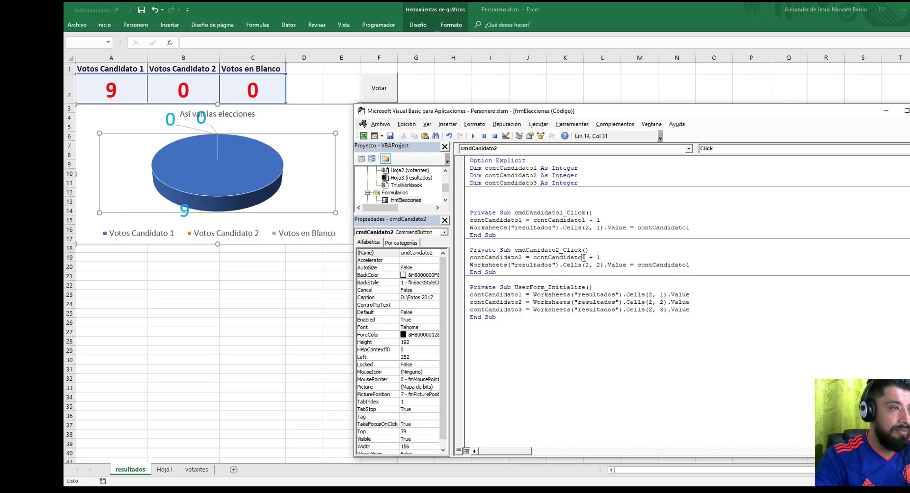
pyautogui.moveTo(584, 257); pyautogui.dragTo(588, 258)
pyautogui.write('2')
pyautogui.click(687, 265)
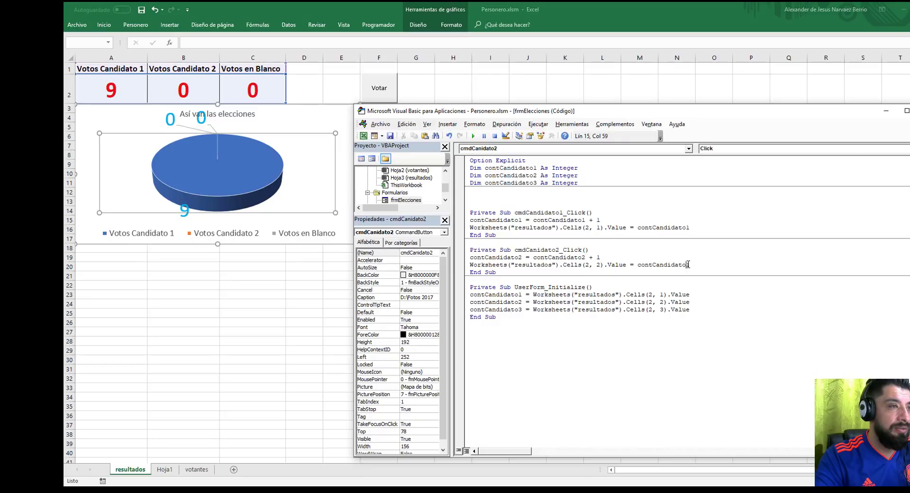
pyautogui.moveTo(688, 264); pyautogui.dragTo(692, 265)
pyautogui.write('2')
pyautogui.click(622, 349)
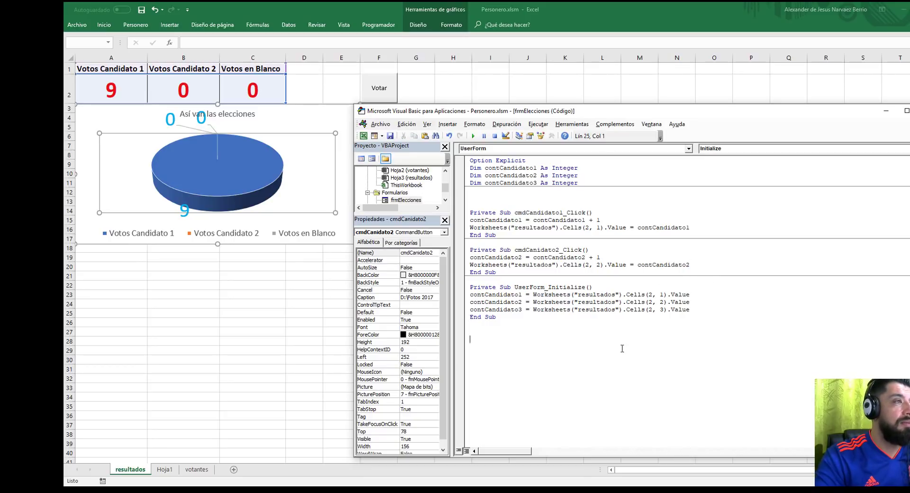
# Step: Create a cmdVotoBlanco Click handler from the object list and paste the two vote lines
pyautogui.click(513, 149)
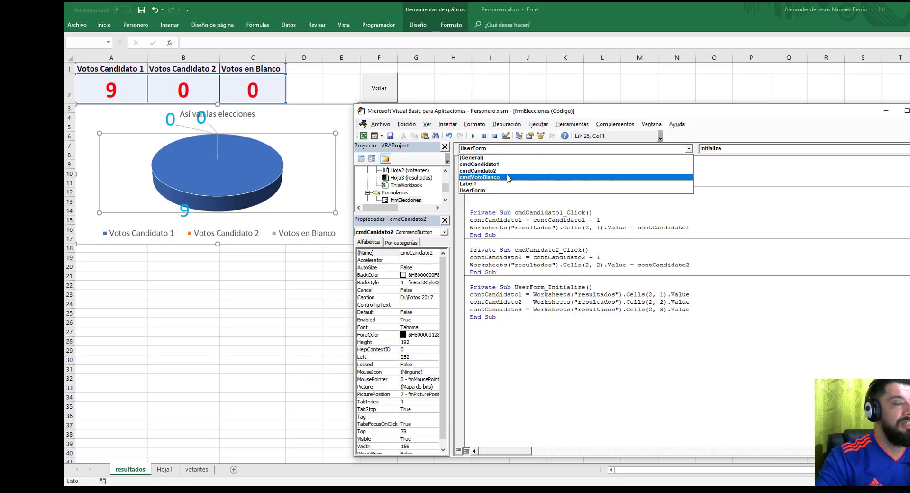
pyautogui.click(508, 178)
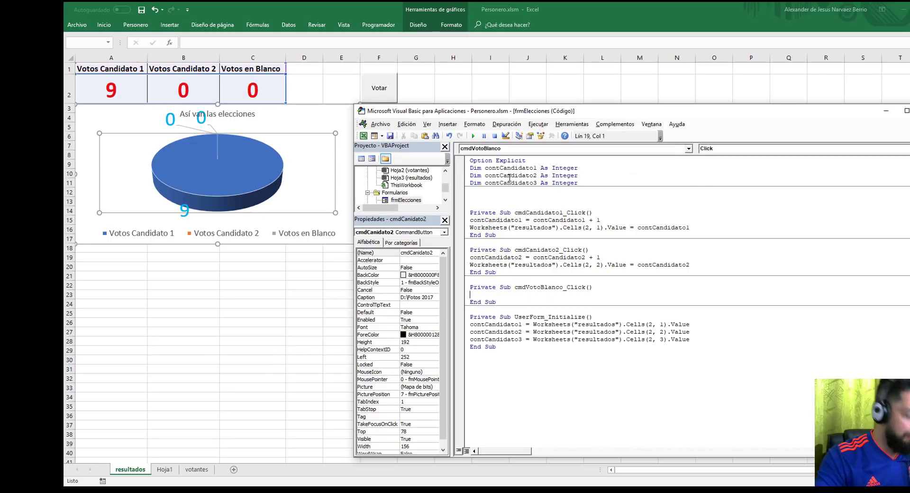
pyautogui.hotkey('ctrl', 'v')
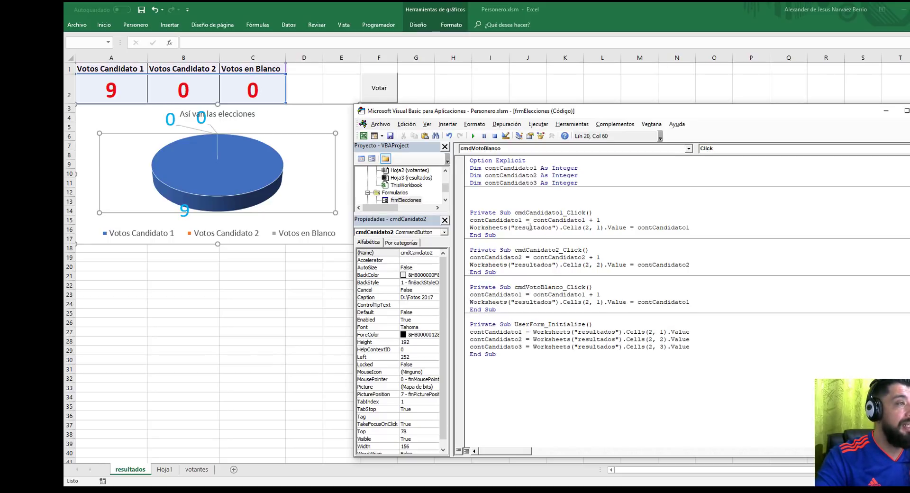
pyautogui.moveTo(538, 182); pyautogui.dragTo(487, 185)
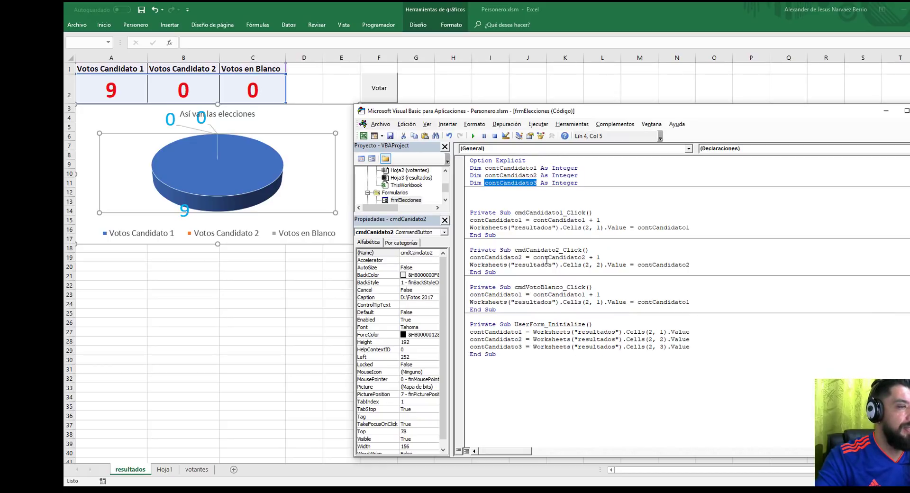
# Step: Edit the pasted lines to use contCandidato3 and write it to Cells(2, 3)
pyautogui.click(552, 294)
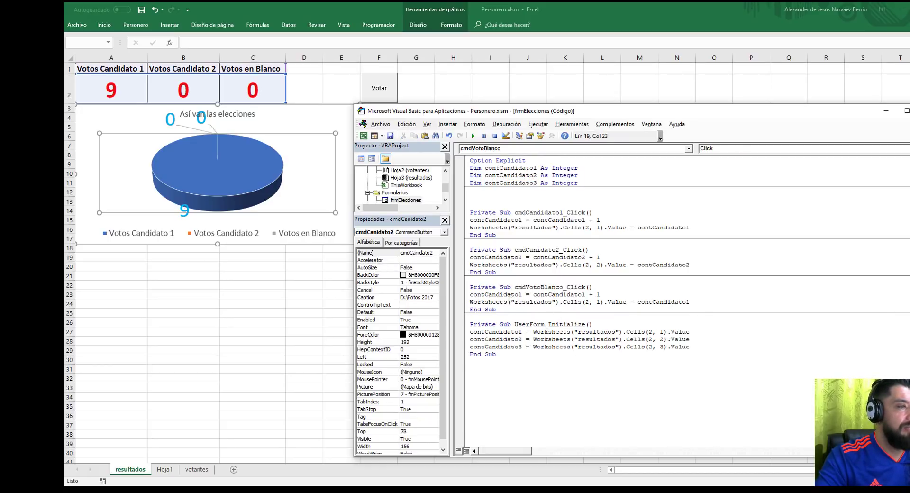
pyautogui.click(522, 294)
pyautogui.press('BackSpace')
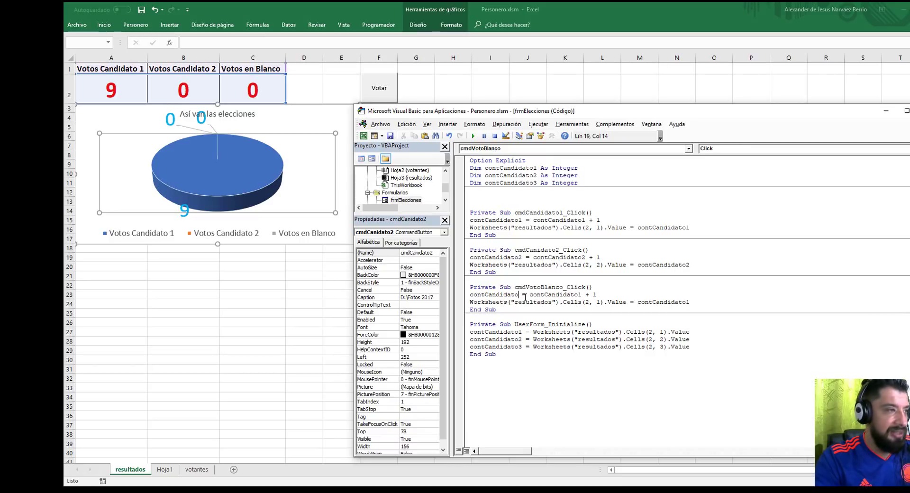
pyautogui.write('3')
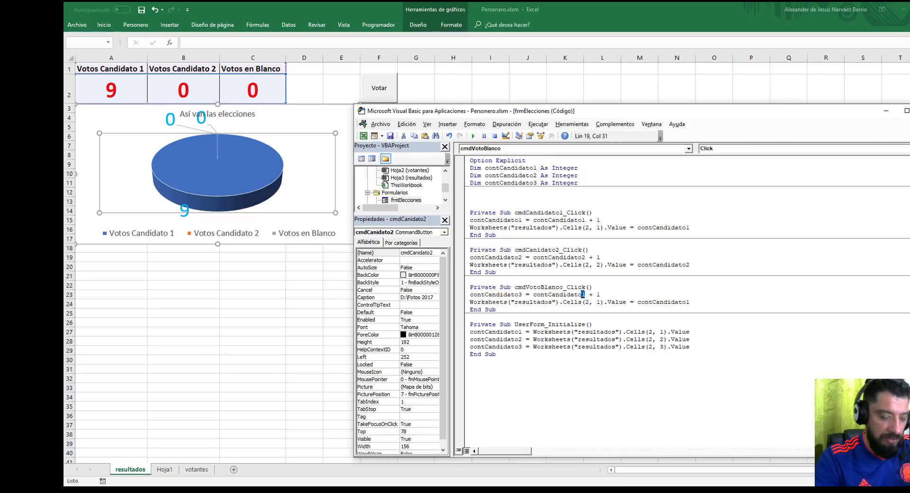
pyautogui.press('BackSpace')
pyautogui.write('3')
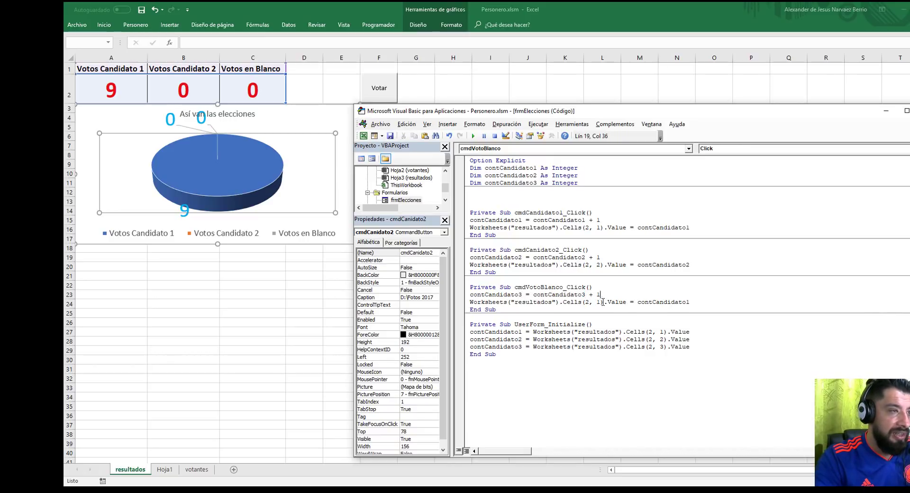
pyautogui.doubleClick(600, 302)
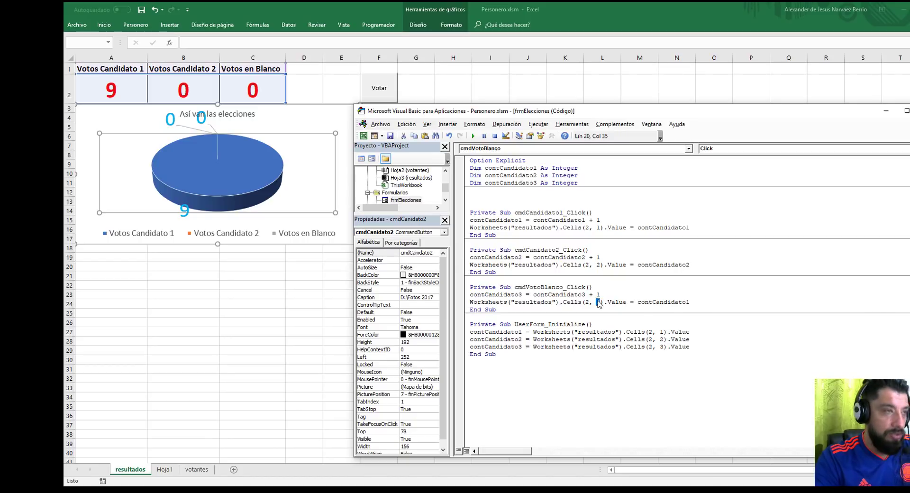
pyautogui.write('3')
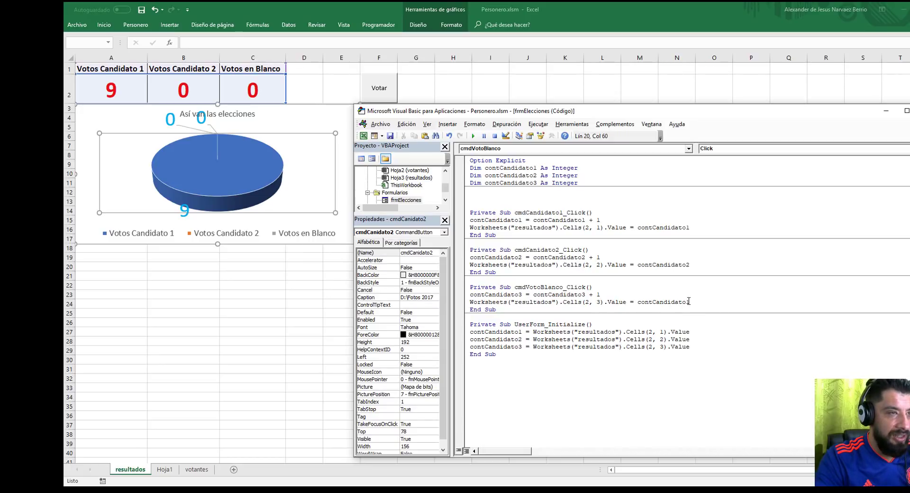
pyautogui.press('BackSpace')
pyautogui.write('3')
pyautogui.press('Down')
pyautogui.press('Down')
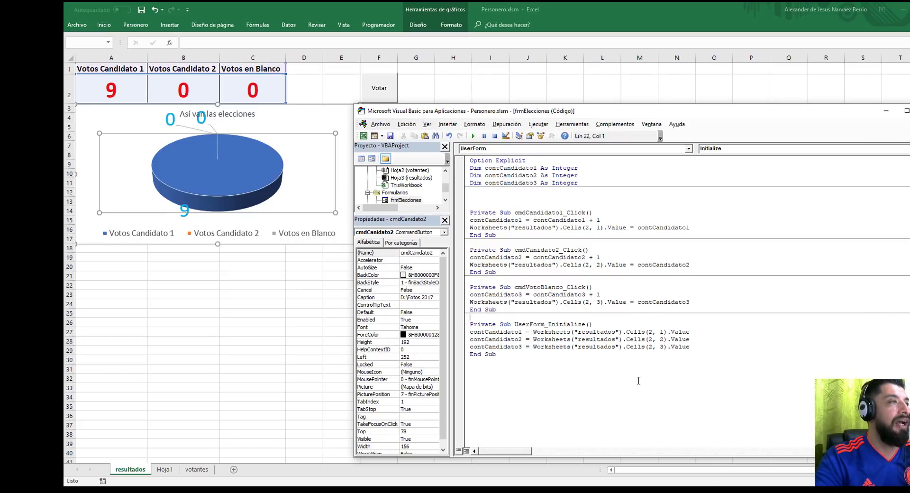
# Step: Run the election form, move it clear of the chart, and cast three candidate 2 votes
pyautogui.click(473, 136)
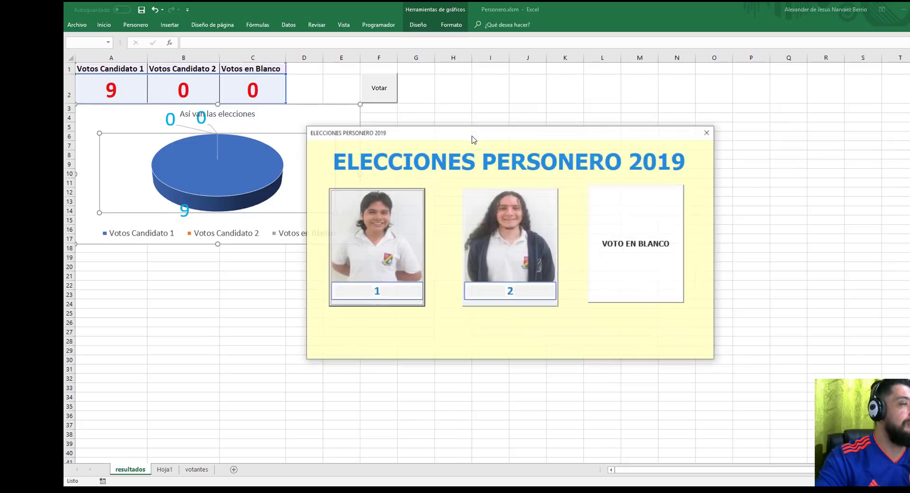
pyautogui.moveTo(473, 138); pyautogui.dragTo(541, 120)
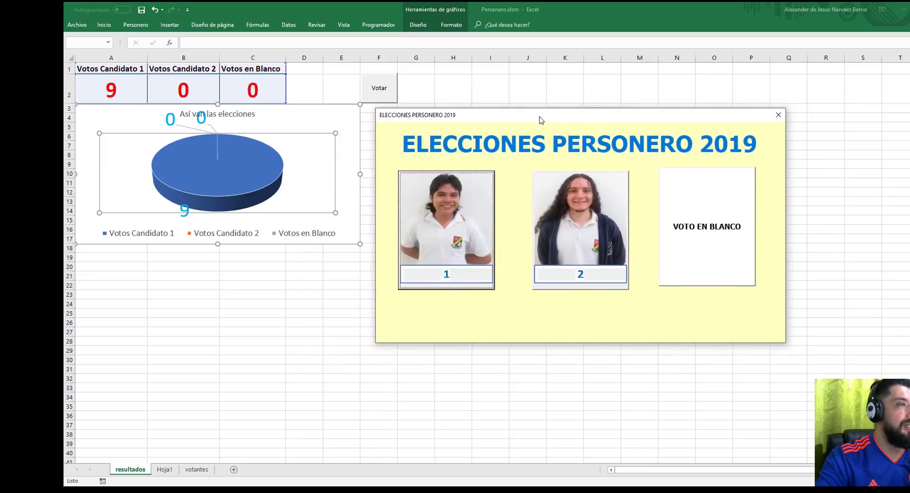
pyautogui.click(563, 209)
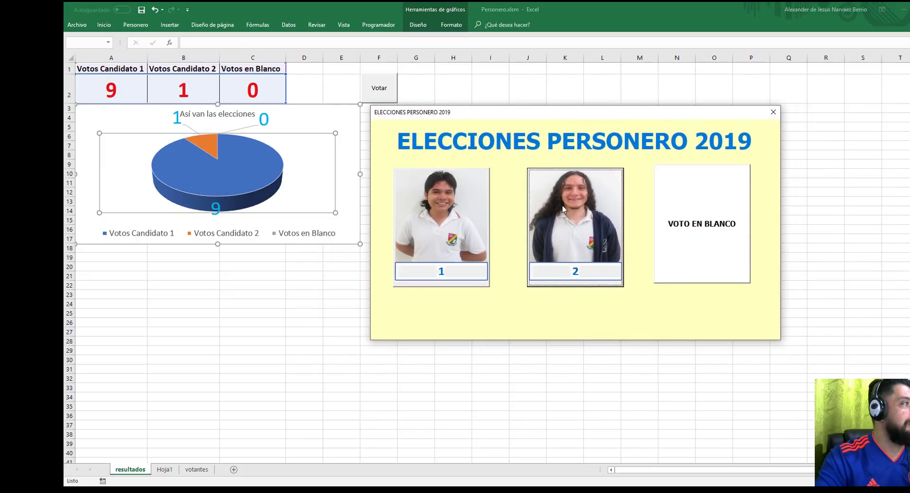
pyautogui.click(559, 219)
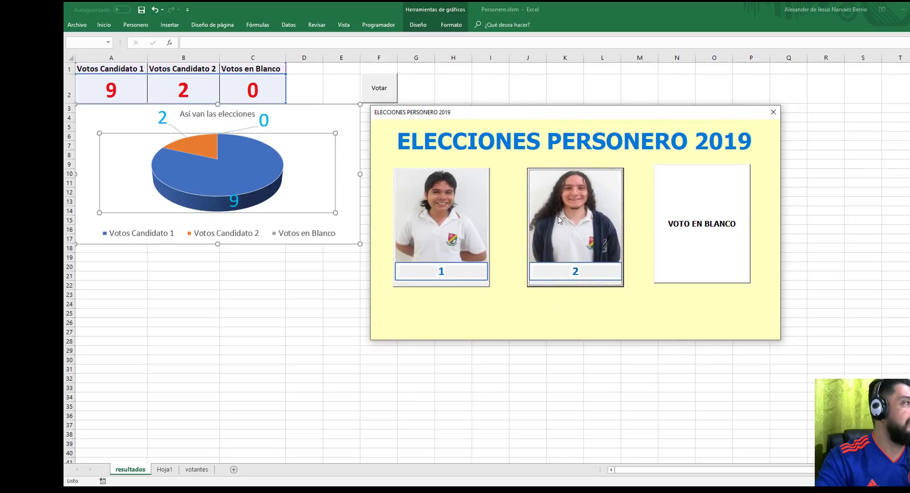
pyautogui.click(559, 219)
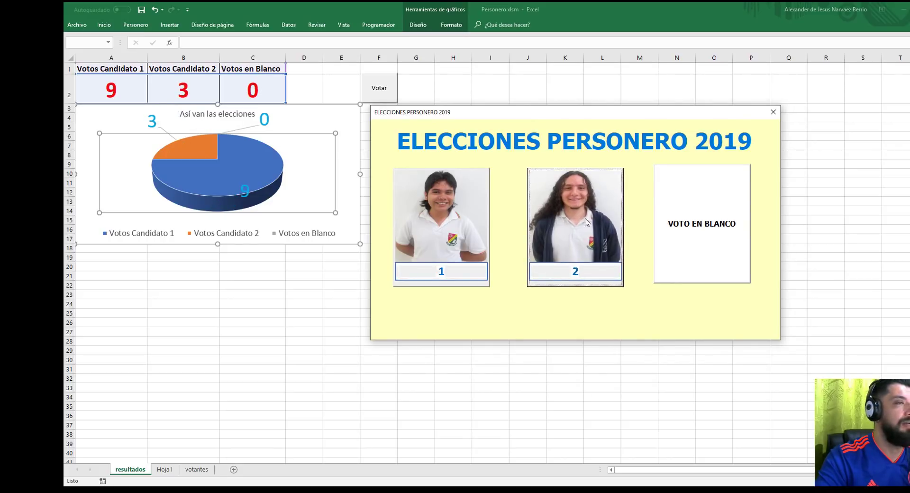
# Step: Cast five blank votes so Votos en Blanco reaches 5
pyautogui.click(687, 228)
pyautogui.click(687, 228)
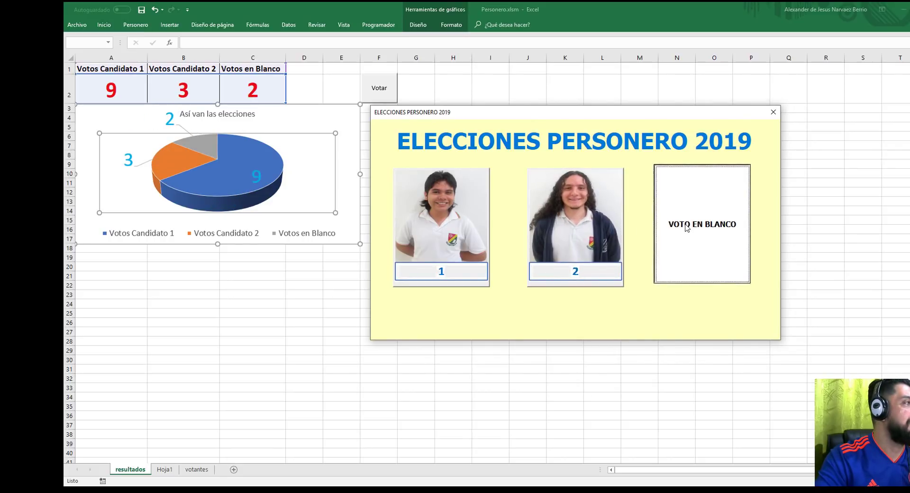
pyautogui.click(688, 228)
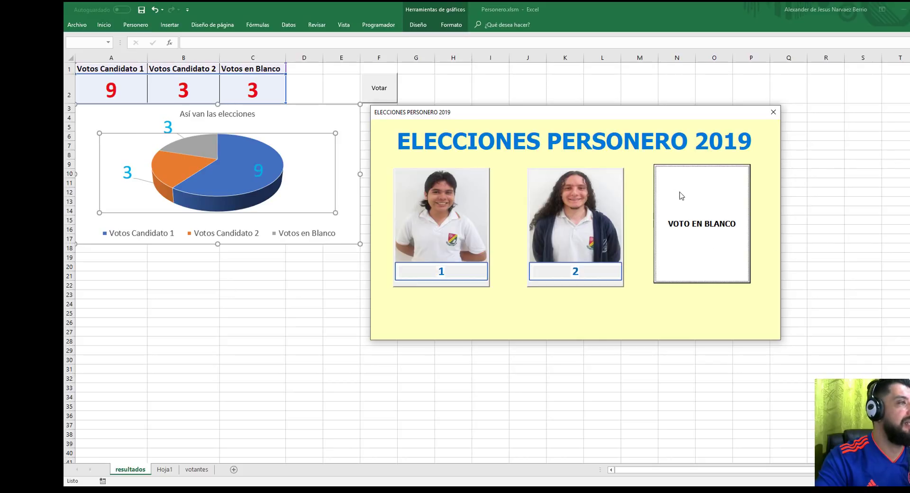
pyautogui.click(686, 204)
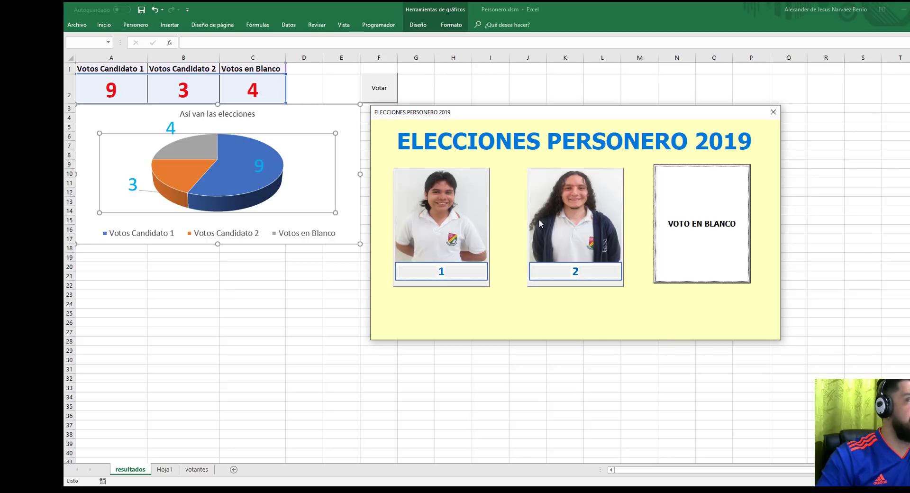
pyautogui.click(693, 231)
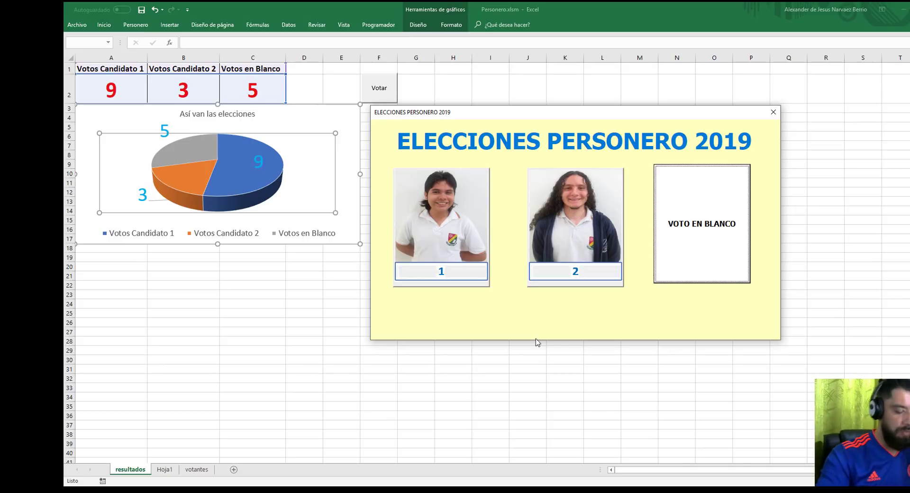
# Step: Close the running form and declare a new Sub inhabilitarbotones() in the form's code
pyautogui.hotkey('alt', 'F4')
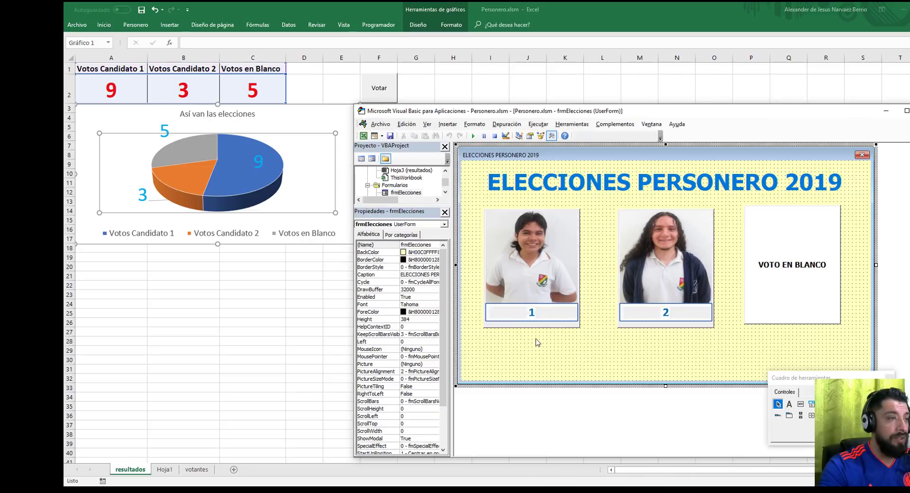
pyautogui.press('F7')
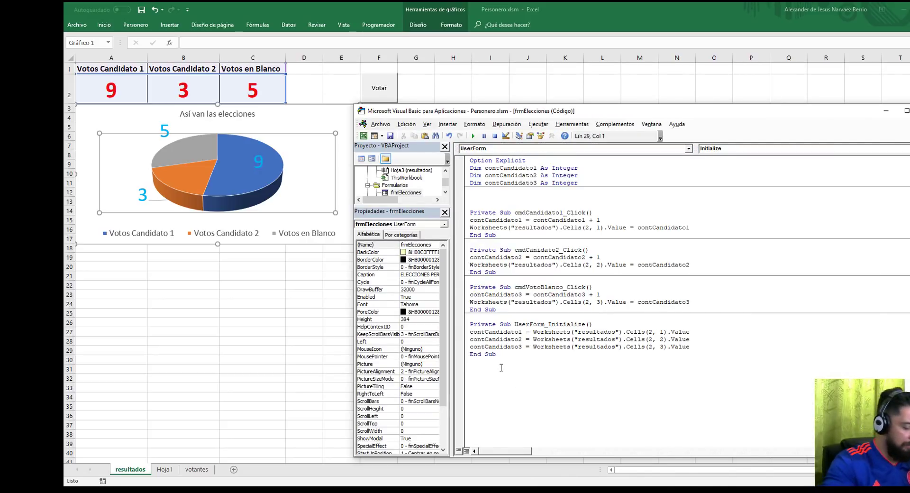
pyautogui.write('sub inhabil')
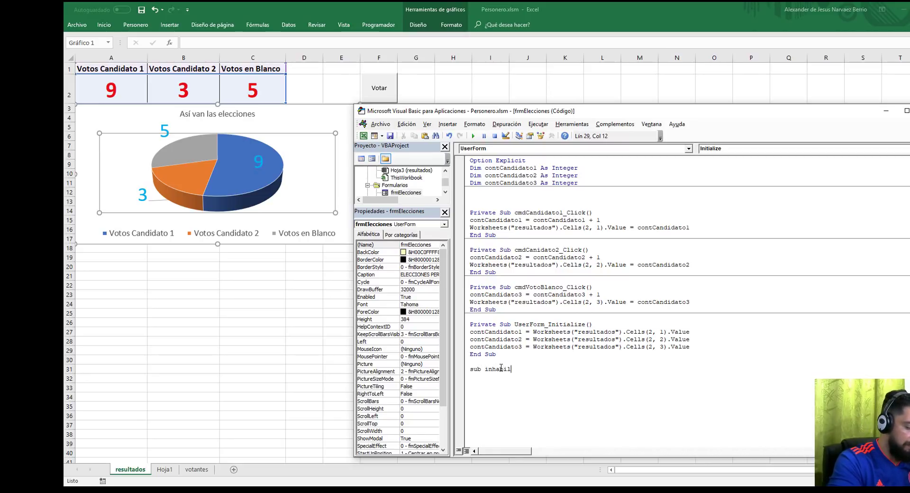
pyautogui.write('itarboto')
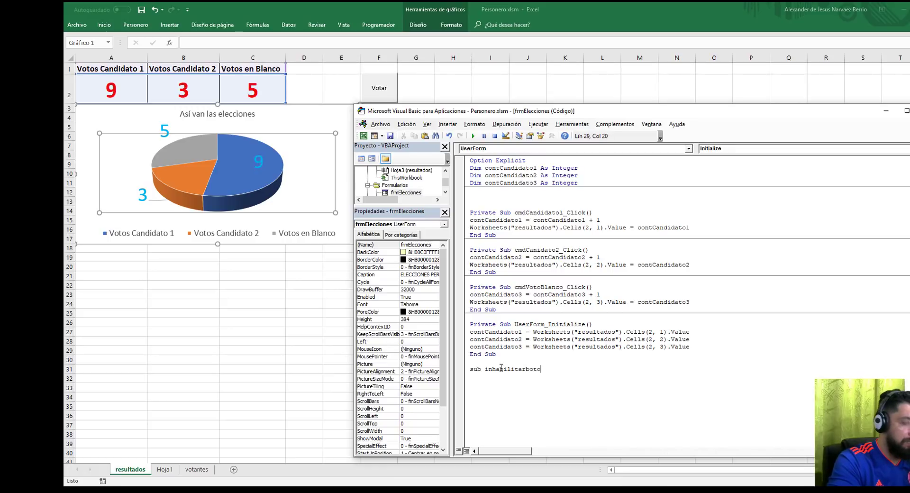
pyautogui.write('nes')
pyautogui.press('Return')
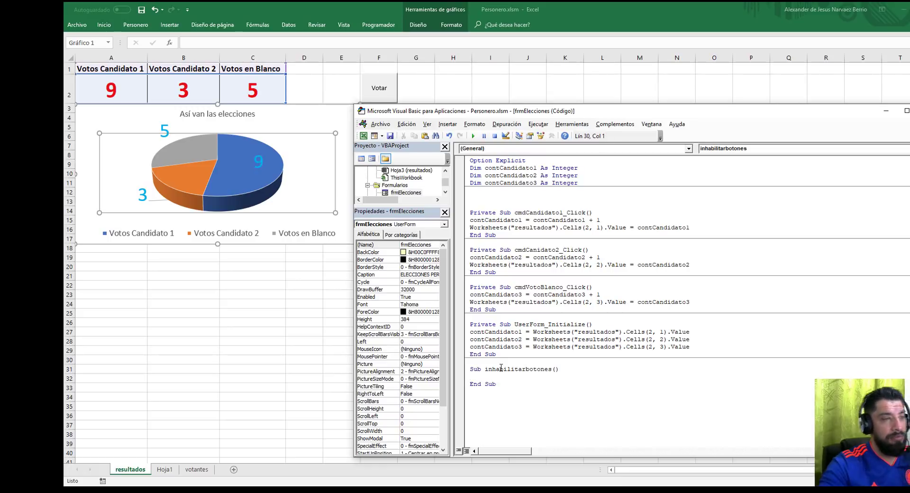
pyautogui.click(458, 451)
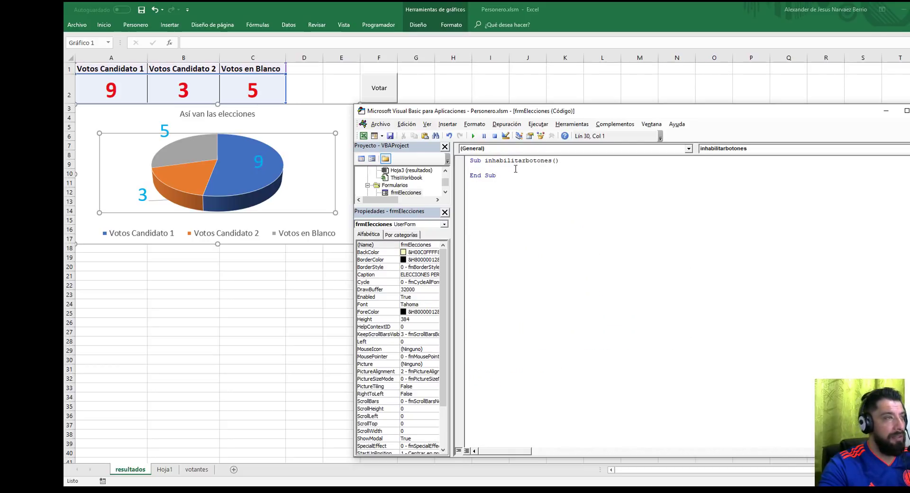
pyautogui.click(467, 451)
# Step: Add cmdCandidato1.Enabled = False inside inhabilitarbotones
pyautogui.moveTo(538, 168); pyautogui.dragTo(488, 169)
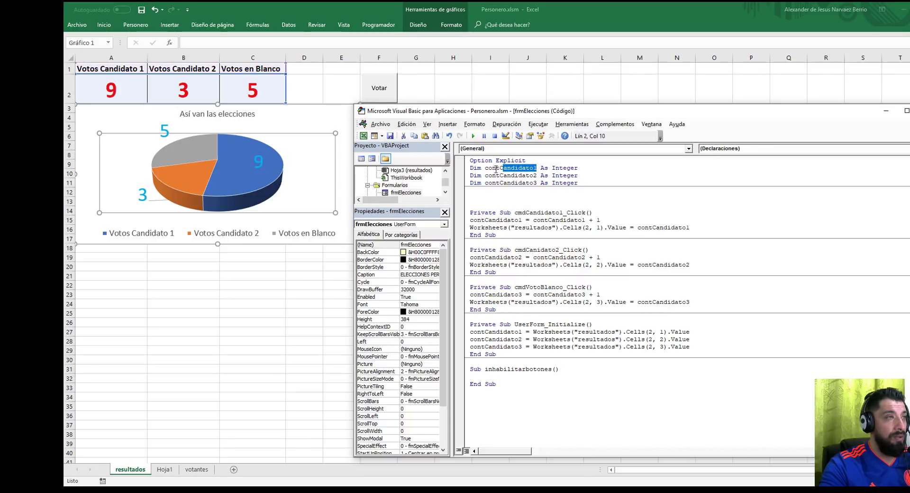
pyautogui.click(488, 377)
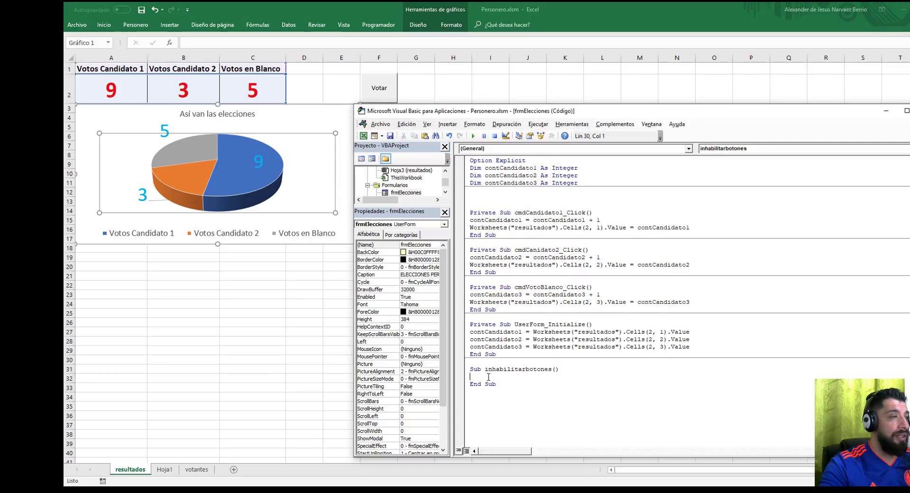
pyautogui.click(444, 224)
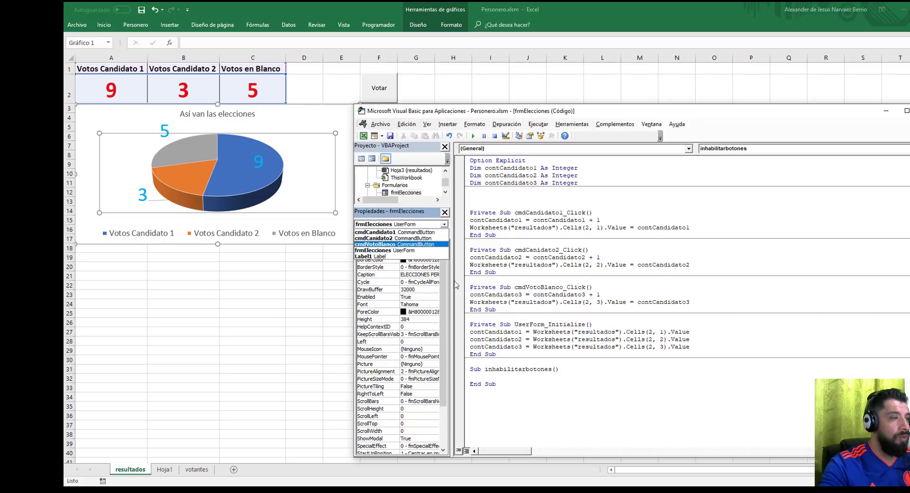
pyautogui.click(478, 378)
pyautogui.write('c')
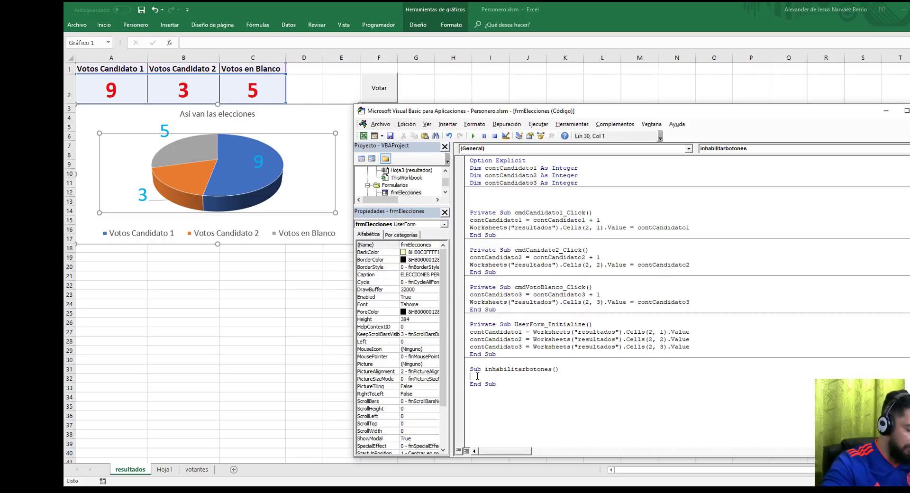
pyautogui.write('md')
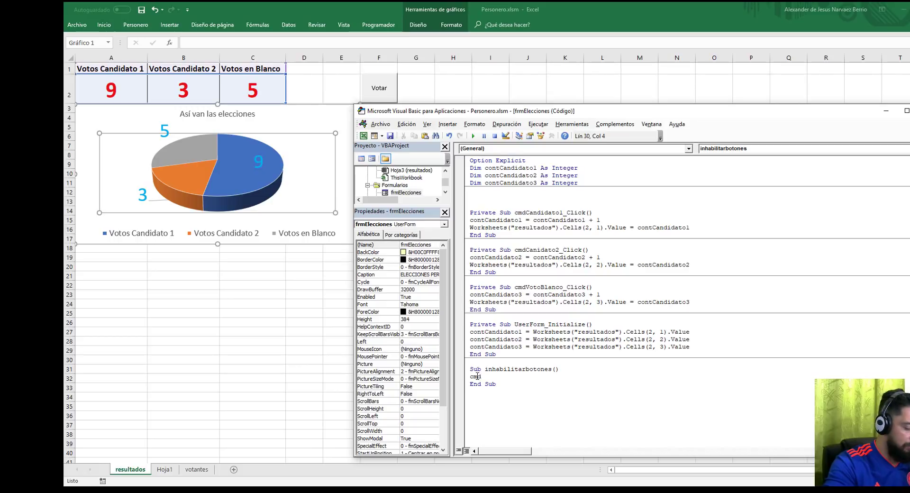
pyautogui.write('Candidato1')
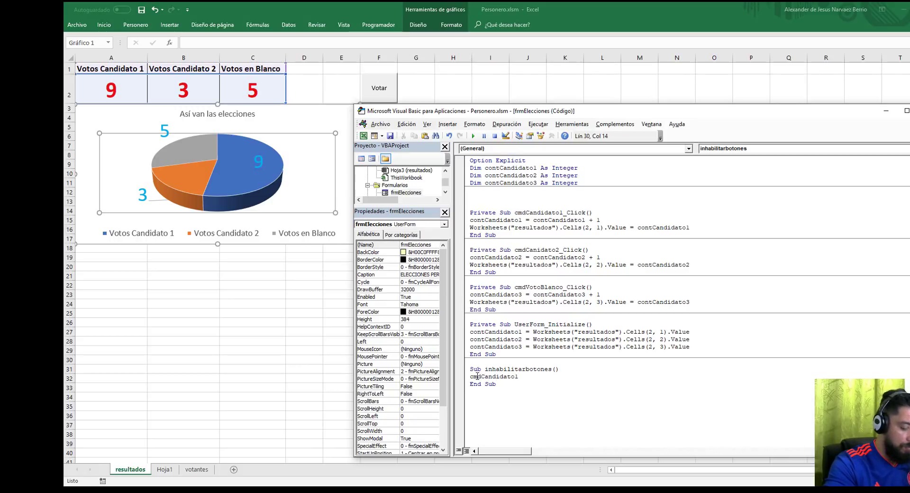
pyautogui.write('.en')
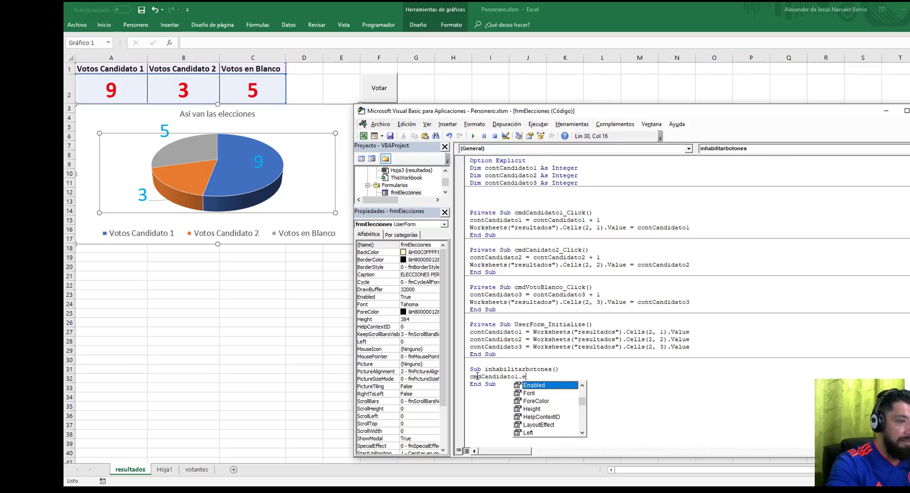
pyautogui.press('Return')
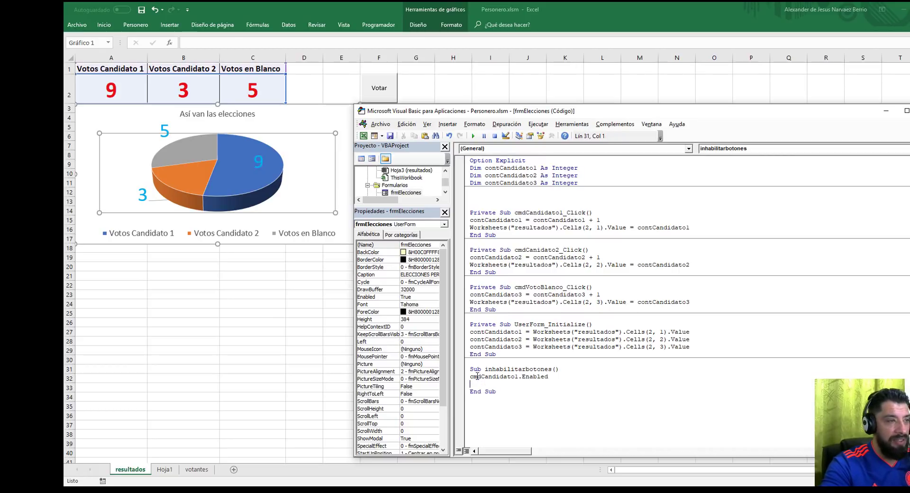
pyautogui.click(556, 376)
pyautogui.write('=')
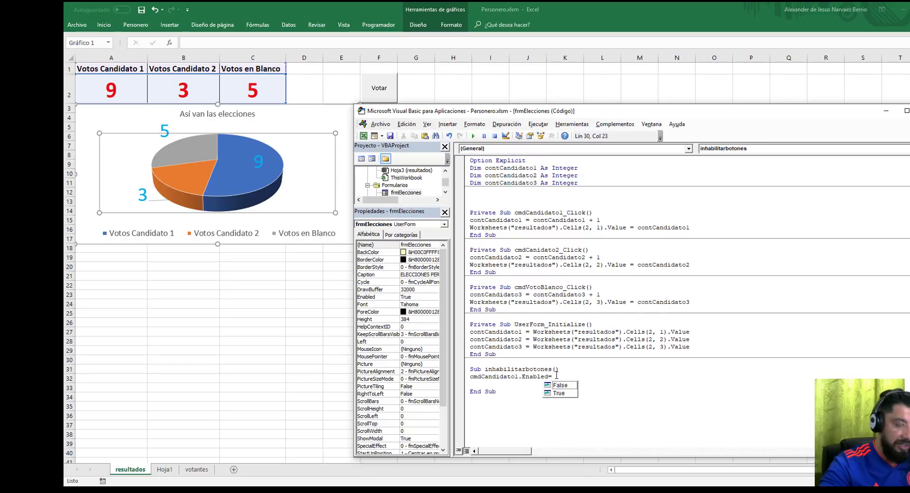
pyautogui.press('Return')
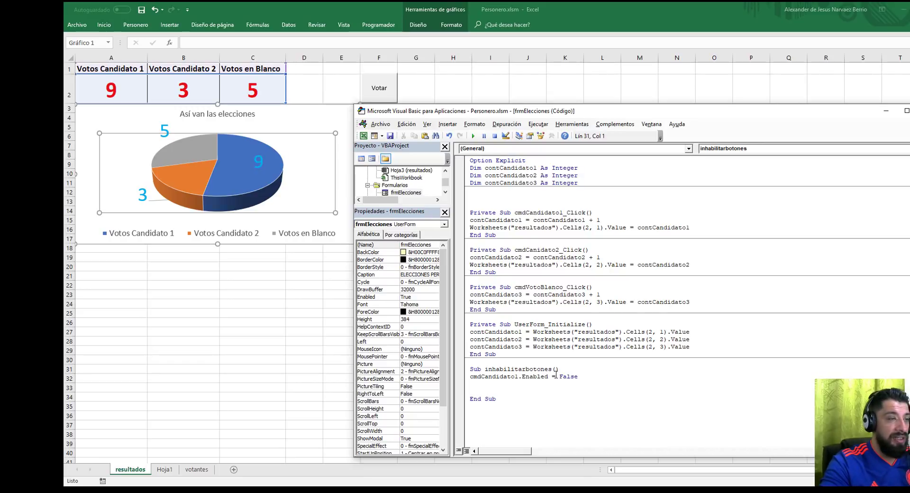
# Step: Duplicate that line as cmdCandidato2.Enabled = False
pyautogui.moveTo(578, 376); pyautogui.dragTo(471, 376)
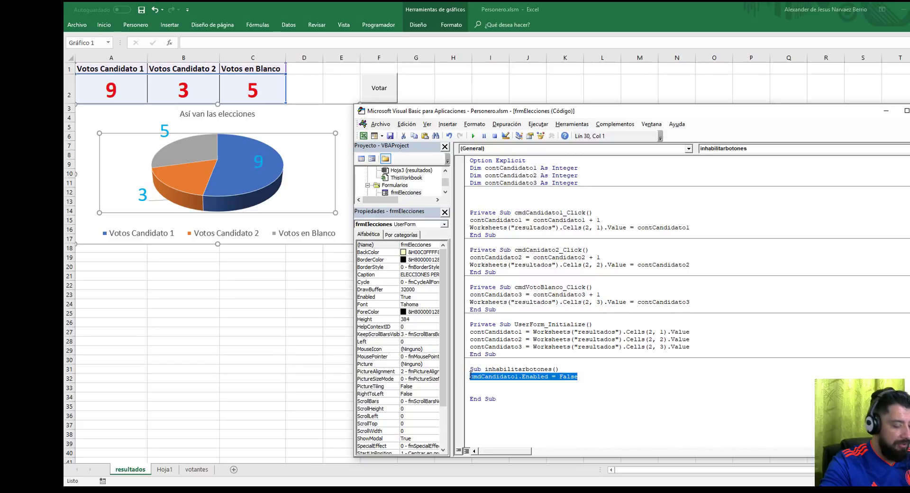
pyautogui.click(472, 385)
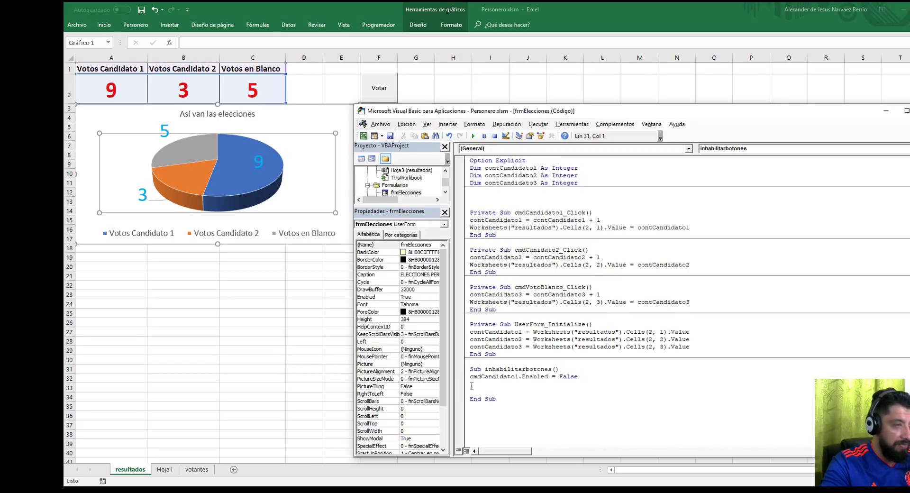
pyautogui.write('cmdCandidato1.Enabled = False')
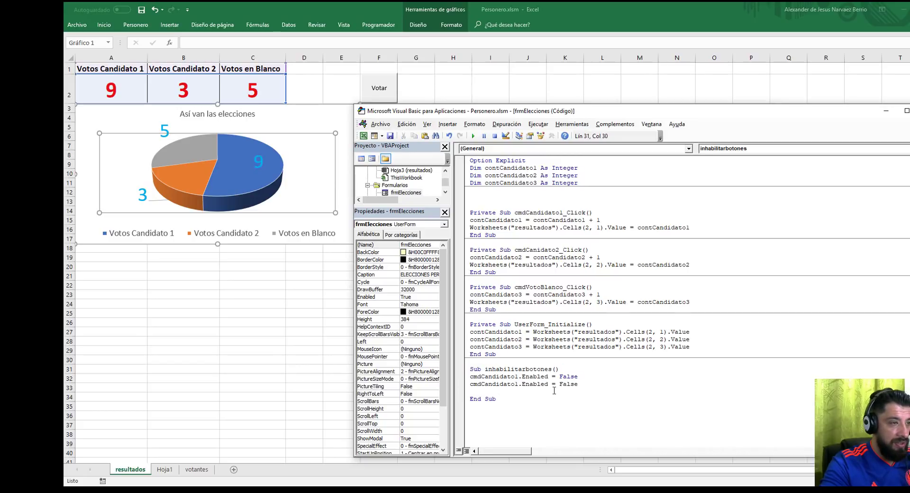
pyautogui.moveTo(520, 384); pyautogui.dragTo(516, 384)
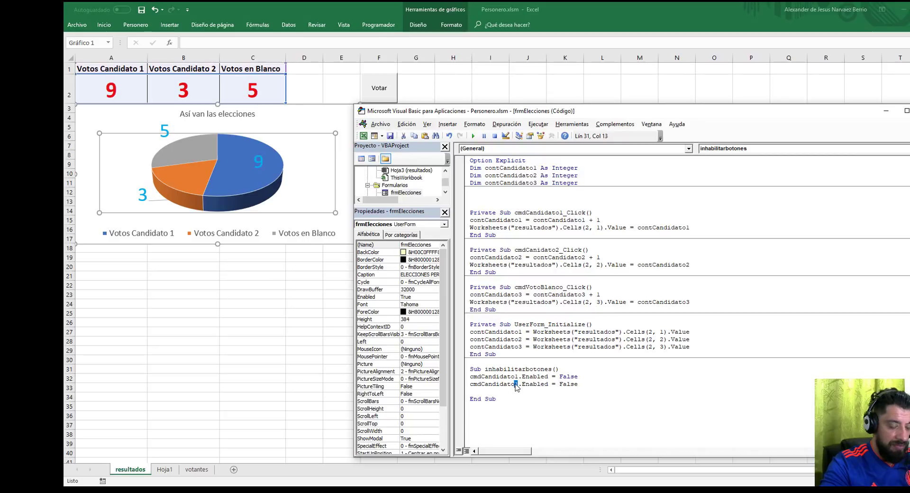
pyautogui.write('2')
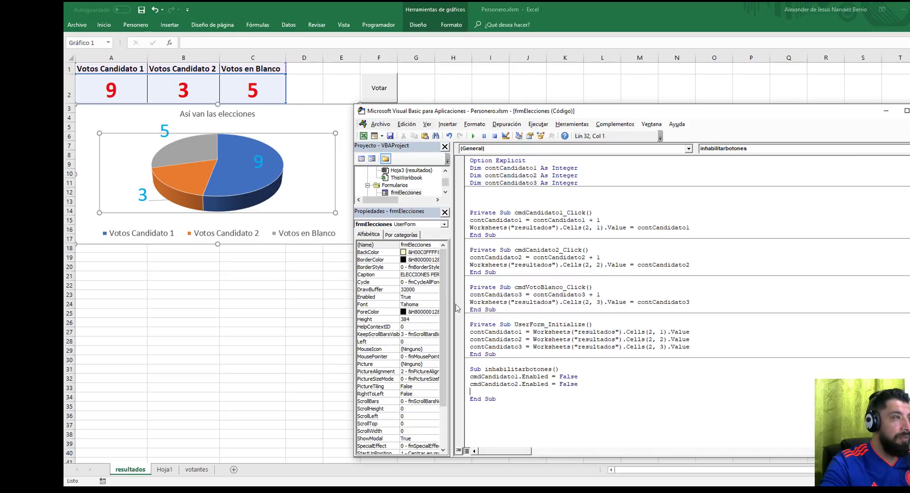
pyautogui.click(444, 224)
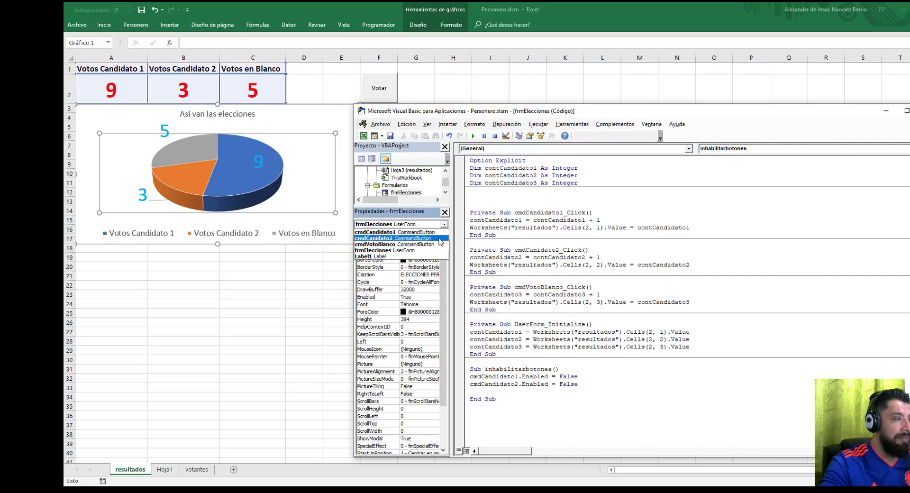
pyautogui.click(485, 392)
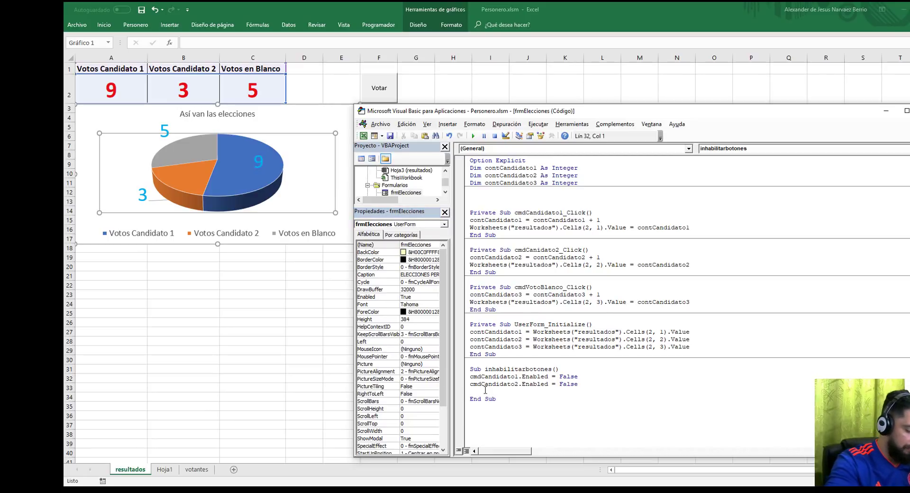
# Step: Add cmdVotoBlanco.Enabled = False and remove the extra blank line before End Sub
pyautogui.write('cmdVoto')
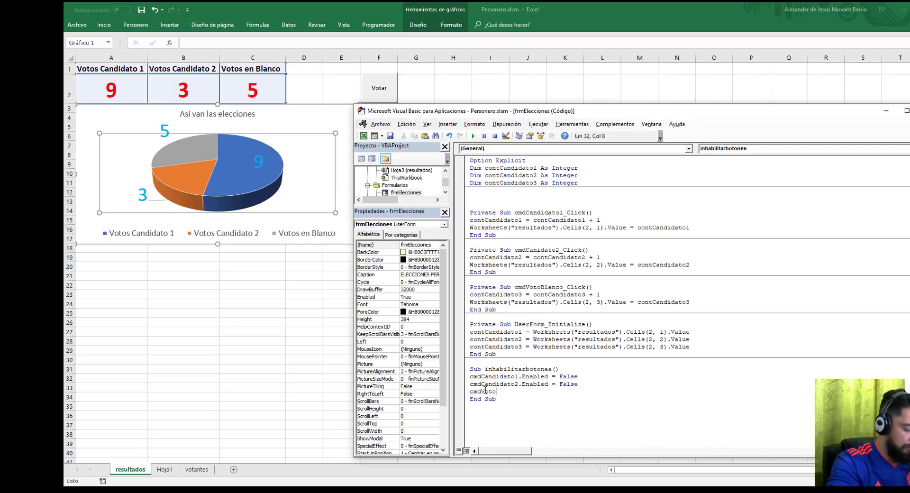
pyautogui.write('nco')
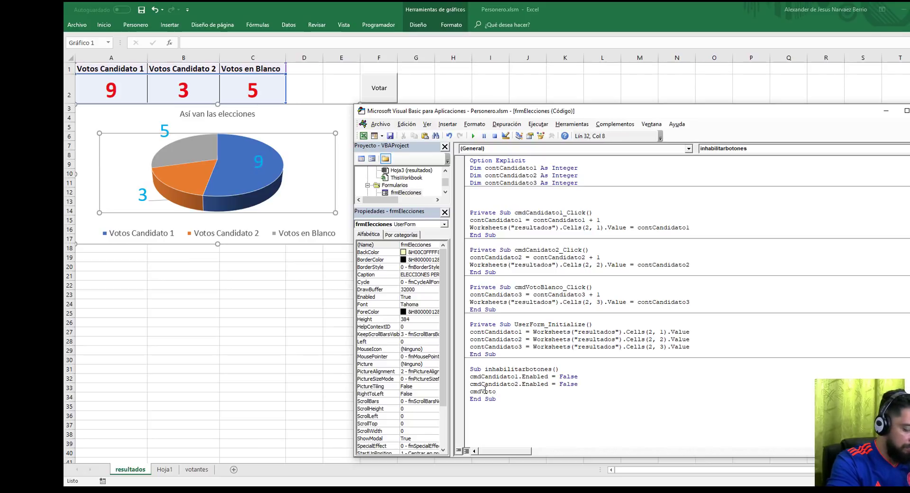
pyautogui.write('co')
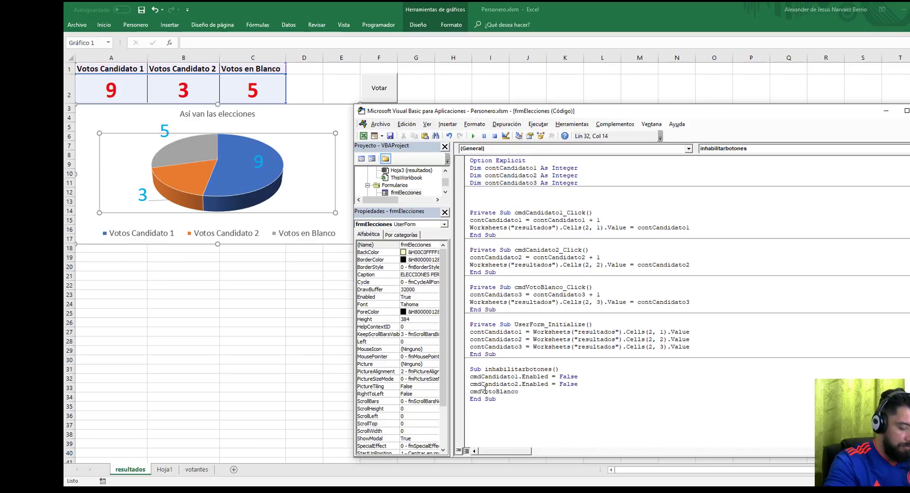
pyautogui.write('.En')
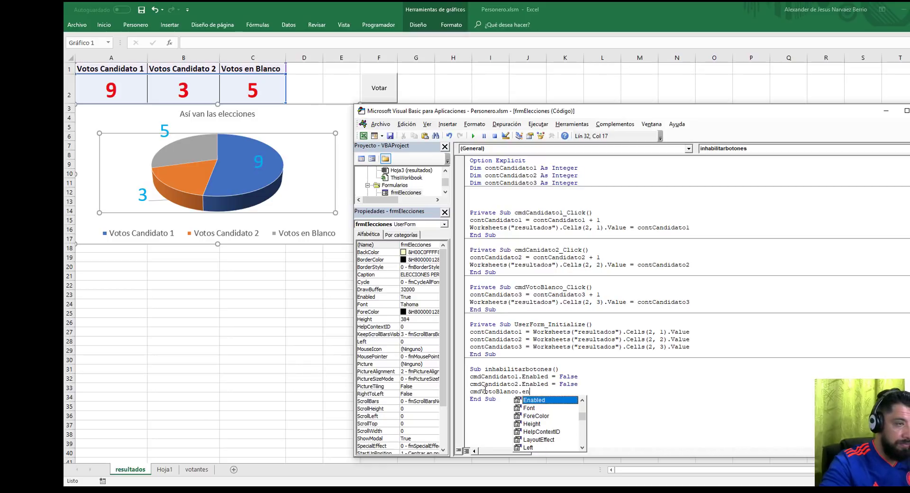
pyautogui.press('Return')
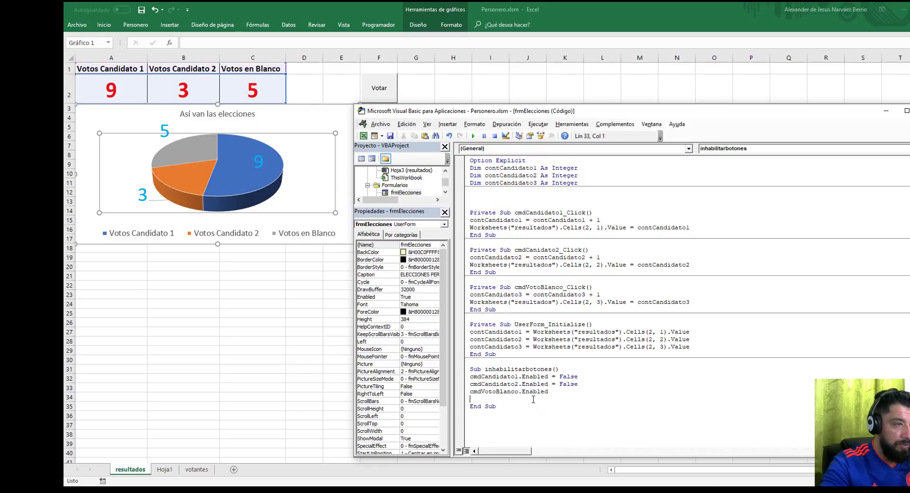
pyautogui.click(552, 391)
pyautogui.write('=')
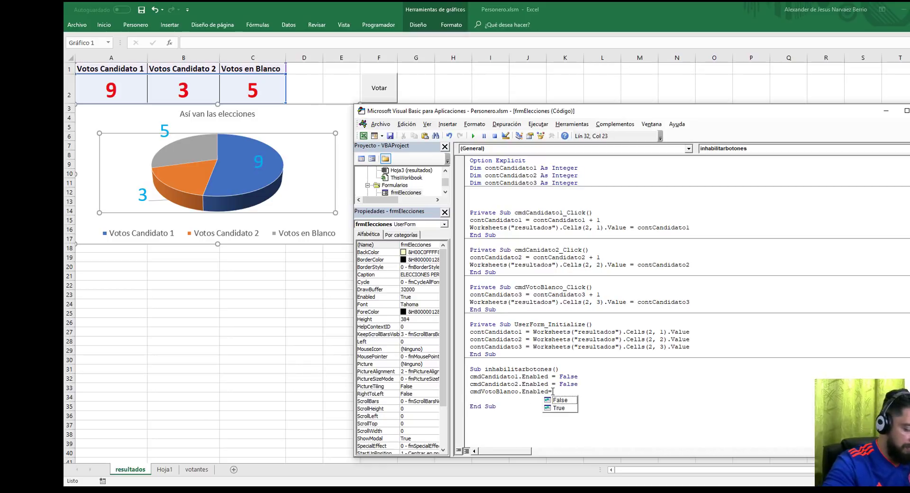
pyautogui.write('f')
pyautogui.press('Return')
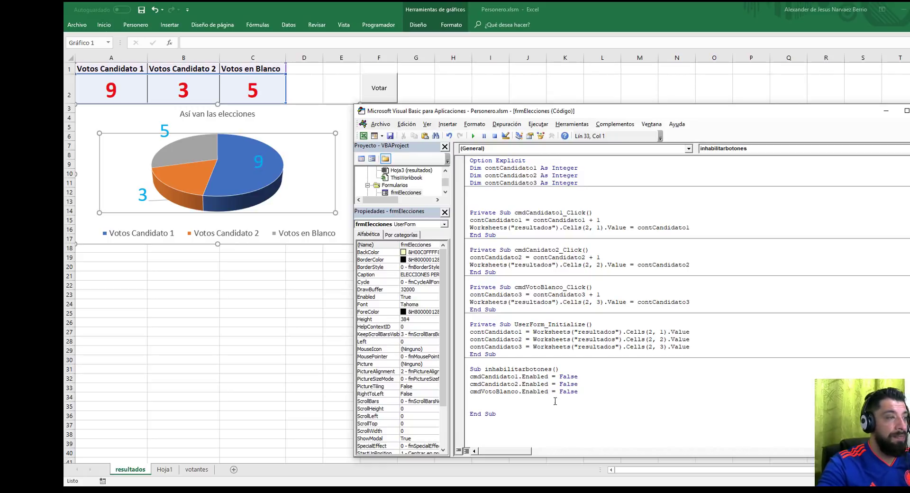
pyautogui.press('Delete')
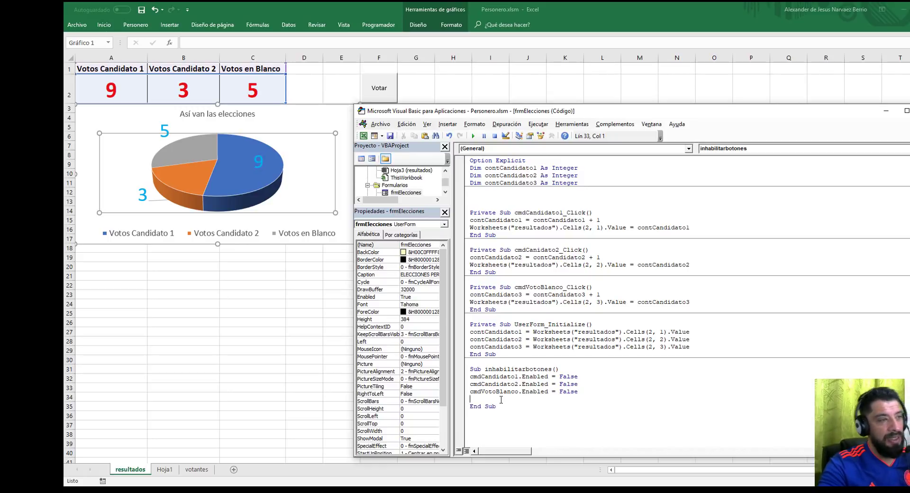
pyautogui.moveTo(524, 406); pyautogui.dragTo(465, 372)
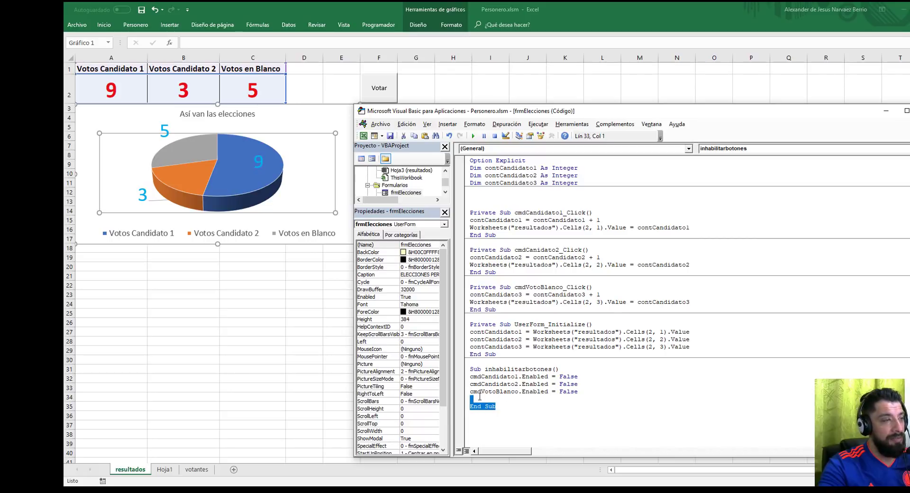
# Step: Paste a copy of inhabilitarbotones below End Sub and rename the copy habilitarbotones
pyautogui.click(489, 416)
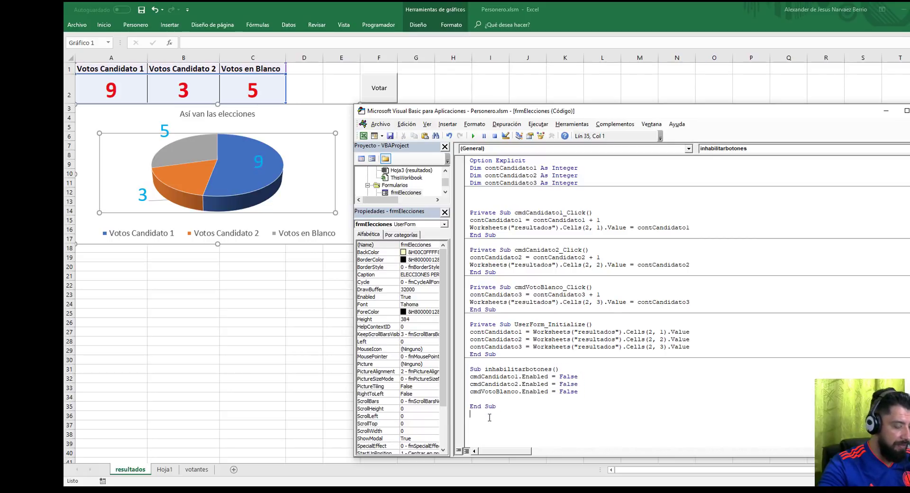
pyautogui.write('Sub inhabilitarbotones() cmdCandidato1.Enabled = False cmdCandidato2.Enabled = False cmdVotoBlanco.Enabled = False  End Sub')
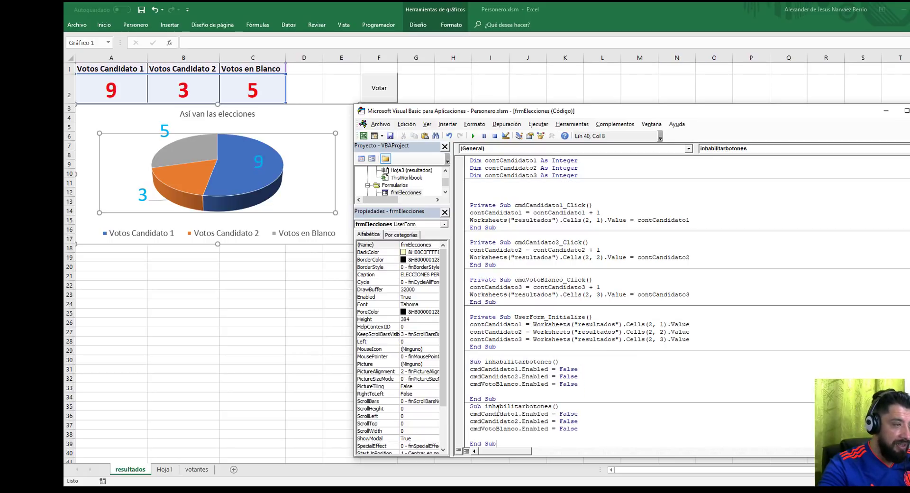
pyautogui.moveTo(497, 408); pyautogui.dragTo(488, 408)
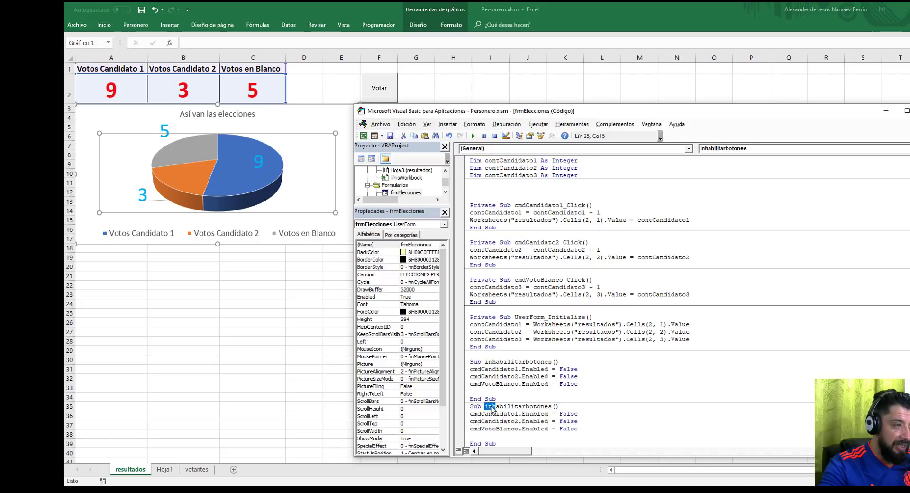
pyautogui.doubleClick(493, 408)
pyautogui.click(492, 407)
pyautogui.press('BackSpace')
pyautogui.press('BackSpace')
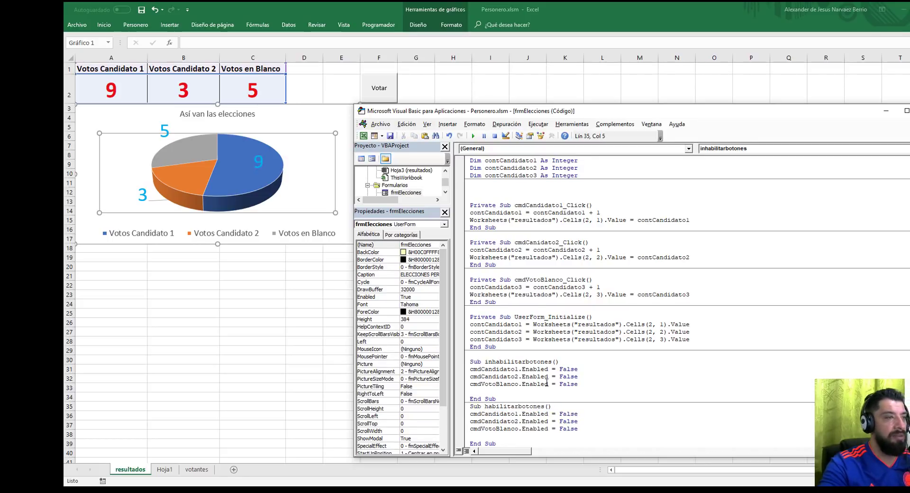
pyautogui.click(547, 383)
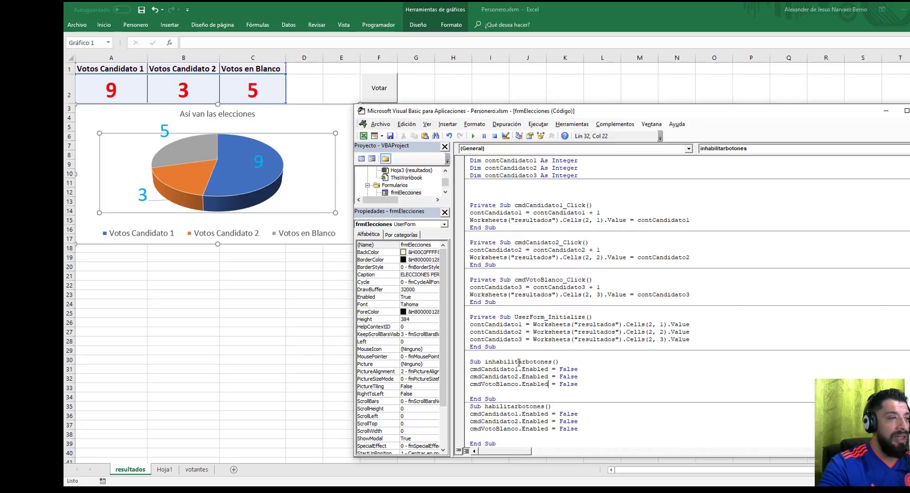
pyautogui.moveTo(556, 362); pyautogui.dragTo(486, 361)
pyautogui.hotkey('ctrl', 'c')
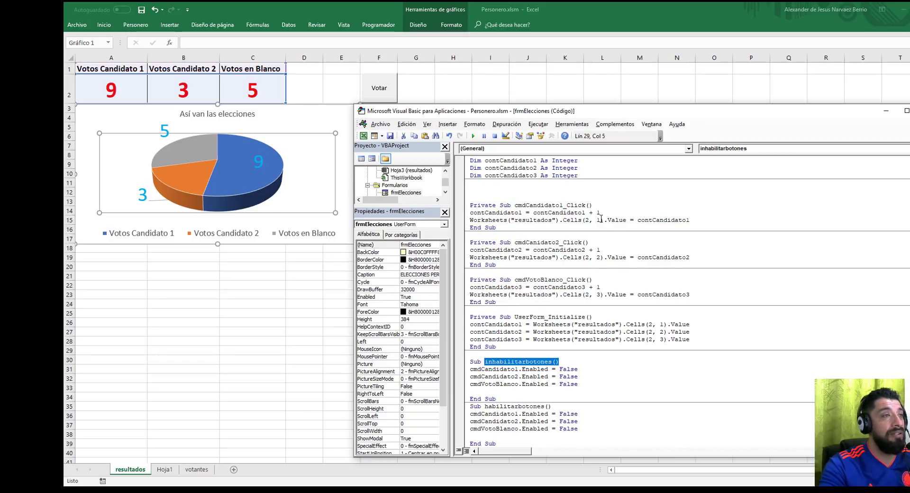
# Step: Add an inhabilitarbotones call, without parentheses, at the end of candidate 1's Click handler
pyautogui.click(696, 219)
pyautogui.press('Return')
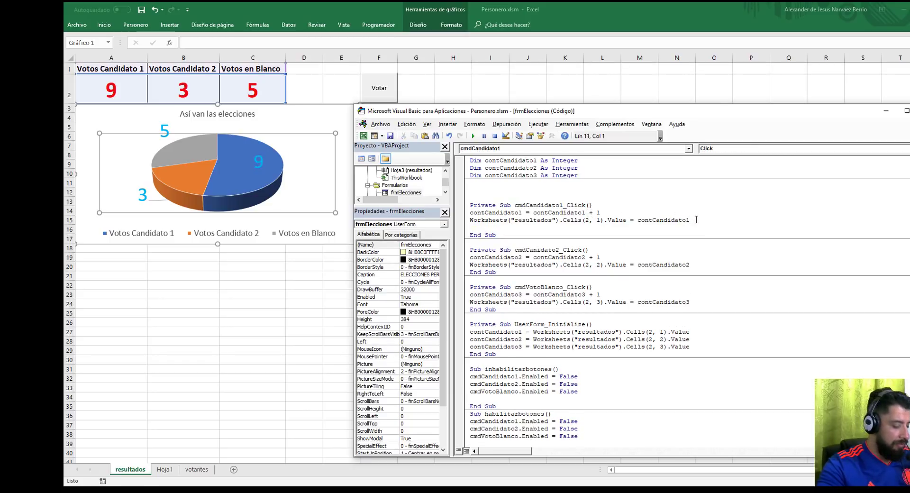
pyautogui.hotkey('ctrl', 'v')
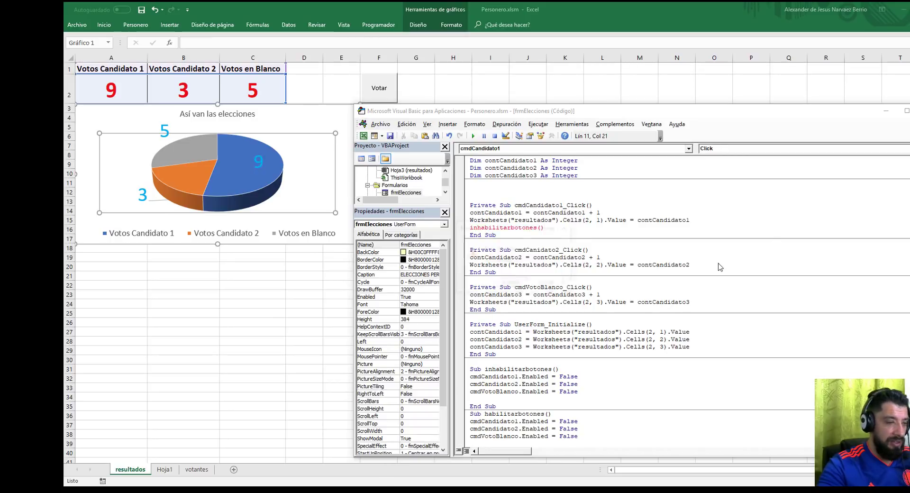
pyautogui.click(511, 283)
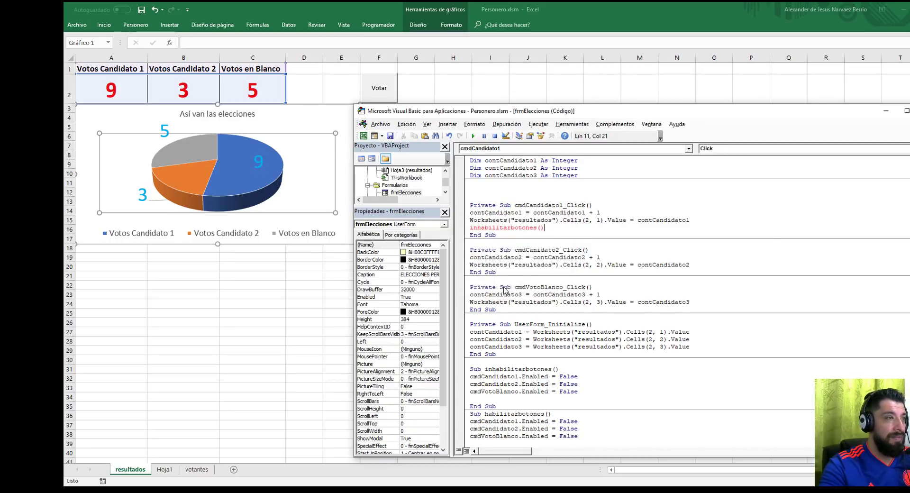
pyautogui.press('BackSpace')
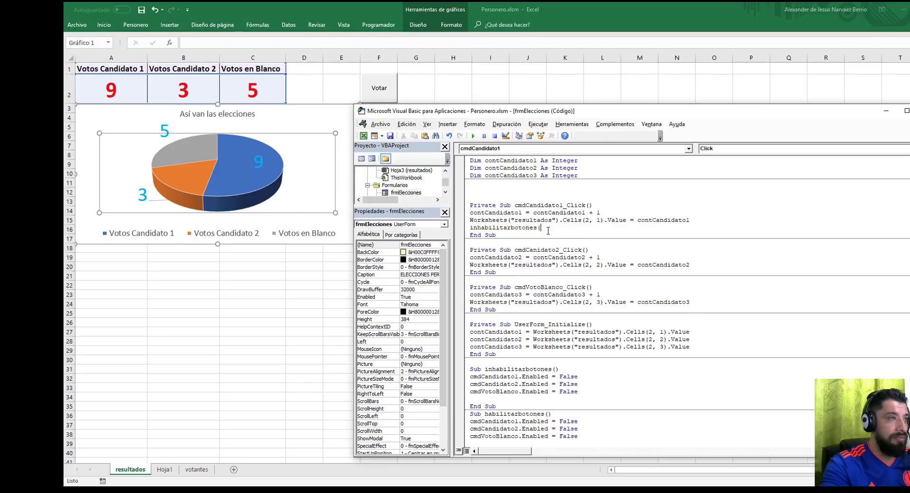
pyautogui.press('BackSpace')
# Step: Add the same inhabilitarbotones call at the end of candidate 2's handler
pyautogui.click(568, 287)
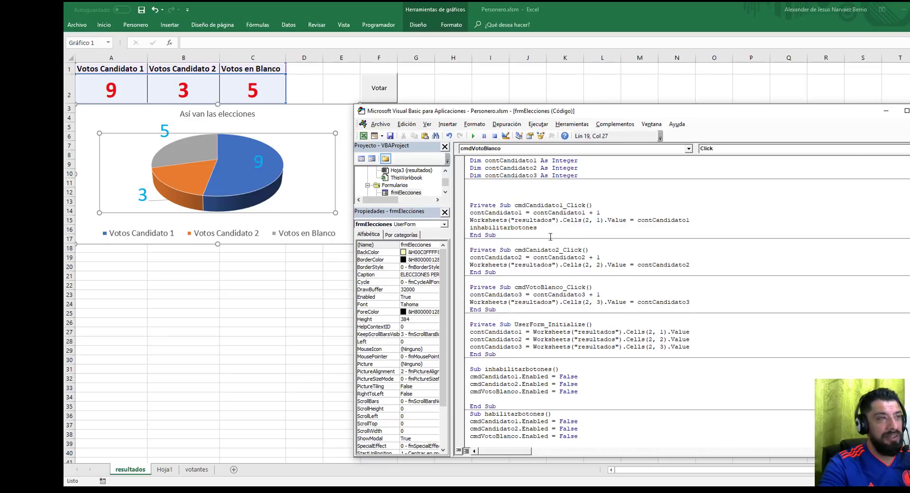
pyautogui.click(697, 264)
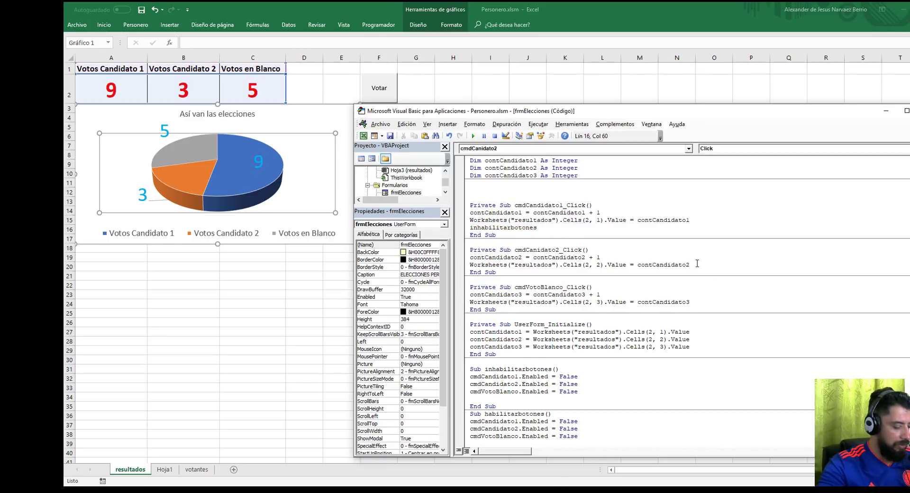
pyautogui.press('Return')
pyautogui.hotkey('ctrl', 'v')
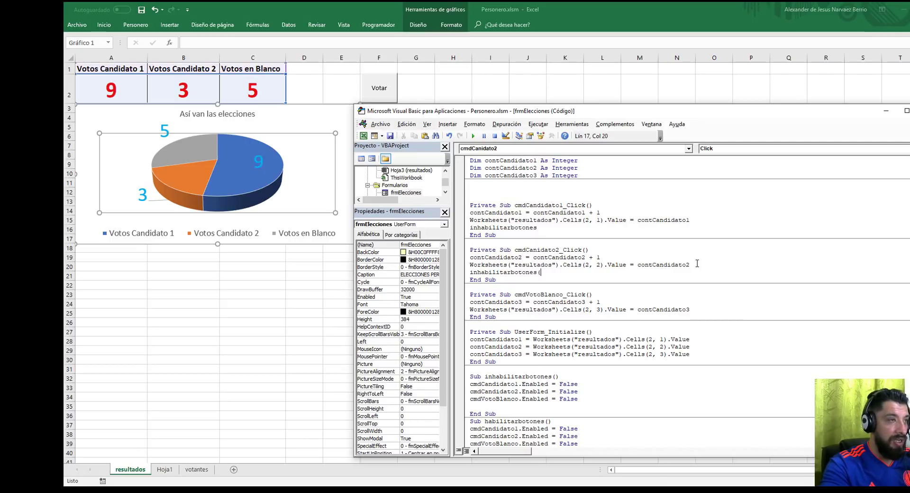
pyautogui.press('BackSpace')
pyautogui.press('BackSpace')
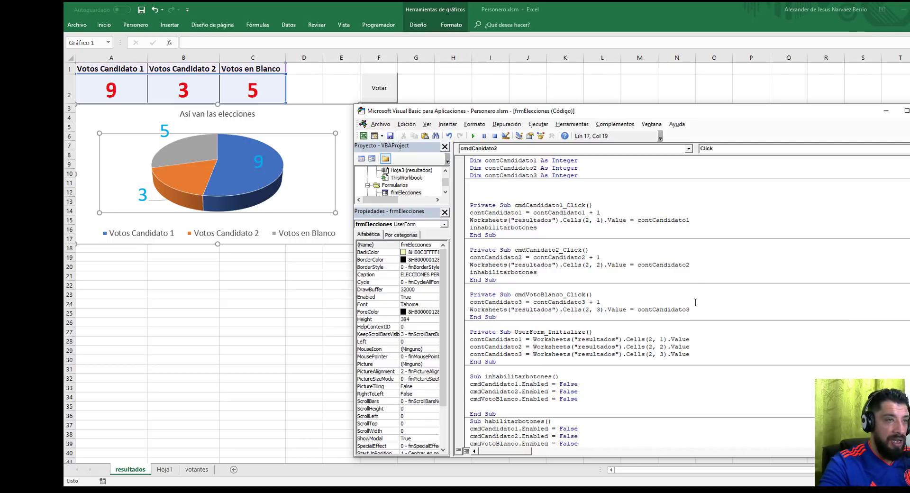
# Step: Add the inhabilitarbotones call at the end of the cmdVotoBlanco handler
pyautogui.click(699, 309)
pyautogui.press('Return')
pyautogui.hotkey('ctrl', 'v')
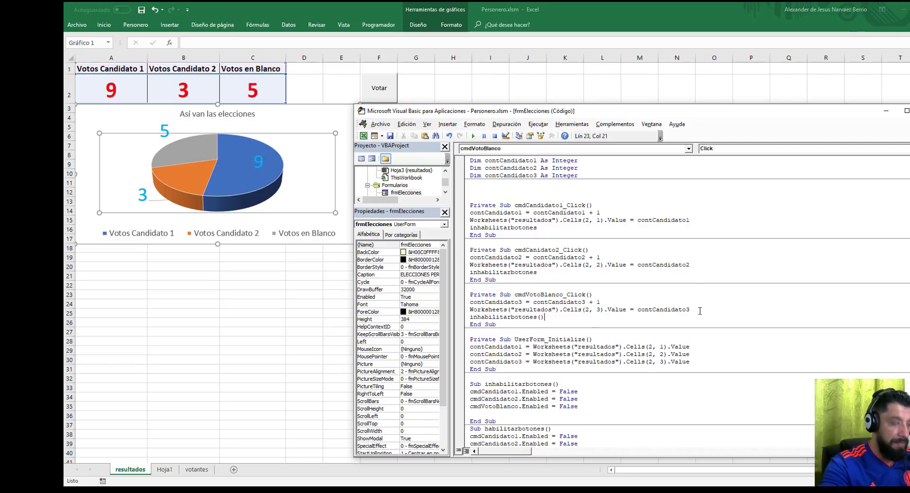
pyautogui.press('BackSpace')
pyautogui.press('BackSpace')
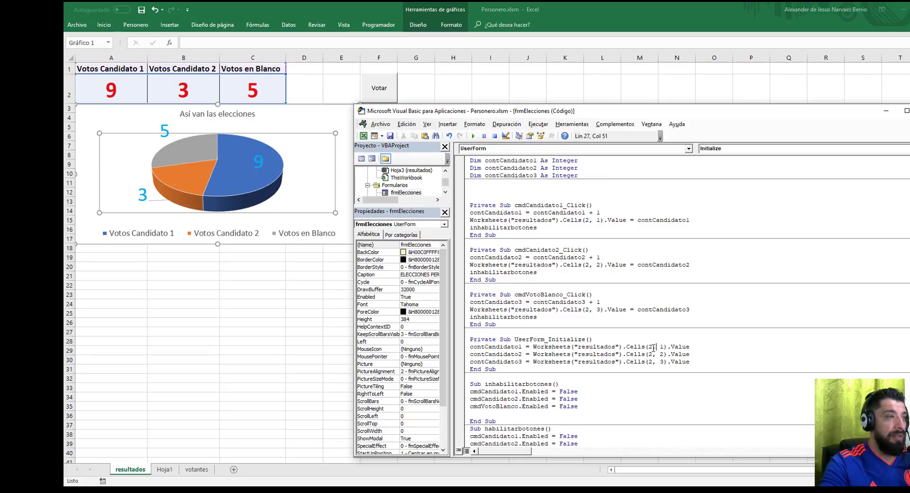
pyautogui.click(585, 354)
# Step: Run the form and vote for candidate 1, hitting an undefined-variable error, then reset
pyautogui.click(473, 136)
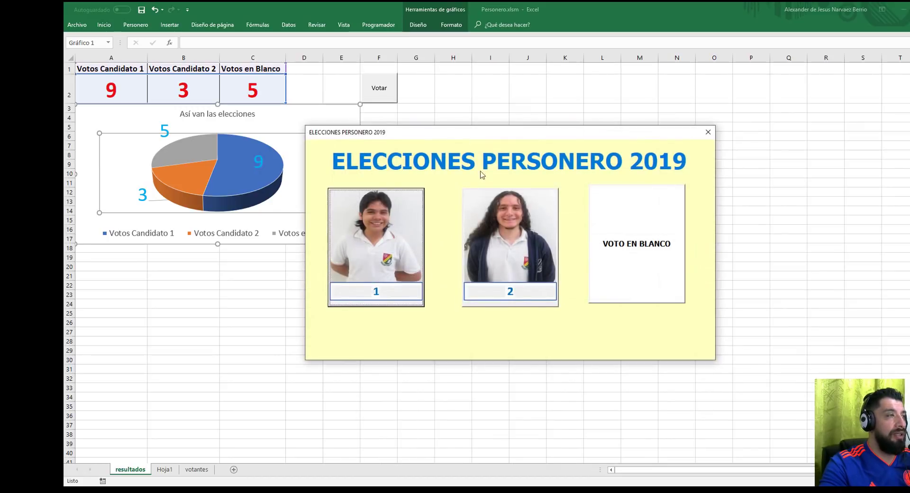
pyautogui.click(396, 247)
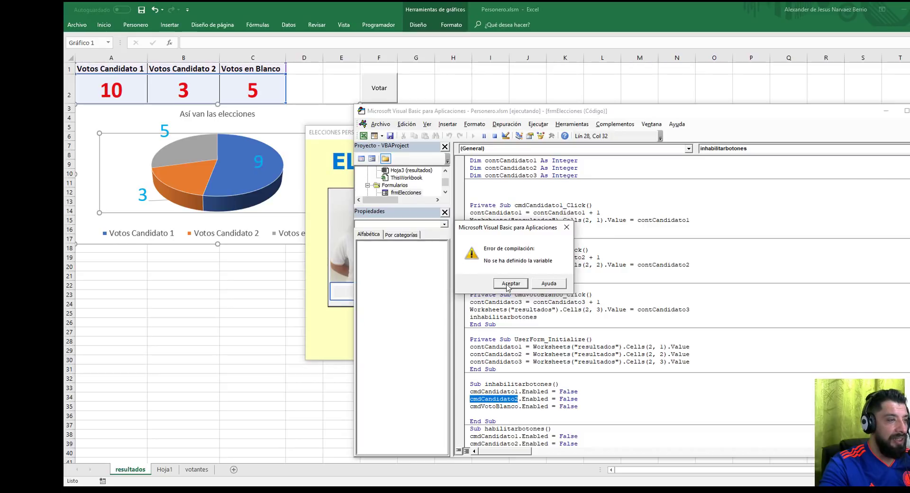
pyautogui.click(507, 284)
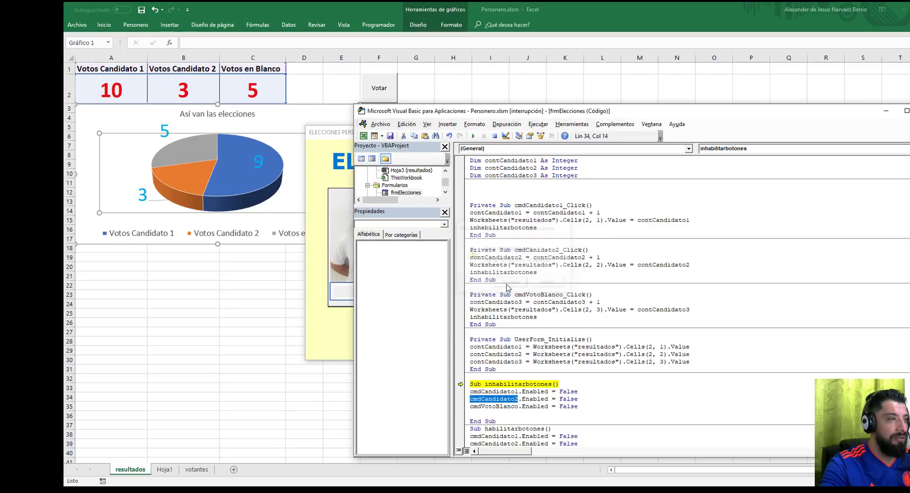
pyautogui.click(494, 136)
# Step: Rename the cmdCanidato2 button to cmdCandidato2 and run the election form again
pyautogui.click(445, 224)
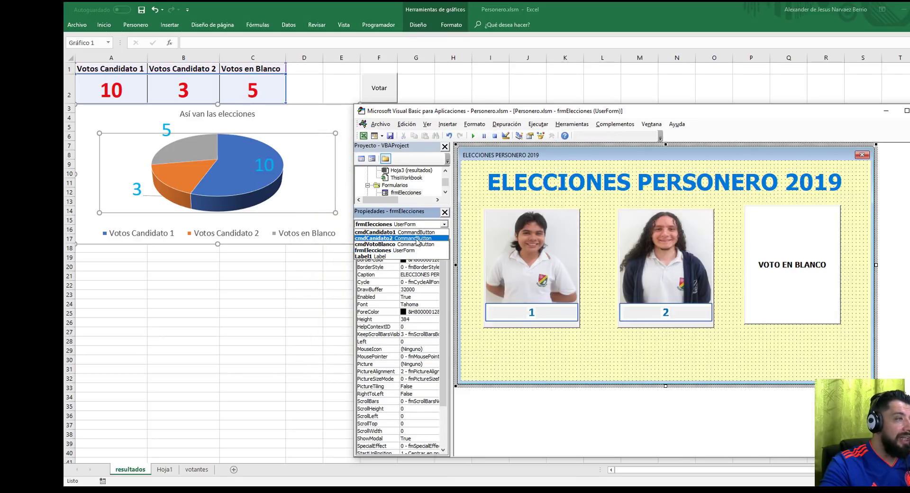
pyautogui.click(677, 259)
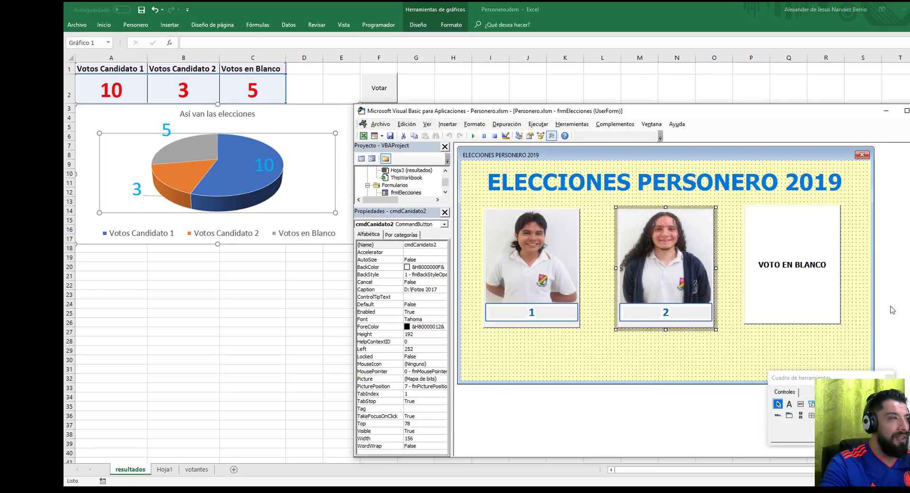
pyautogui.click(423, 245)
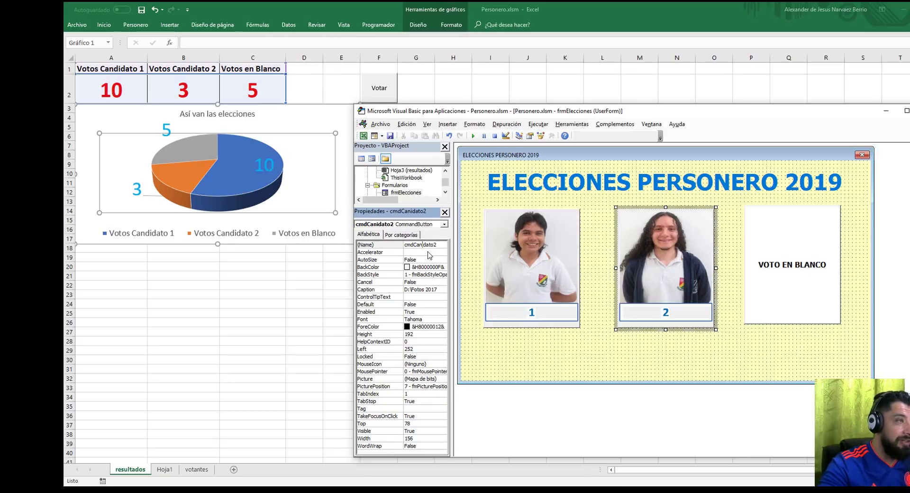
pyautogui.write('d')
pyautogui.press('Return')
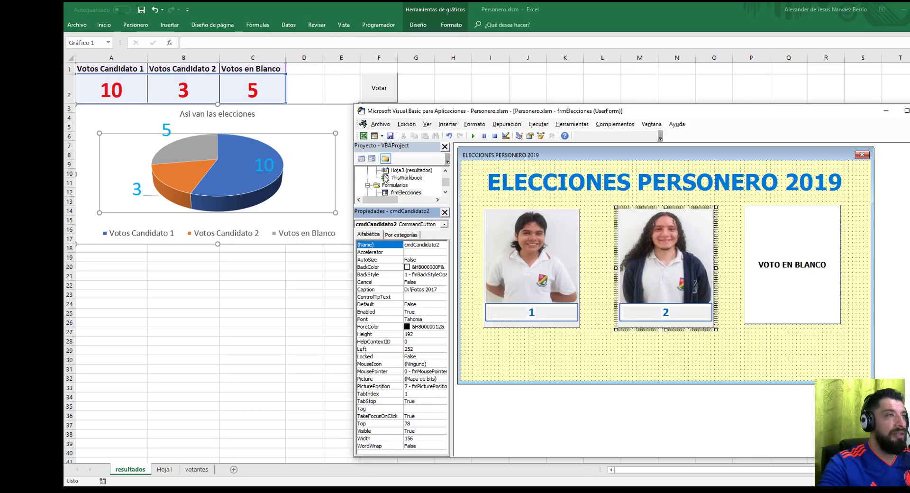
pyautogui.click(473, 136)
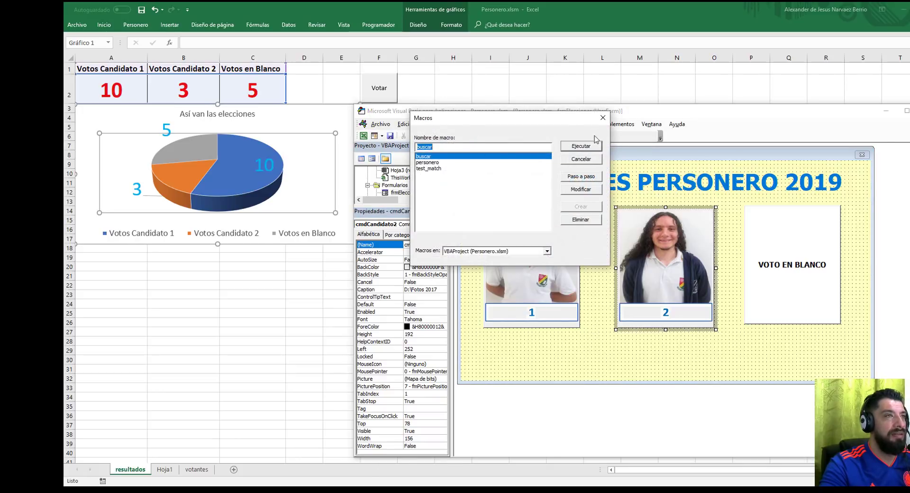
pyautogui.click(603, 117)
pyautogui.click(579, 358)
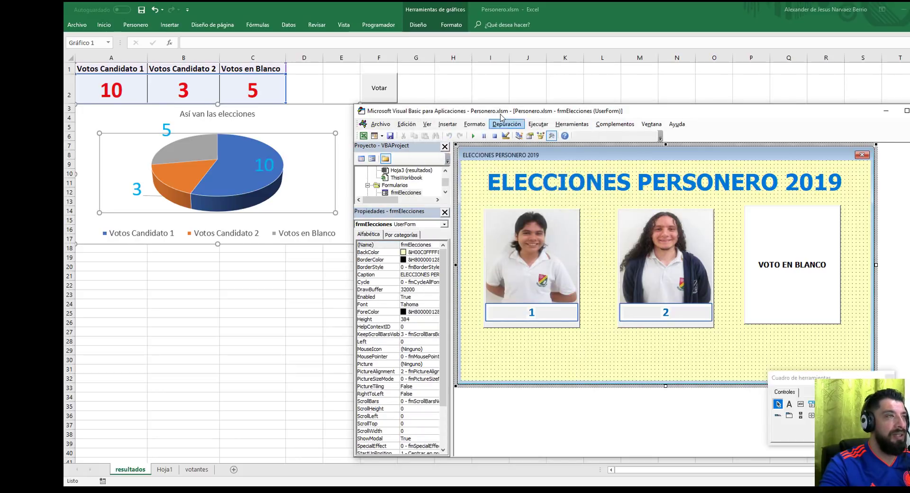
pyautogui.click(473, 136)
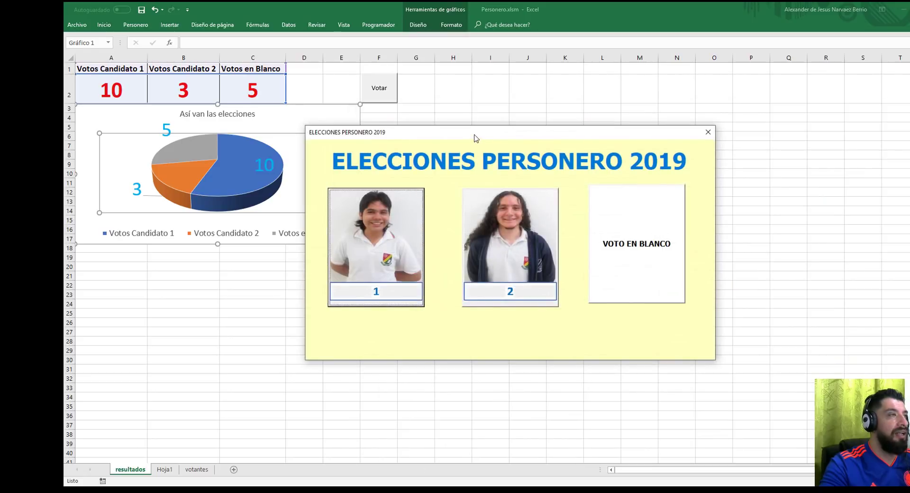
# Step: Vote for candidate 1 so Votos Candidato 1 reads 11, then close the form
pyautogui.click(461, 248)
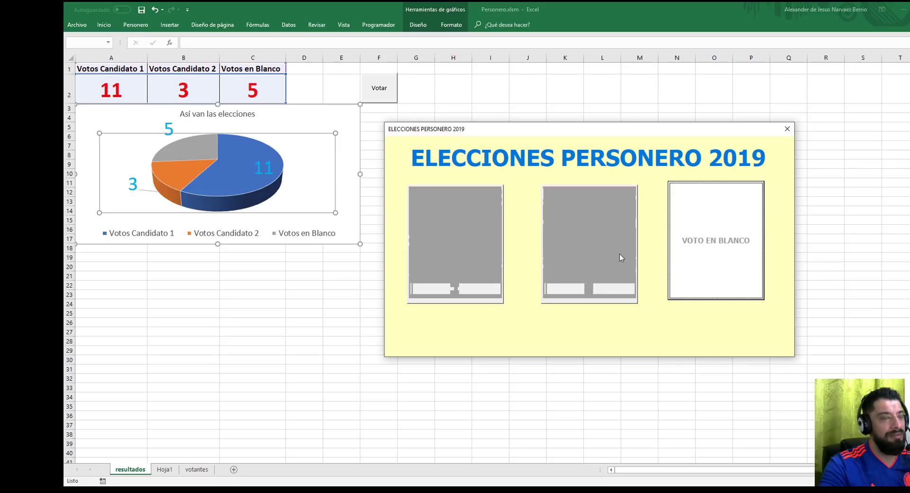
pyautogui.click(787, 129)
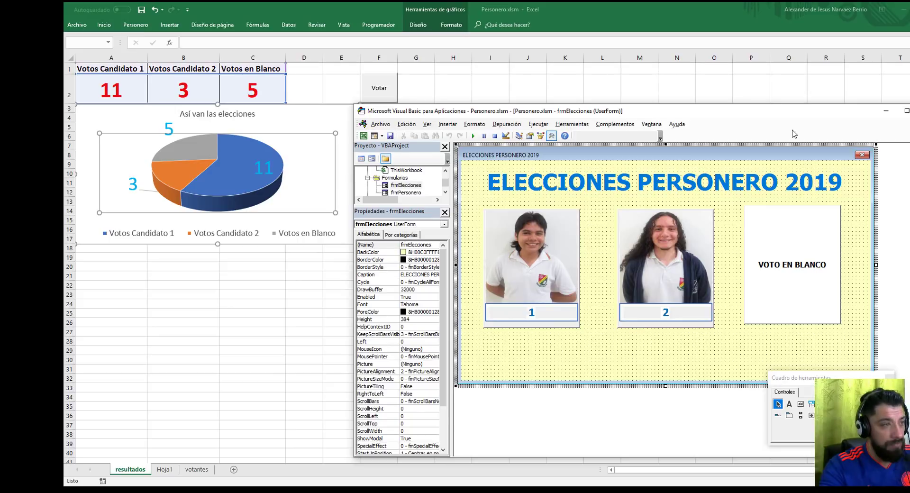
# Step: Declare Dim r As String at the top of inhabilitarbotones
pyautogui.click(570, 356)
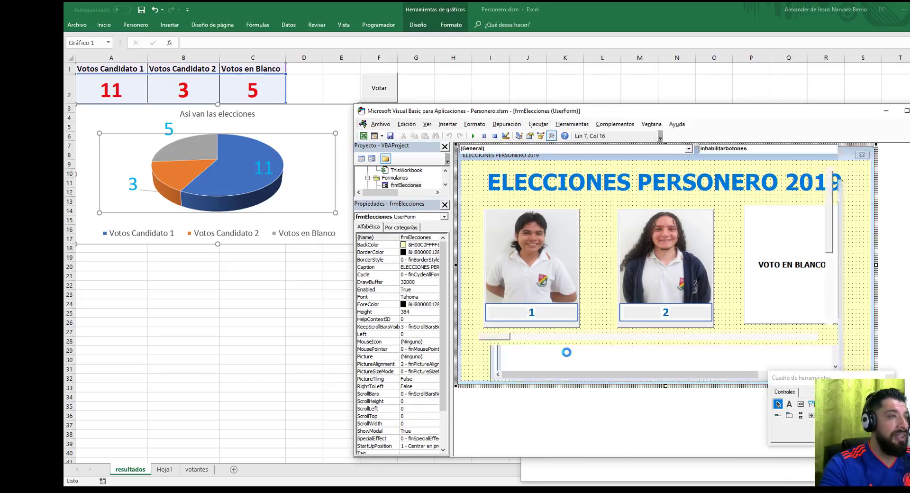
pyautogui.press('F7')
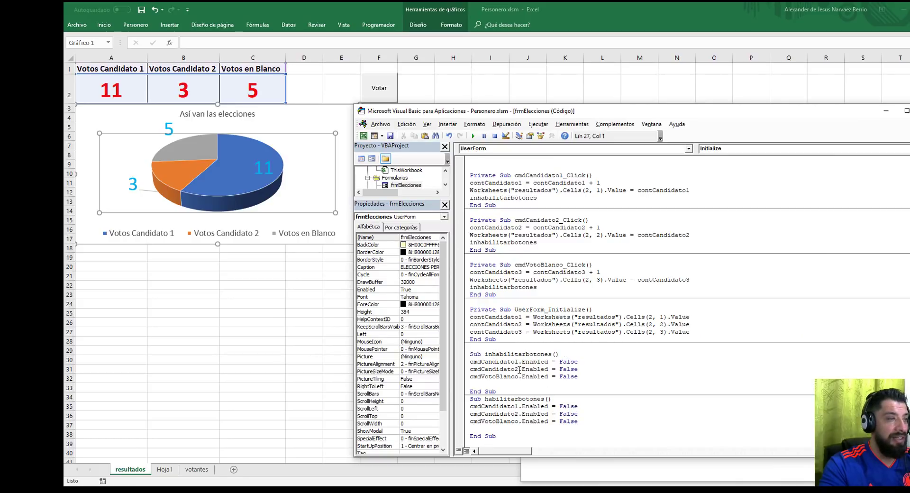
pyautogui.click(571, 354)
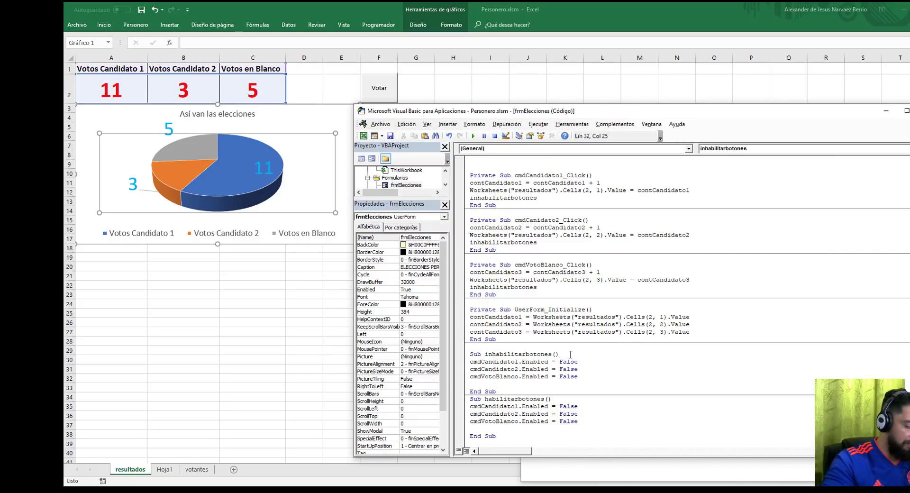
pyautogui.press('Return')
pyautogui.write('dim r a')
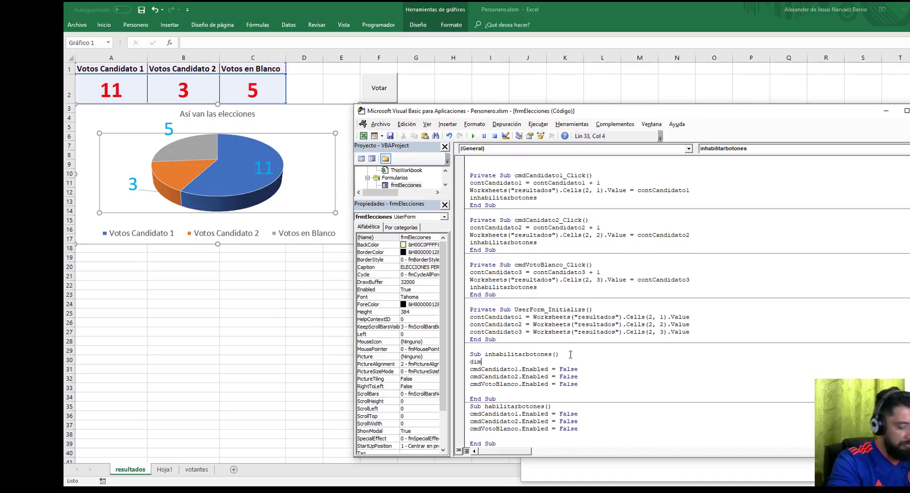
pyautogui.write('s ')
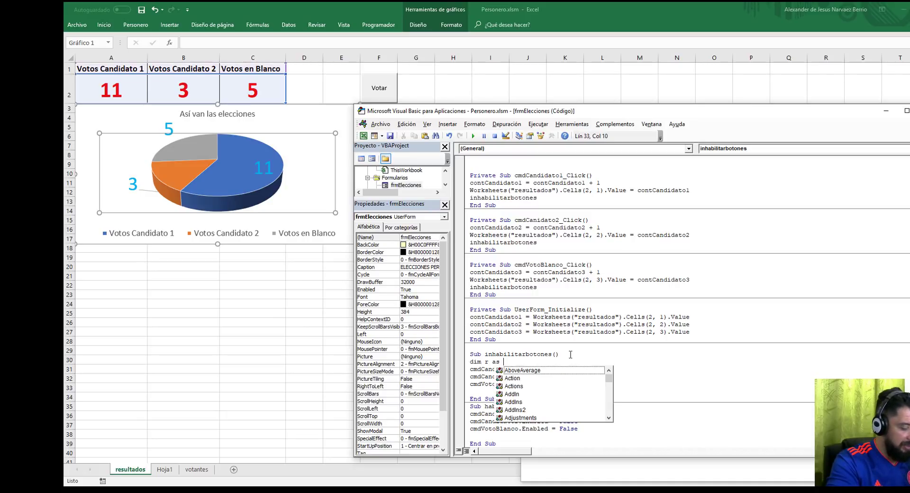
pyautogui.write('strin')
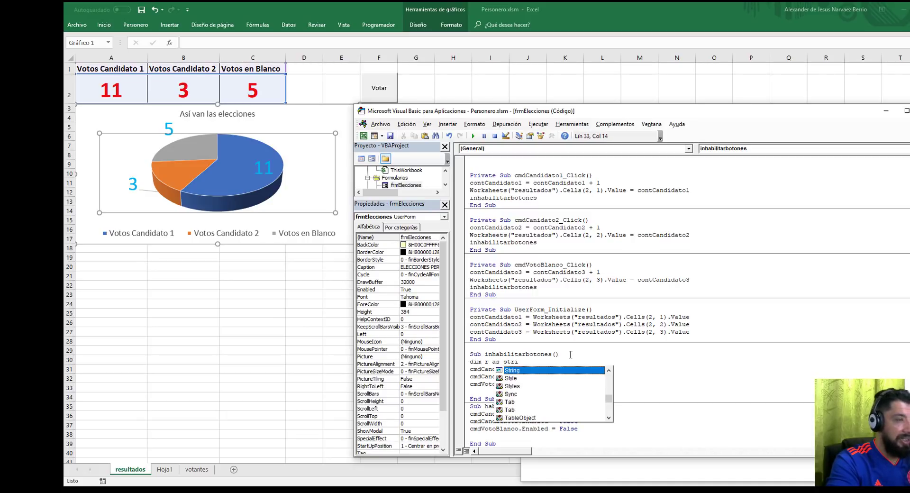
pyautogui.write('g')
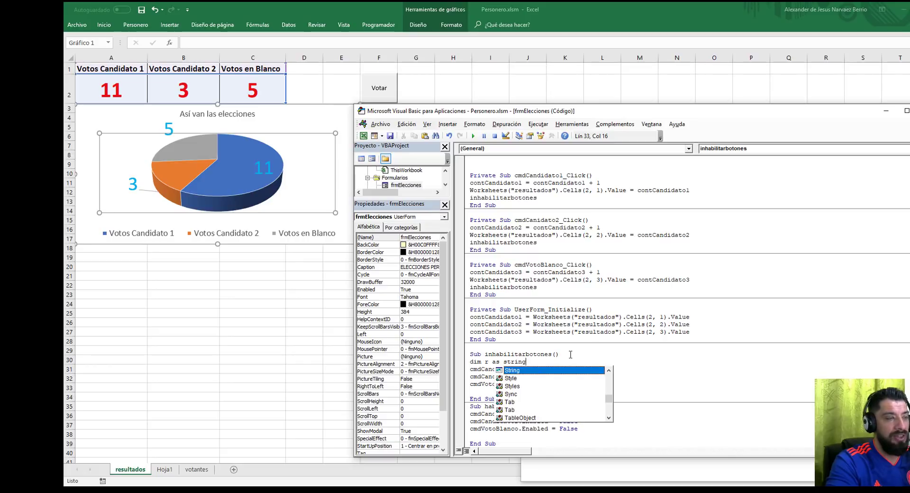
pyautogui.press('Return')
pyautogui.press('Delete')
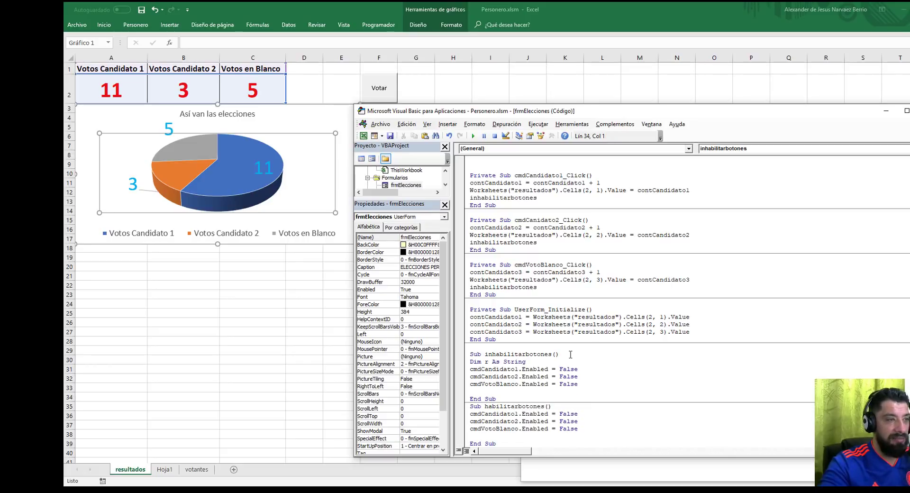
# Step: Add r = MsgBox("Gracias por votar" … "¿Desea habilitar otro votante?", vbQuestion …) before End Sub
pyautogui.click(597, 390)
pyautogui.press('Return')
pyautogui.press('Return')
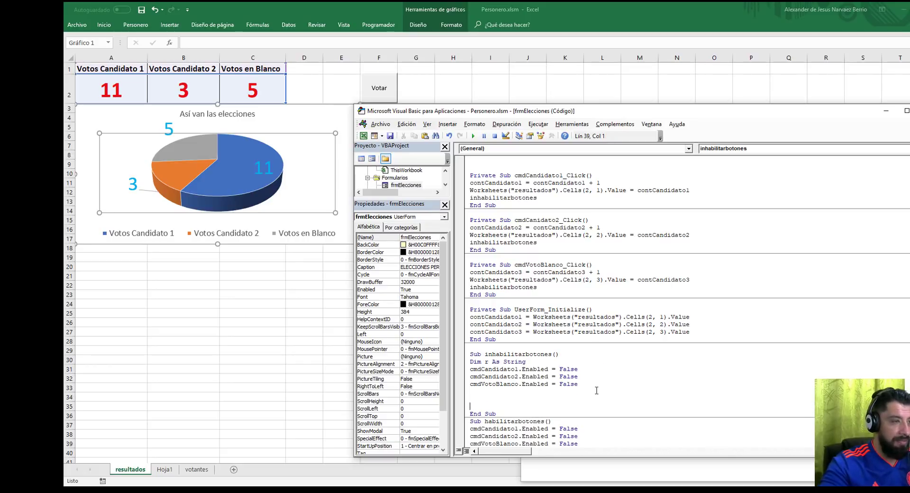
pyautogui.click(490, 398)
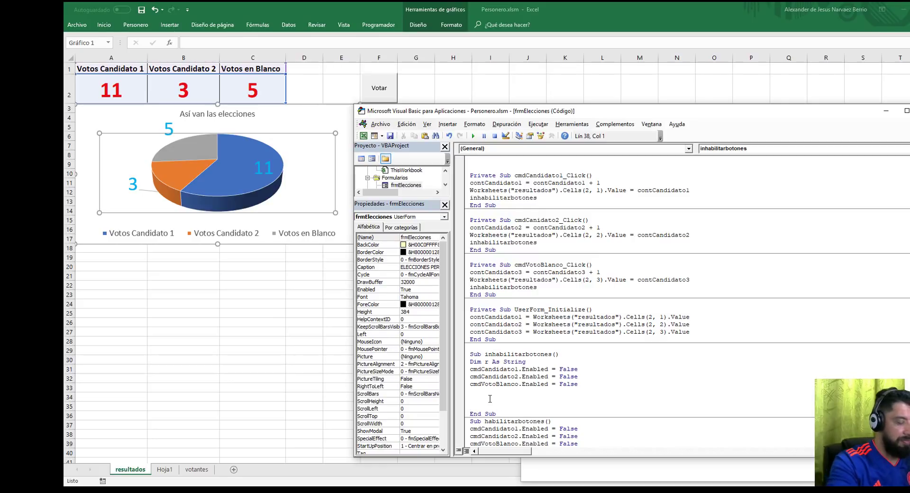
pyautogui.write('r = MsgBox("Gracias por votar" + Chr(13) + _ "¿Desea habilitar otro votante?", vbQuestion + vbYesNo, "Elecciones 2019") If (r = vbYes) Then habilitarbotones End If')
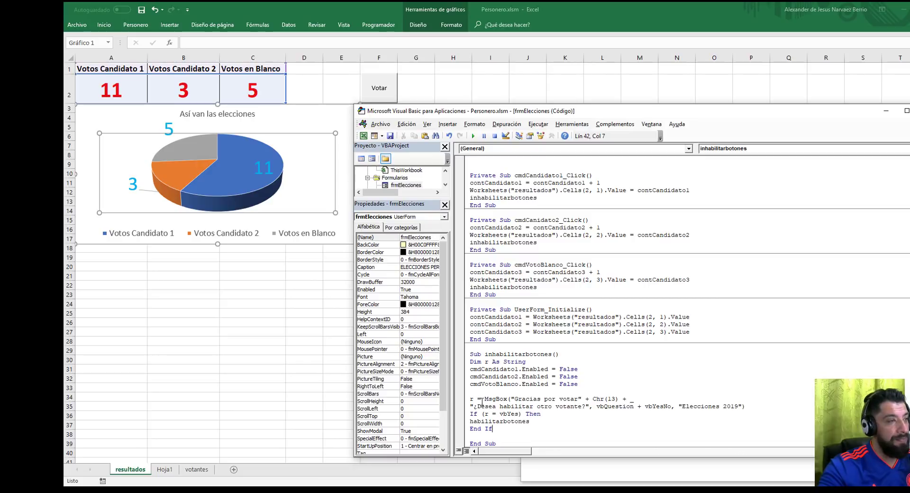
pyautogui.moveTo(539, 116); pyautogui.dragTo(532, 85)
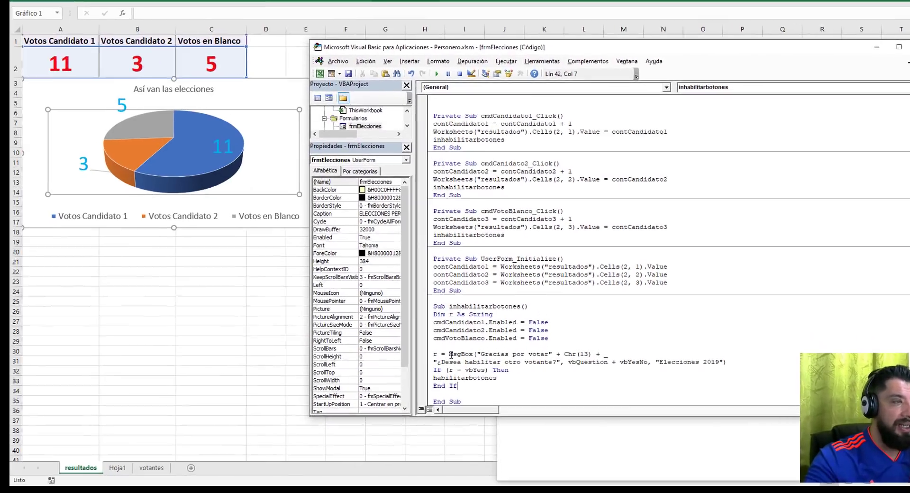
pyautogui.moveTo(490, 363); pyautogui.dragTo(498, 361)
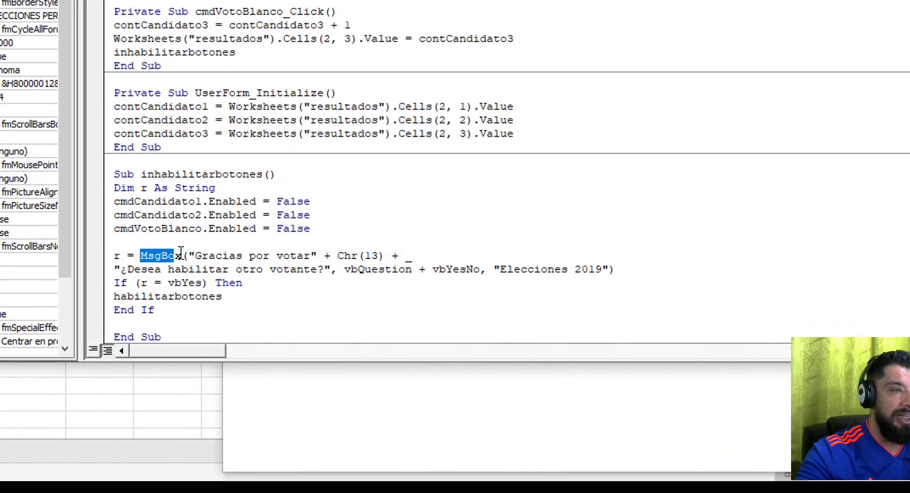
pyautogui.moveTo(331, 256); pyautogui.dragTo(377, 256)
pyautogui.click(377, 294)
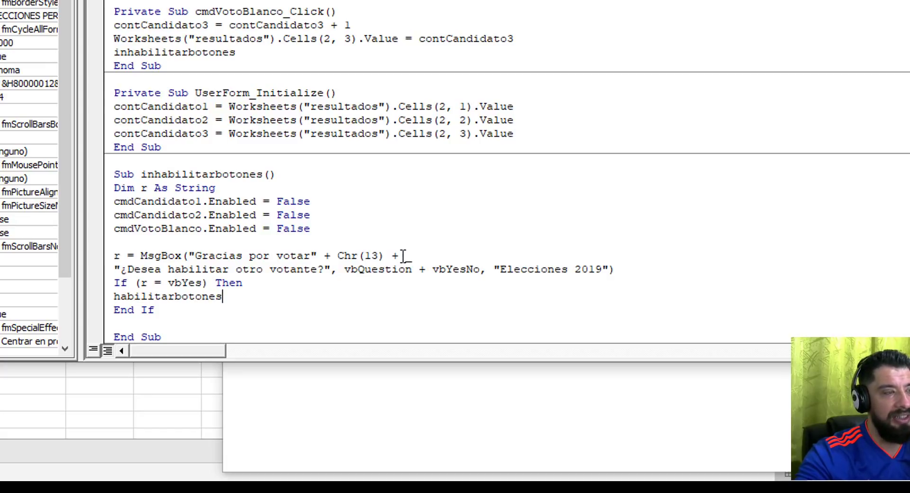
pyautogui.moveTo(121, 271); pyautogui.dragTo(338, 274)
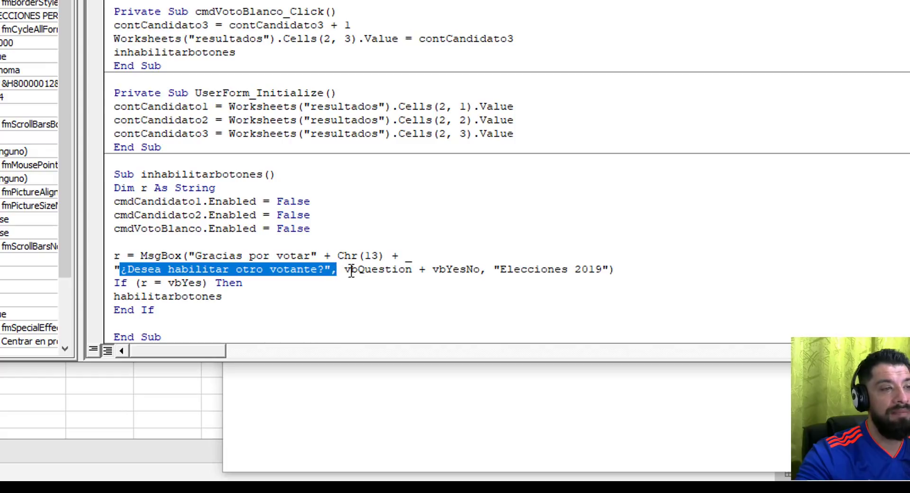
pyautogui.moveTo(351, 269); pyautogui.dragTo(480, 269)
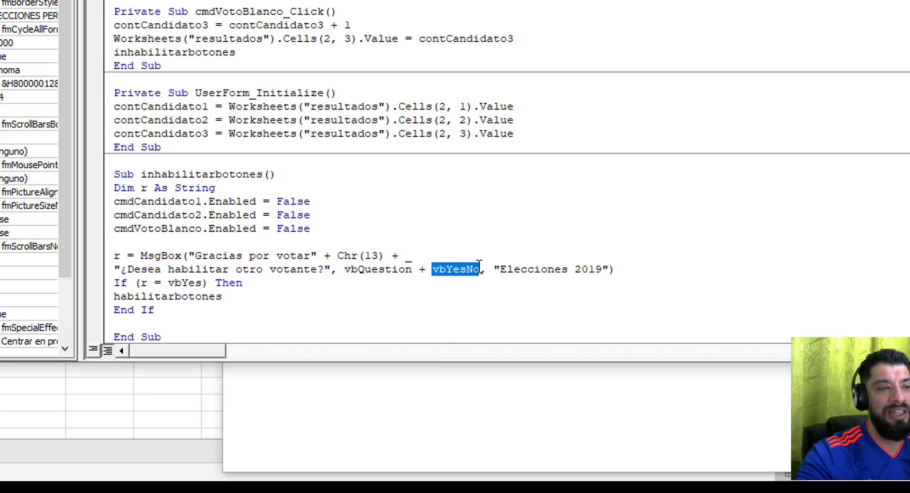
pyautogui.moveTo(500, 269); pyautogui.dragTo(606, 269)
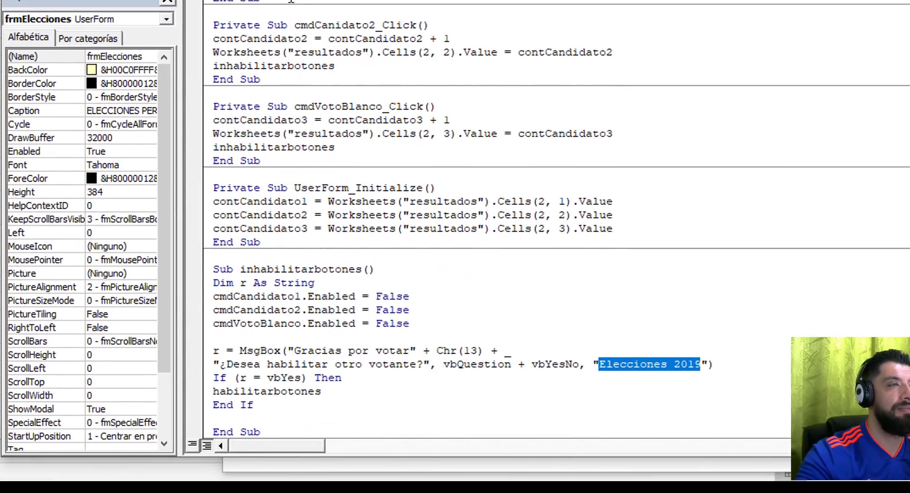
pyautogui.click(354, 23)
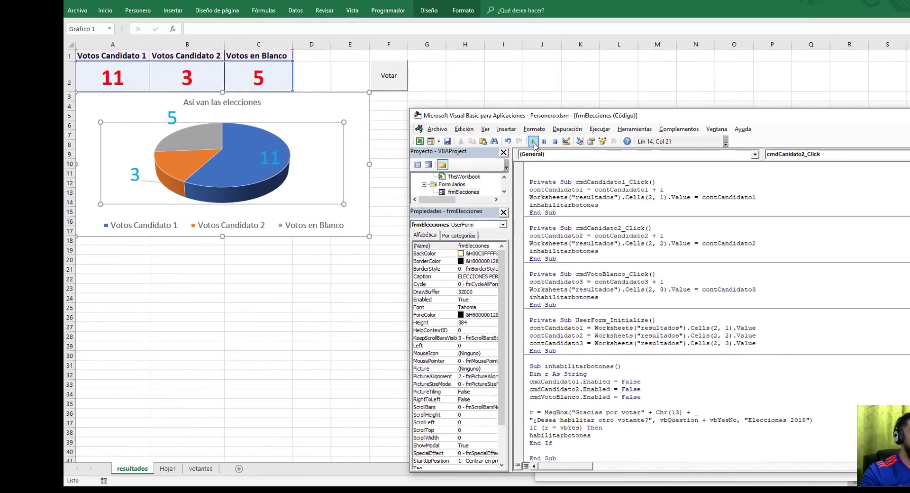
# Step: Run the form, vote for candidate 1 to reach 12, answer Sí, and close it
pyautogui.press('F5')
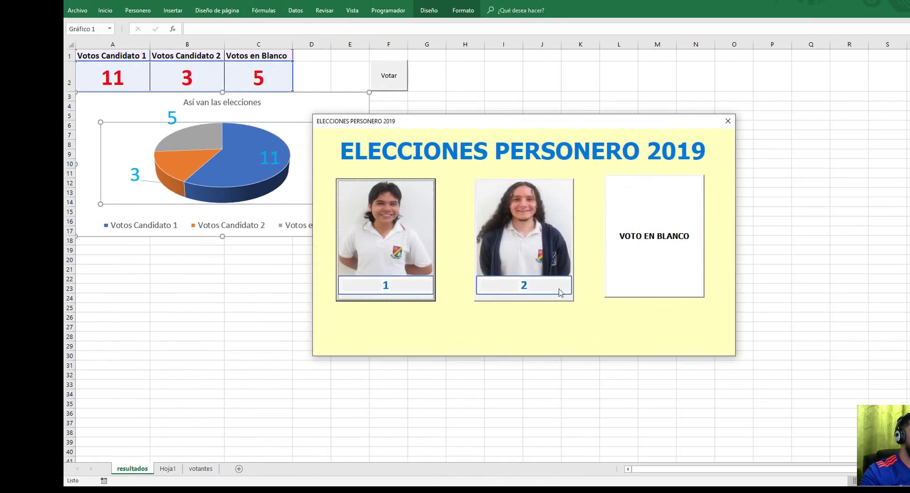
pyautogui.moveTo(433, 125); pyautogui.dragTo(501, 110)
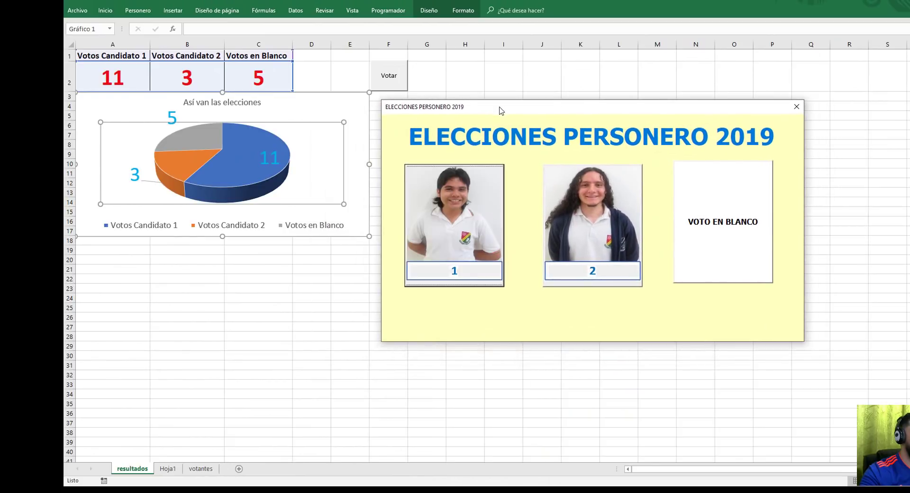
pyautogui.click(485, 231)
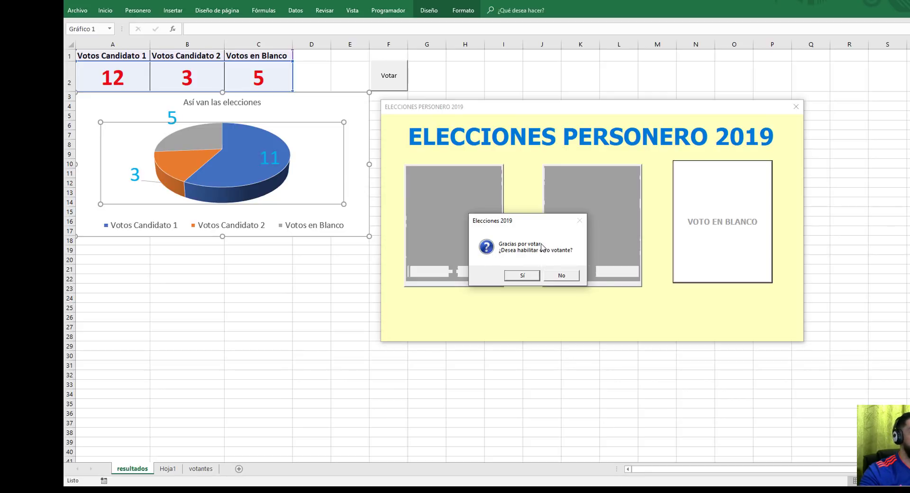
pyautogui.click(522, 275)
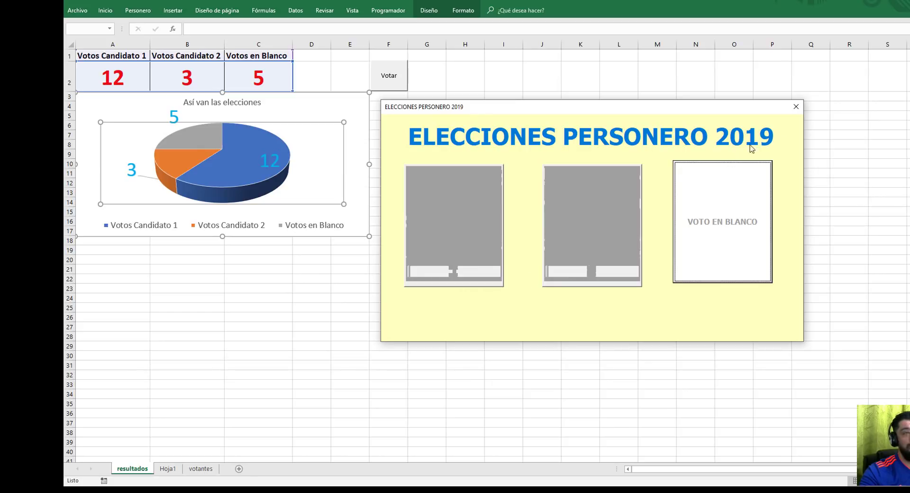
pyautogui.click(796, 106)
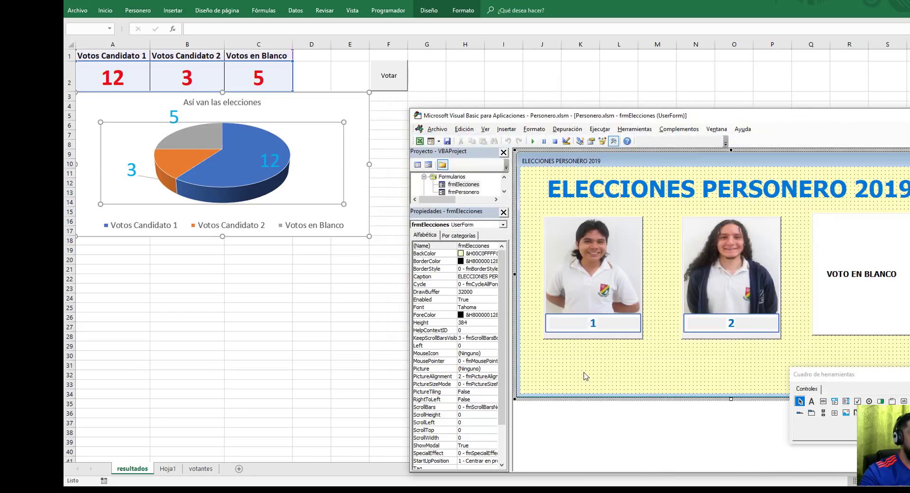
# Step: In habilitarbotones, change candidate 1, candidate 2 and blank-vote buttons' Enabled from False to True
pyautogui.press('F7')
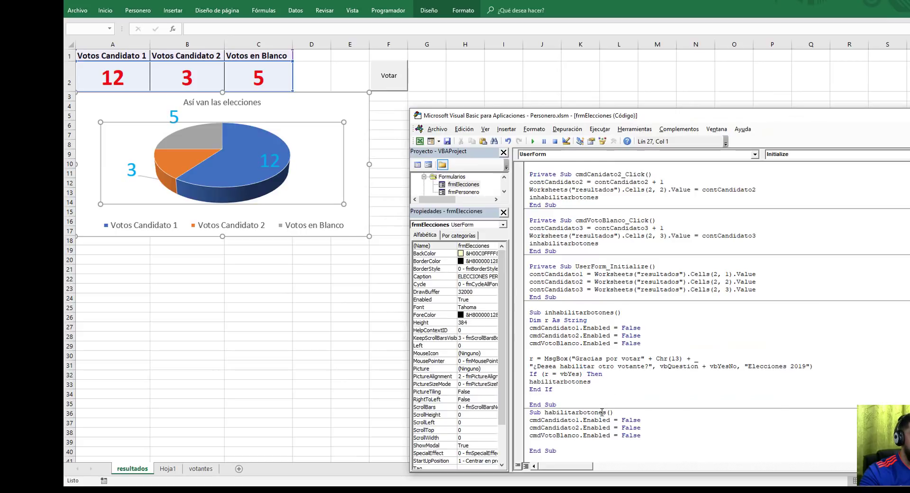
pyautogui.click(602, 412)
pyautogui.doubleClick(625, 420)
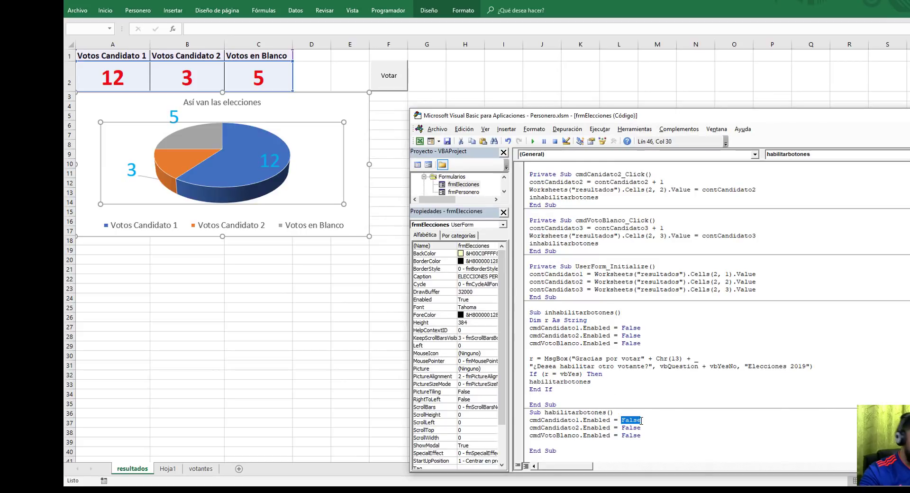
pyautogui.write('tru')
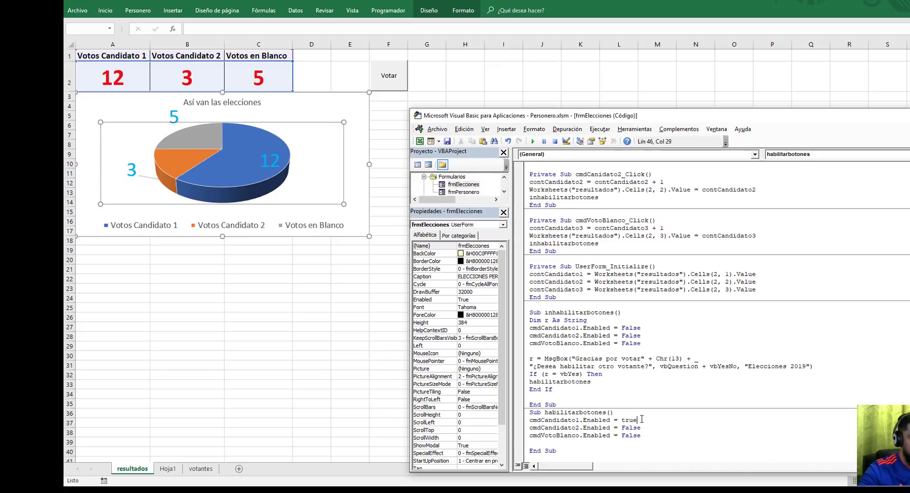
pyautogui.write('e')
pyautogui.click(641, 428)
pyautogui.doubleClick(631, 428)
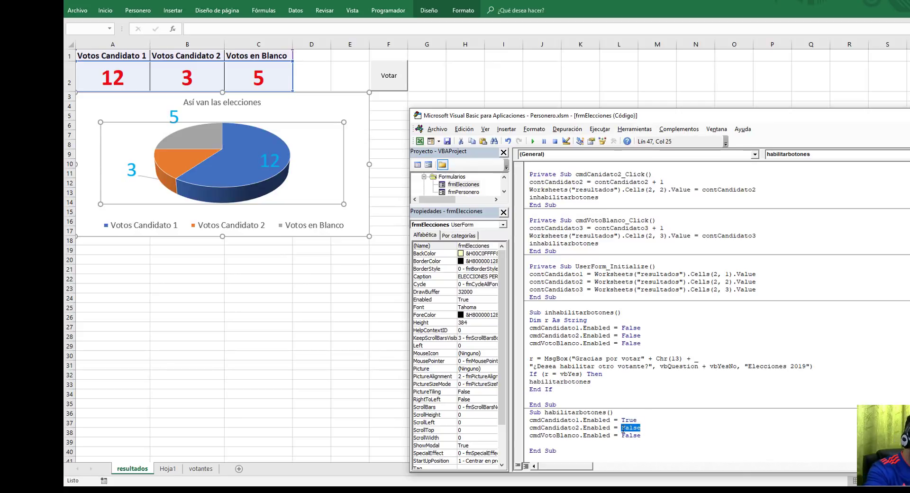
pyautogui.write('True')
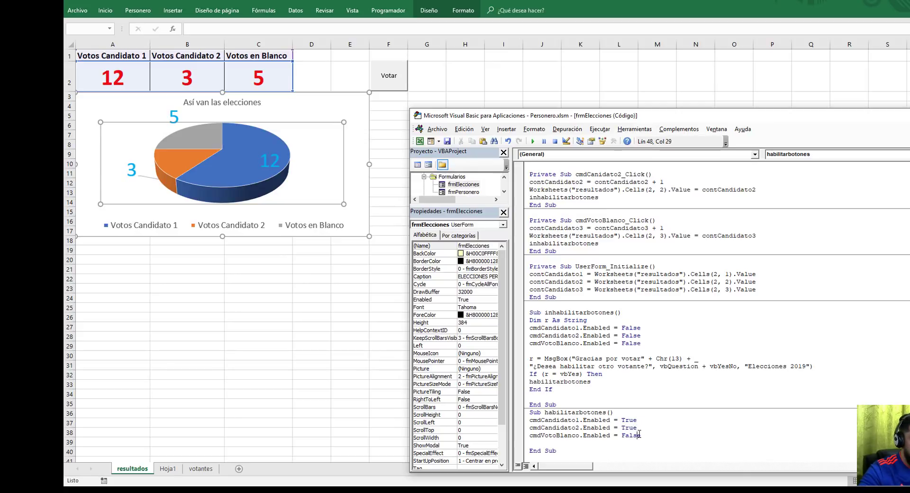
pyautogui.doubleClick(630, 436)
pyautogui.write('tru')
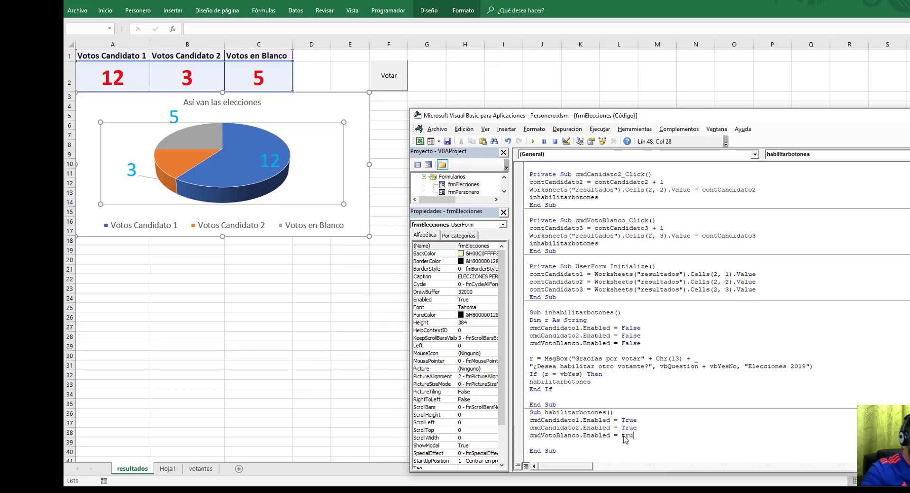
pyautogui.write('e')
pyautogui.press('Up')
pyautogui.press('Up')
pyautogui.press('Up')
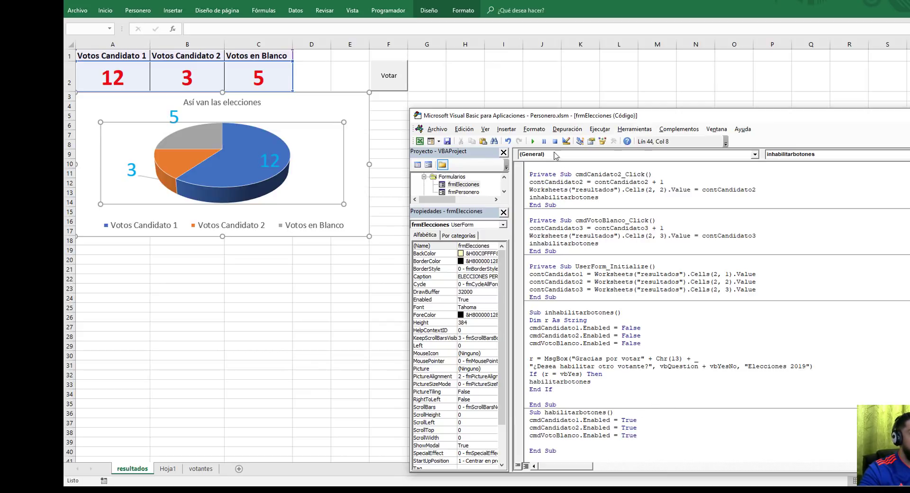
# Step: Run the voting form, vote for candidate 2, and choose to enable another voter
pyautogui.click(533, 141)
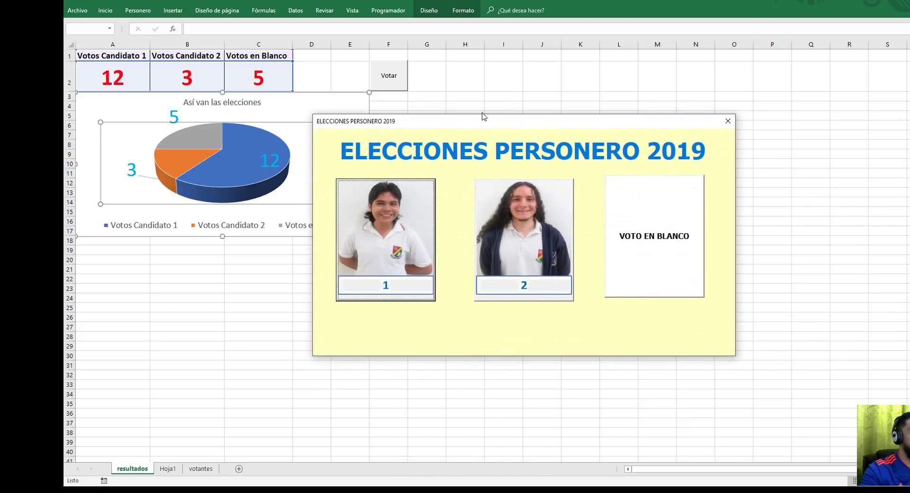
pyautogui.moveTo(483, 117); pyautogui.dragTo(543, 108)
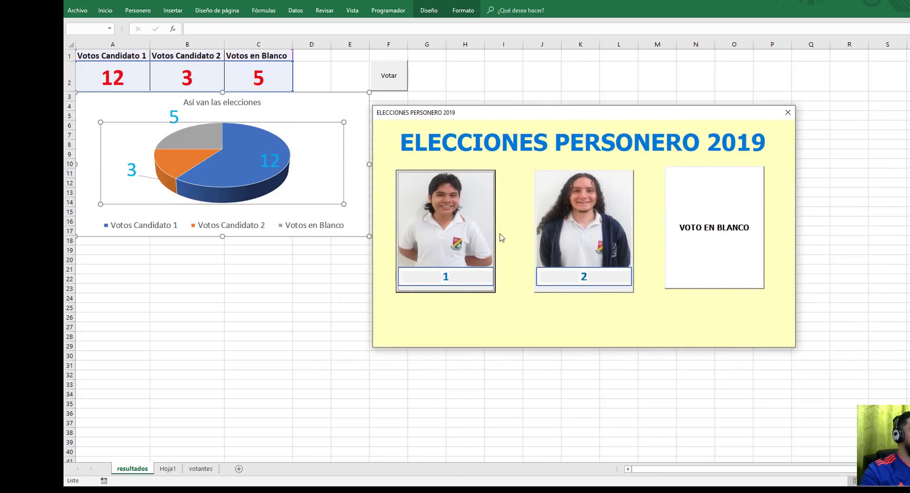
pyautogui.click(578, 231)
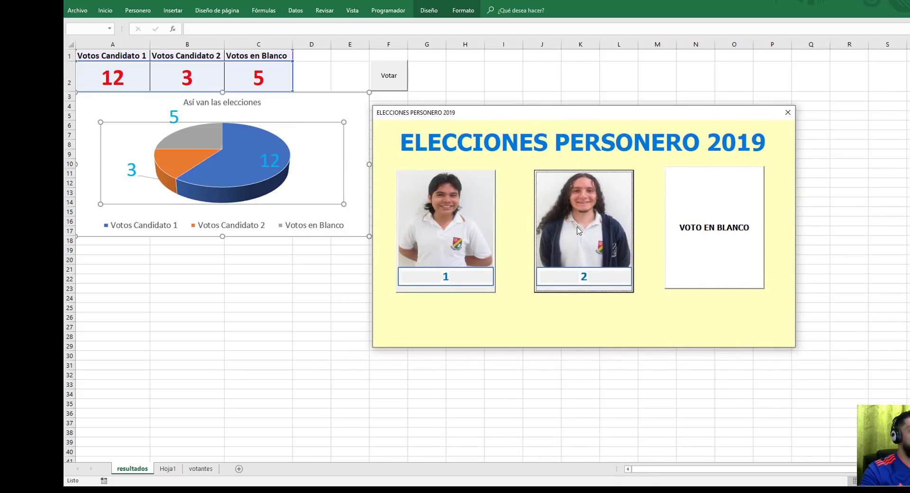
pyautogui.click(477, 222)
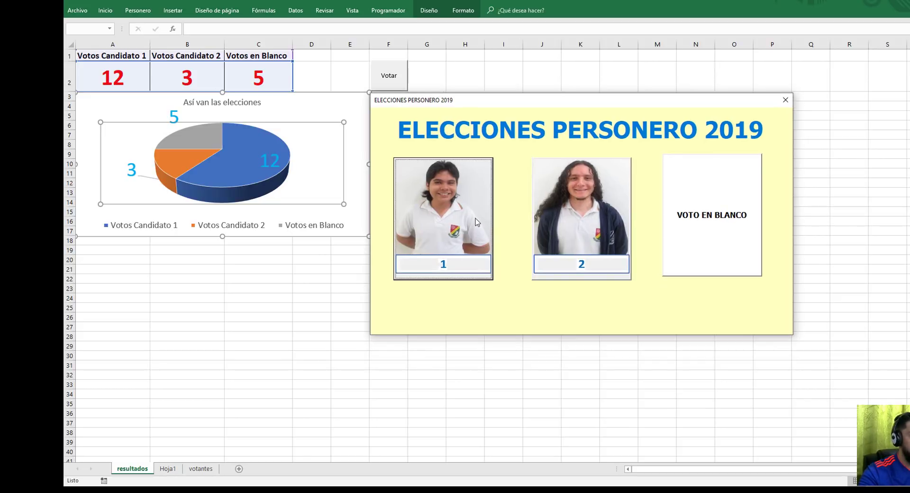
pyautogui.doubleClick(558, 247)
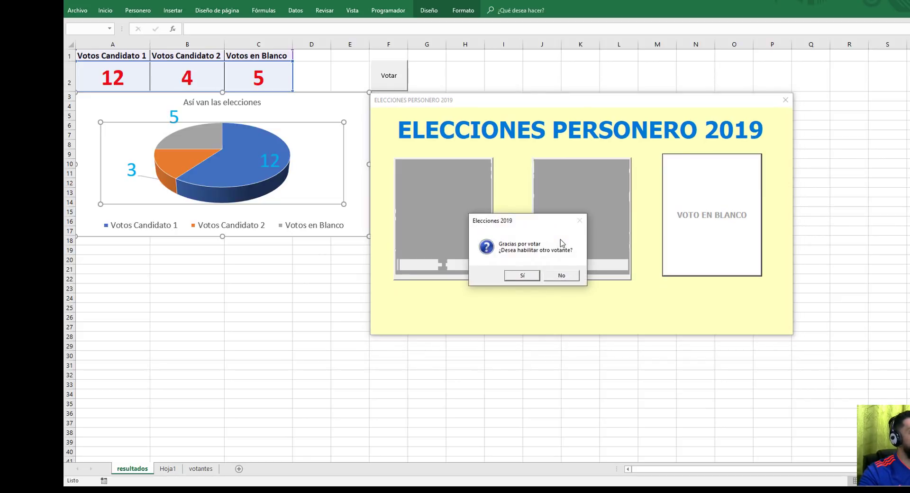
pyautogui.click(530, 280)
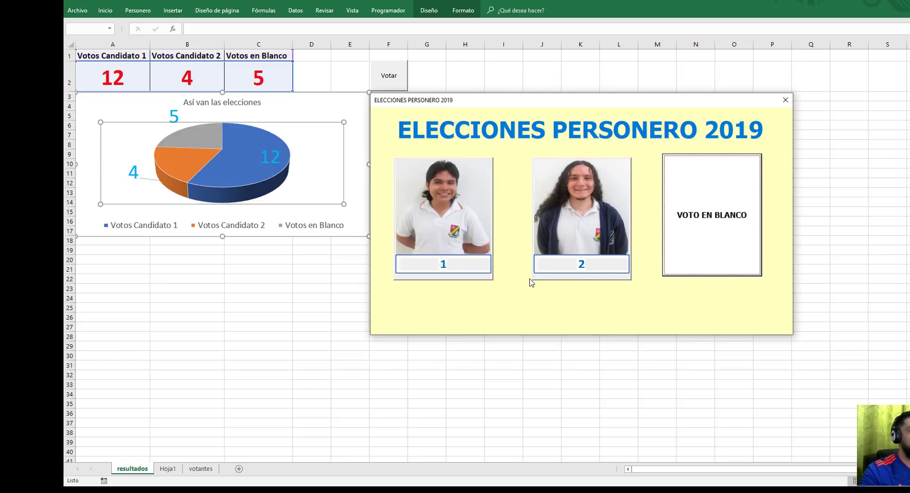
# Step: Cast a blank vote, confirm enabling another voter, and close the voting form
pyautogui.click(718, 226)
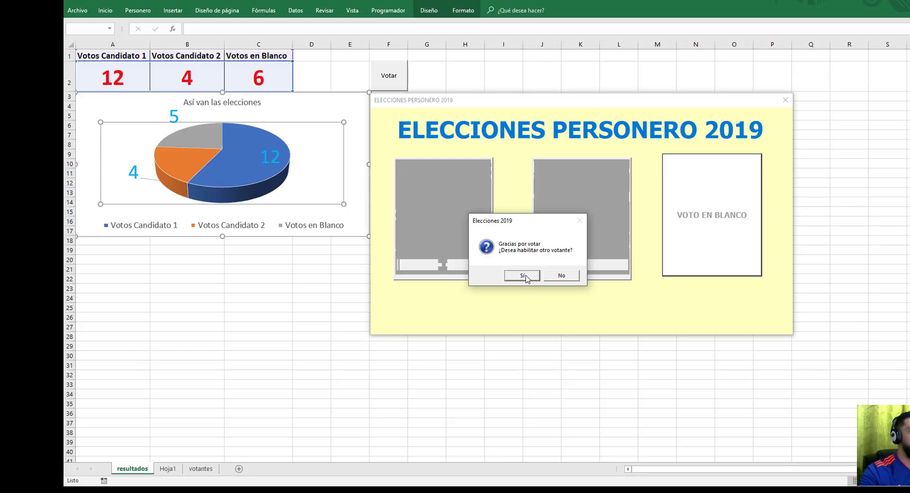
pyautogui.click(527, 278)
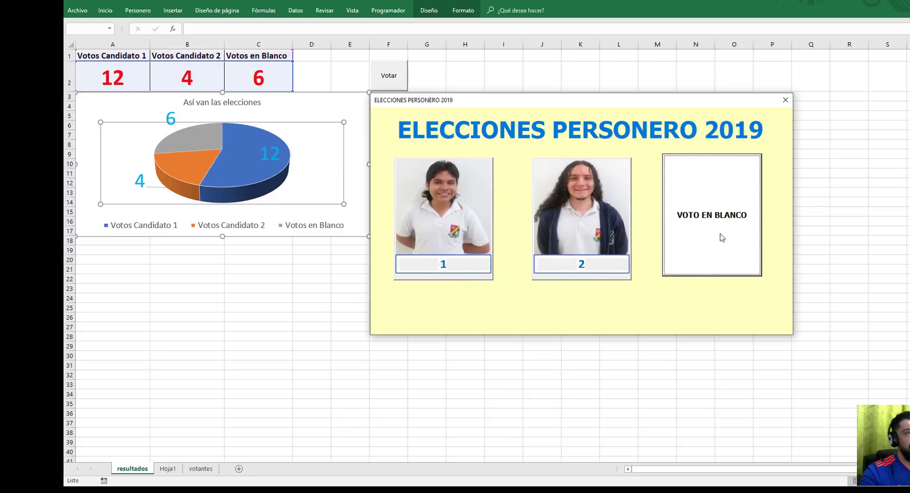
pyautogui.moveTo(632, 106); pyautogui.dragTo(635, 103)
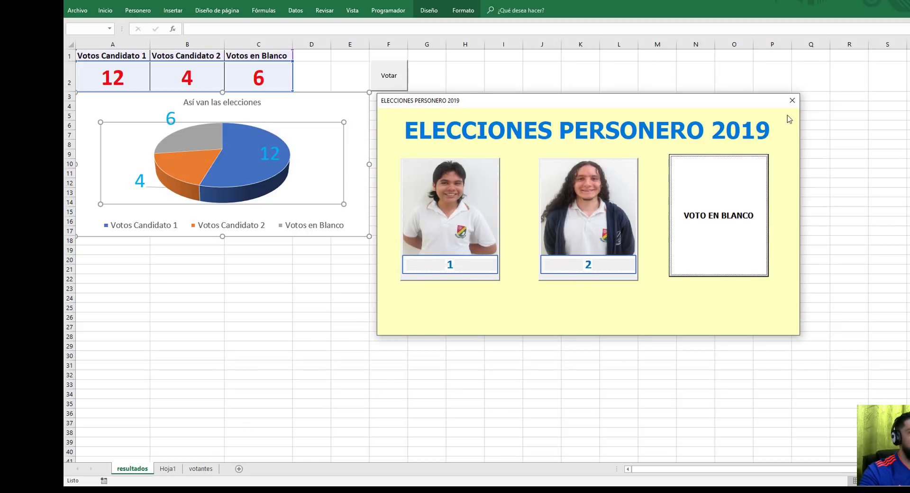
pyautogui.click(792, 100)
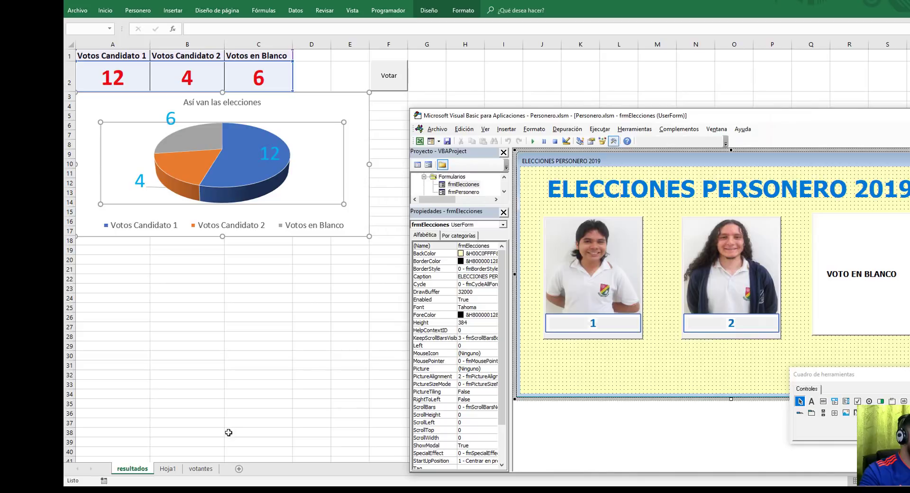
# Step: On the votantes sheet, clear all recorded voting times in the Hora column E2:E32
pyautogui.click(201, 469)
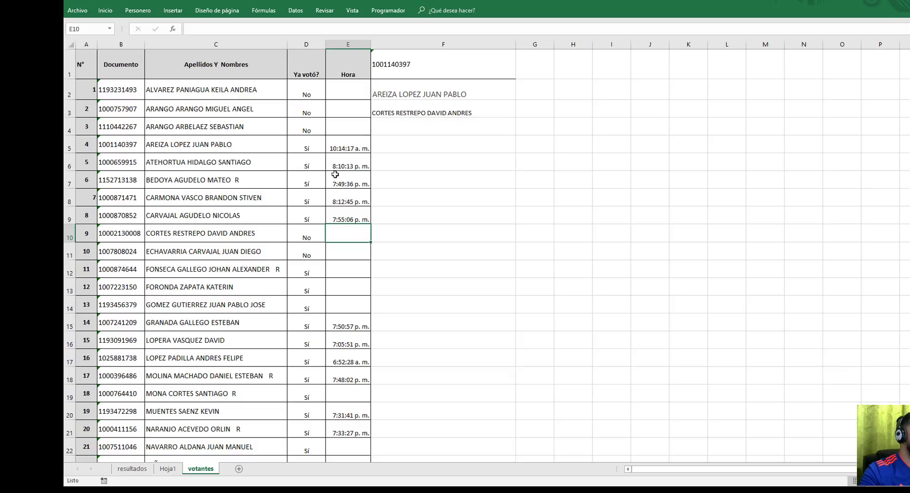
pyautogui.click(303, 93)
pyautogui.click(307, 134)
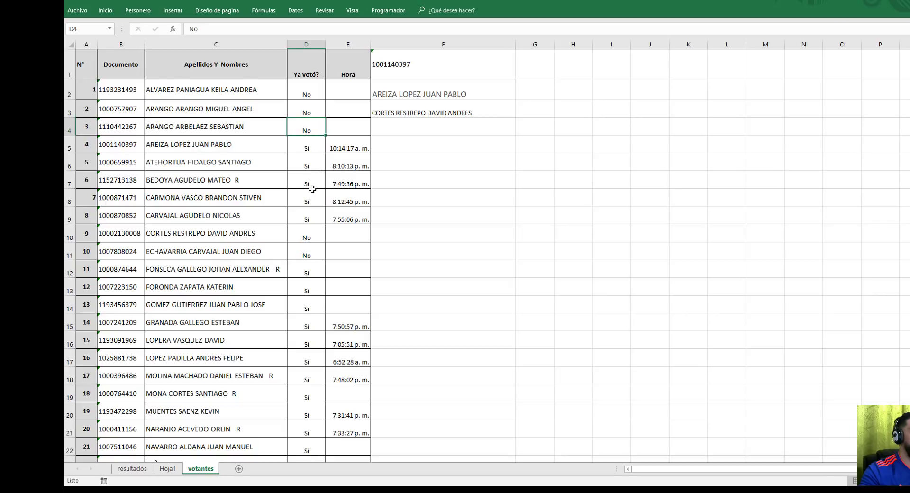
pyautogui.scroll(-1, 313, 190)
pyautogui.scroll(1, 299, 190)
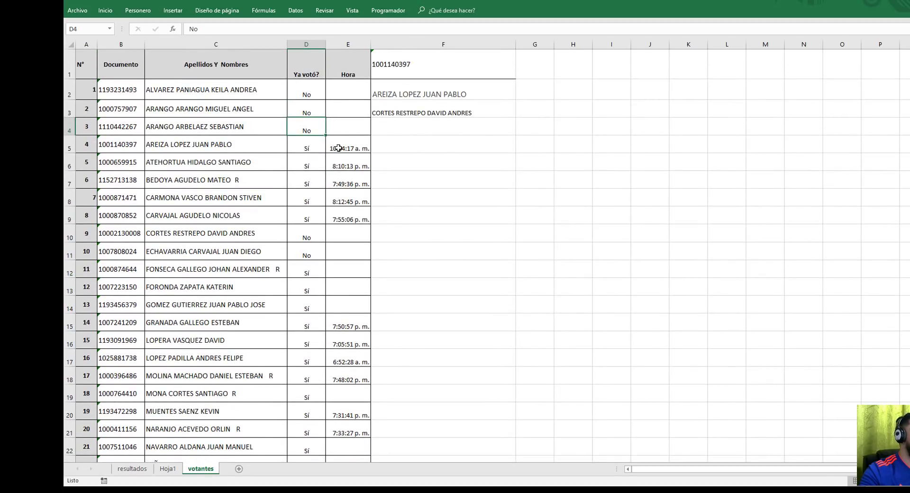
pyautogui.moveTo(339, 100); pyautogui.dragTo(354, 470)
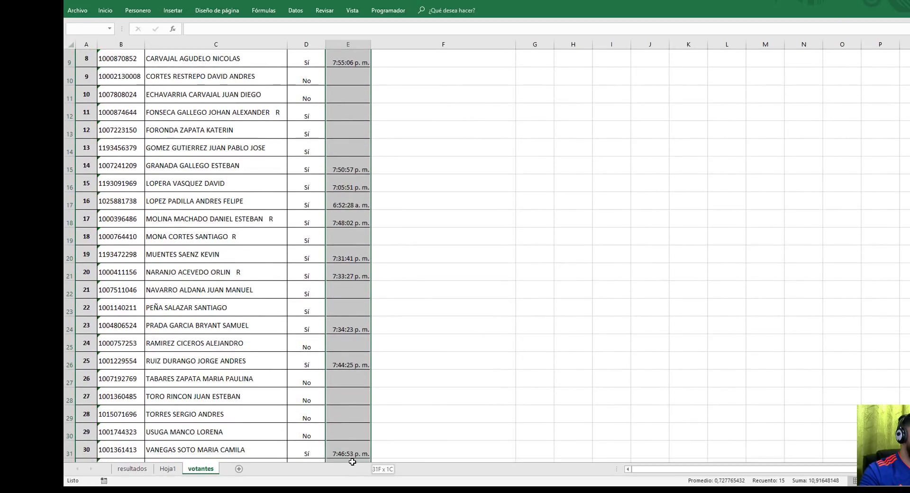
pyautogui.moveTo(355, 470); pyautogui.dragTo(358, 424)
pyautogui.press('Delete')
# Step: Fill 'No' down the Ya votó? column through row 32
pyautogui.click(307, 95)
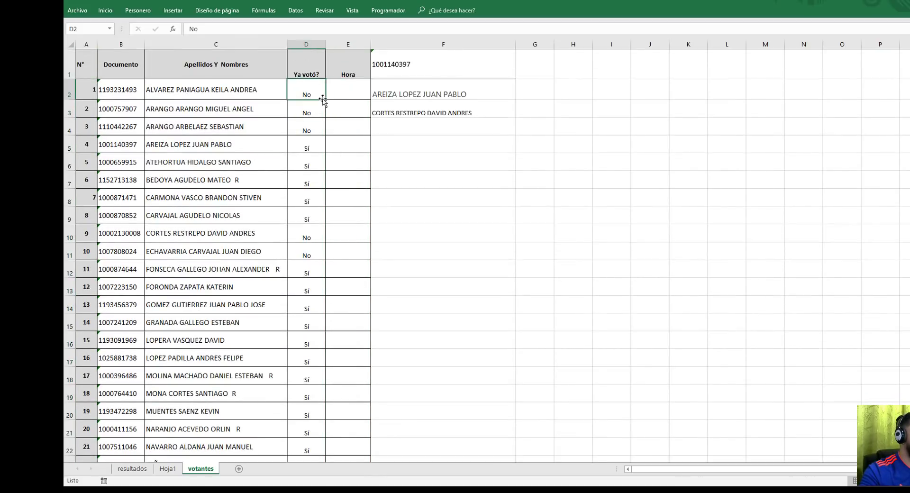
pyautogui.moveTo(325, 99)
pyautogui.mouseDown()
pyautogui.moveTo(317, 464)
pyautogui.moveTo(319, 440)
pyautogui.mouseUp()
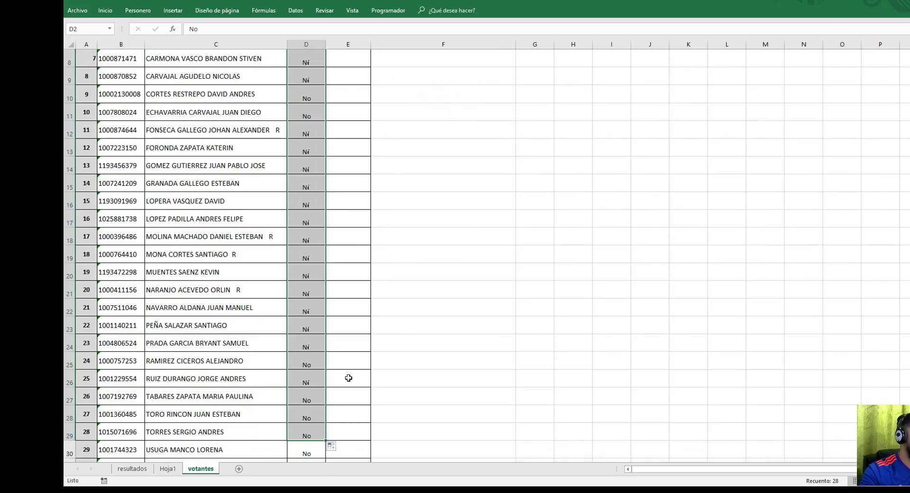
pyautogui.scroll(-2, 348, 377)
pyautogui.click(321, 329)
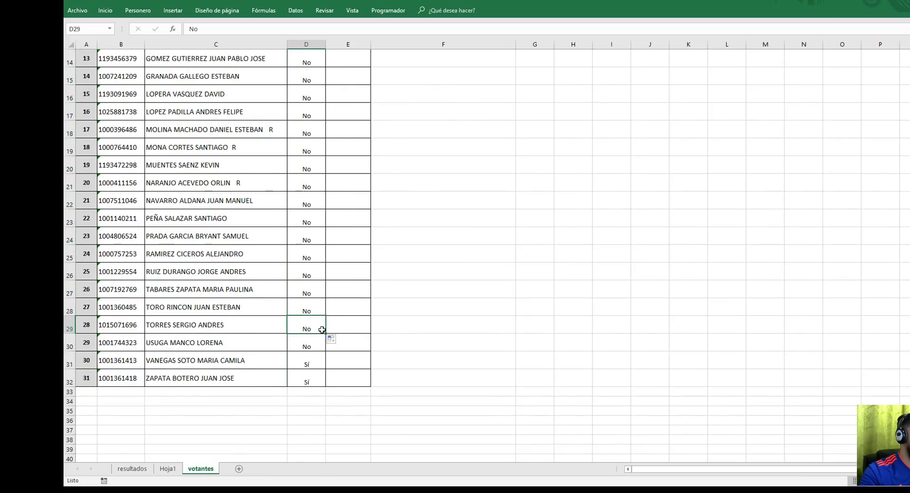
pyautogui.moveTo(326, 335); pyautogui.dragTo(326, 386)
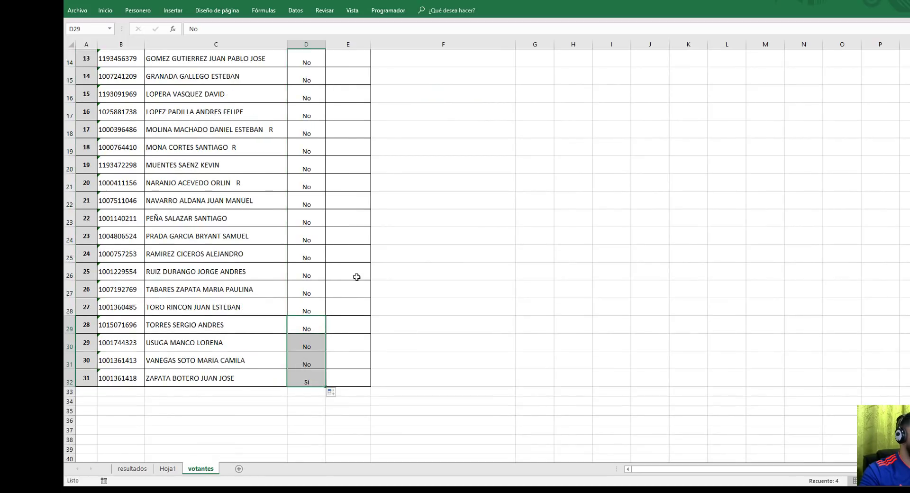
pyautogui.scroll(5, 357, 277)
pyautogui.click(322, 213)
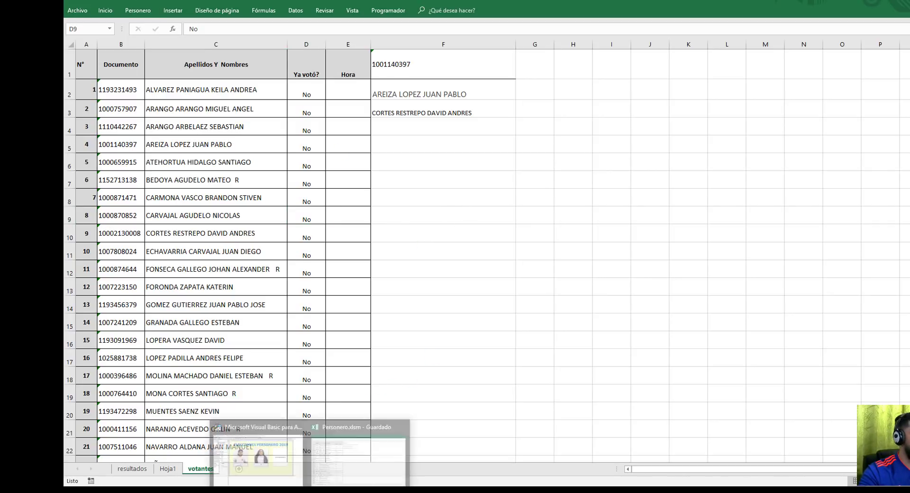
pyautogui.click(294, 462)
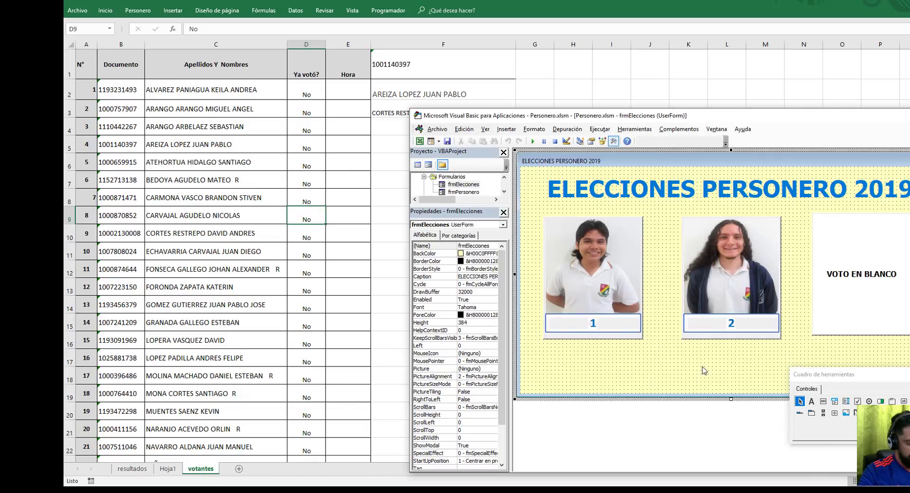
# Step: Insert a new module with Sub buscarVotantes and paste the voter lookup code into it
pyautogui.click(505, 129)
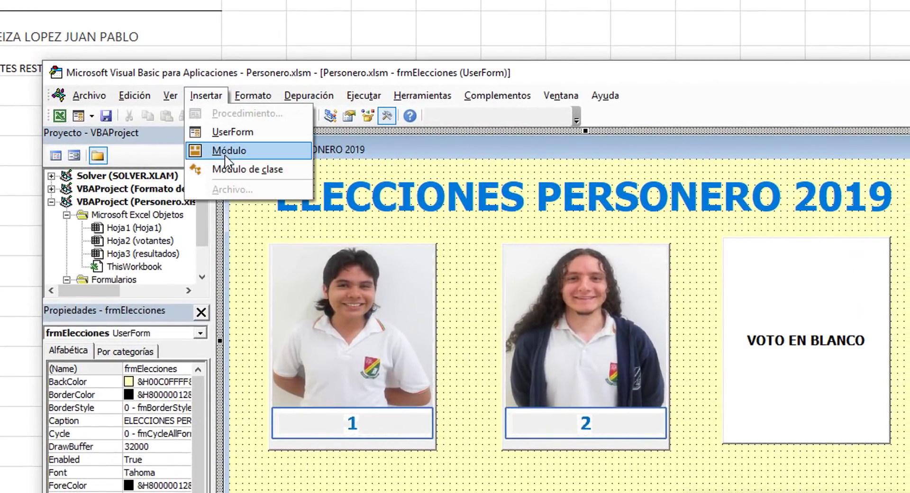
pyautogui.click(226, 156)
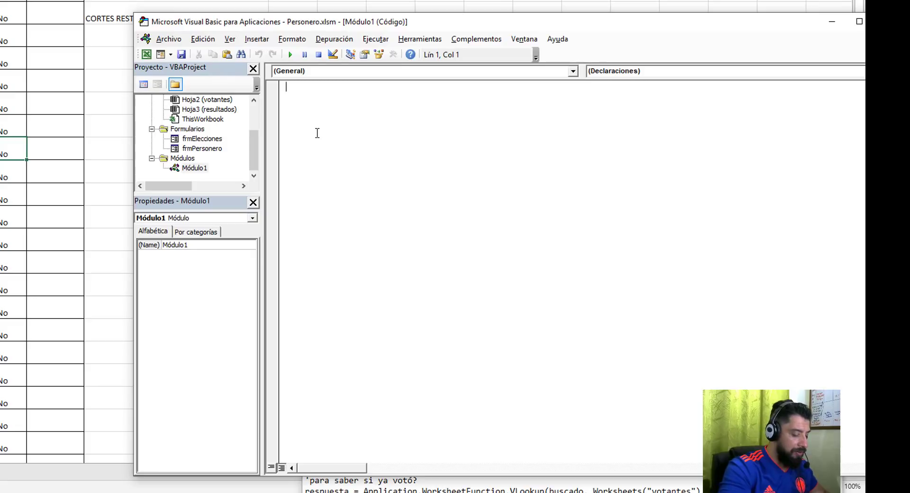
pyautogui.write('sub b')
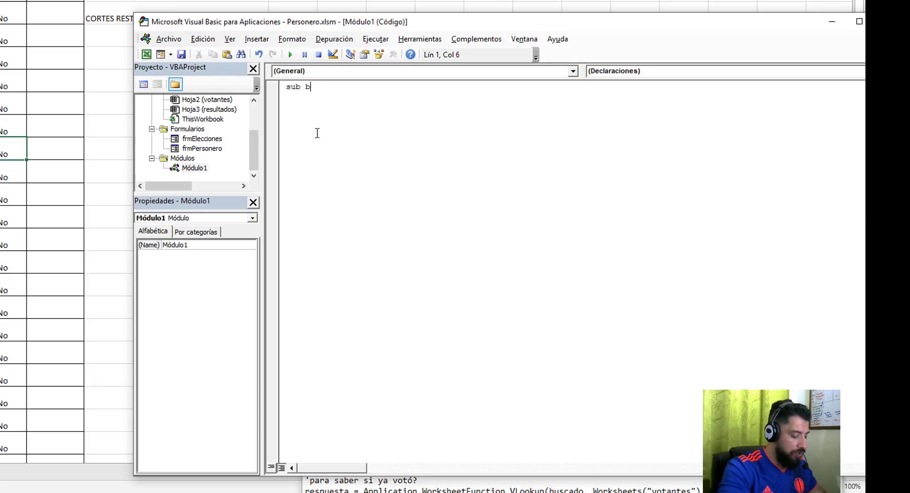
pyautogui.write('uscarVota')
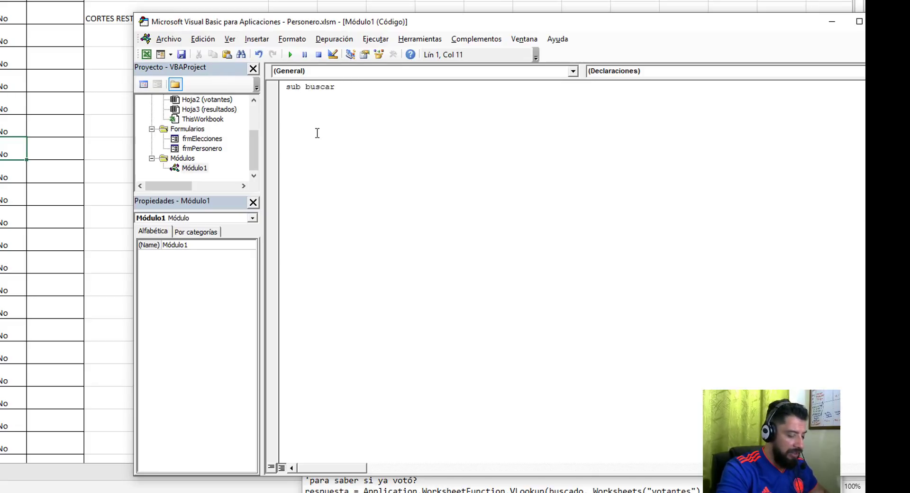
pyautogui.write('ntes')
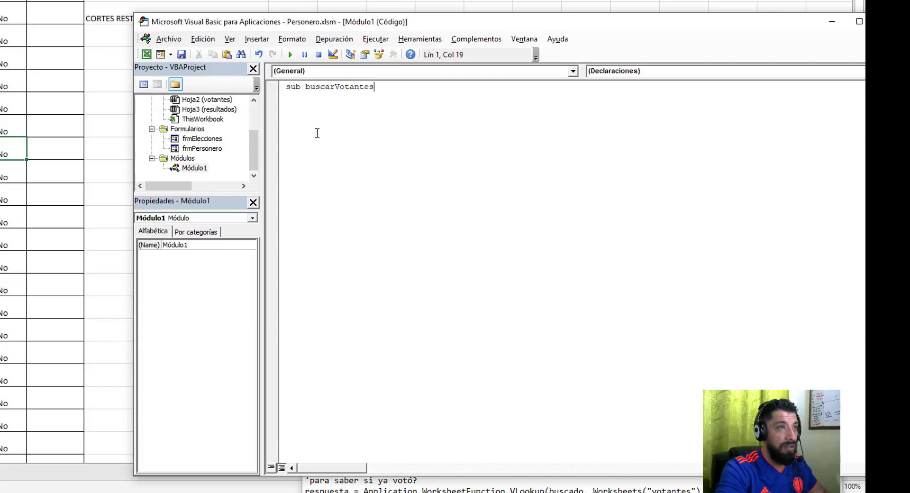
pyautogui.press('Return')
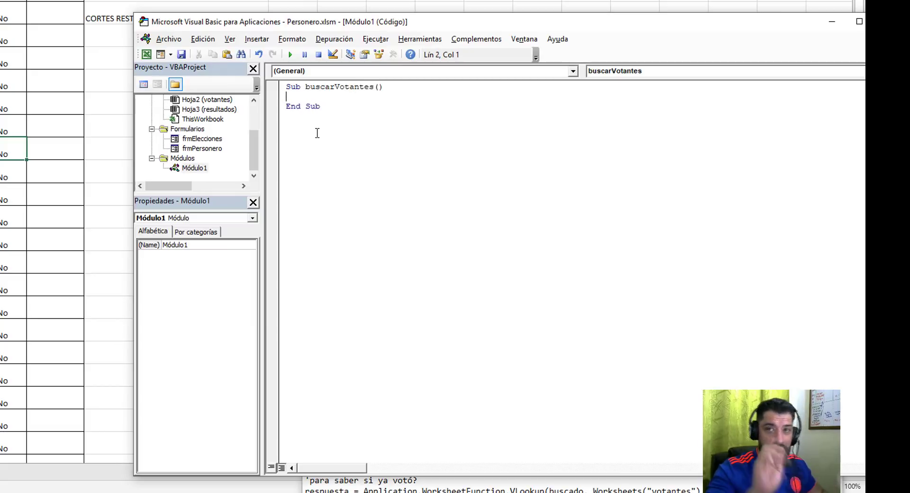
pyautogui.write('Dim NroFila As Integer Dim NroColumna As Integer  NroColumna = 4  Dim buscado As String Dim result, respuesta, hora As String buscado = InputBox("Digite documento a buscar") buscado = Trim(buscado) Set myrange = Range("B:D") On Error Resume Next NroFila = WorksheetFunction.Match(buscado, Worksheets("votantes").Range("B2:B32"), 0) \'para saber si ya votó? respuesta = Application.WorksheetFunction.VLookup(buscado, Worksheets("votantes").Range("B:D"), 3, False) \'para obtener los nombres   result = Application.WorksheetFunction.VLookup(buscado, Worksheets("votantes").Range("B:C"), 2, False)  If (respuesta = "Sí") Then   hora = Worksheets("votantes").Cells(NroFila + 1, NroColumna + 1).Value   hora = Format(hora, "Long Time")   MsgBox (buscado & " El estudiante " & result & " ya votó en esta mesa a las " & hora)   frmPersonero.Hide  ElseIf (respuesta = "No") Then   Worksheets("votantes").Cells(NroFila + 1, NroColumna).Value = "Sí"   Worksheets("votantes").Cells(NroFila + 1, NroColumna + 1).Value = Time   MsgBox (buscado & " El estudiante " & result & " No ha votado aún en esta mesa")  frmPersonero.Show  End If')
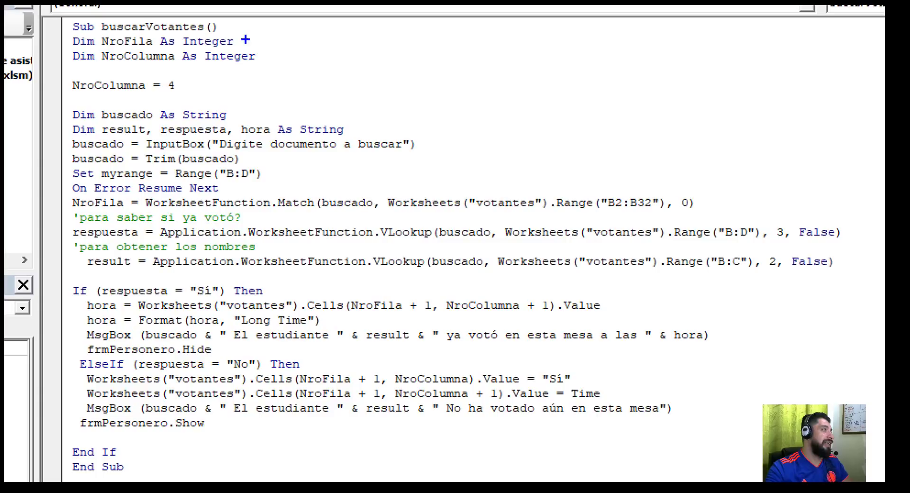
# Step: Restore the VBA editor to a floating window over the sheet and highlight the Dim buscado line
pyautogui.moveTo(247, 40); pyautogui.dragTo(277, 28)
pyautogui.moveTo(270, 58); pyautogui.dragTo(299, 43)
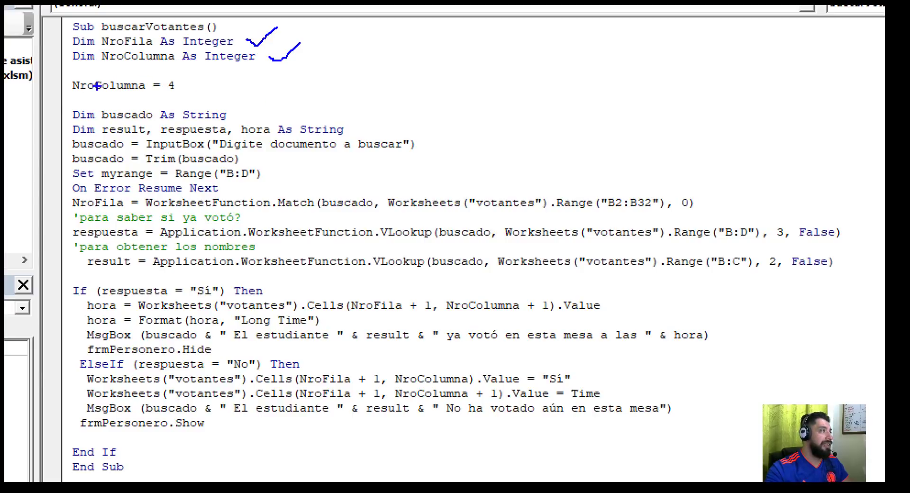
pyautogui.moveTo(70, 99)
pyautogui.mouseDown()
pyautogui.moveTo(101, 68)
pyautogui.moveTo(203, 84)
pyautogui.moveTo(135, 105)
pyautogui.moveTo(93, 95)
pyautogui.mouseUp()
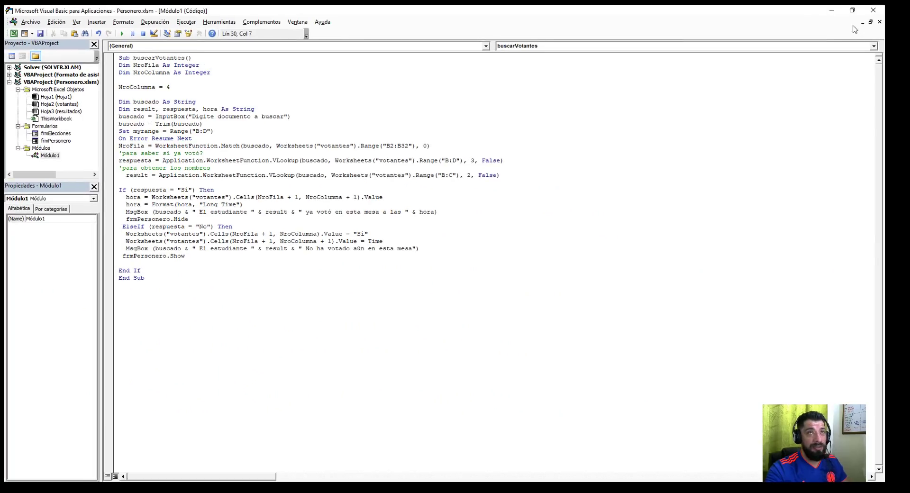
pyautogui.moveTo(487, 8)
pyautogui.mouseDown()
pyautogui.moveTo(487, 119)
pyautogui.moveTo(435, 116)
pyautogui.mouseUp()
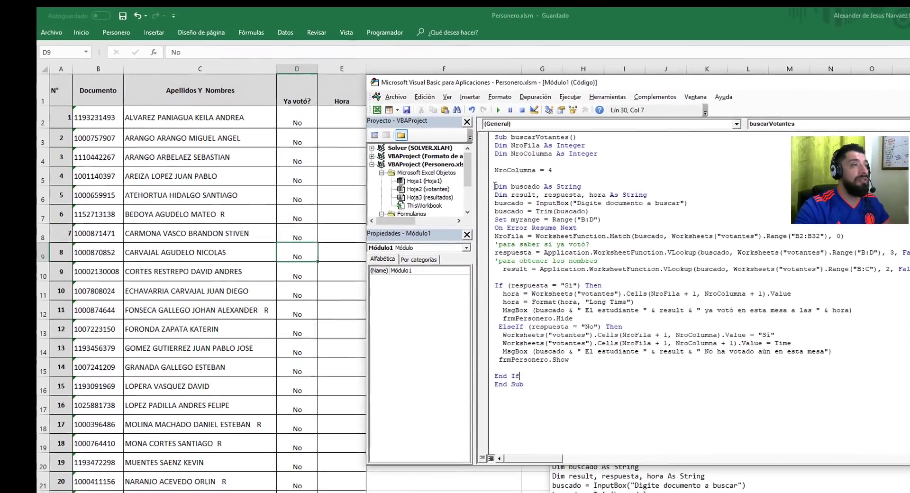
pyautogui.moveTo(446, 170); pyautogui.dragTo(519, 171)
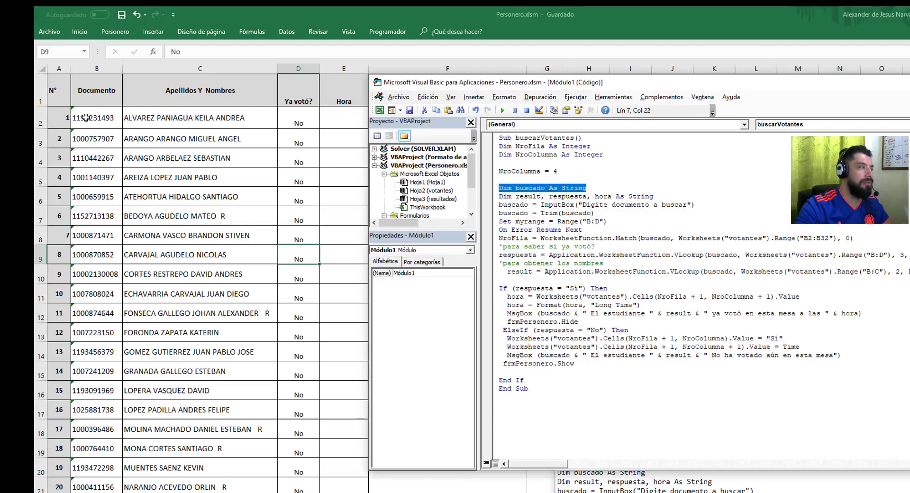
pyautogui.click(101, 119)
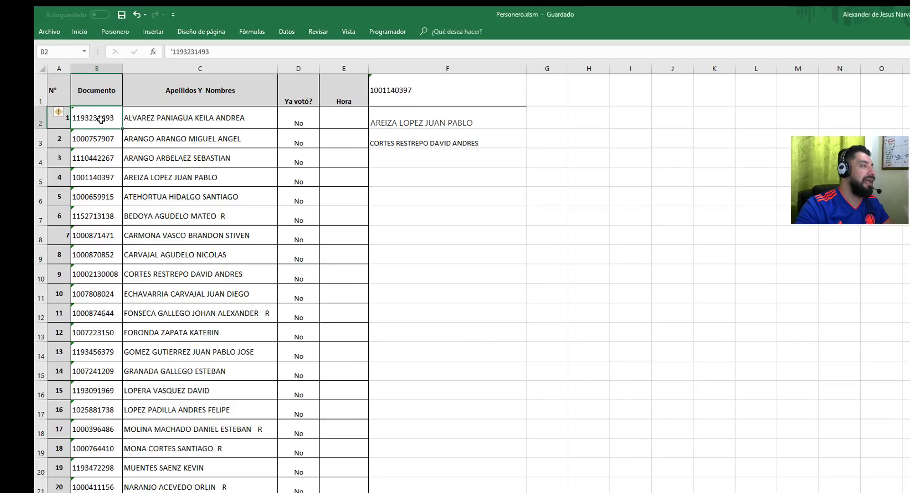
pyautogui.rightClick(101, 119)
pyautogui.click(128, 297)
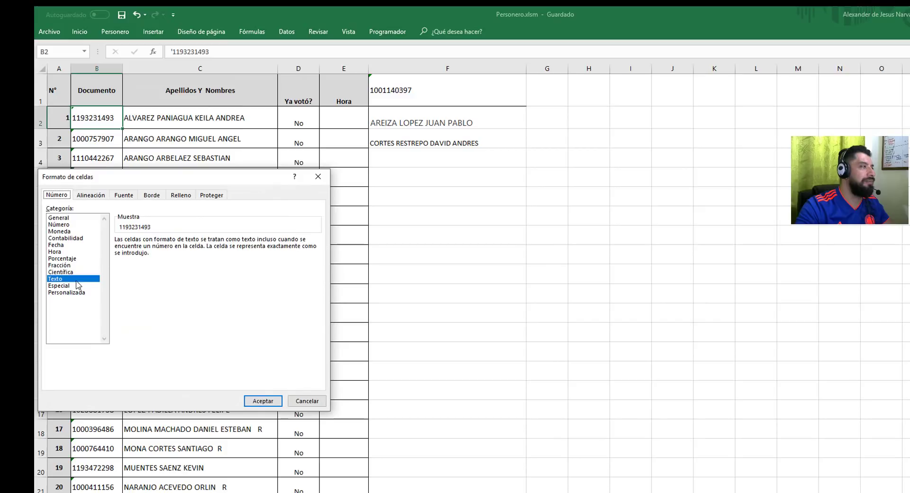
pyautogui.click(299, 402)
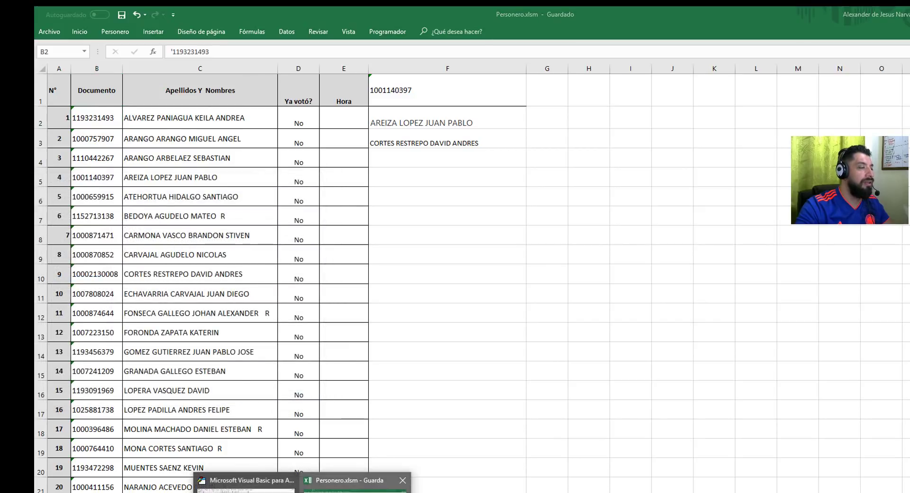
pyautogui.click(242, 484)
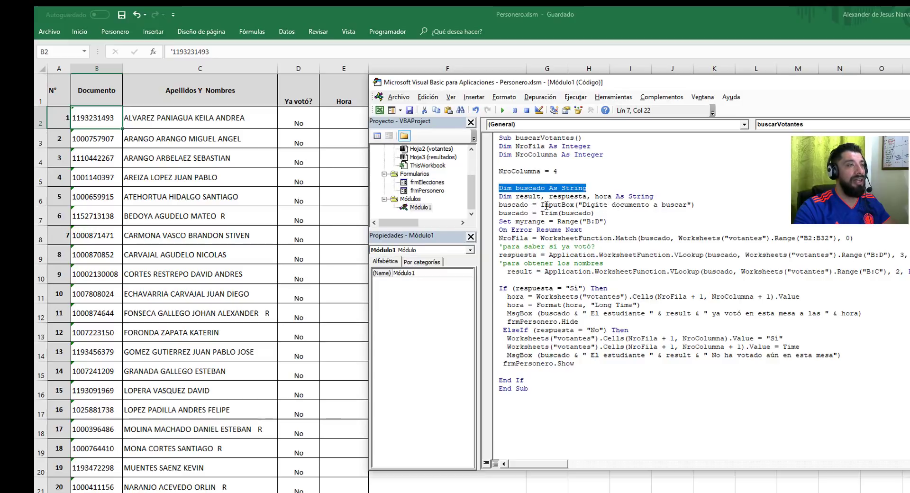
pyautogui.moveTo(544, 205); pyautogui.dragTo(695, 205)
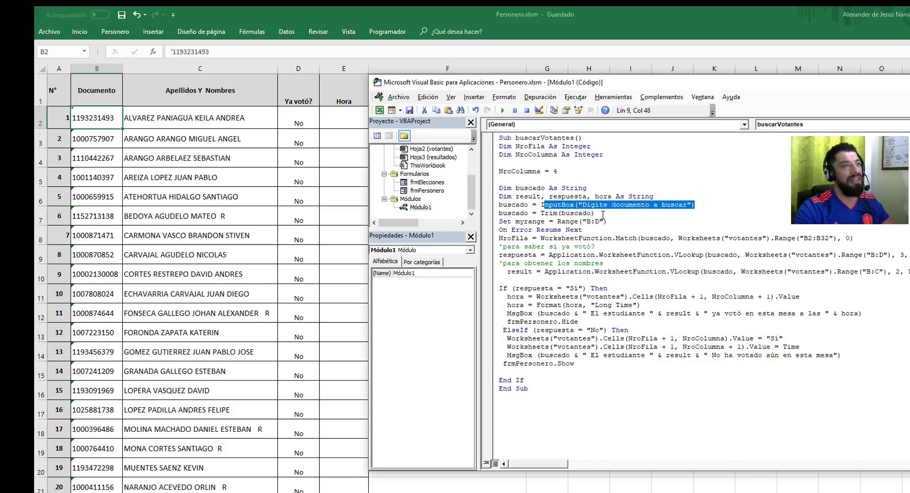
pyautogui.click(544, 213)
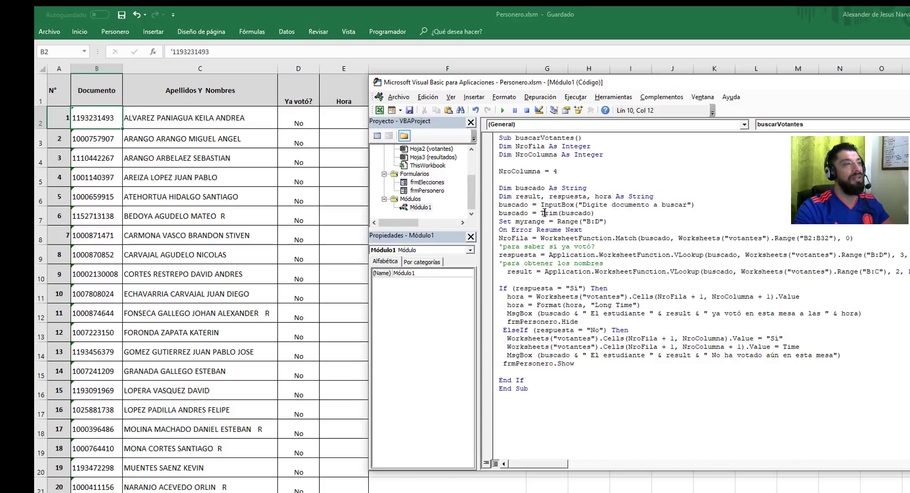
pyautogui.moveTo(542, 213); pyautogui.dragTo(558, 214)
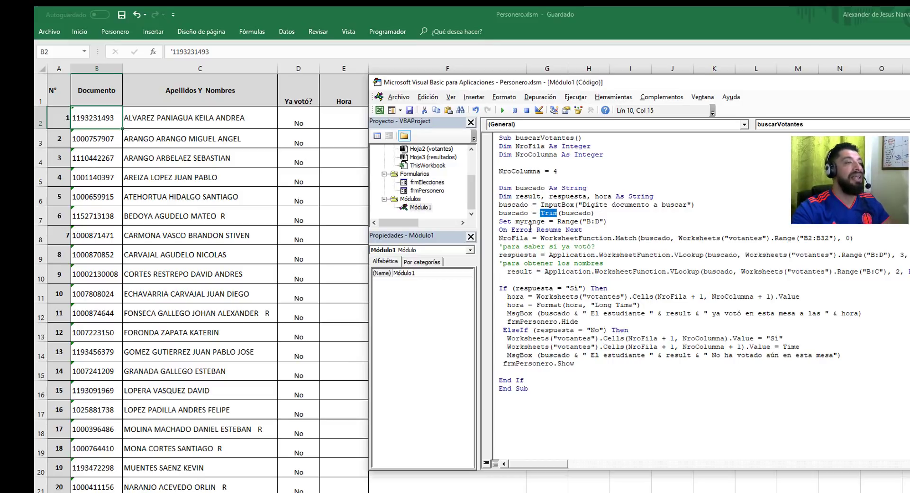
pyautogui.moveTo(607, 221); pyautogui.dragTo(583, 221)
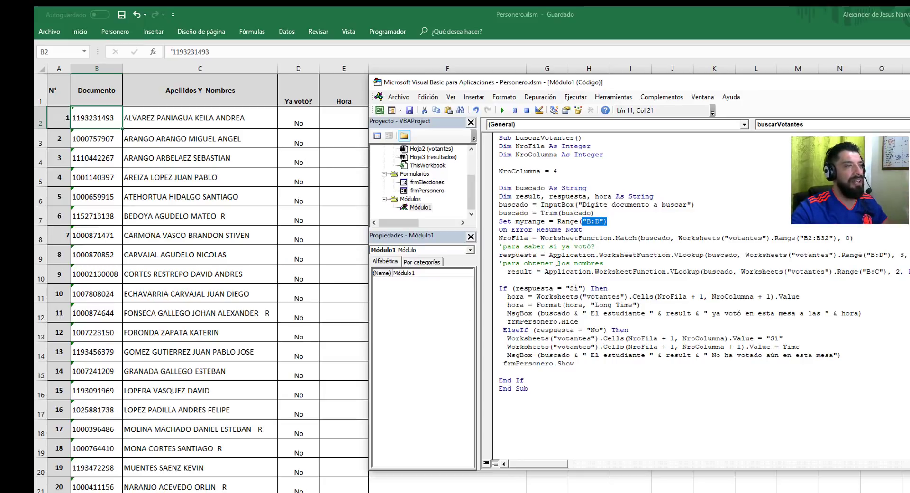
pyautogui.moveTo(582, 230); pyautogui.dragTo(494, 231)
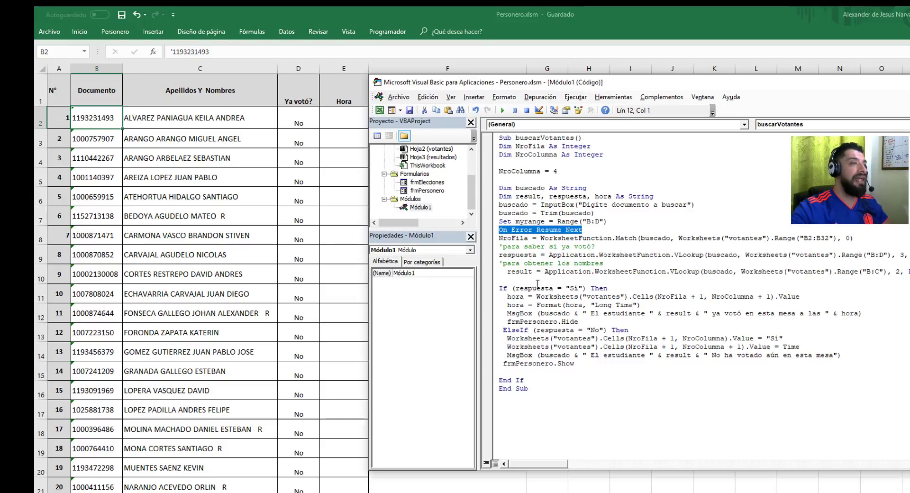
pyautogui.click(592, 255)
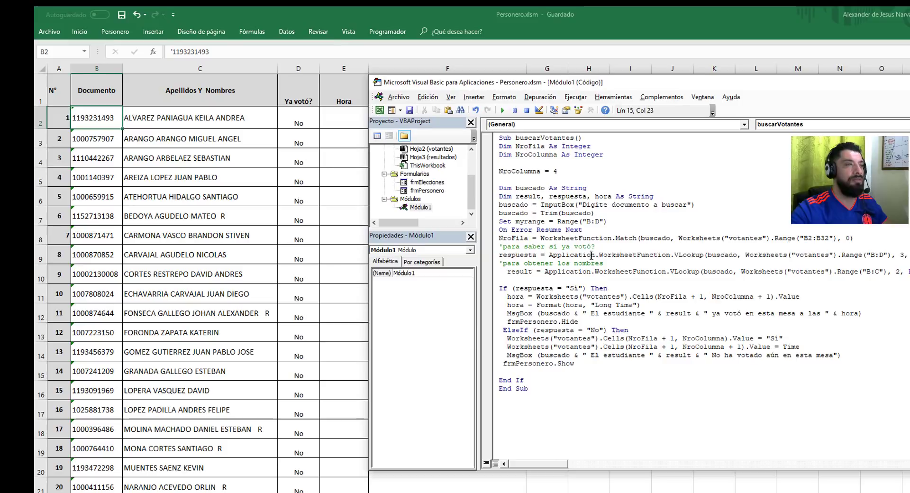
pyautogui.moveTo(637, 238); pyautogui.dragTo(616, 238)
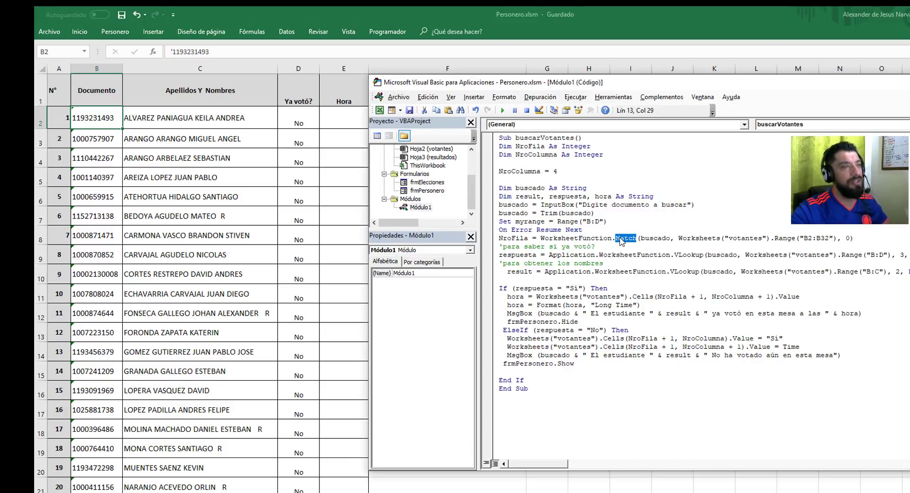
pyautogui.click(626, 259)
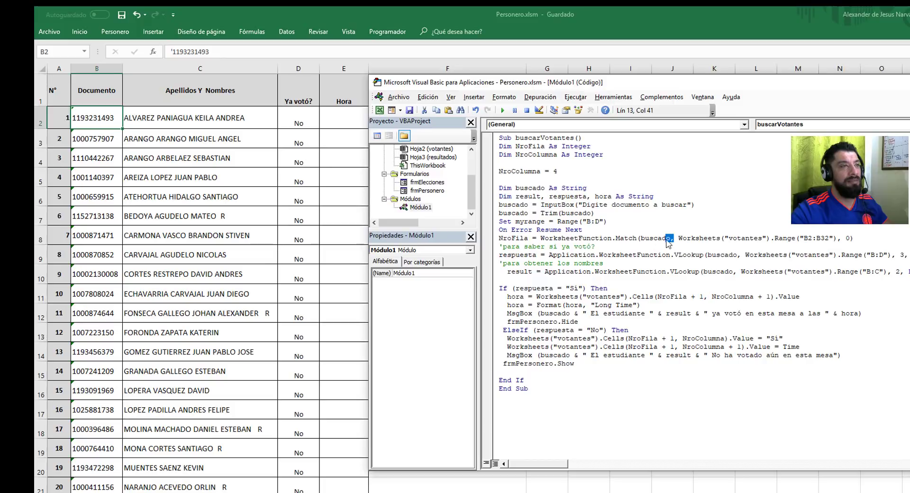
pyautogui.click(669, 245)
pyautogui.moveTo(674, 238)
pyautogui.mouseDown()
pyautogui.moveTo(640, 238)
pyautogui.moveTo(834, 239)
pyautogui.mouseUp()
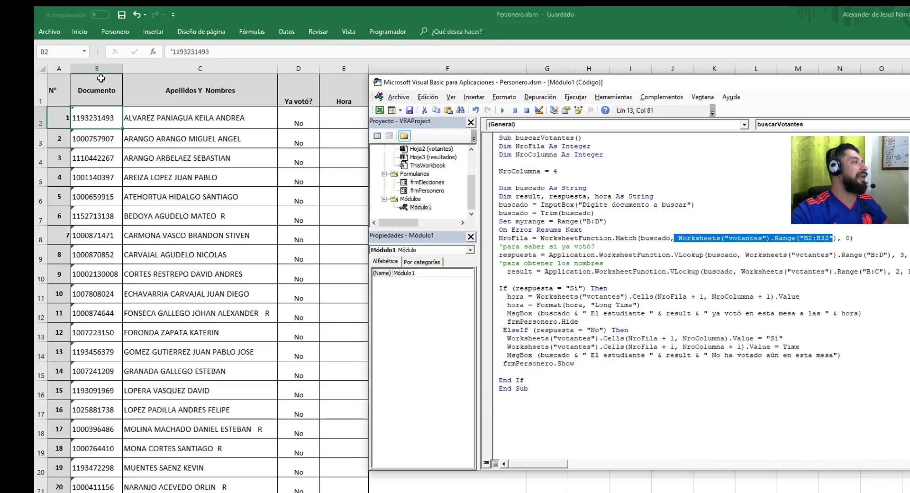
pyautogui.scroll(-2, 94, 166)
pyautogui.scroll(-1, 94, 223)
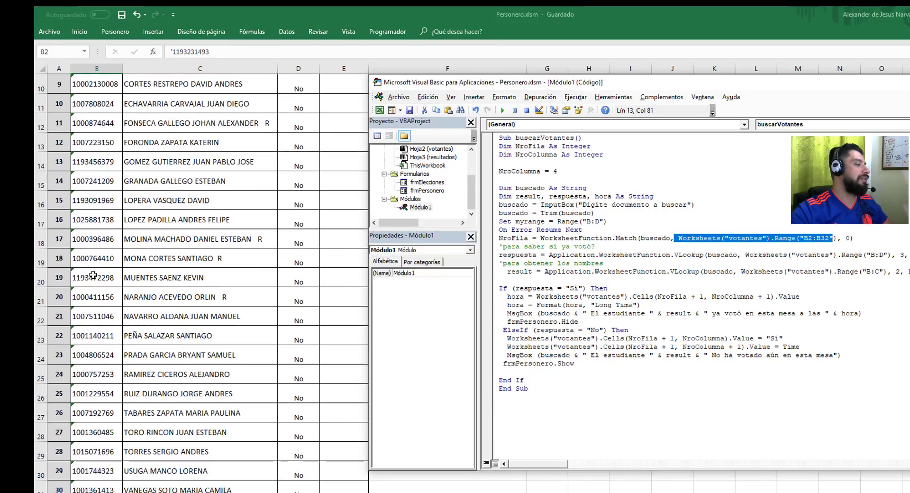
pyautogui.scroll(-1, 93, 275)
pyautogui.scroll(2, 93, 275)
pyautogui.scroll(2, 93, 275)
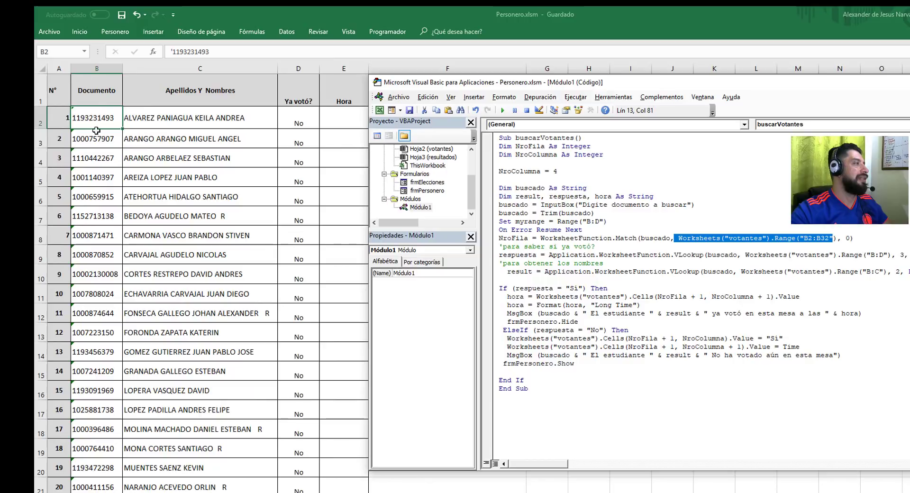
pyautogui.scroll(-1, 109, 360)
pyautogui.scroll(1, 106, 408)
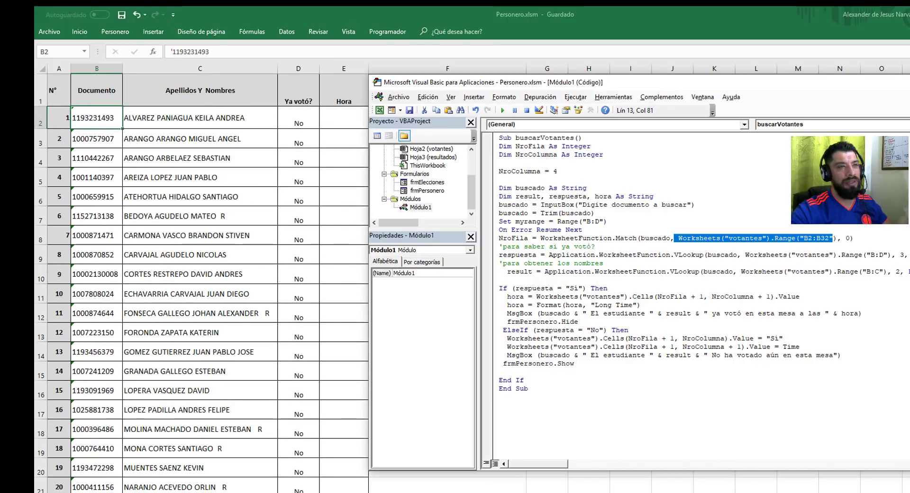
pyautogui.click(843, 238)
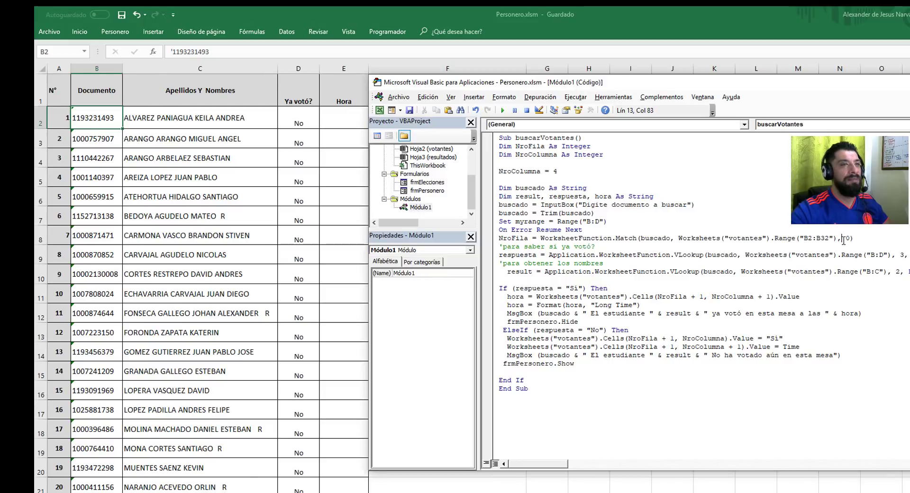
pyautogui.moveTo(528, 238); pyautogui.dragTo(498, 238)
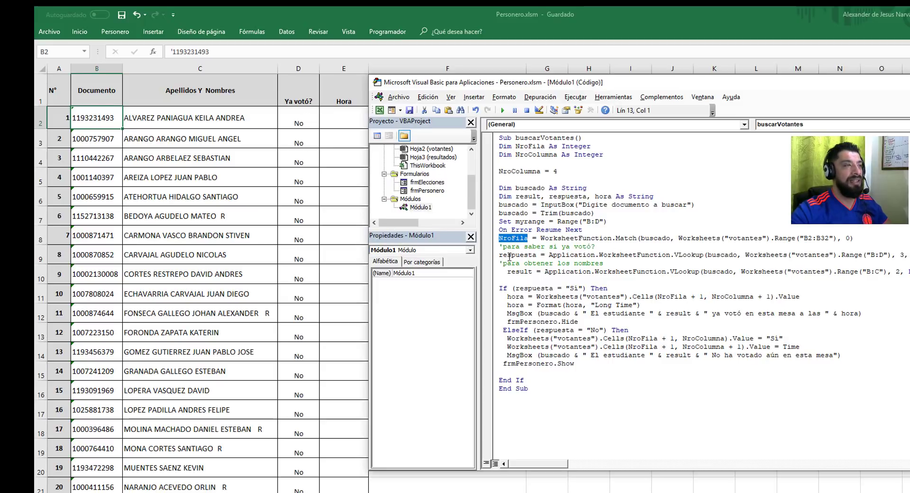
pyautogui.moveTo(538, 256); pyautogui.dragTo(497, 256)
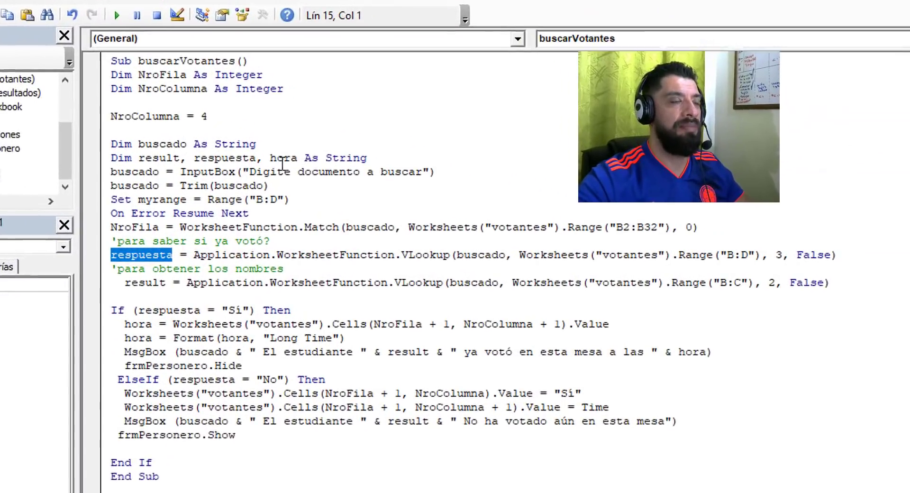
pyautogui.click(184, 256)
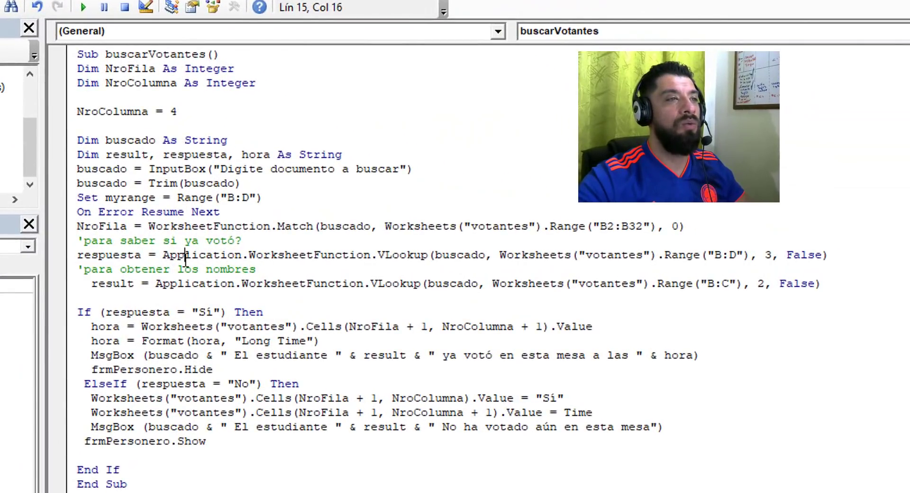
pyautogui.click(379, 255)
pyautogui.moveTo(382, 254); pyautogui.dragTo(427, 255)
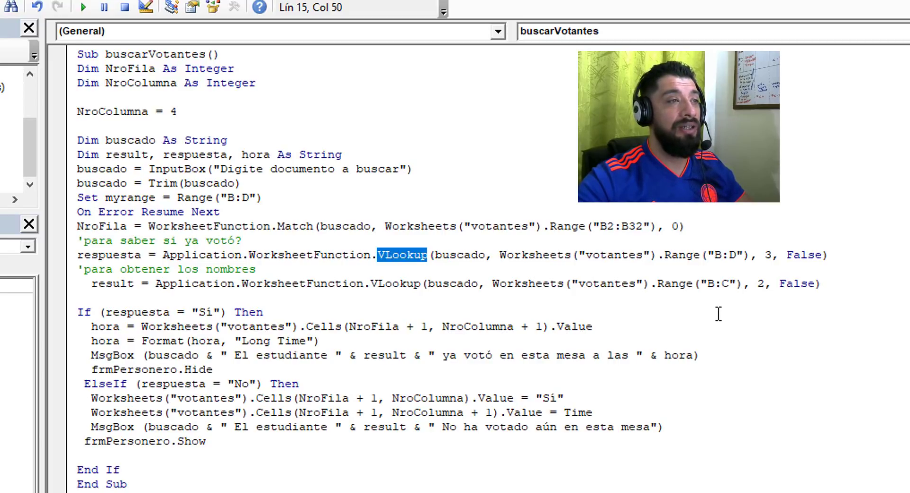
pyautogui.moveTo(127, 284); pyautogui.dragTo(87, 286)
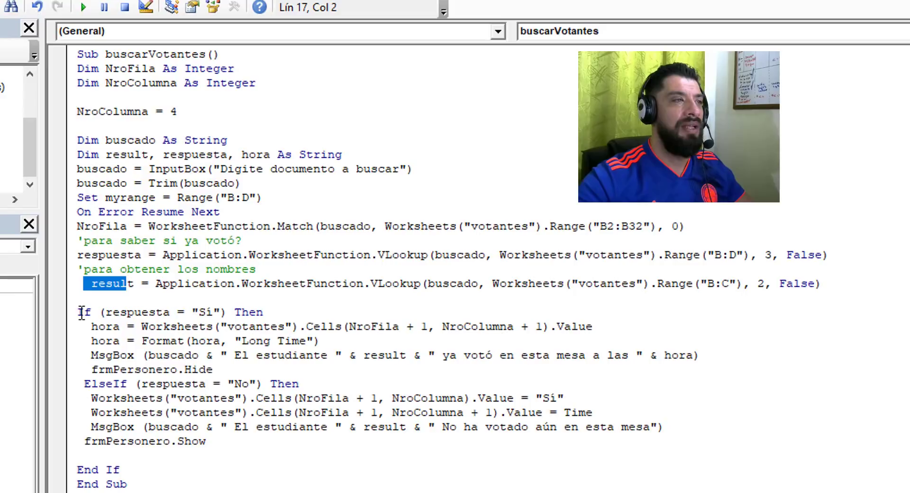
pyautogui.moveTo(78, 312); pyautogui.dragTo(198, 311)
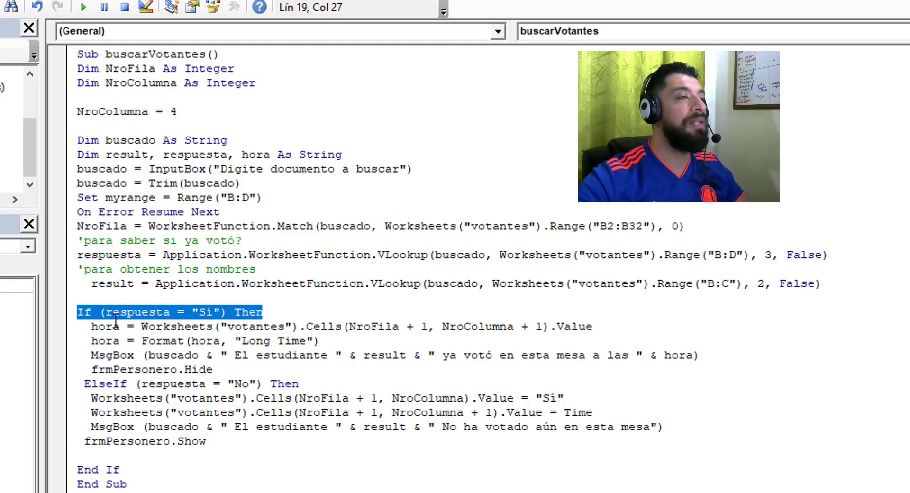
pyautogui.moveTo(84, 326); pyautogui.dragTo(600, 331)
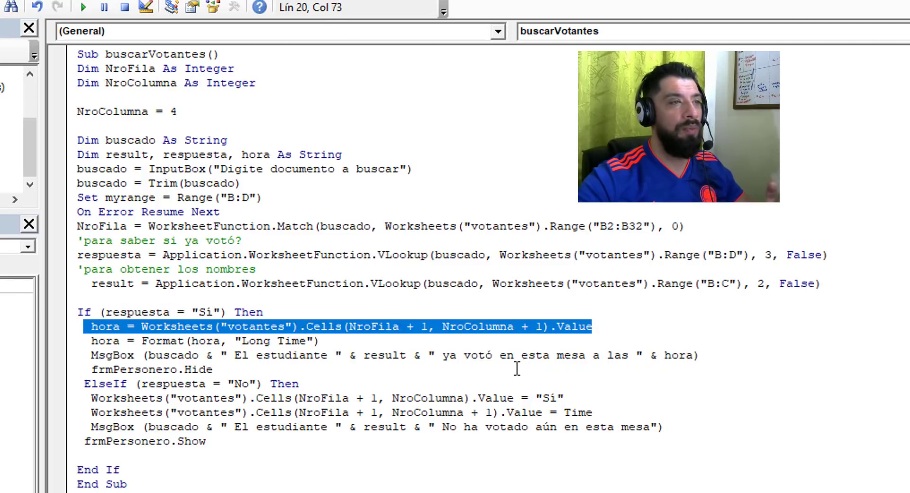
pyautogui.moveTo(321, 340); pyautogui.dragTo(91, 340)
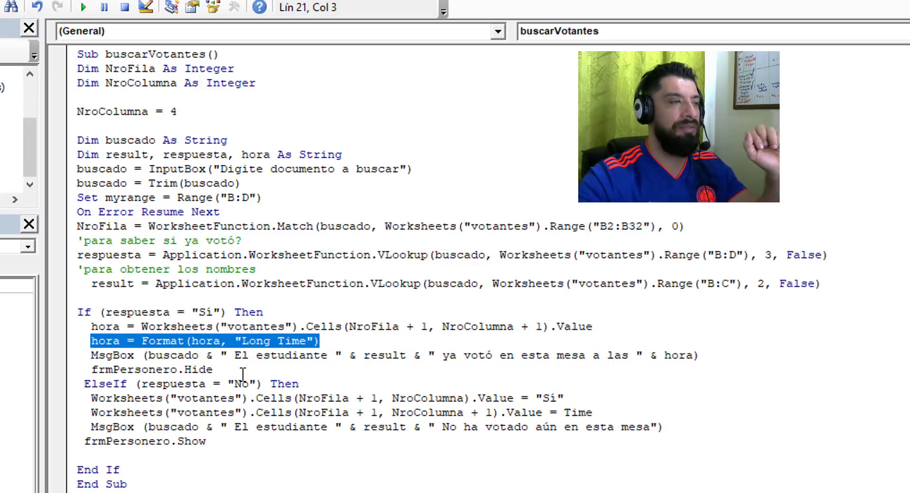
pyautogui.click(228, 383)
pyautogui.moveTo(83, 355); pyautogui.dragTo(719, 350)
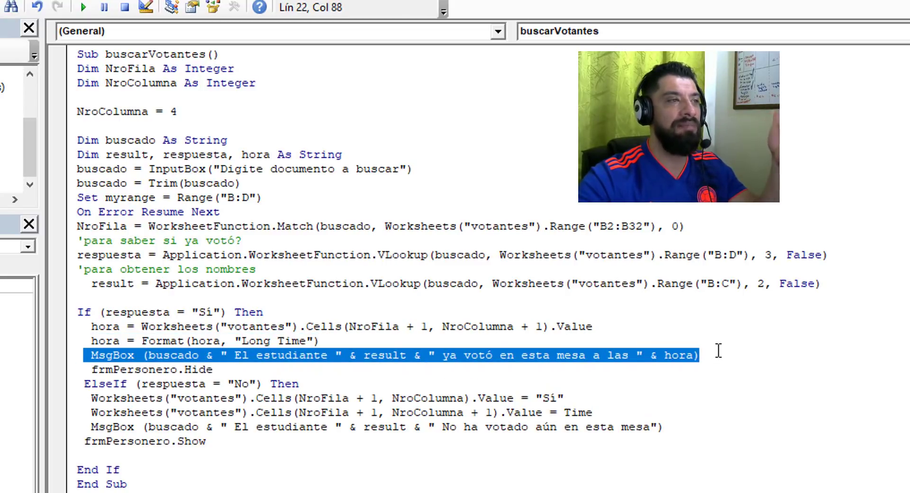
pyautogui.moveTo(245, 370); pyautogui.dragTo(89, 370)
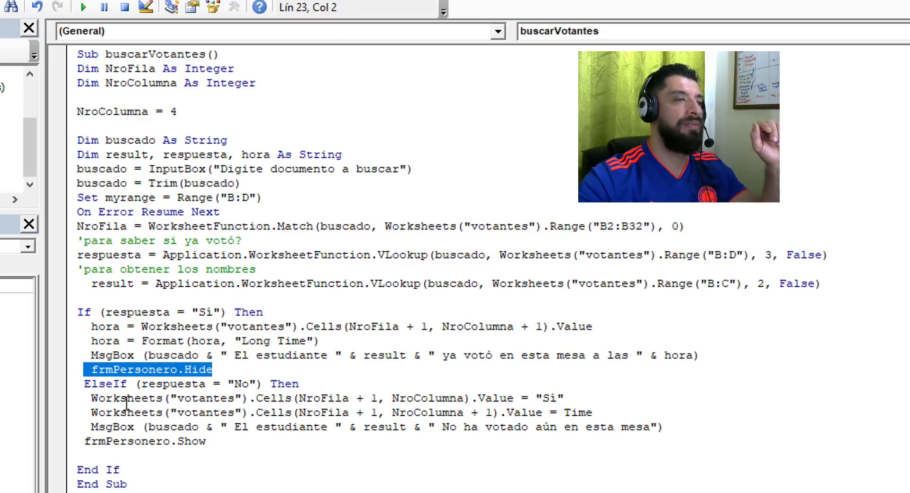
pyautogui.moveTo(256, 384); pyautogui.dragTo(236, 383)
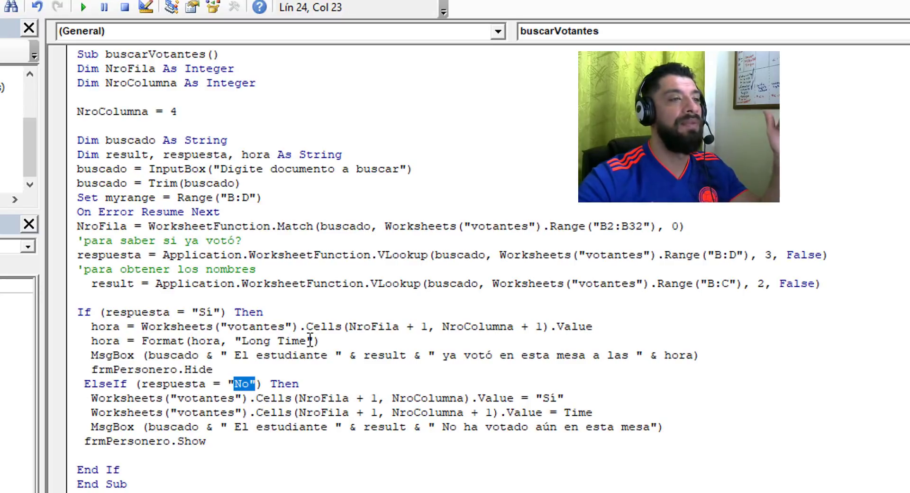
pyautogui.moveTo(85, 399); pyautogui.dragTo(573, 397)
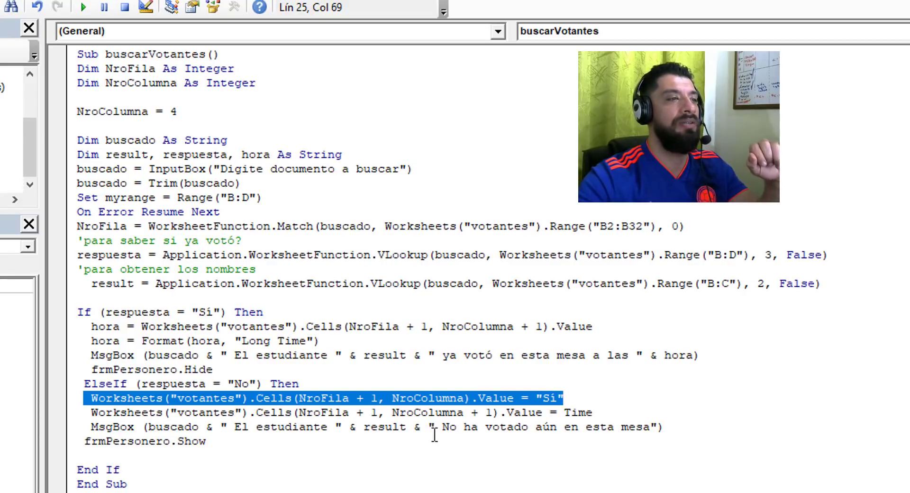
pyautogui.moveTo(90, 421); pyautogui.dragTo(80, 412)
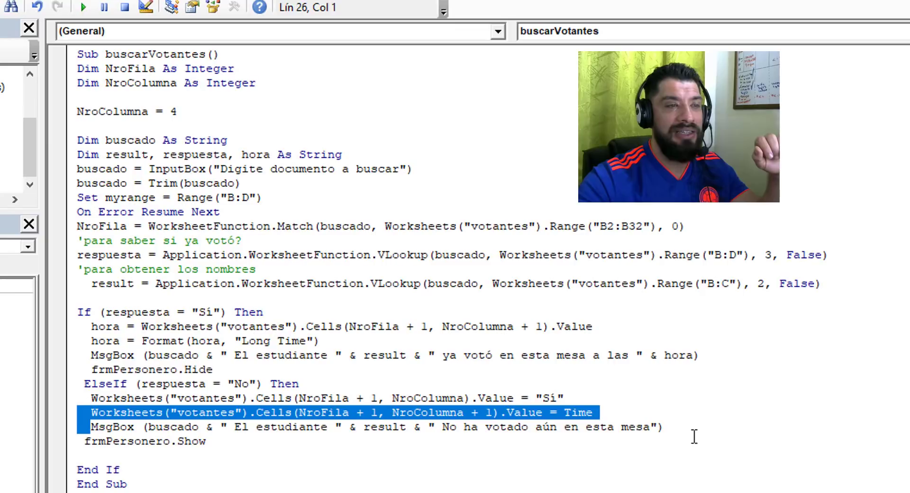
pyautogui.click(601, 413)
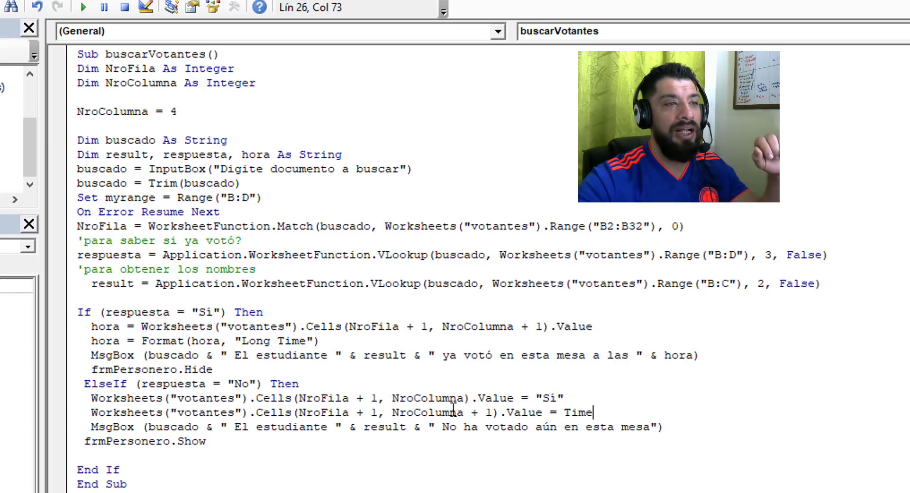
pyautogui.moveTo(492, 413); pyautogui.dragTo(395, 412)
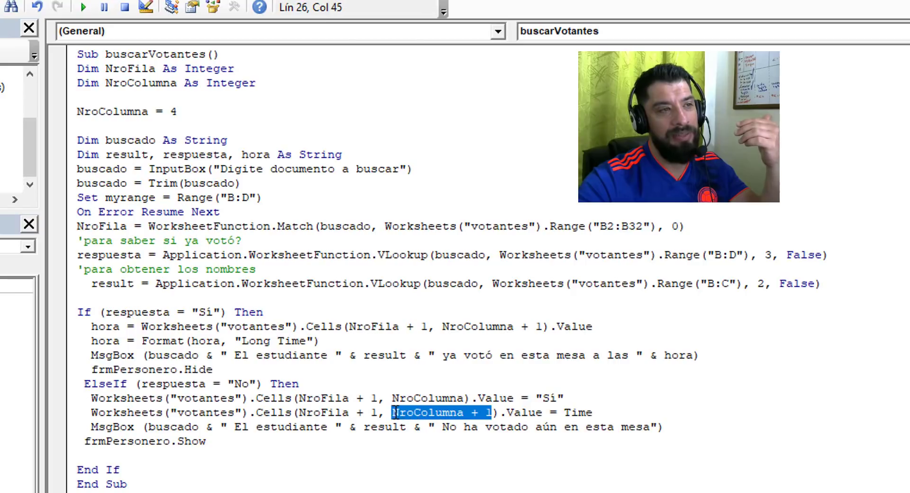
pyautogui.click(401, 441)
pyautogui.moveTo(384, 412); pyautogui.dragTo(308, 409)
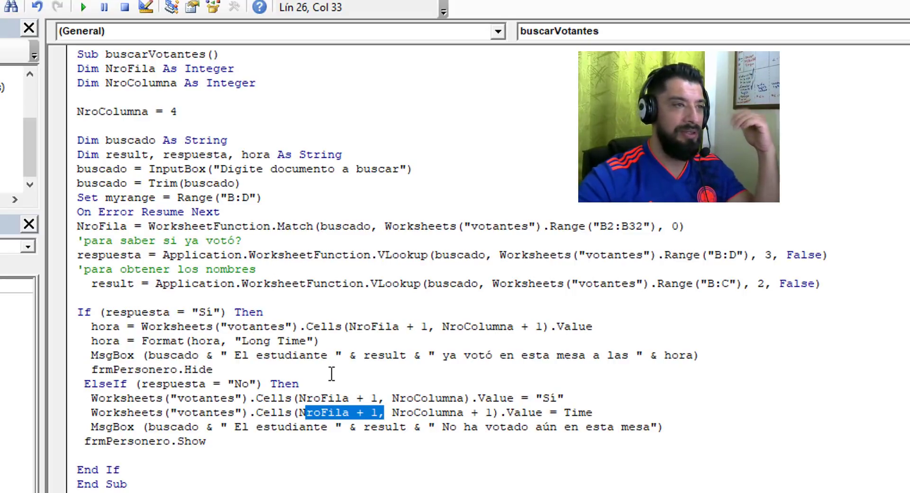
pyautogui.click(361, 437)
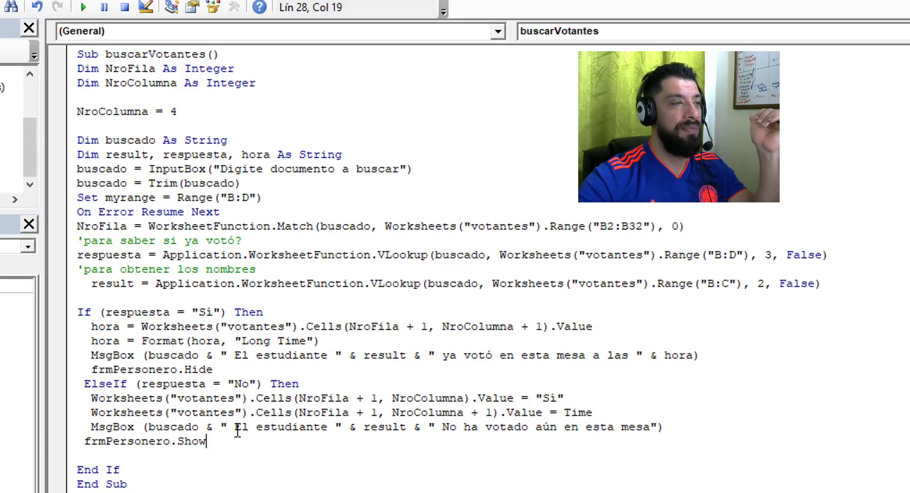
pyautogui.moveTo(95, 423)
pyautogui.mouseDown()
pyautogui.moveTo(477, 435)
pyautogui.moveTo(572, 426)
pyautogui.mouseUp()
pyautogui.click(258, 453)
pyautogui.moveTo(250, 443); pyautogui.dragTo(78, 441)
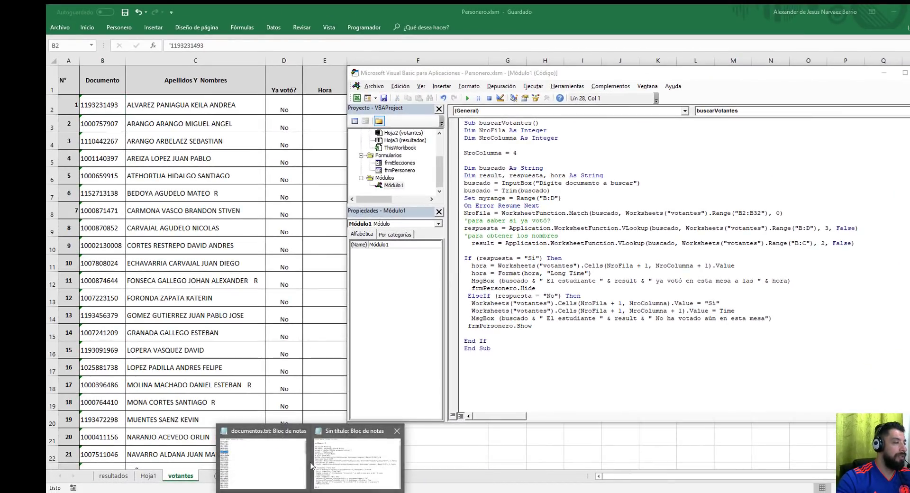
# Step: Copy the next voter's document number from the Notepad list
pyautogui.click(306, 465)
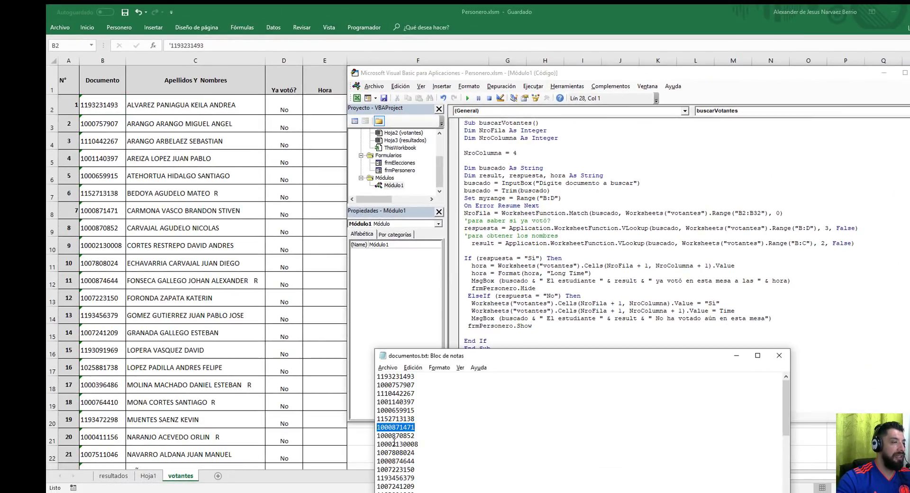
pyautogui.moveTo(416, 394); pyautogui.dragTo(377, 394)
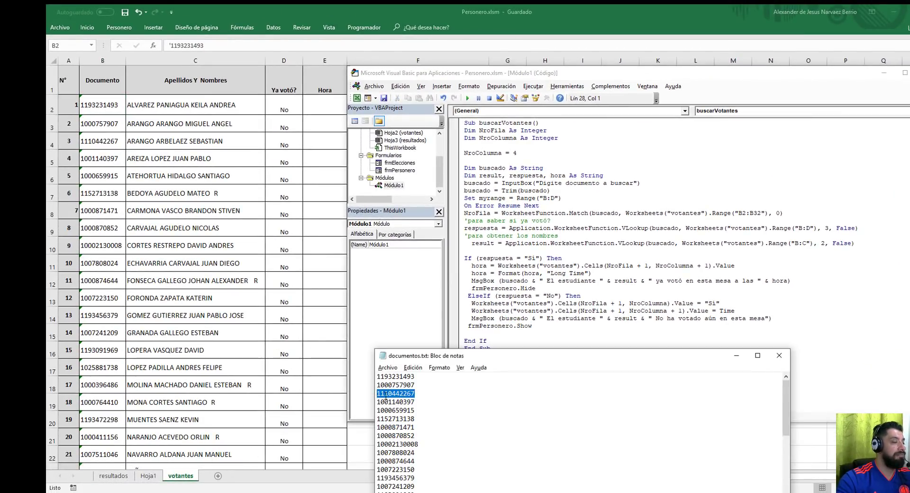
pyautogui.rightClick(389, 394)
pyautogui.click(417, 298)
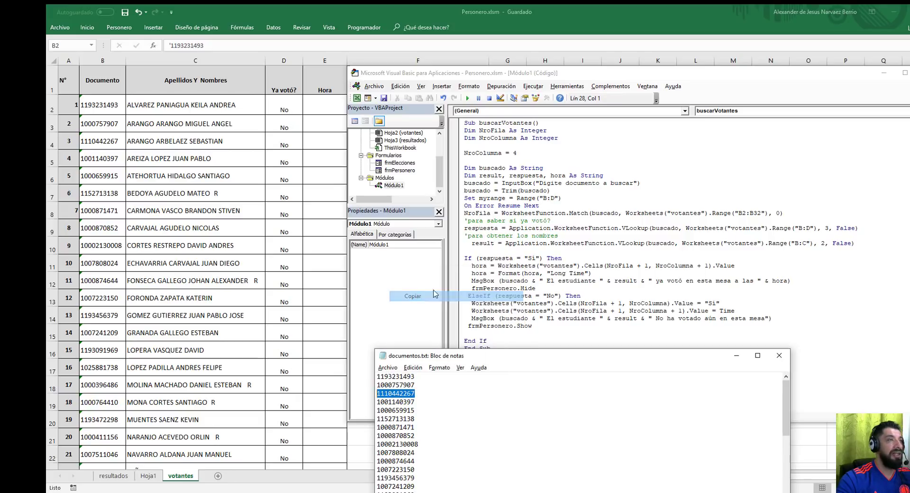
# Step: Run buscarVotantes, paste the copied document number, and confirm the not-yet-voted message
pyautogui.click(635, 190)
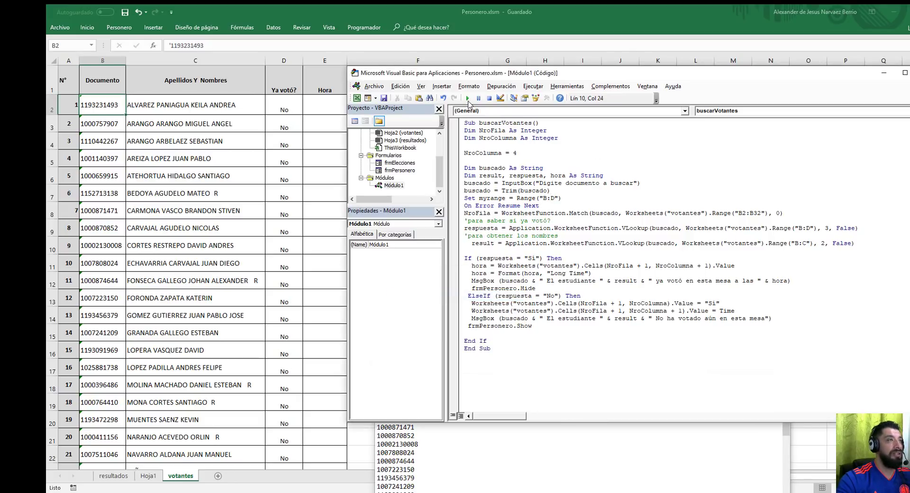
pyautogui.click(468, 99)
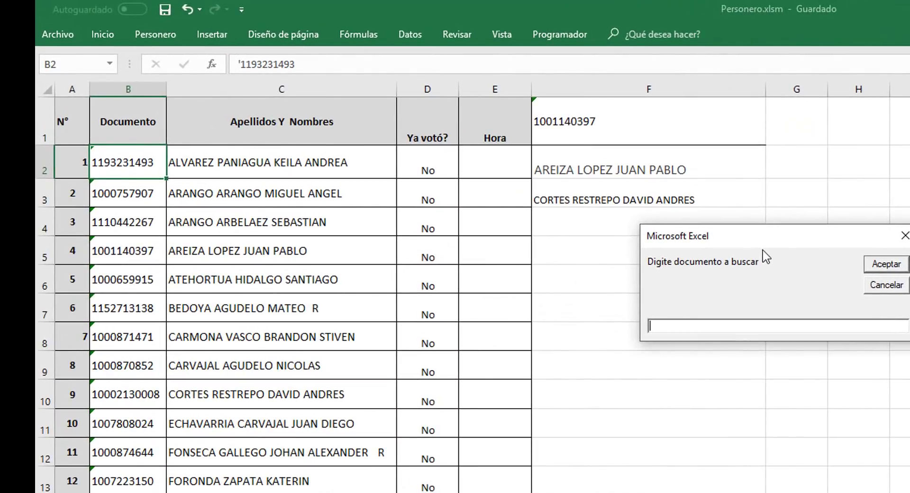
pyautogui.hotkey('ctrl', 'v')
pyautogui.click(886, 265)
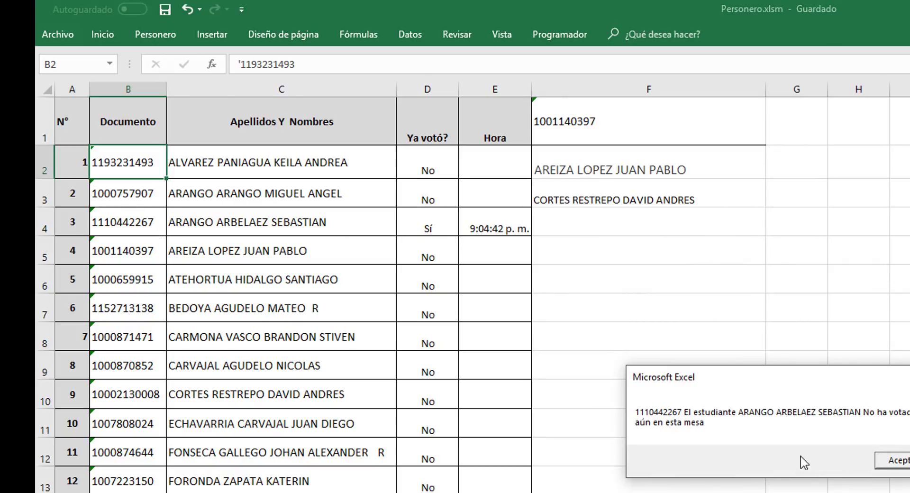
pyautogui.click(896, 461)
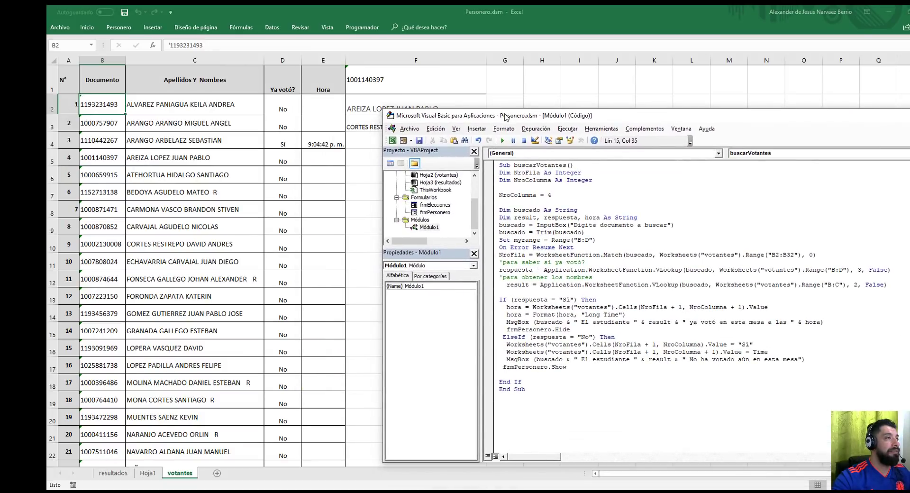
# Step: Add 'Call buscarVotantes' after 'If (r = vbYes) Then' in frmElecciones' inhabilitarbotones
pyautogui.moveTo(505, 117); pyautogui.dragTo(494, 117)
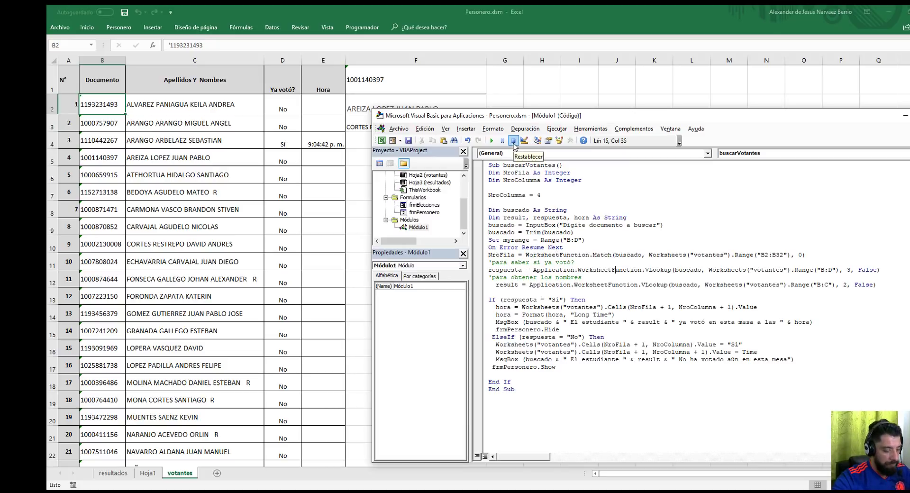
pyautogui.doubleClick(430, 206)
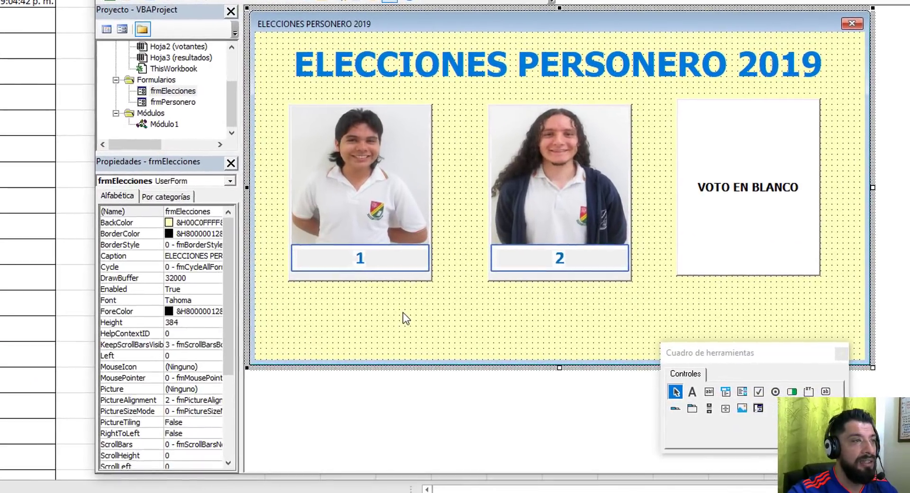
pyautogui.press('F7')
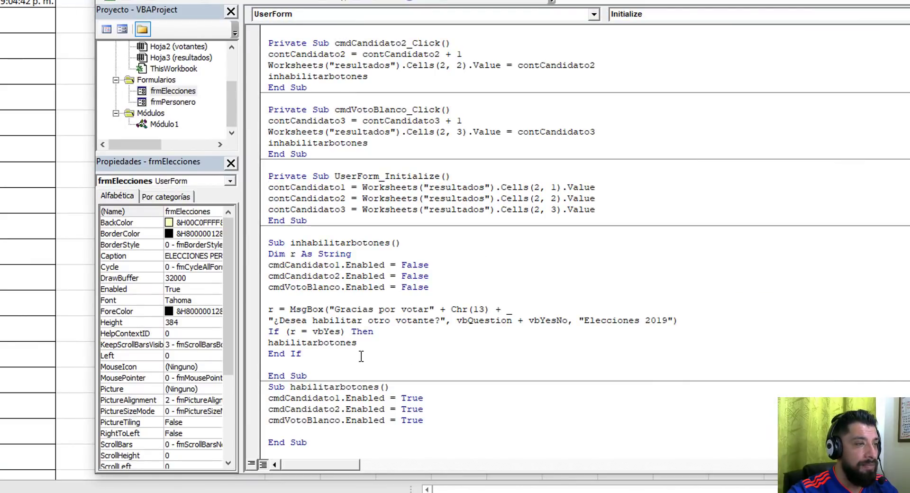
pyautogui.click(372, 344)
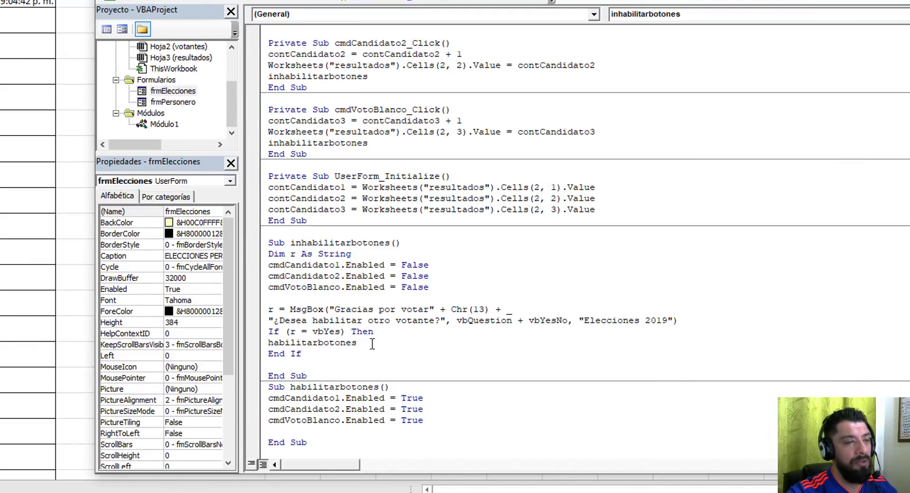
pyautogui.click(380, 331)
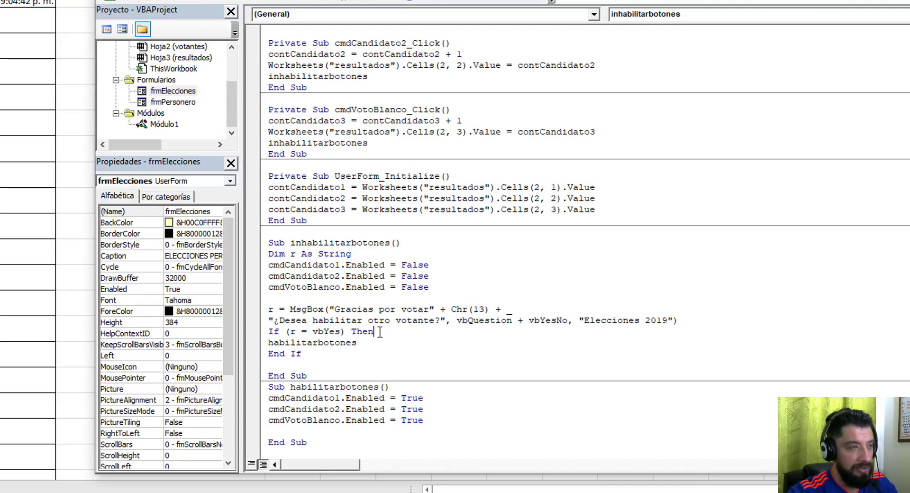
pyautogui.press('Return')
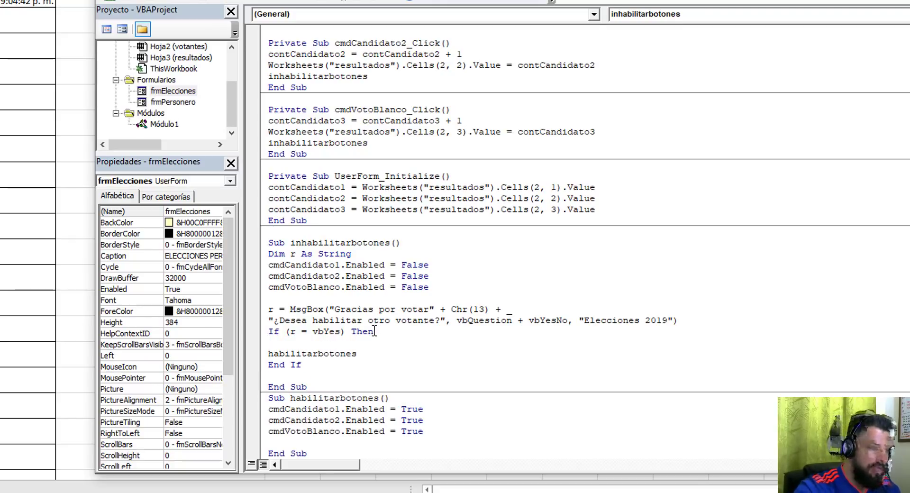
pyautogui.write('call ')
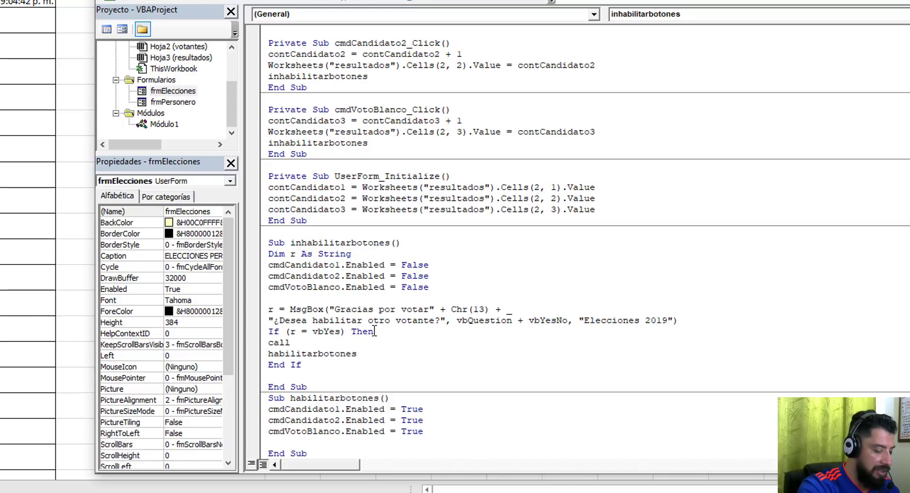
pyautogui.write('buscarVot')
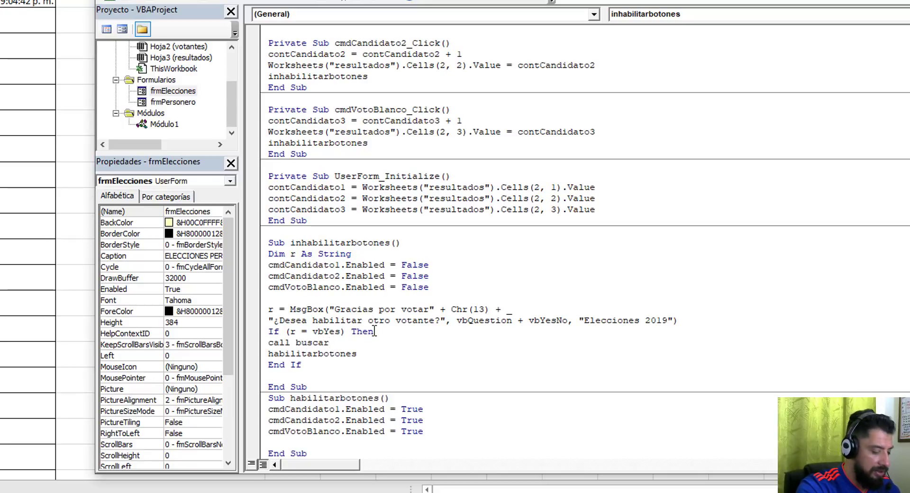
pyautogui.write('ante')
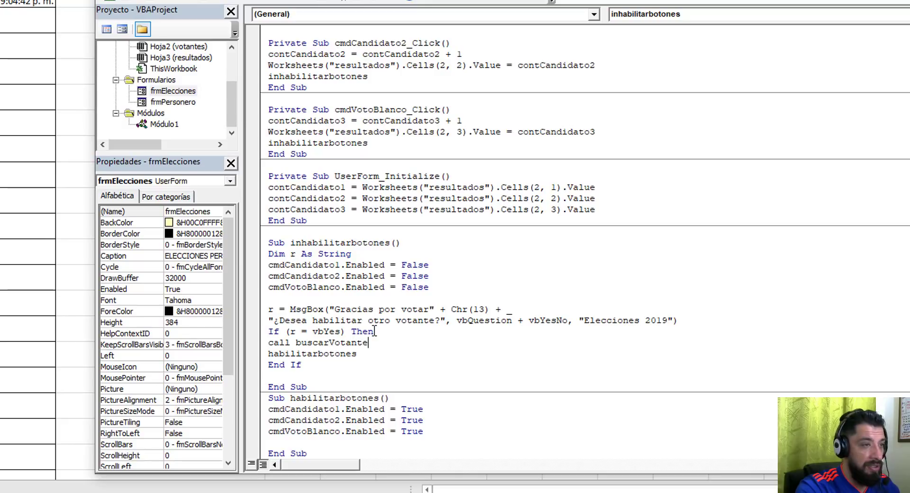
pyautogui.write('s')
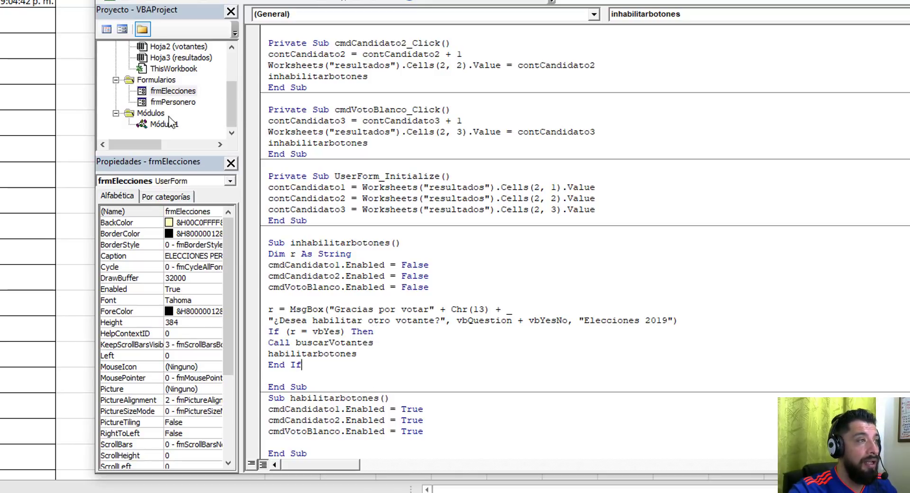
# Step: Check the macro's name in Módulo1 and return to the edited inhabilitarbotones routine
pyautogui.doubleClick(171, 126)
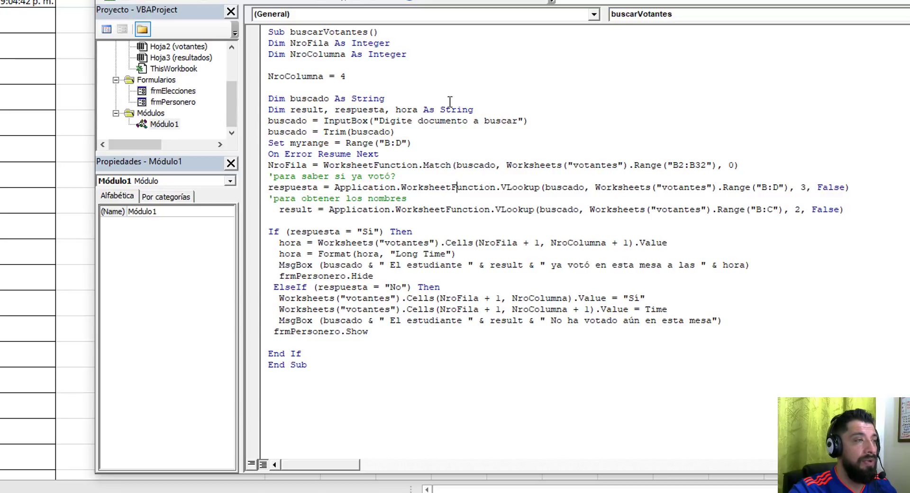
pyautogui.doubleClick(181, 92)
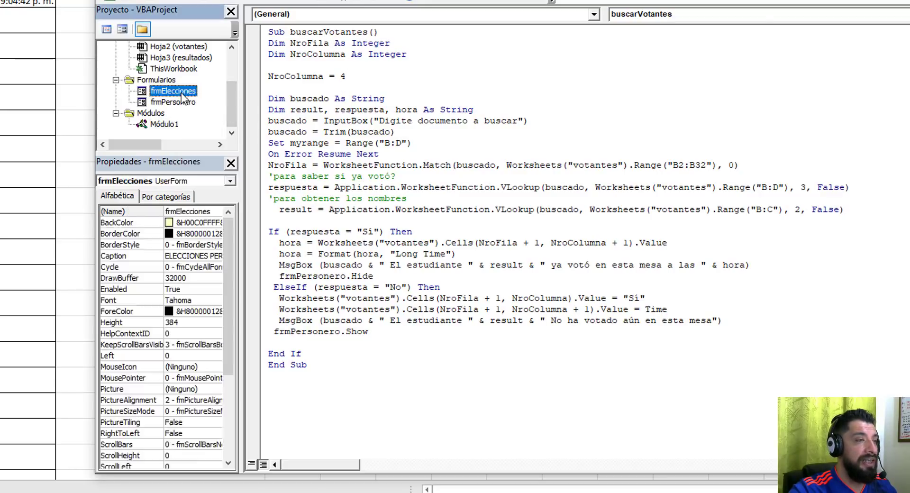
pyautogui.press('F7')
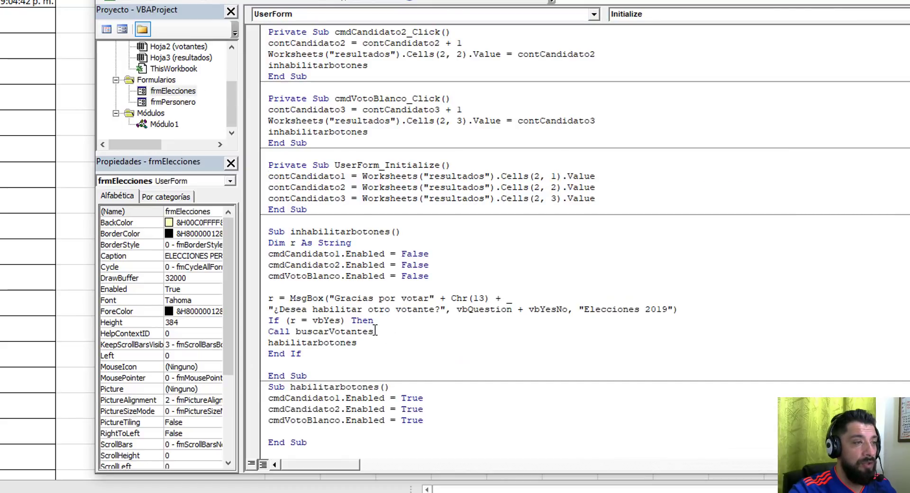
pyautogui.click(377, 343)
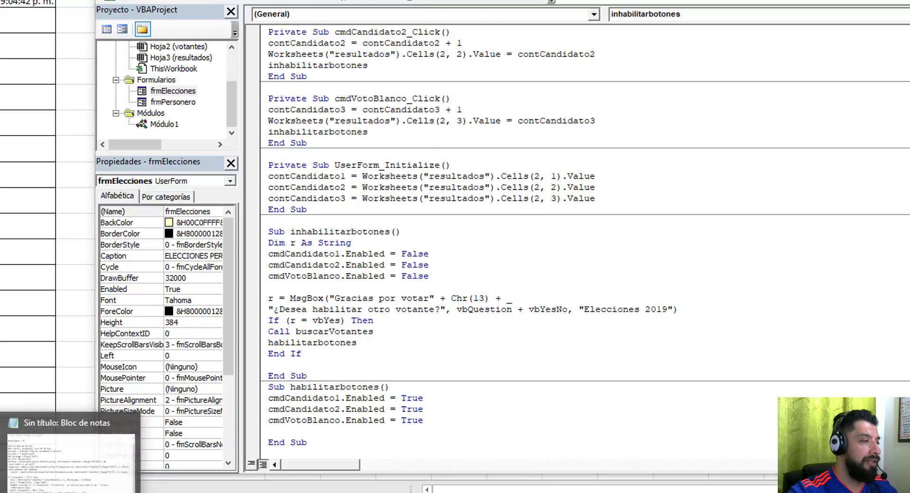
# Step: Select another voter's document number in Notepad and open buscarVotantes in Módulo1
pyautogui.click(44, 484)
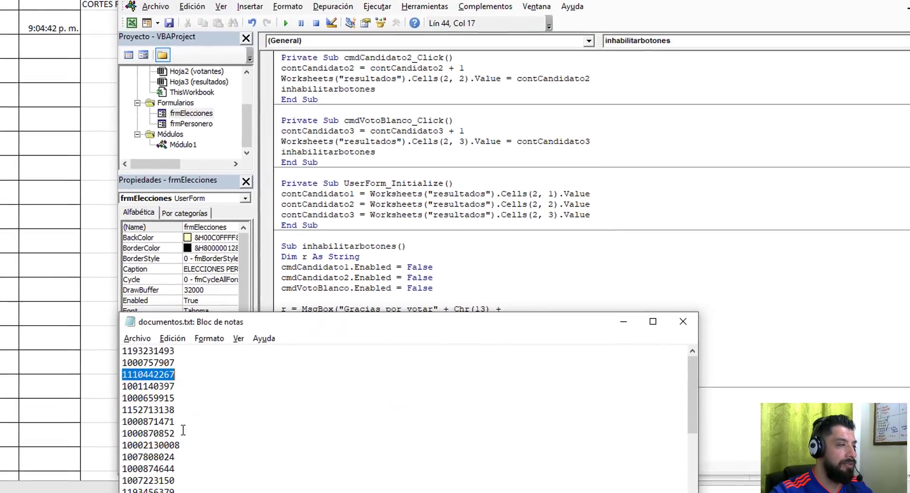
pyautogui.moveTo(178, 411); pyautogui.dragTo(112, 411)
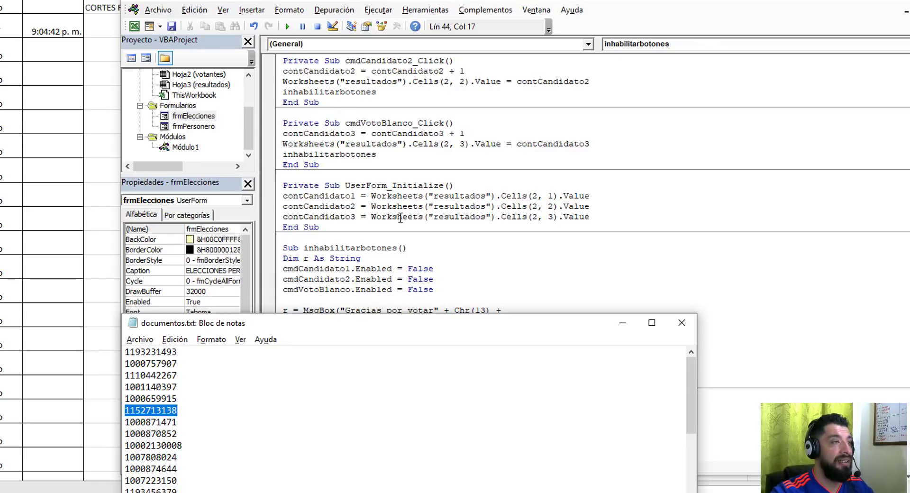
pyautogui.click(185, 147)
pyautogui.doubleClick(198, 150)
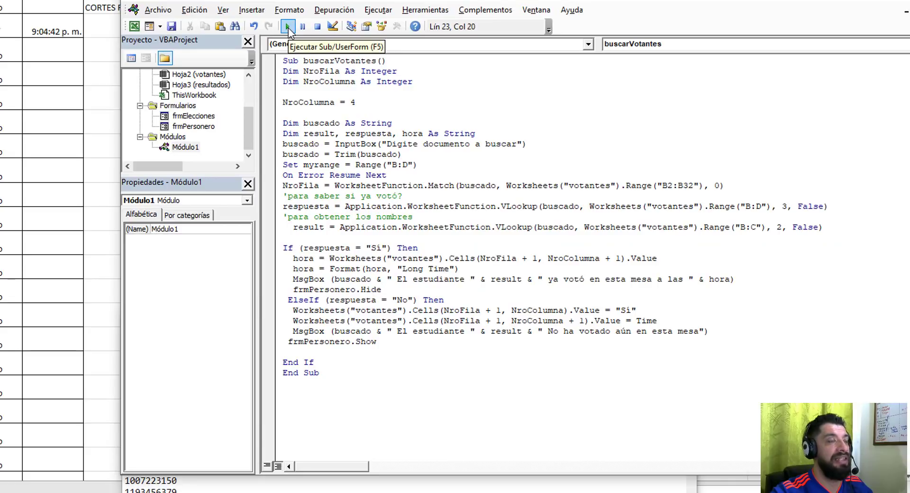
pyautogui.click(363, 154)
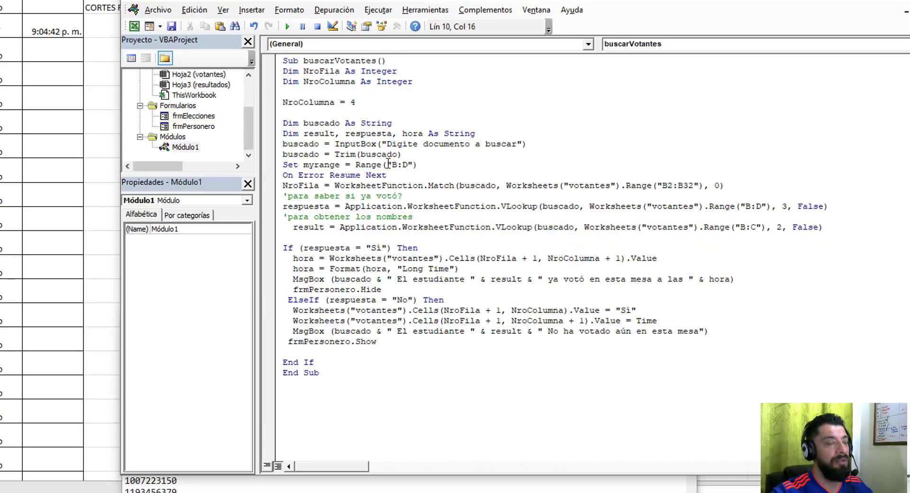
pyautogui.click(346, 82)
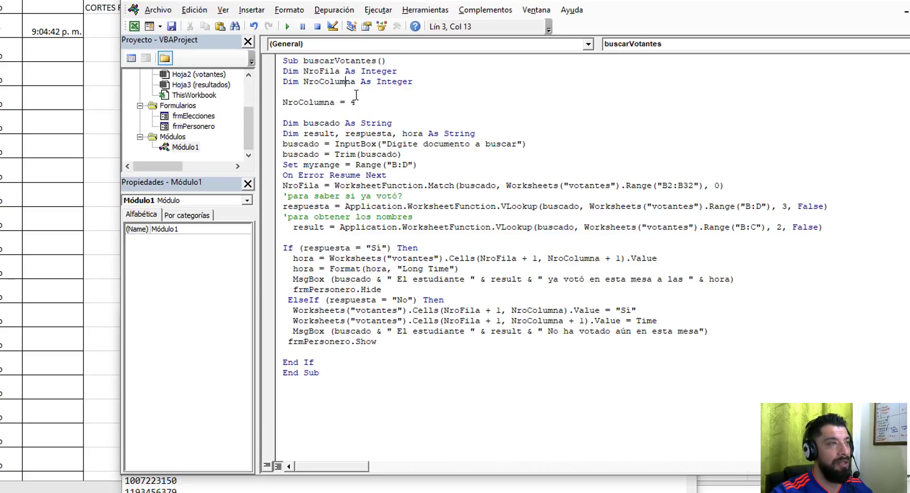
# Step: Run buscarVotantes with the voter's document number, cast a blank vote, and enable another voter
pyautogui.click(288, 26)
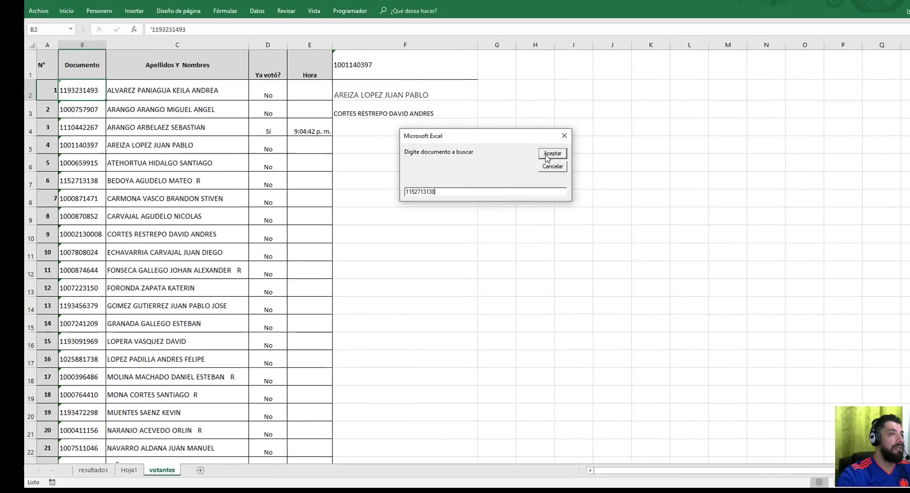
pyautogui.click(550, 157)
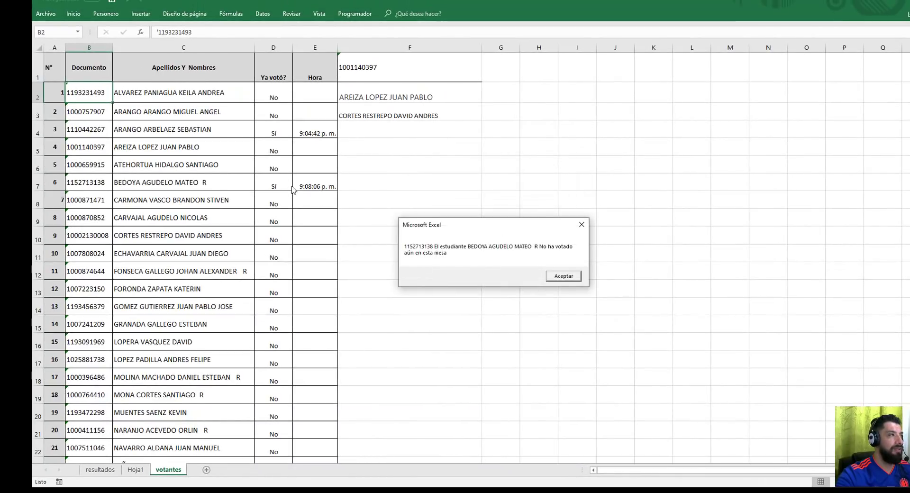
pyautogui.click(557, 277)
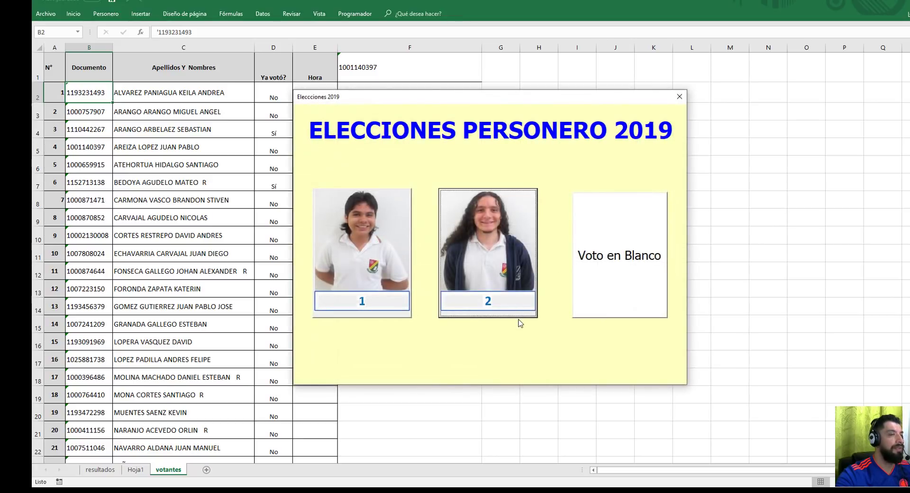
pyautogui.click(595, 261)
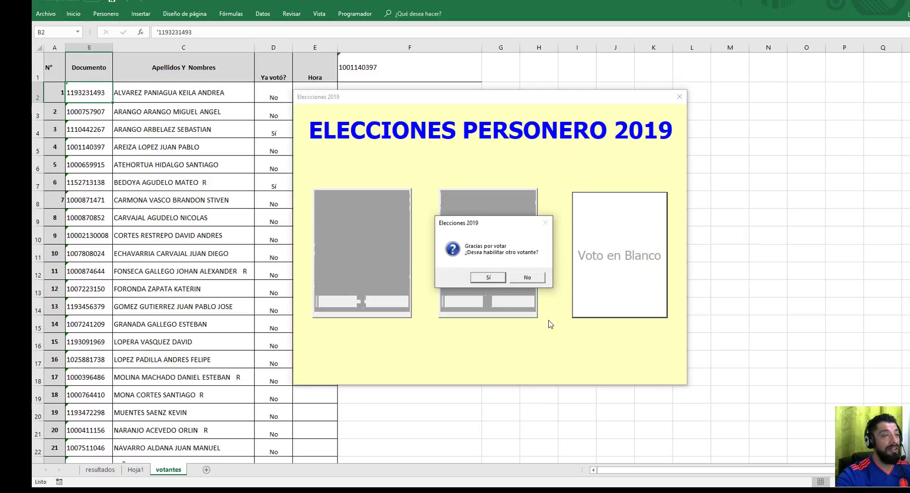
pyautogui.click(503, 280)
# Step: Retype the form name so buscarVotantes hides frmElecciones instead of frmPersonero
pyautogui.hotkey('alt', 'F11')
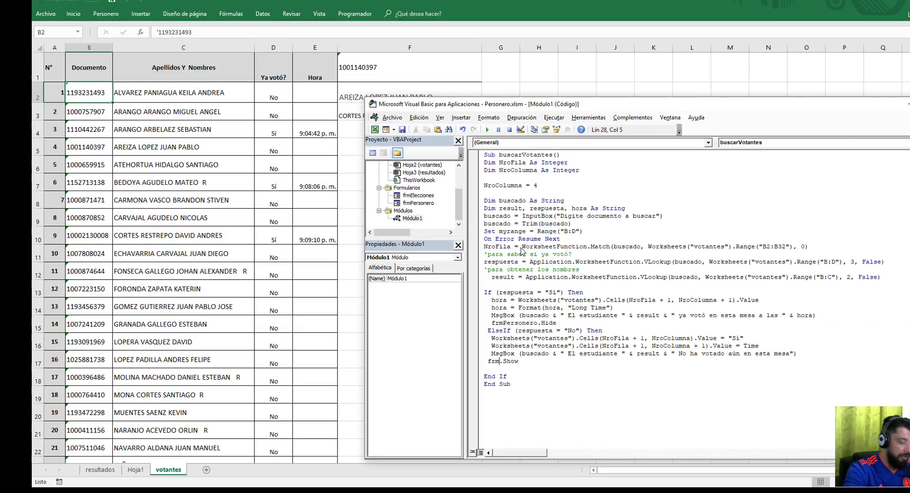
pyautogui.write('on')
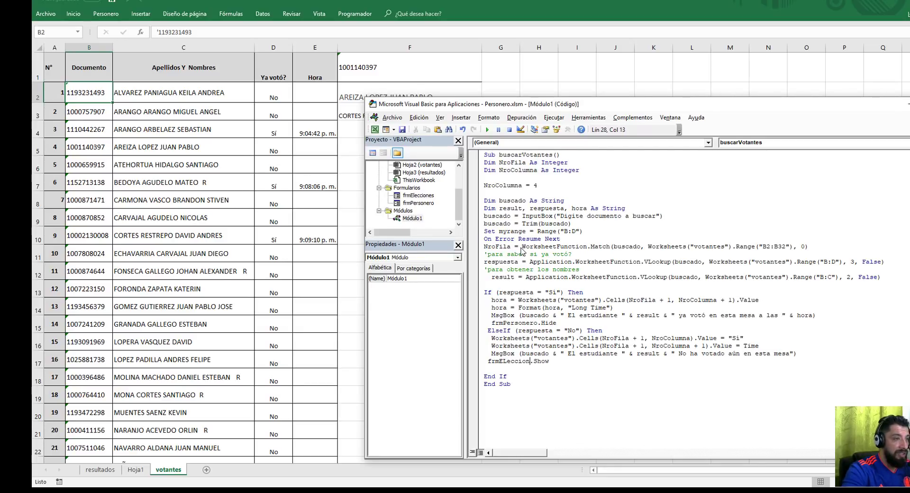
pyautogui.write('es')
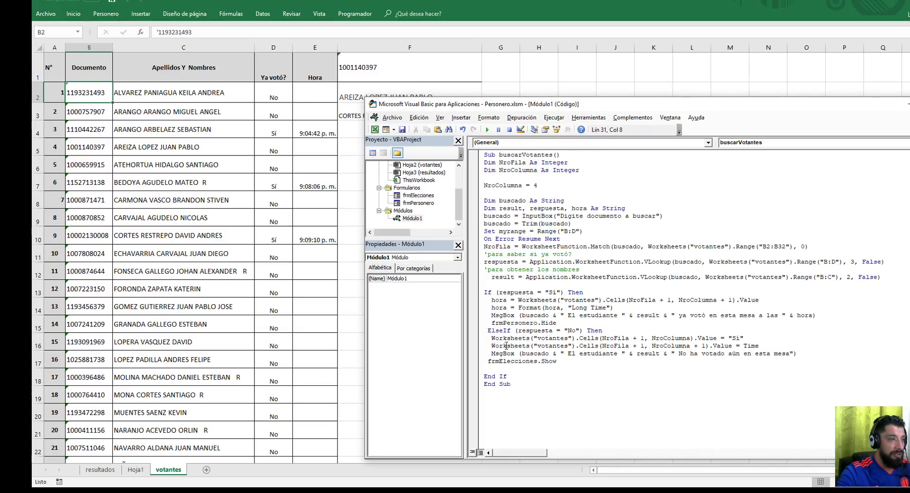
pyautogui.moveTo(504, 322); pyautogui.dragTo(537, 322)
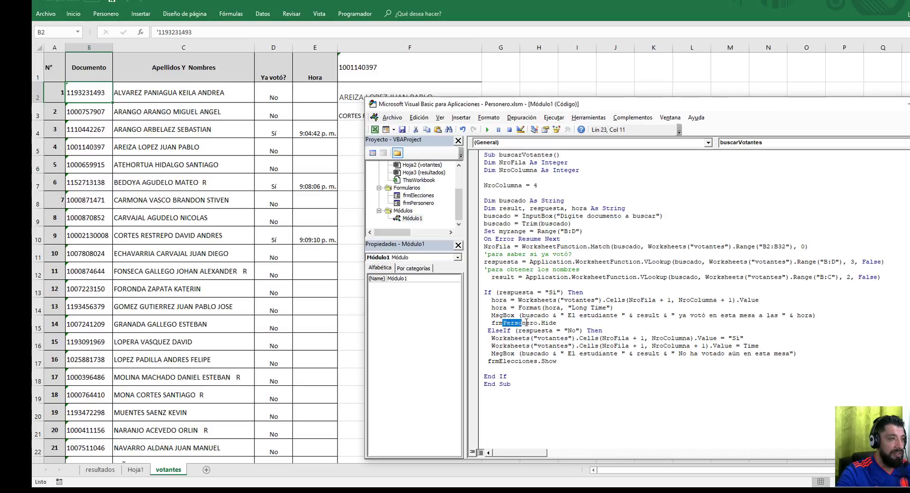
pyautogui.write('El')
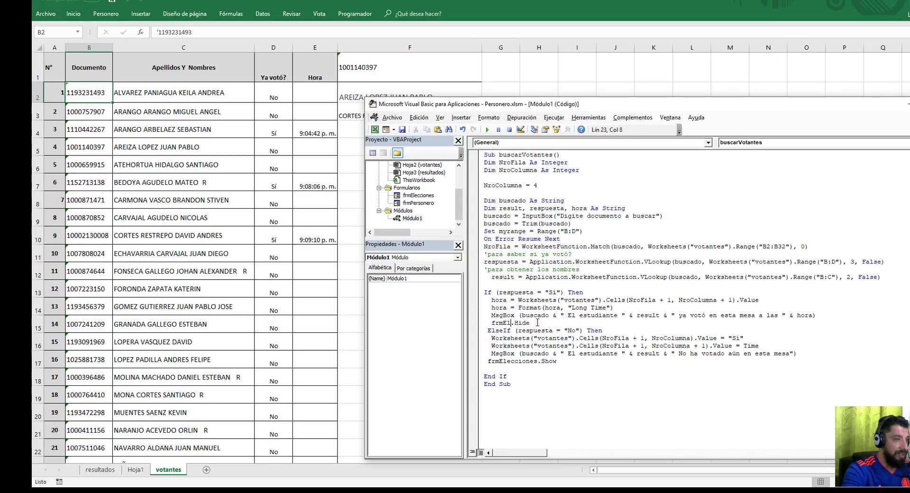
pyautogui.write('eccione')
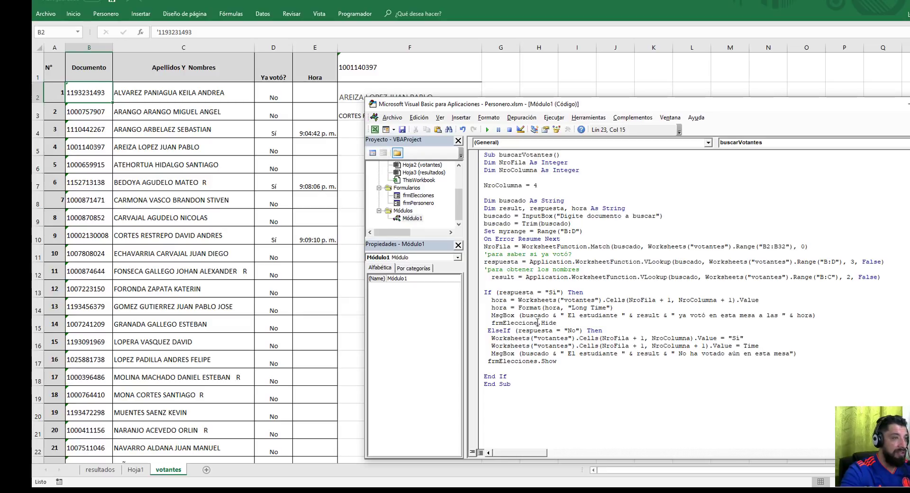
pyautogui.write('s')
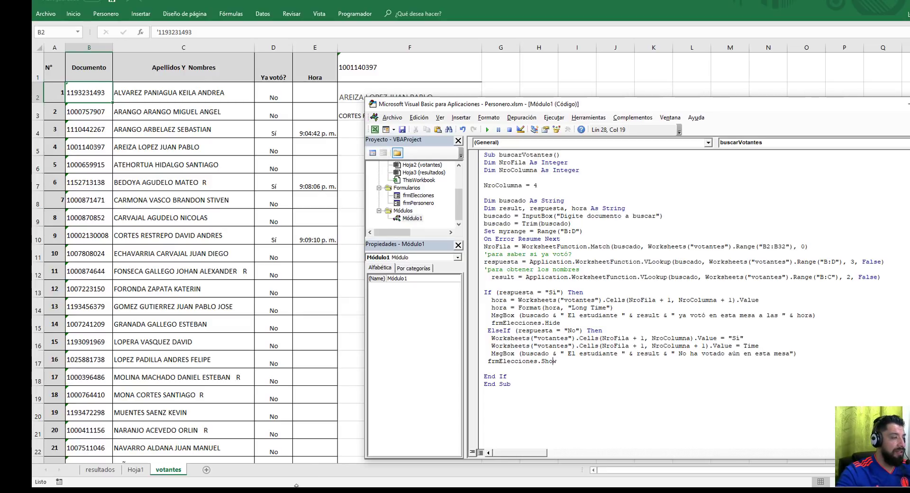
# Step: Copy another voter's document number and run buscarVotantes with it to mark them voted
pyautogui.click(256, 448)
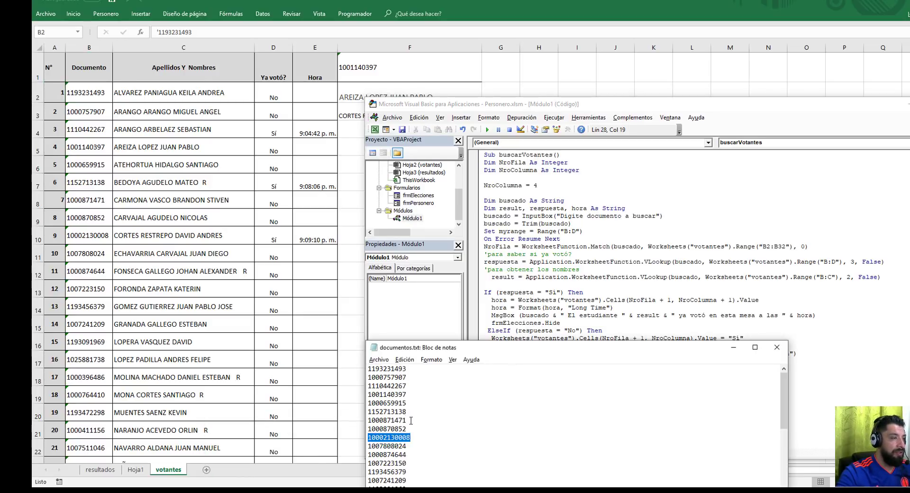
pyautogui.moveTo(410, 419); pyautogui.dragTo(360, 417)
pyautogui.hotkey('ctrl', 'c')
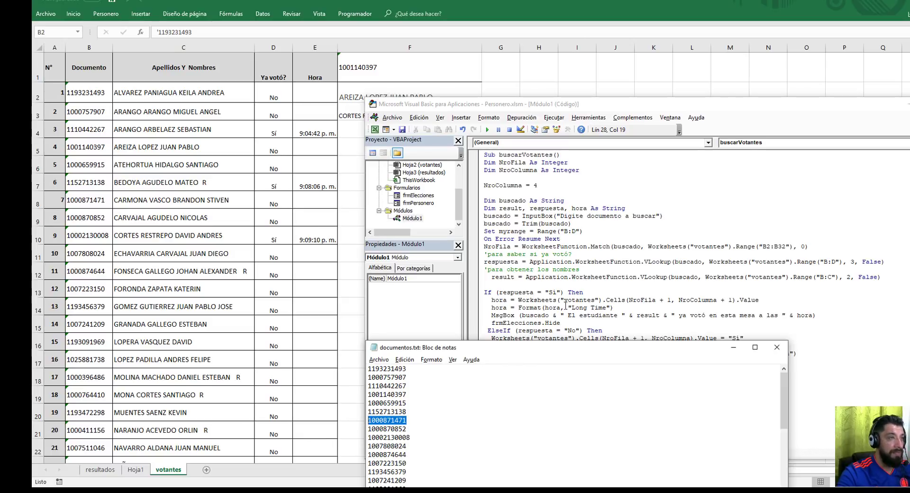
pyautogui.click(568, 301)
pyautogui.click(568, 216)
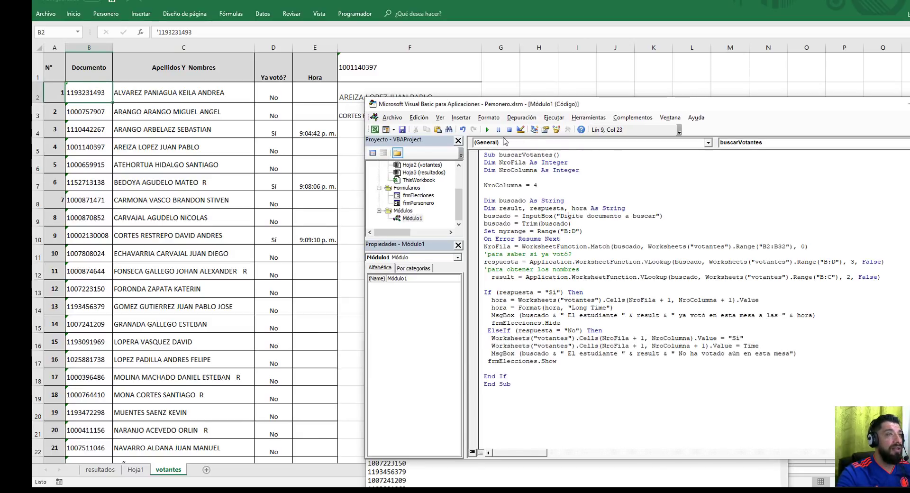
pyautogui.click(487, 129)
pyautogui.hotkey('ctrl', 'v')
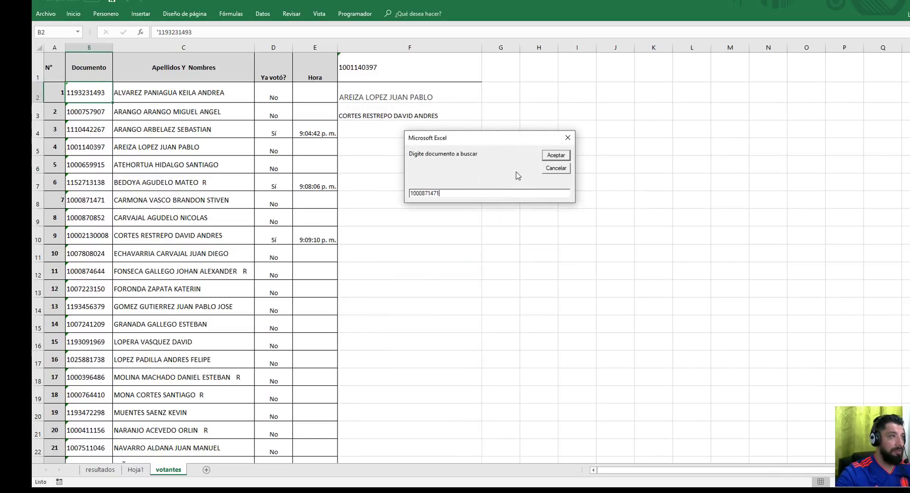
pyautogui.press('Return')
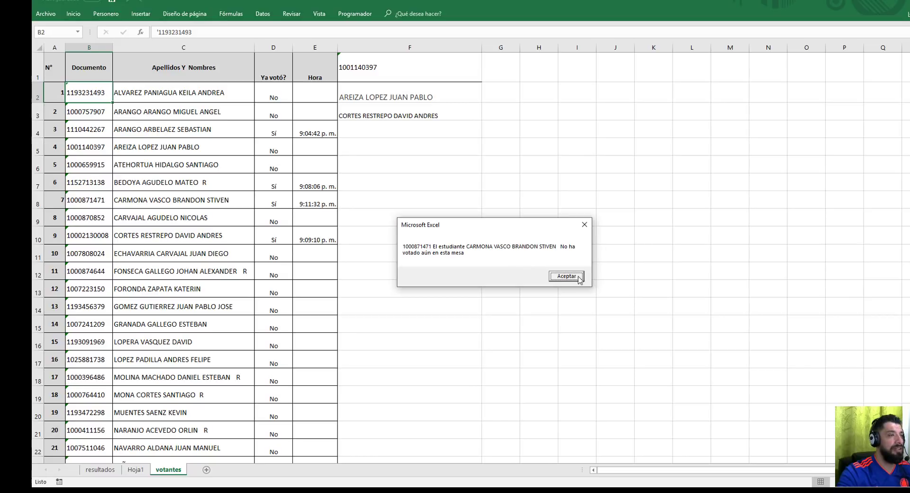
pyautogui.click(580, 278)
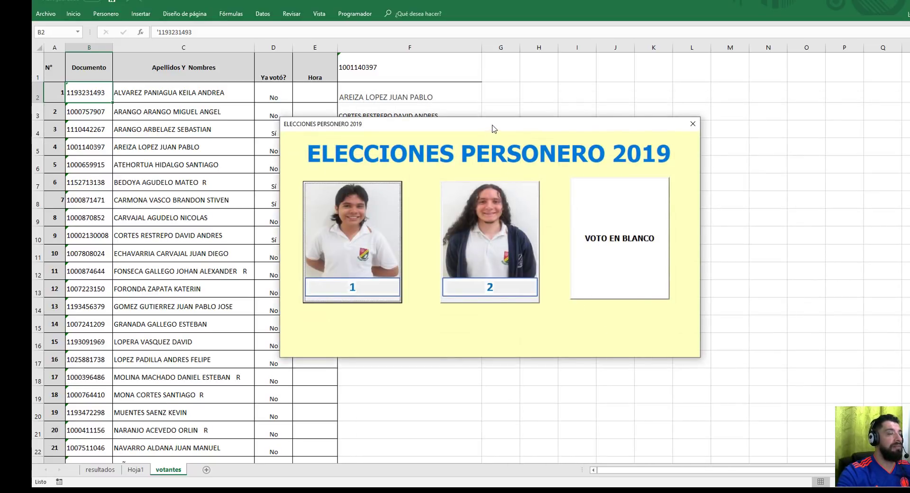
# Step: Cast a blank vote, enable another voter, and re-enter the same document to get the already-voted warning
pyautogui.click(620, 257)
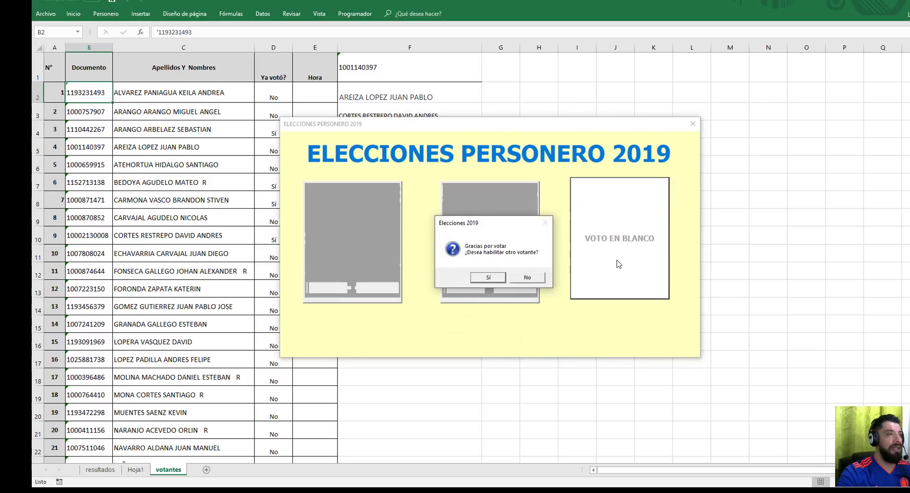
pyautogui.click(489, 278)
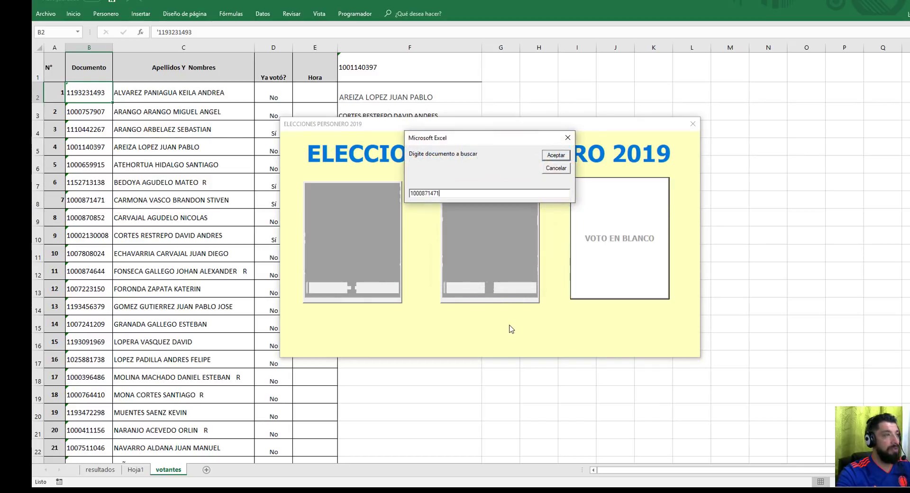
pyautogui.click(563, 158)
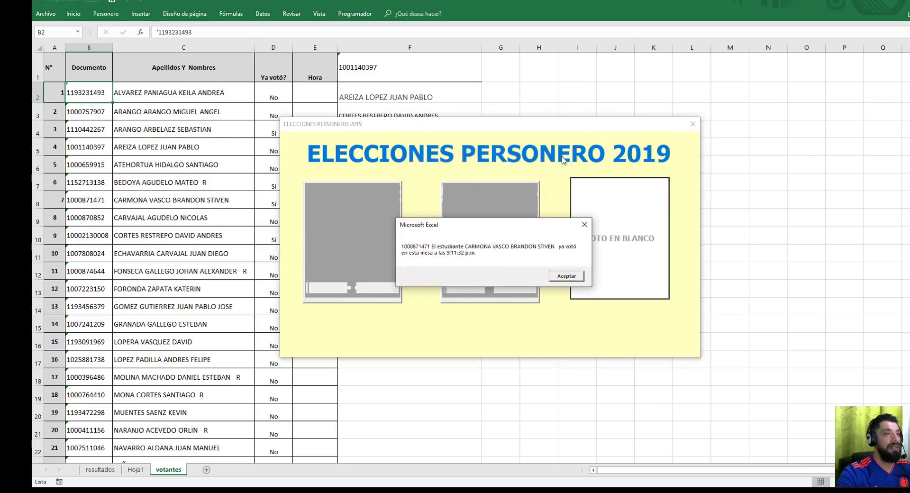
pyautogui.click(573, 280)
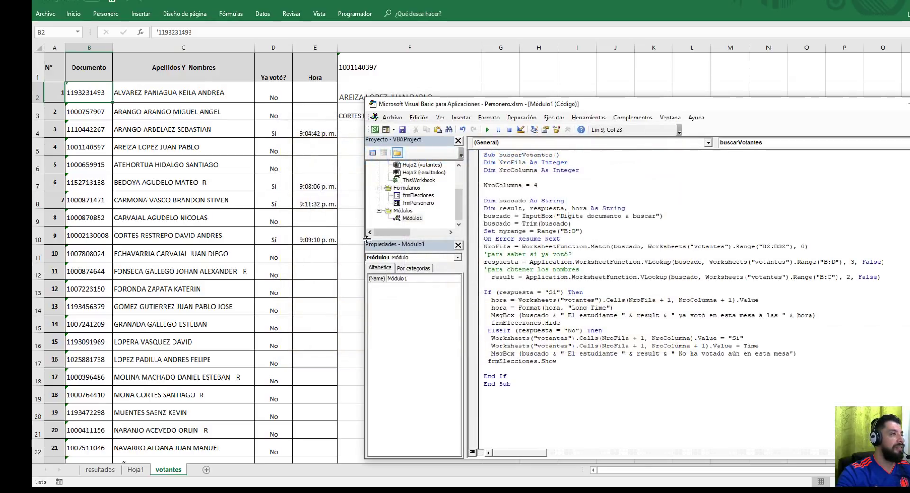
# Step: Show the resultados sheet with tallies and pie chart reading 12, 4 and 7 blank votes
pyautogui.click(113, 473)
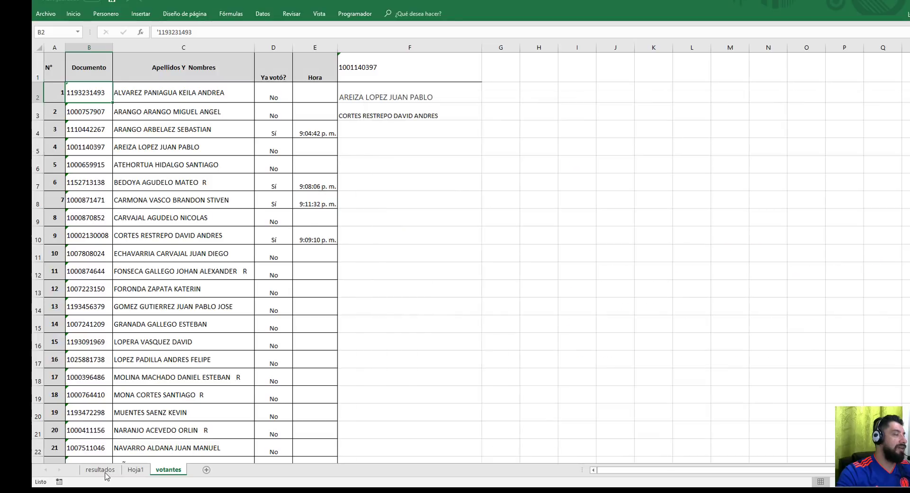
pyautogui.click(112, 472)
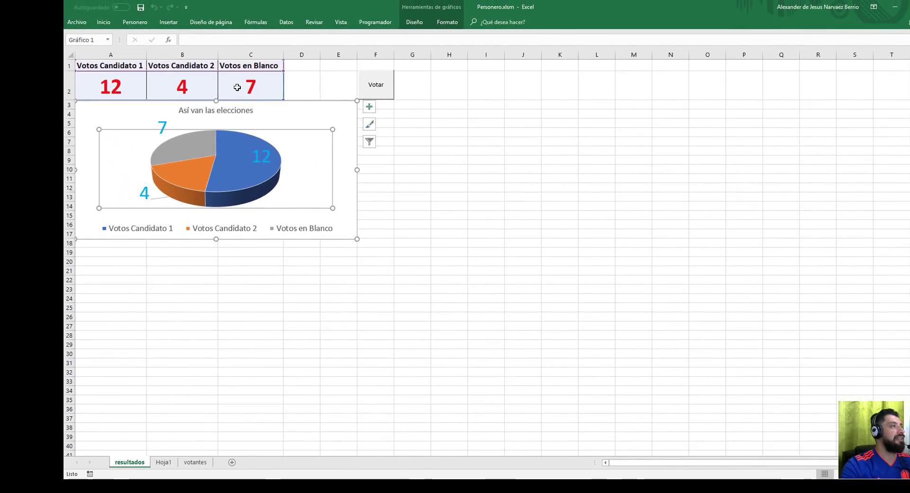
pyautogui.click(202, 467)
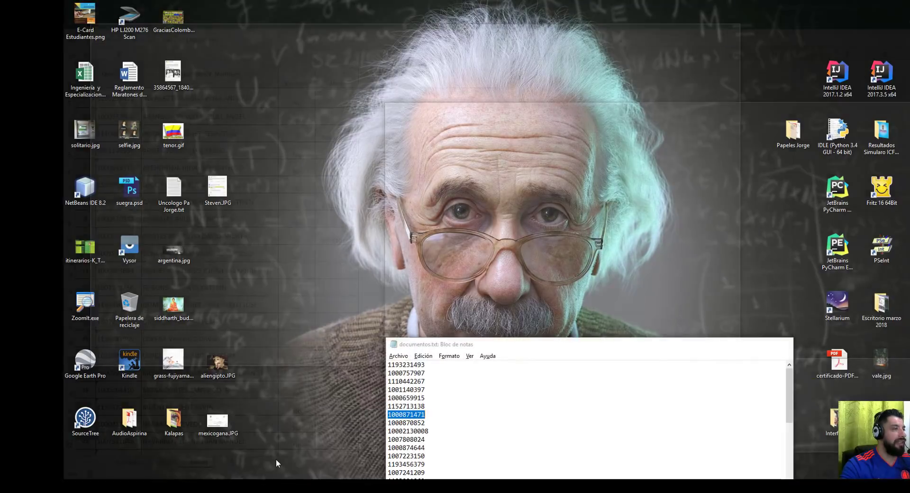
pyautogui.click(276, 459)
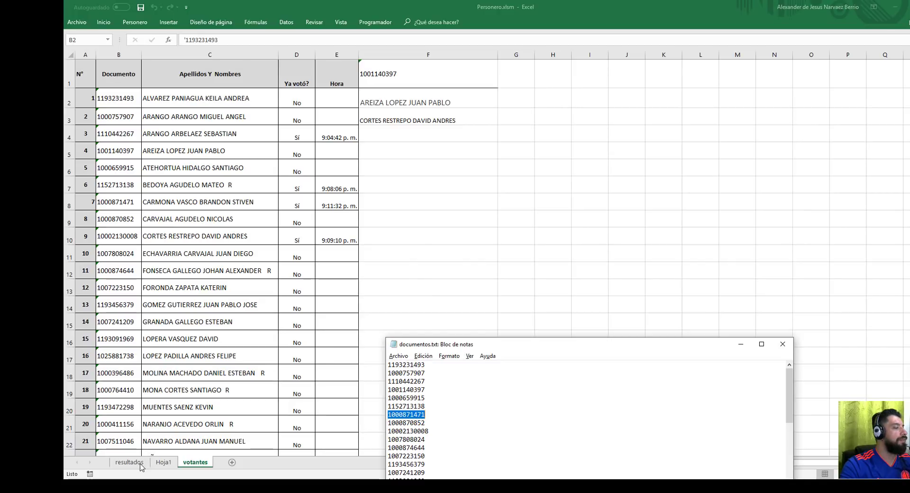
pyautogui.click(195, 462)
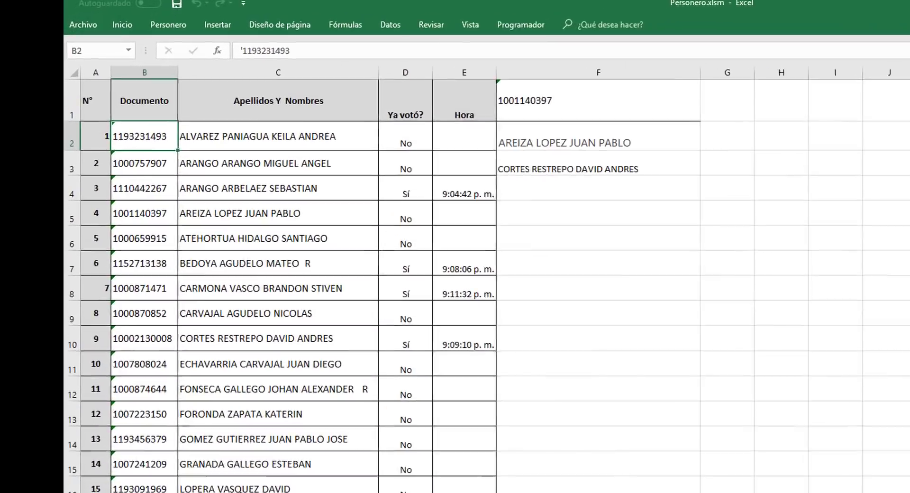
pyautogui.click(626, 201)
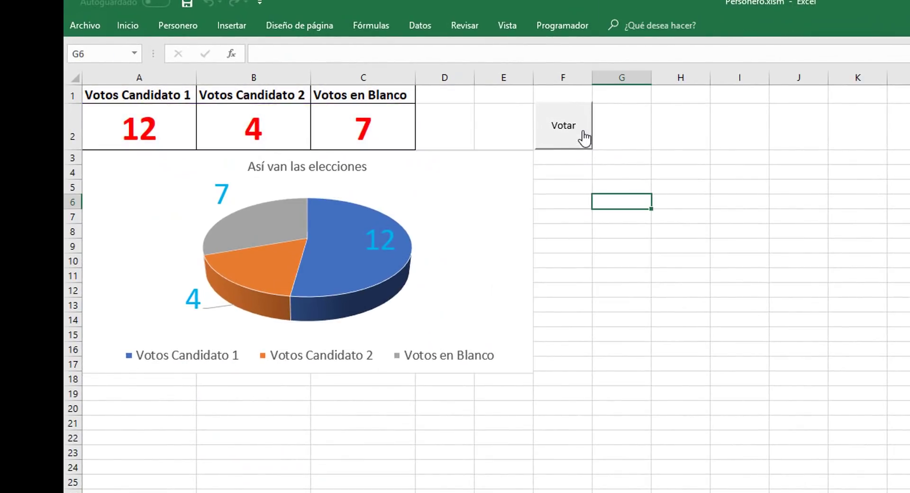
# Step: Draw a form button near F15, assign it the buscarVotantes macro, and start editing its label
pyautogui.click(558, 30)
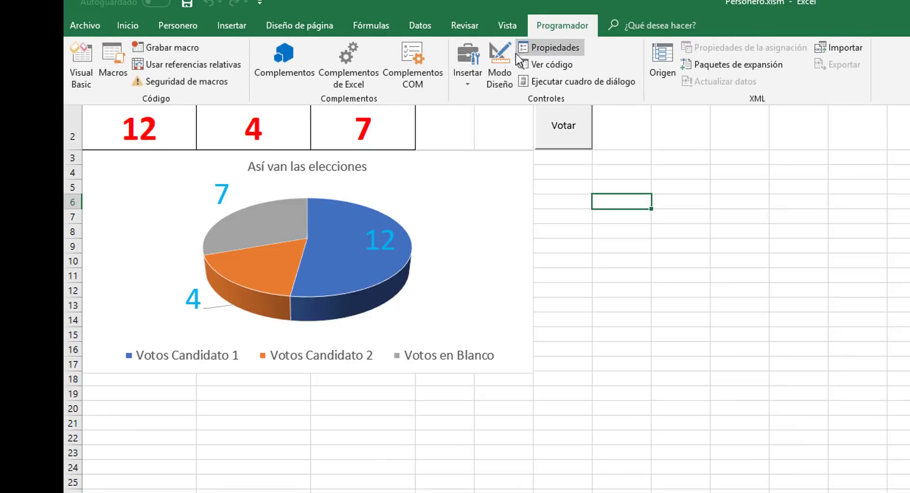
pyautogui.click(469, 78)
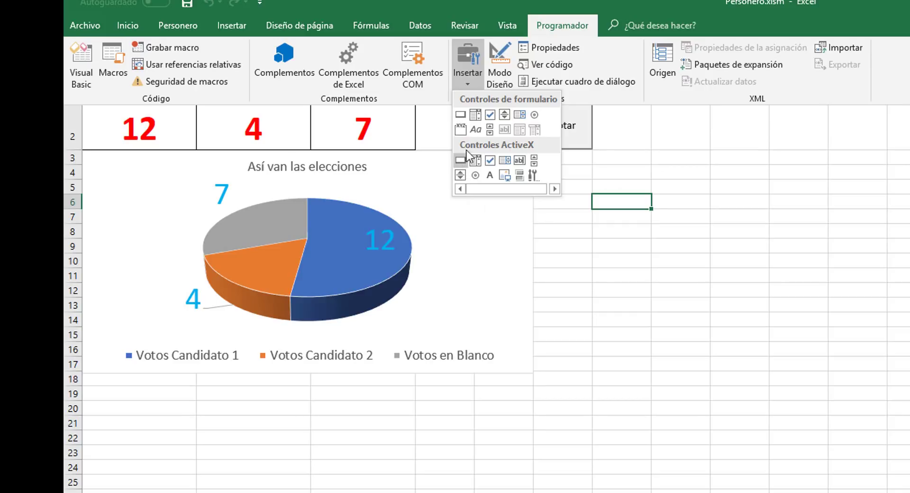
pyautogui.click(462, 114)
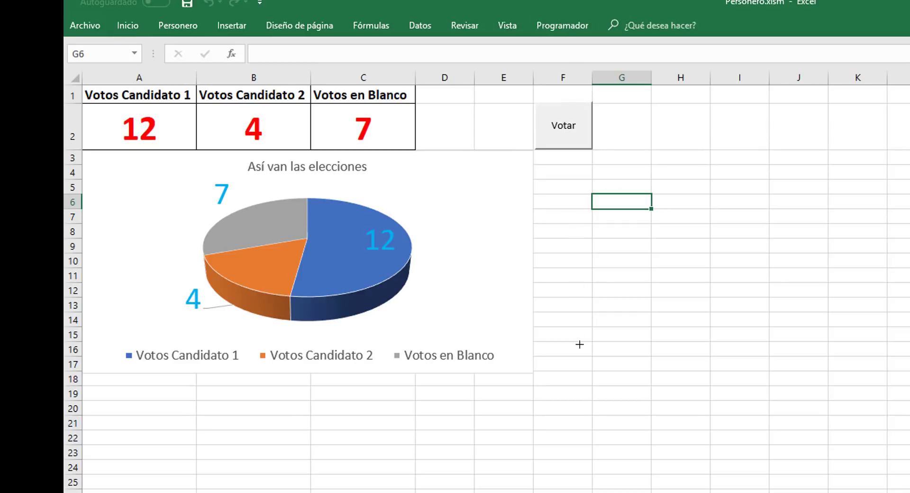
pyautogui.moveTo(562, 333); pyautogui.dragTo(640, 371)
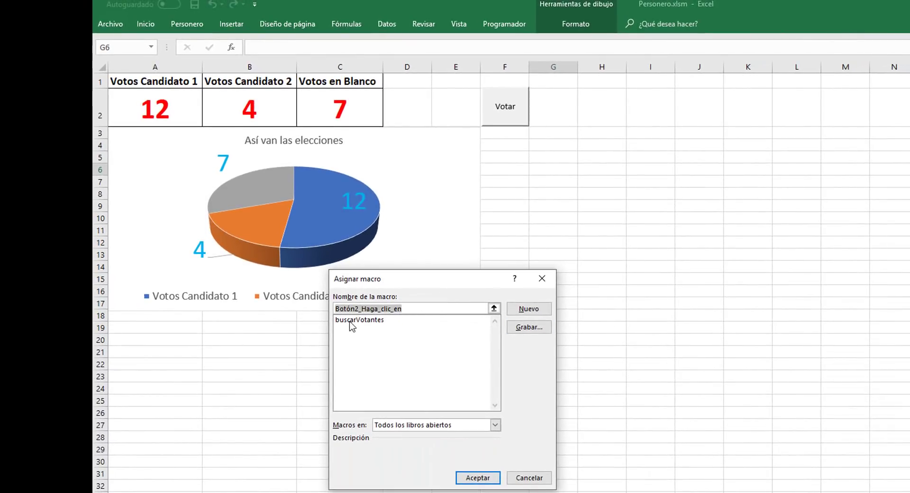
pyautogui.click(350, 321)
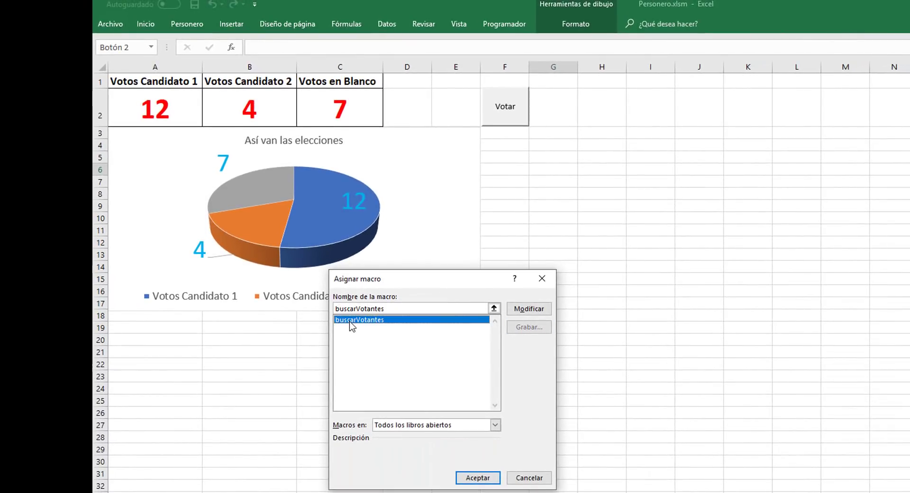
pyautogui.click(488, 482)
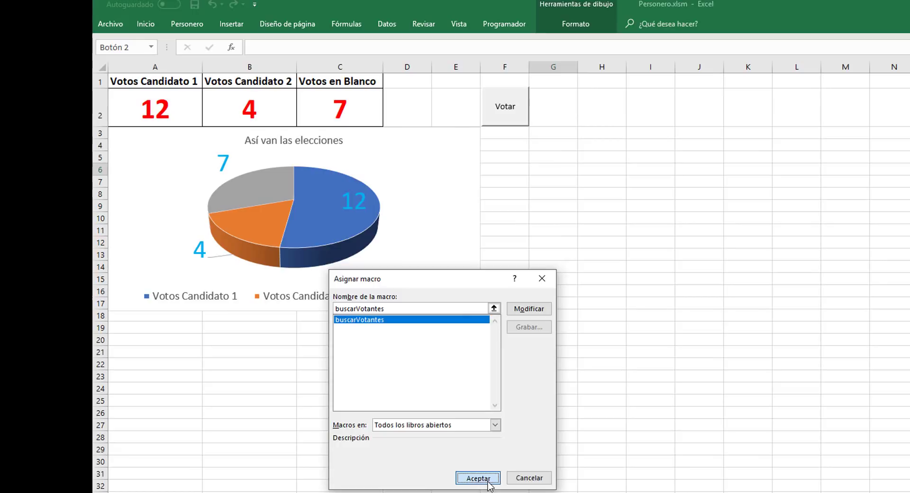
pyautogui.rightClick(546, 293)
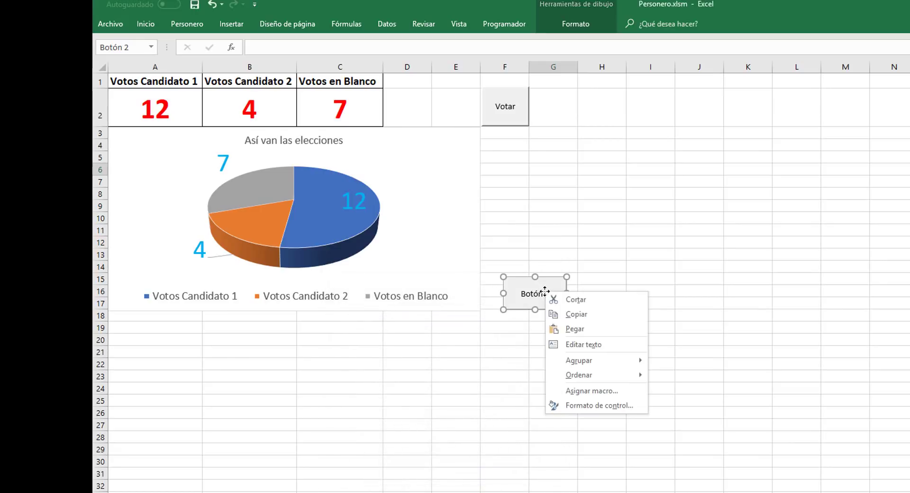
pyautogui.click(588, 351)
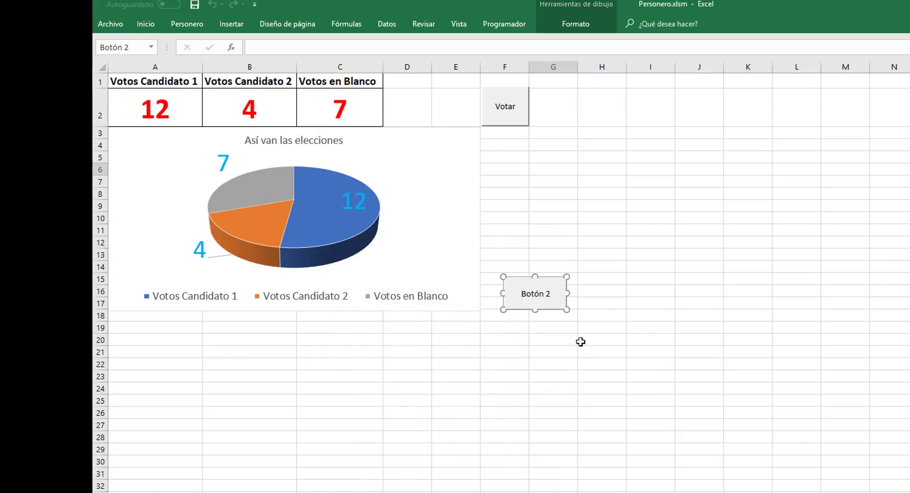
# Step: Relabel the new button 'Buscar Votante'
pyautogui.hotkey('ctrl', 'a')
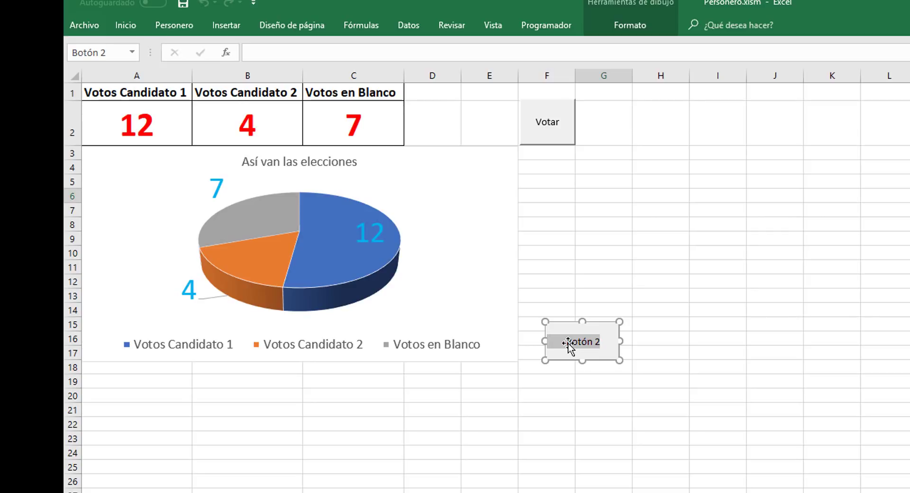
pyautogui.write('Vo')
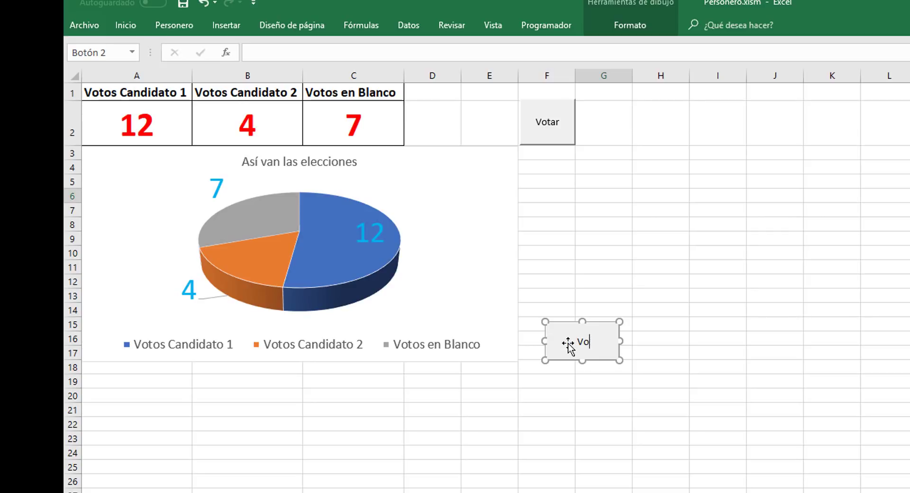
pyautogui.press('BackSpace')
pyautogui.press('BackSpace')
pyautogui.write('usca')
pyautogui.write('r Votant')
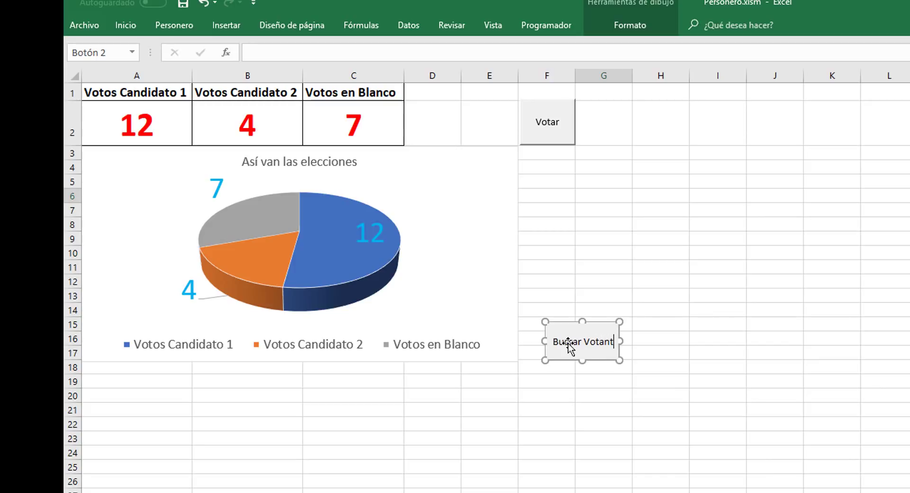
pyautogui.write('e')
pyautogui.click(599, 400)
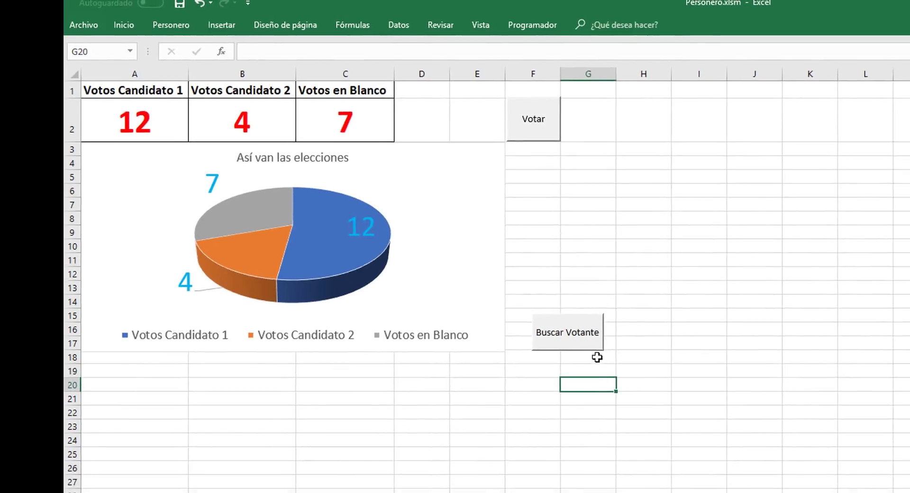
# Step: Check the Buscar Votante button's context menu, then deselect the button
pyautogui.rightClick(596, 348)
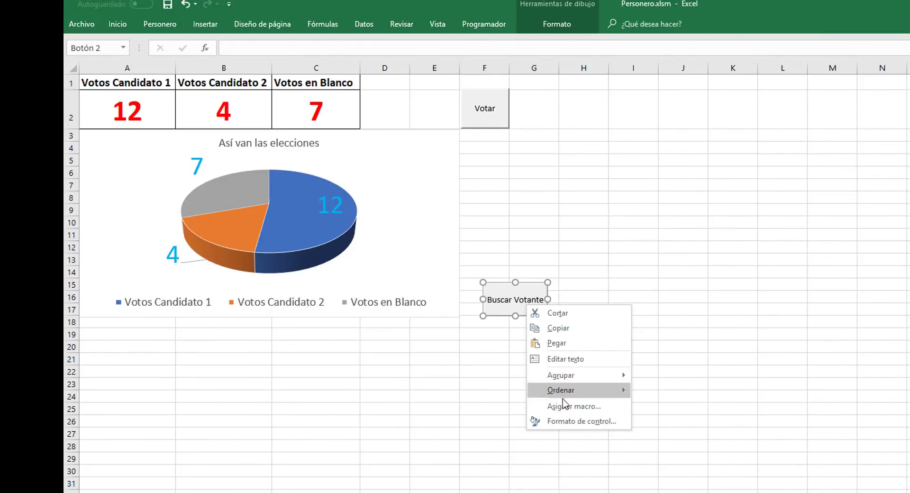
pyautogui.click(614, 271)
pyautogui.click(554, 350)
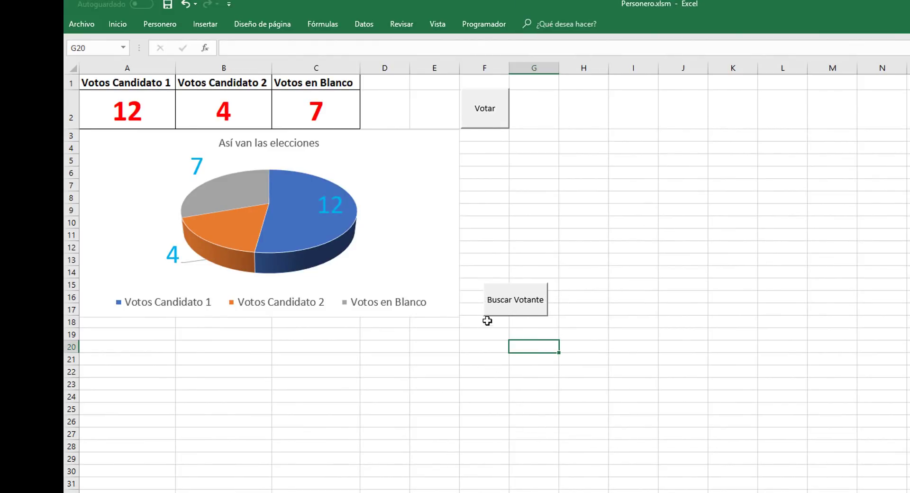
# Step: Look up the first voter by document number and cast their vote for candidate 2
pyautogui.click(517, 304)
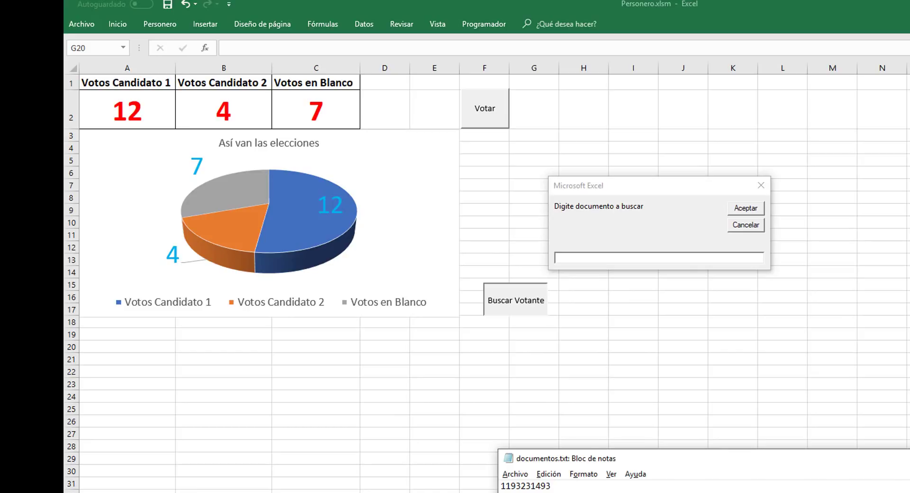
pyautogui.click(663, 259)
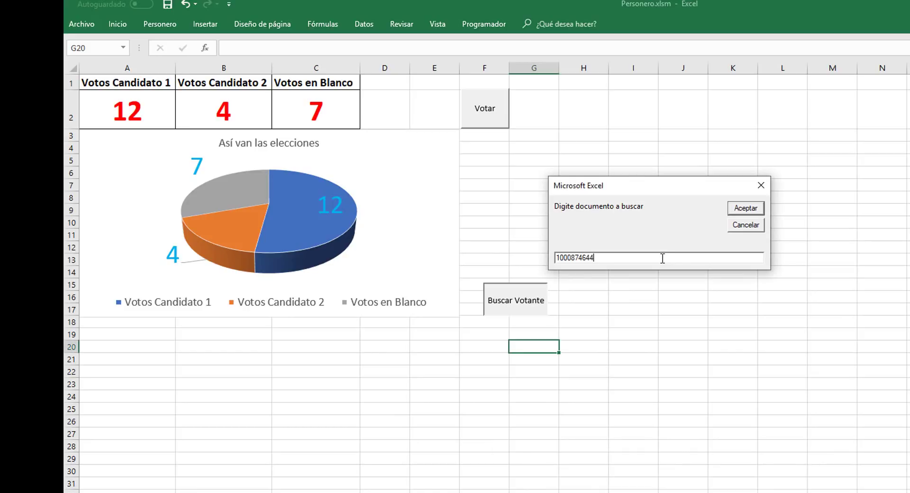
pyautogui.press('Return')
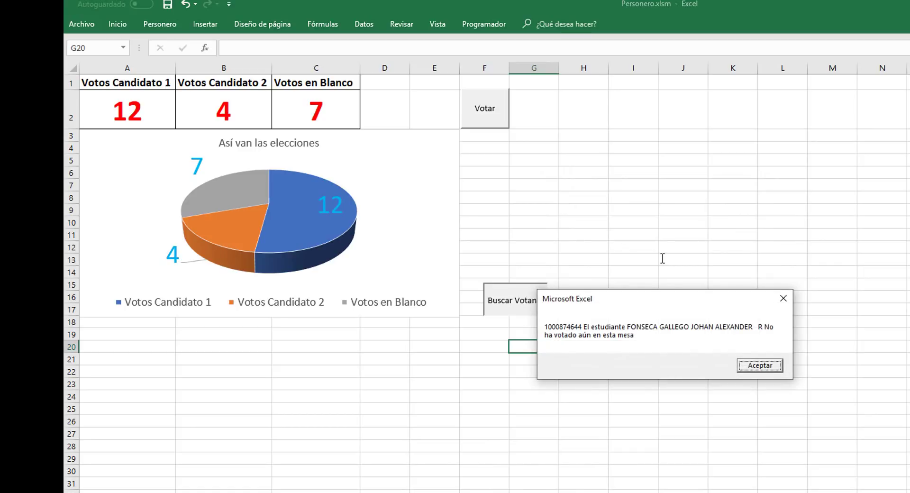
pyautogui.click(766, 370)
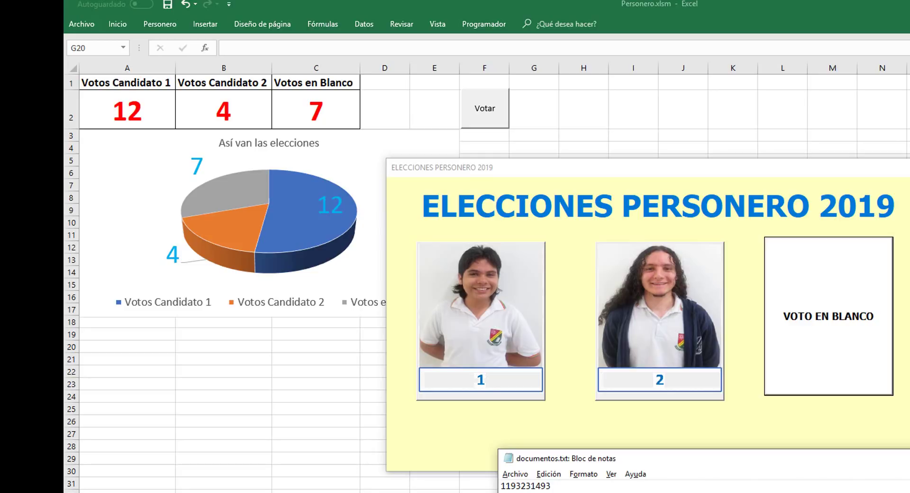
pyautogui.click(601, 444)
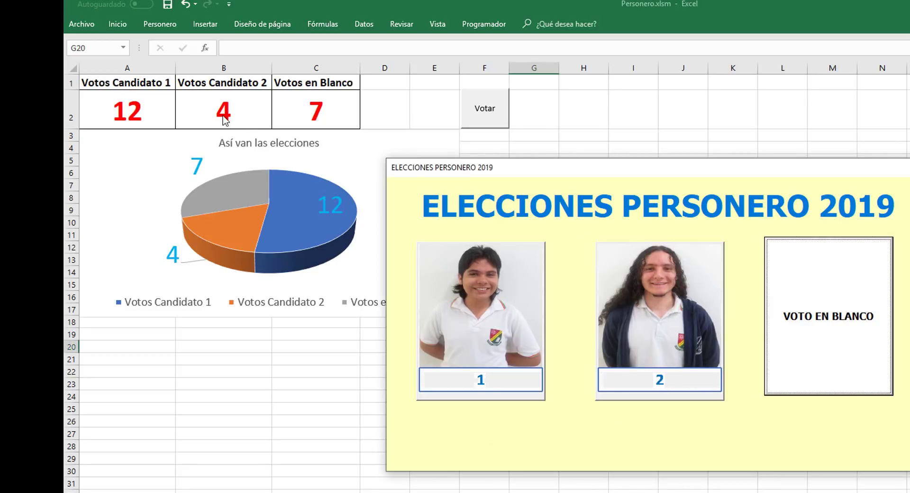
pyautogui.click(654, 310)
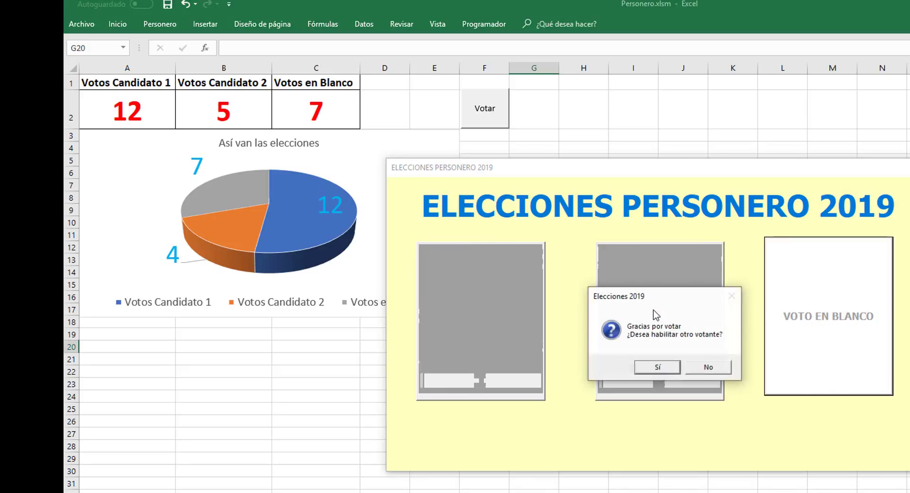
pyautogui.click(662, 369)
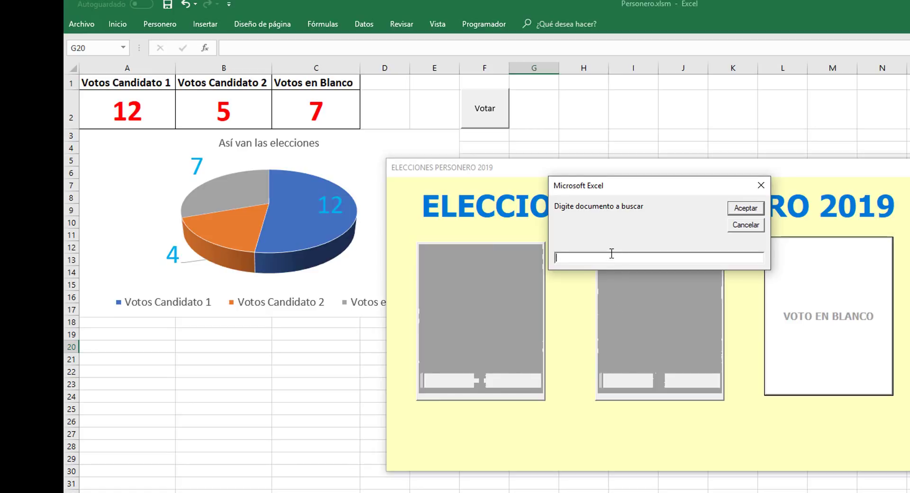
# Step: Vote for candidate 2 with a second voter, then re-enter their number to get 'ya votó'
pyautogui.click(743, 211)
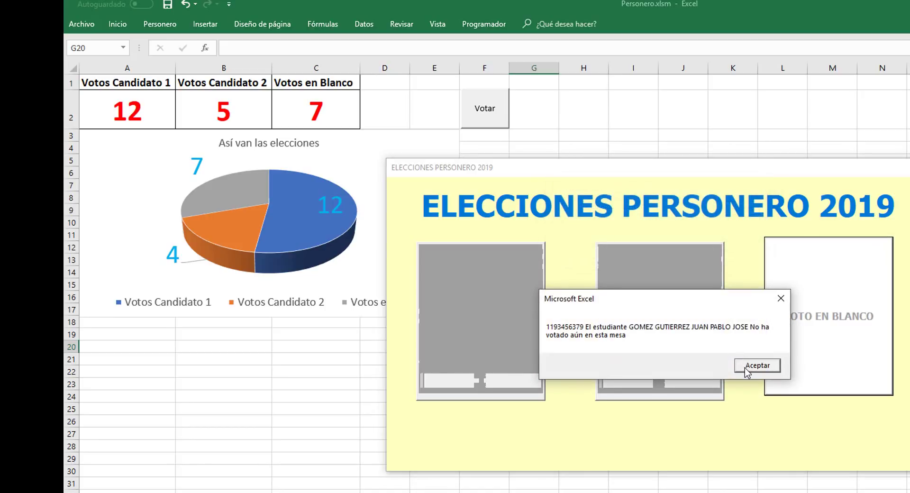
pyautogui.click(748, 372)
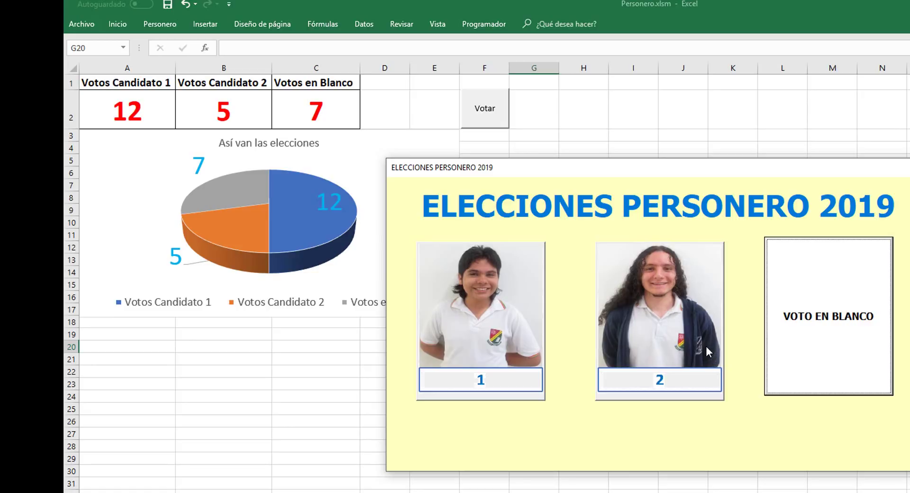
pyautogui.click(695, 353)
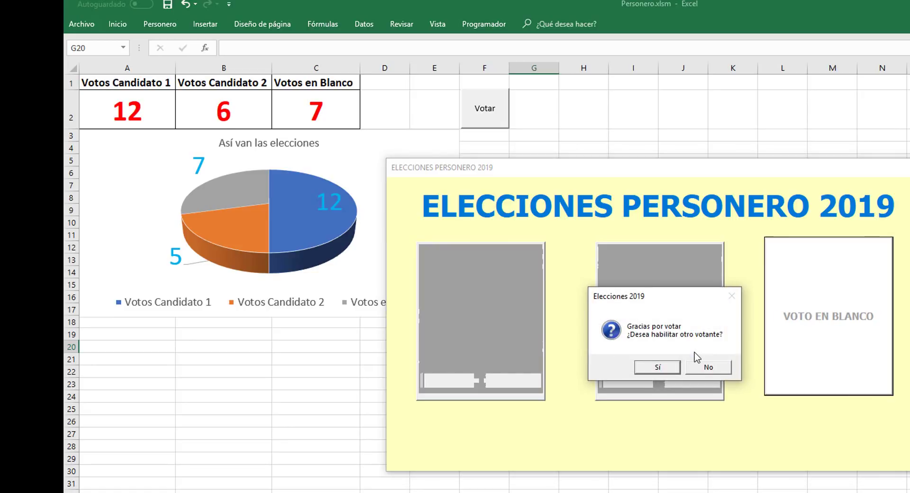
pyautogui.click(670, 373)
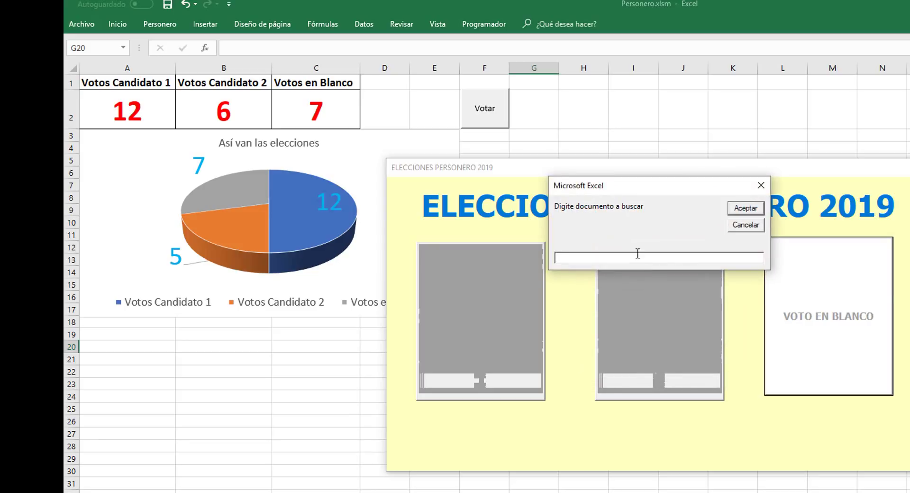
pyautogui.click(741, 219)
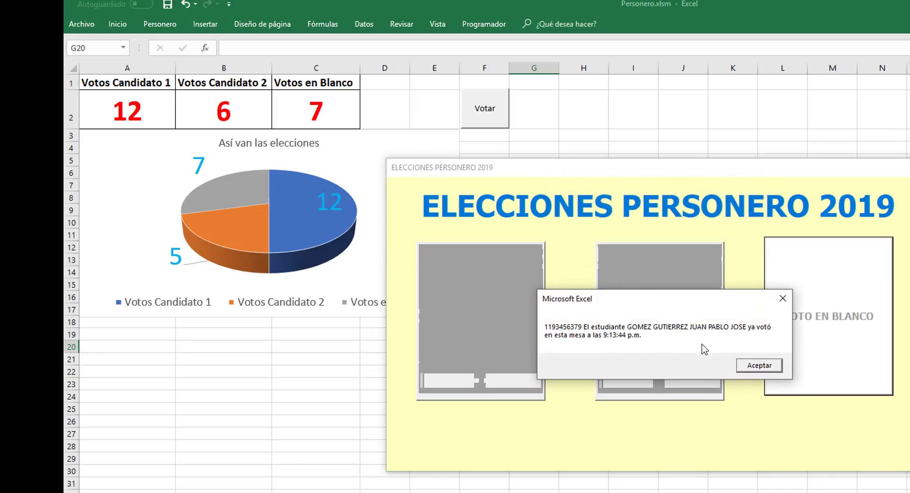
pyautogui.click(751, 367)
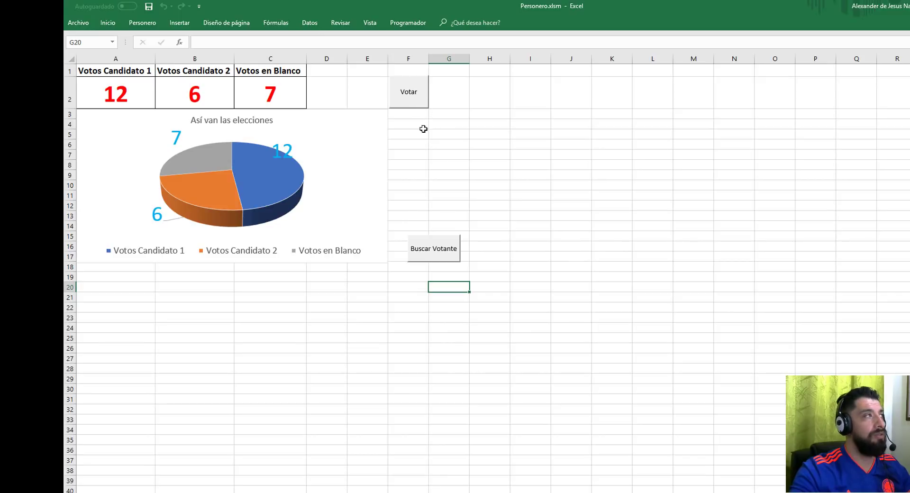
pyautogui.click(138, 23)
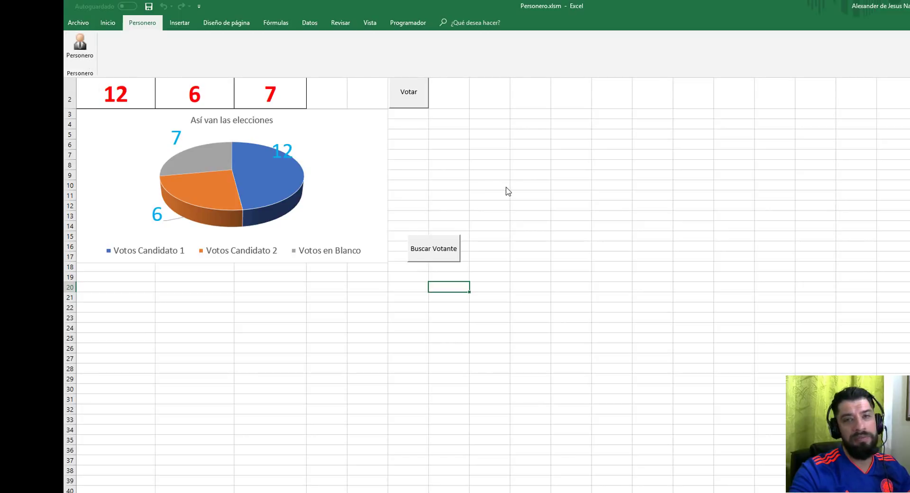
pyautogui.click(543, 222)
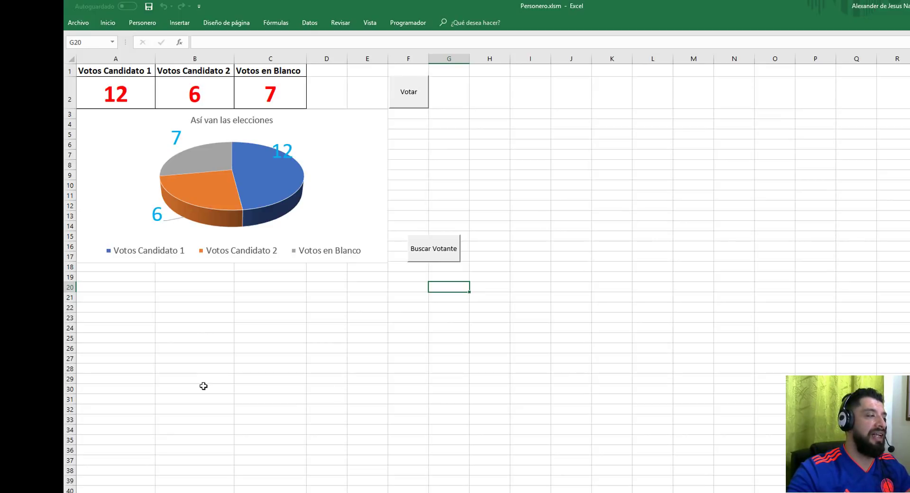
pyautogui.hotkey('ctrl', 'pagedown')
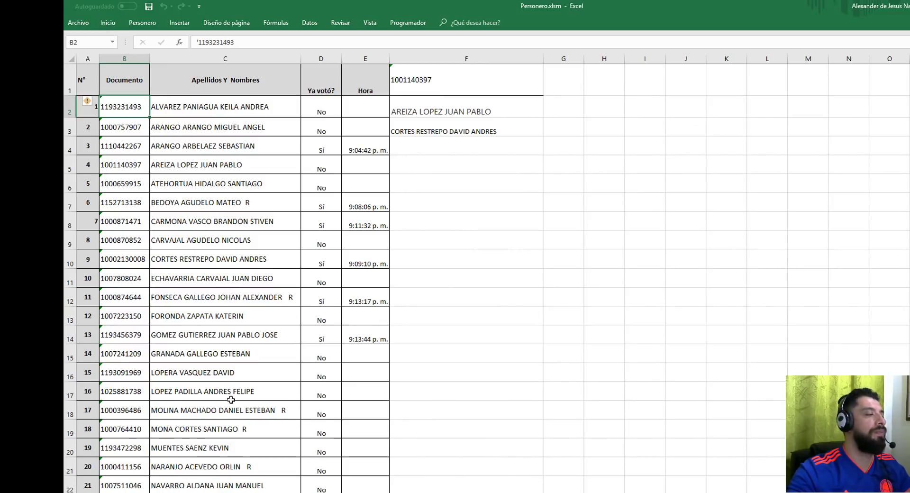
pyautogui.hotkey('ctrl', 'pageup')
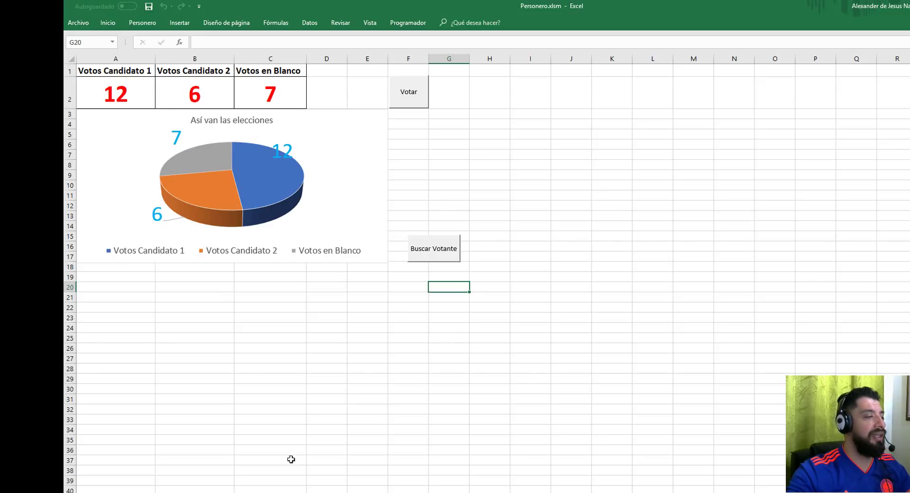
pyautogui.click(325, 492)
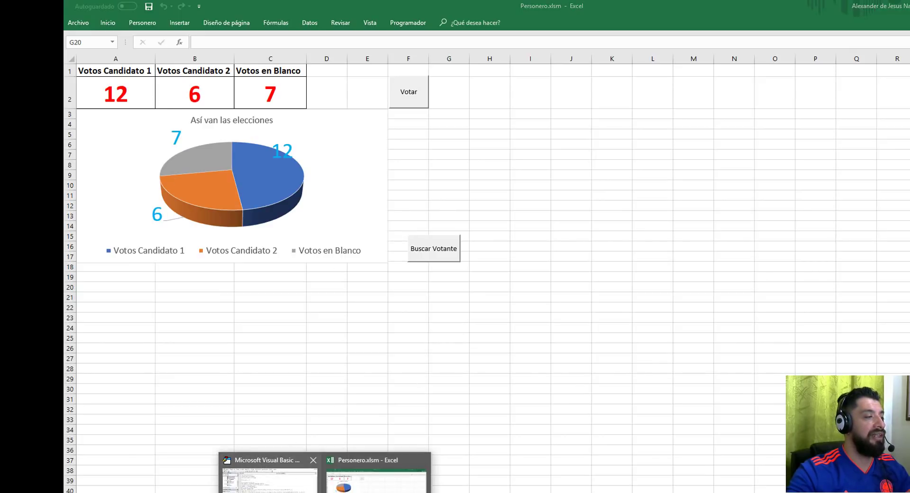
# Step: Run the frmElecciones form from the VBA editor and move it right of the chart
pyautogui.click(271, 470)
pyautogui.doubleClick(488, 218)
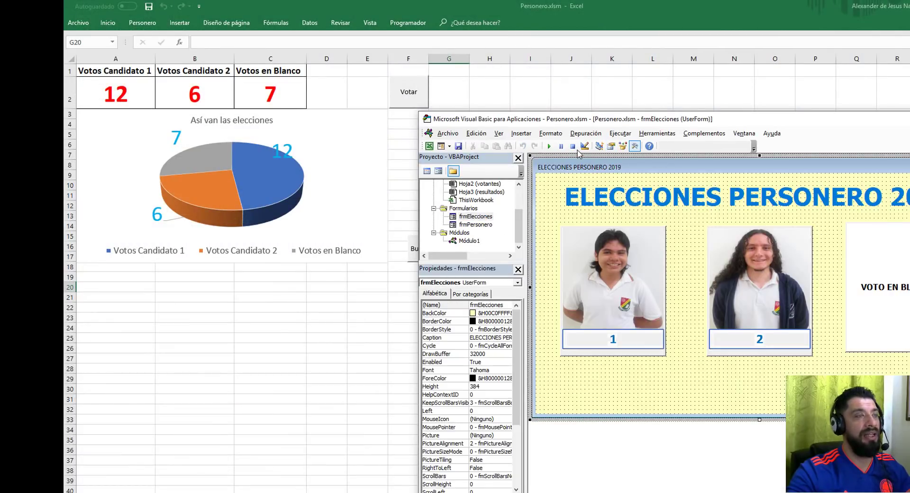
pyautogui.click(549, 146)
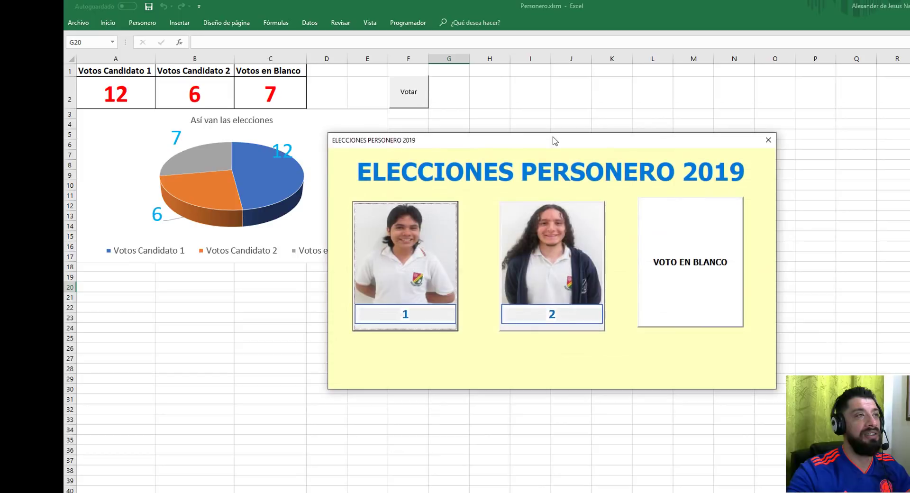
pyautogui.moveTo(554, 140); pyautogui.dragTo(621, 119)
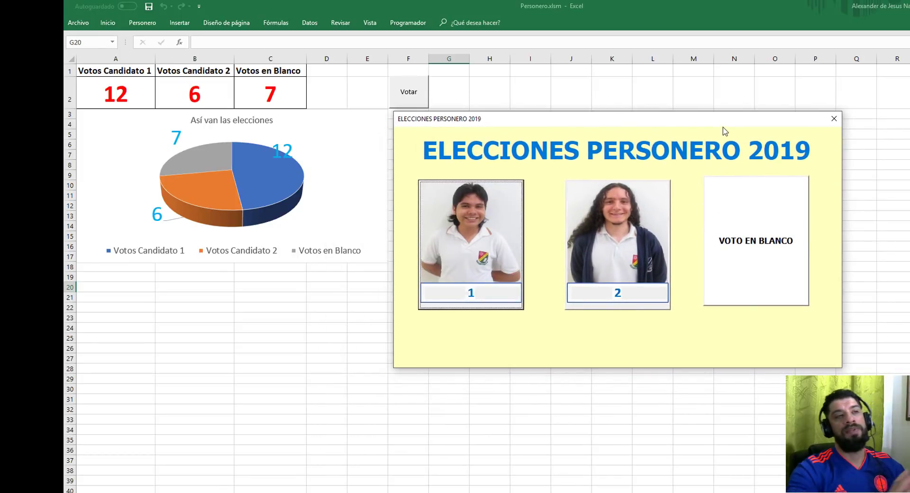